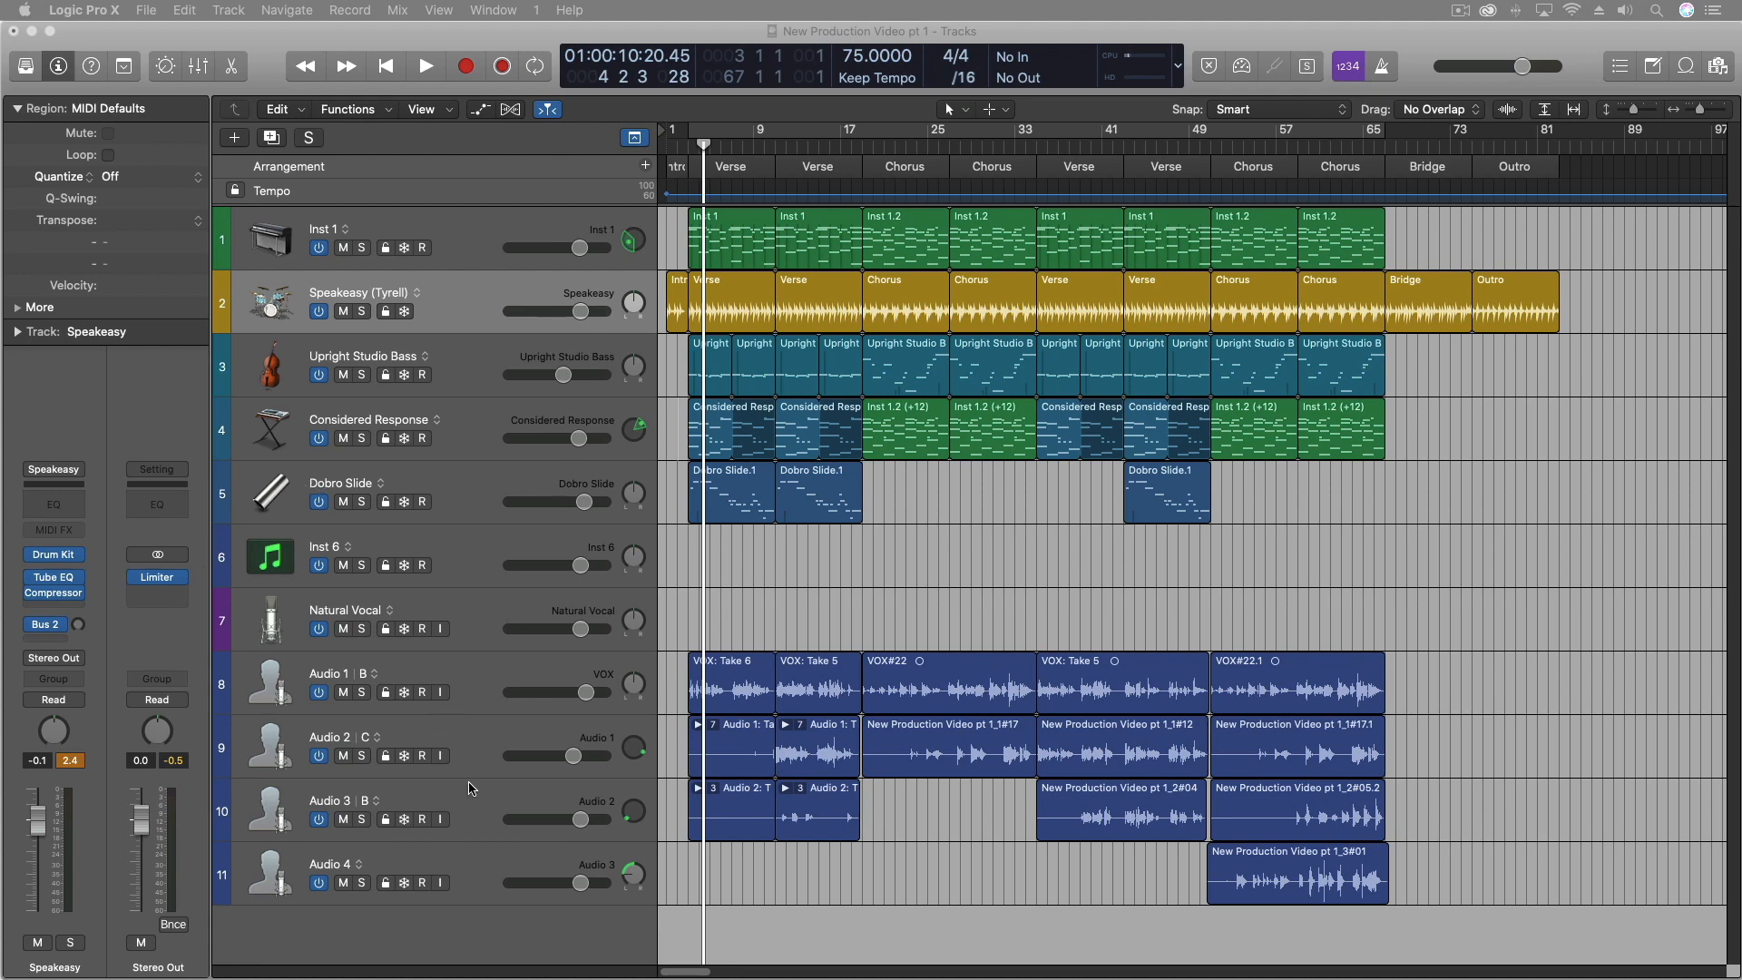
# Select the Audio 1 vocal track, show its Bus 3 aux channel and open the first ChromaVerb on it.
pyautogui.click(481, 685)
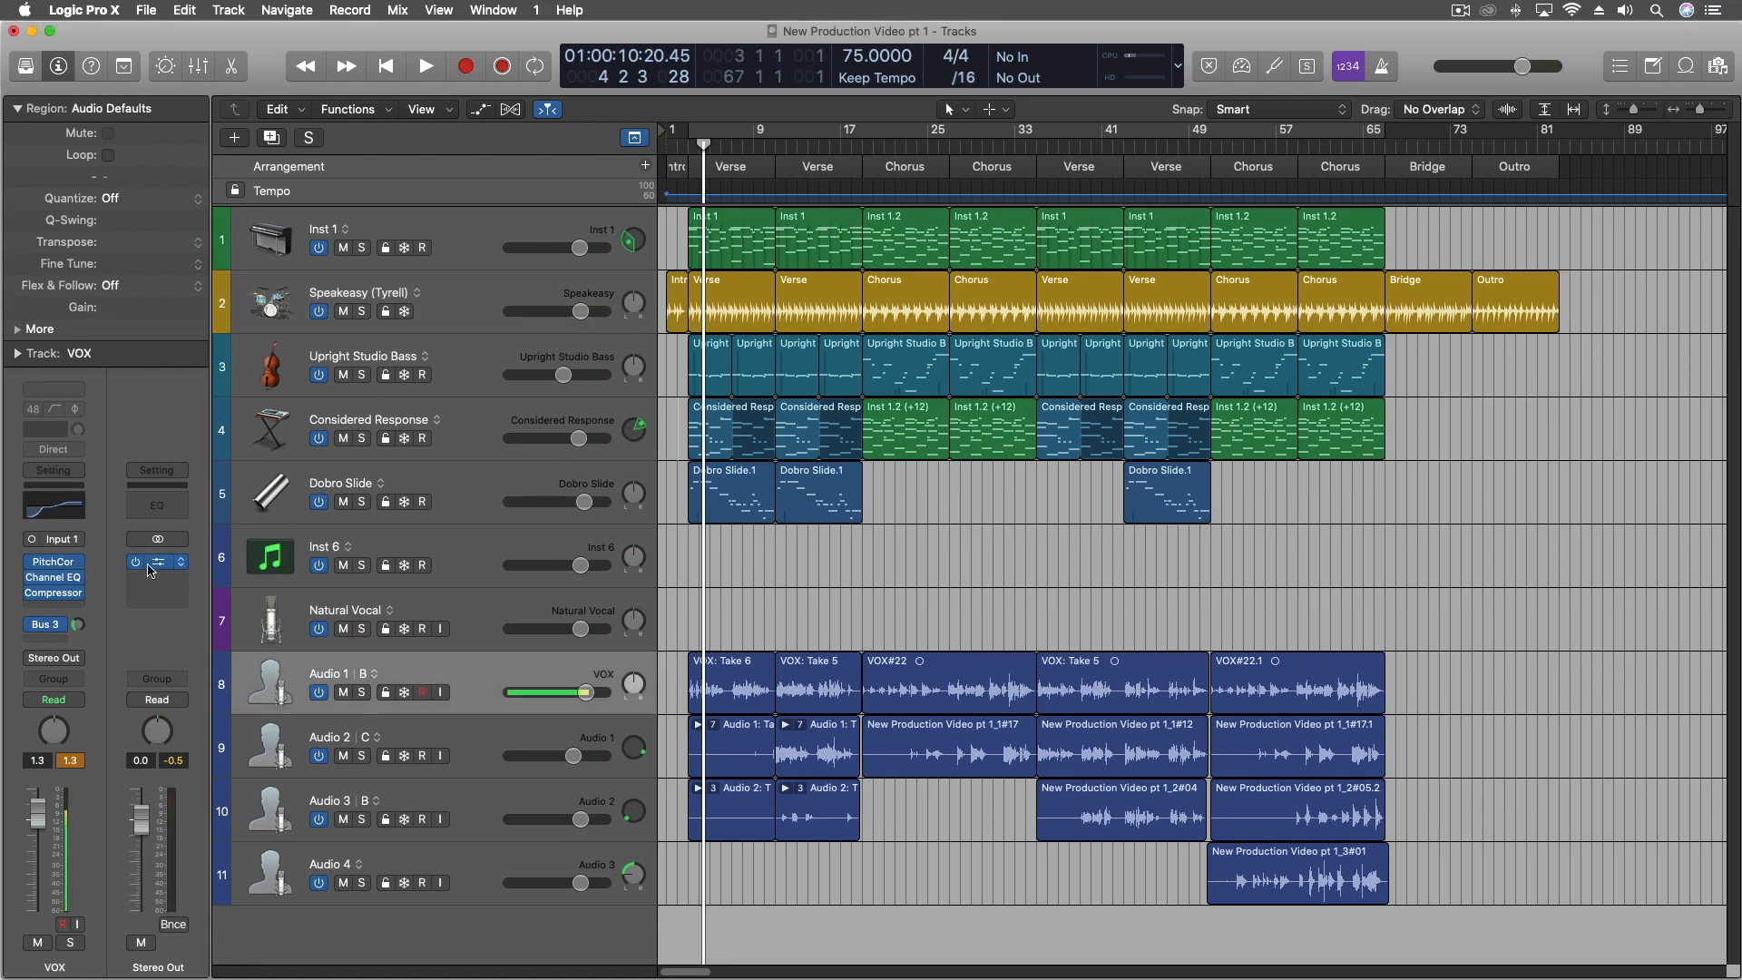
pyautogui.click(45, 624)
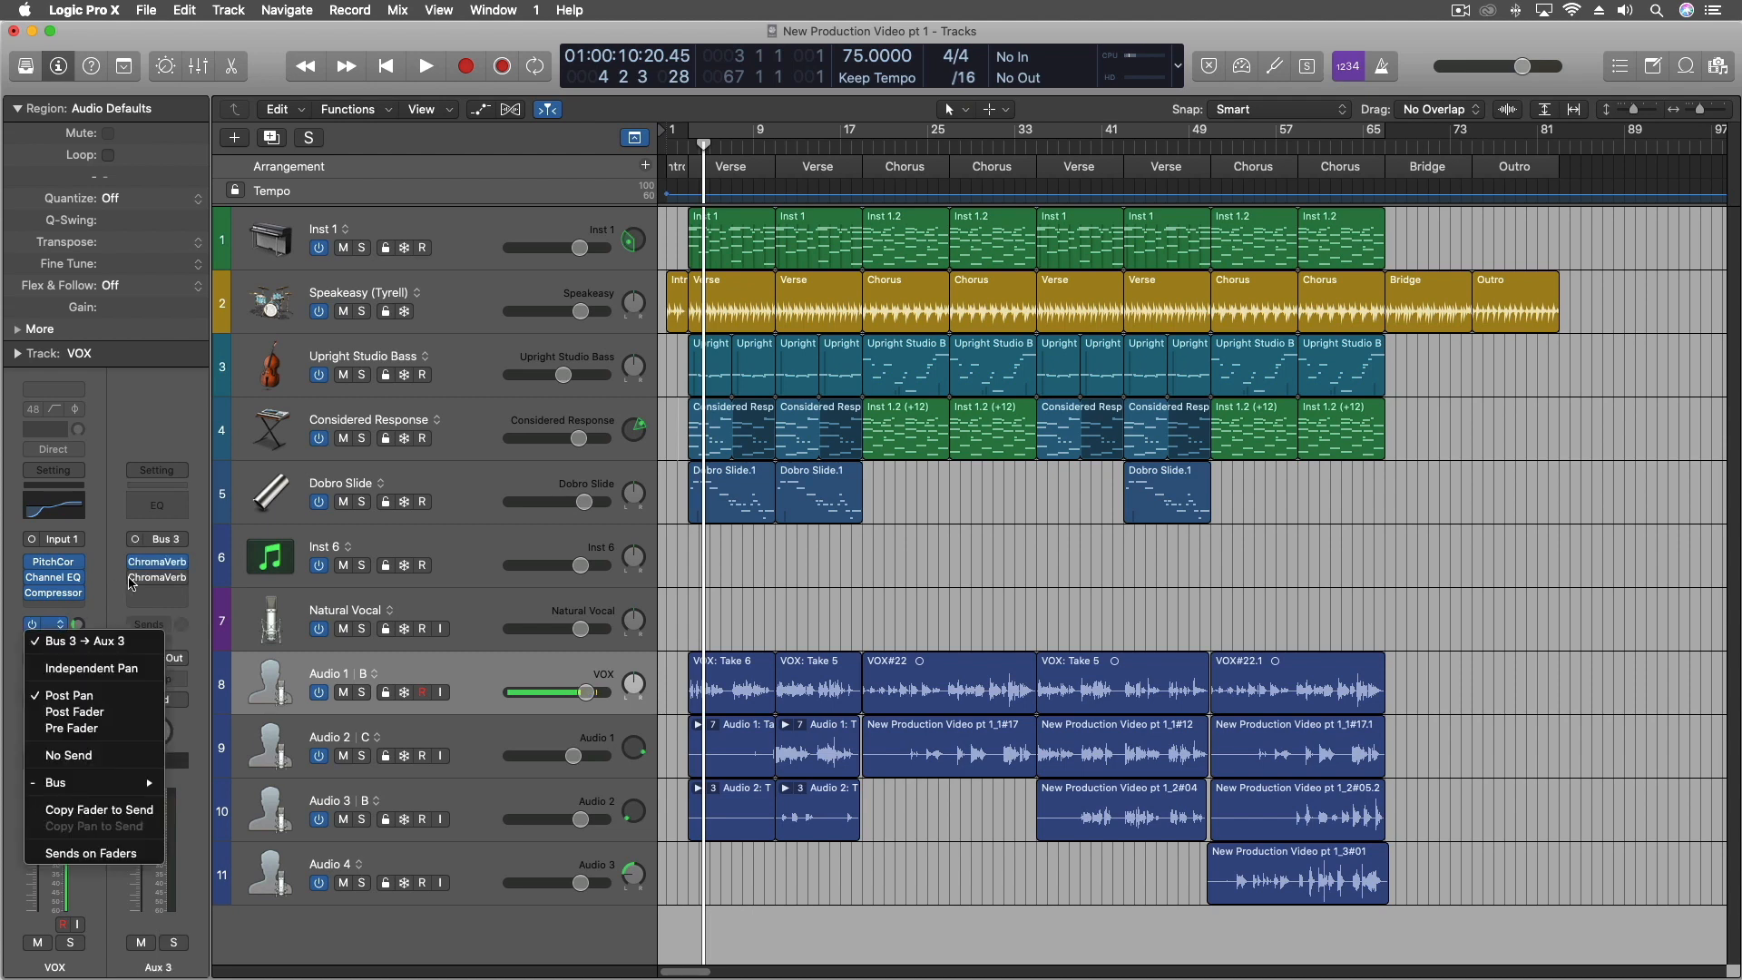
pyautogui.click(174, 560)
pyautogui.click(174, 560)
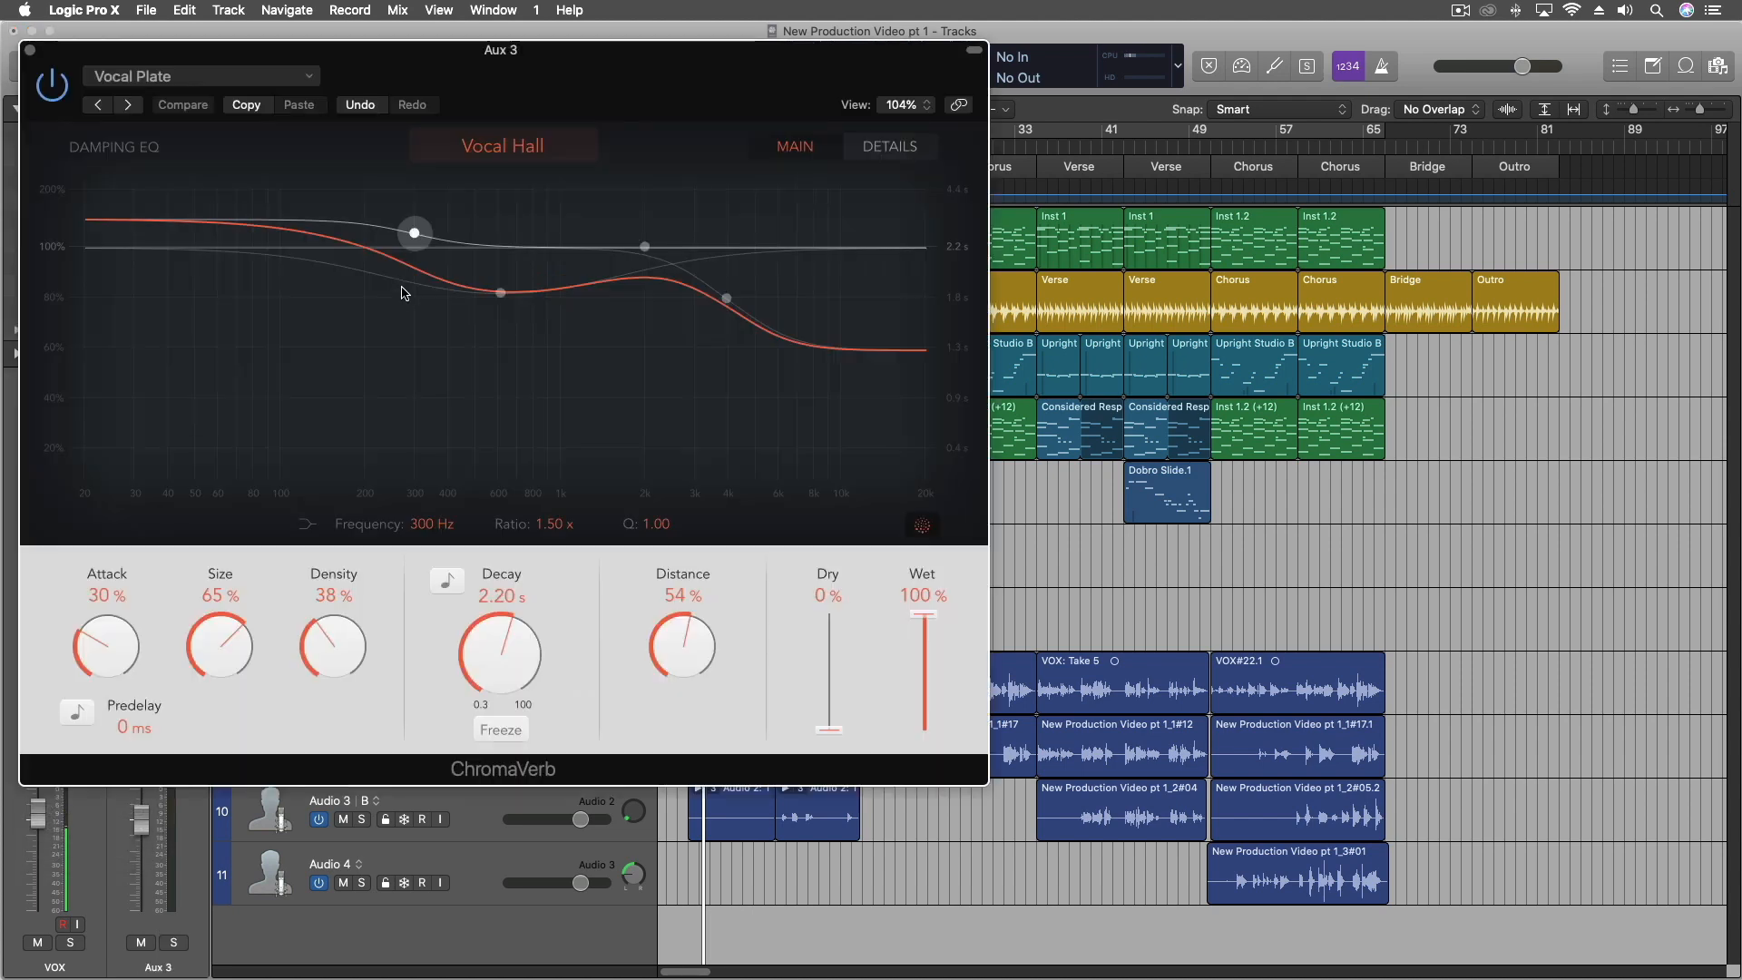
pyautogui.moveTo(505, 79); pyautogui.dragTo(1065, 139)
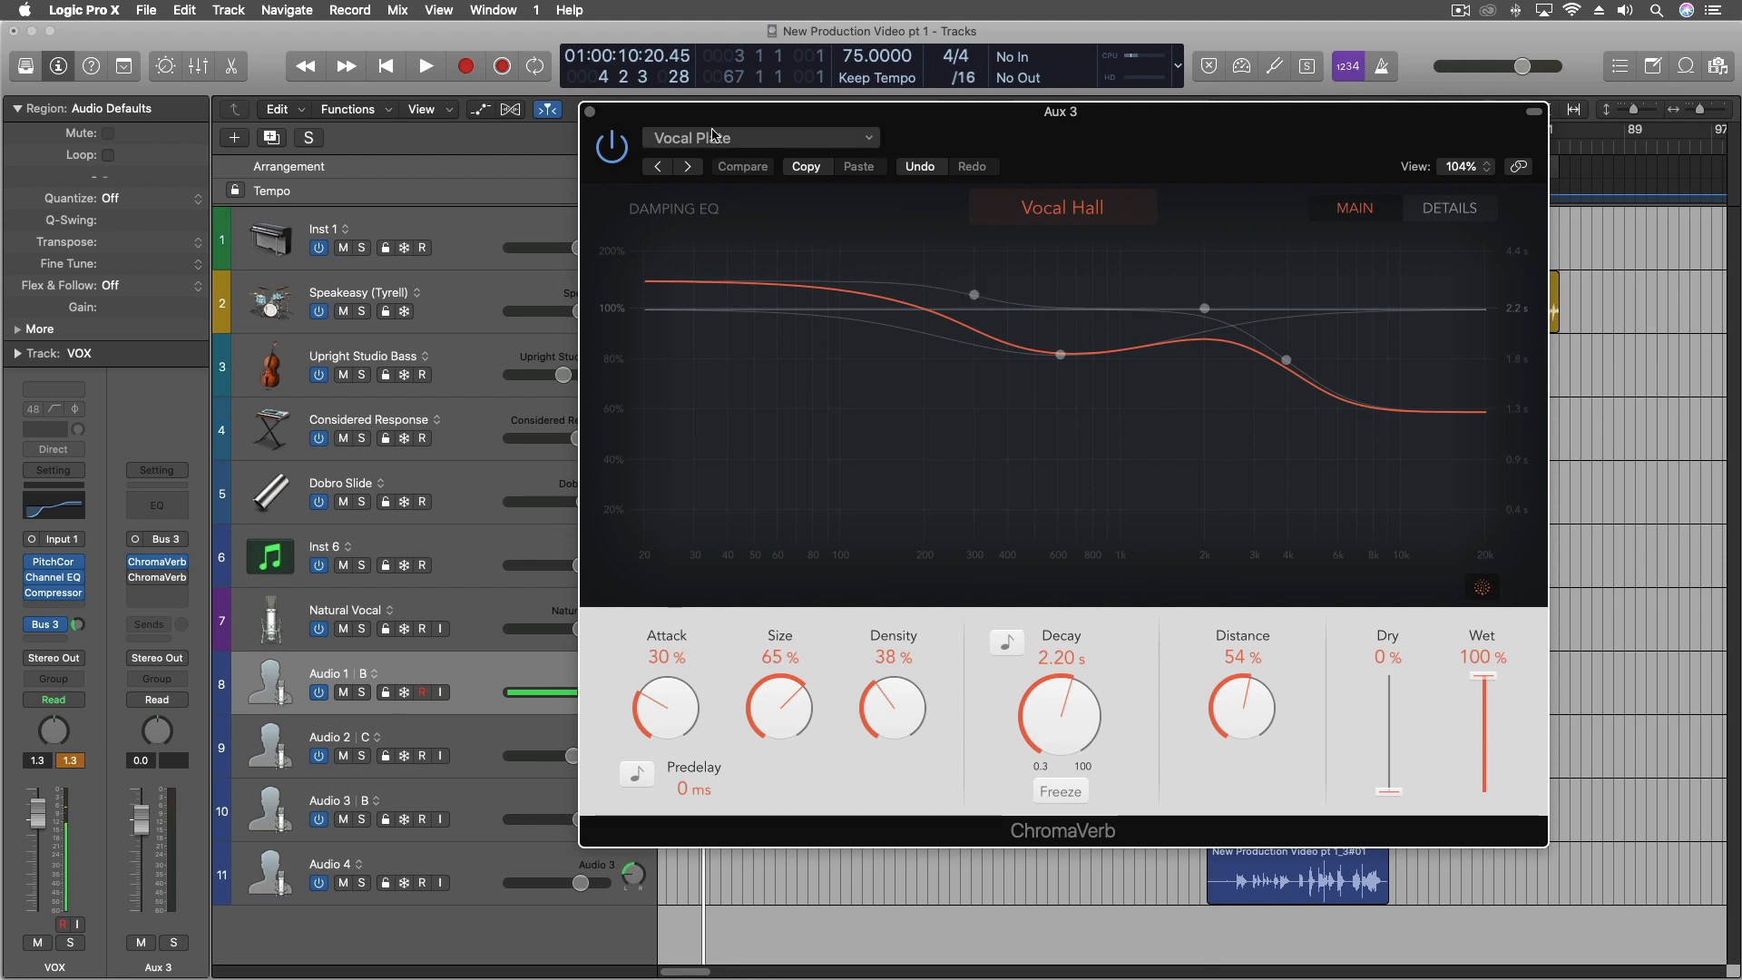
pyautogui.moveTo(719, 159); pyautogui.dragTo(757, 482)
# Play the song from bar 3 with the Vocal Hall ChromaVerb display in view, and stop playback after a couple of bars.
pyautogui.click(688, 143)
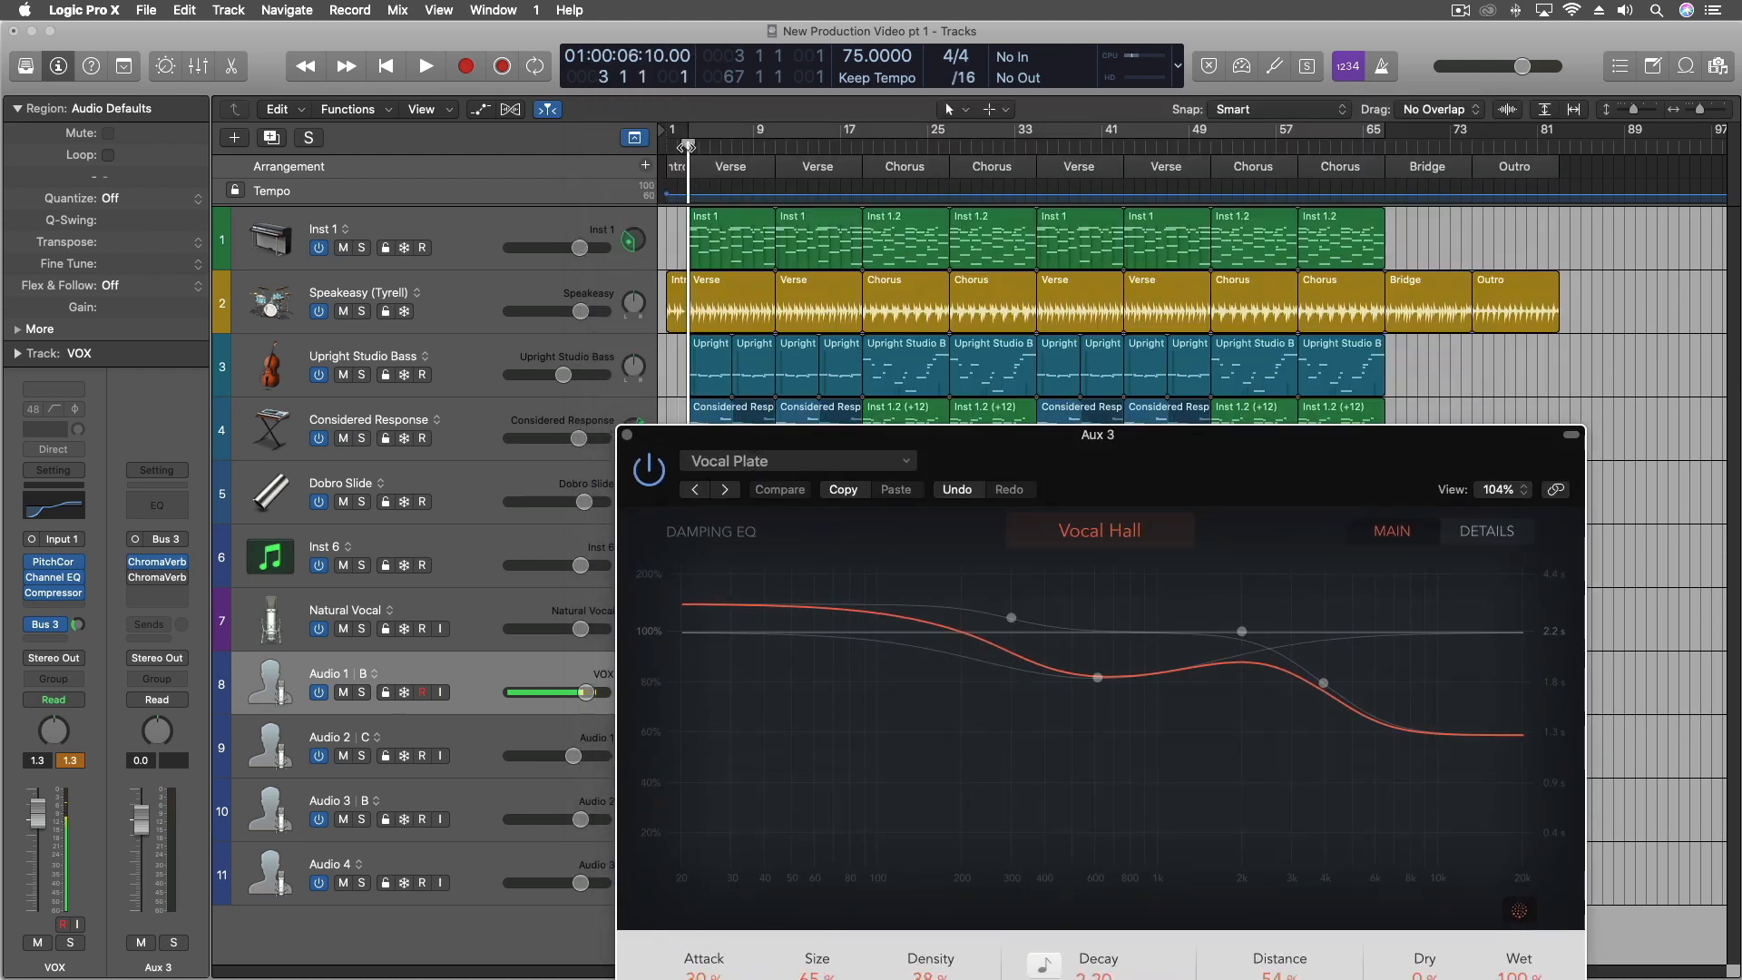
pyautogui.moveTo(907, 443); pyautogui.dragTo(876, 183)
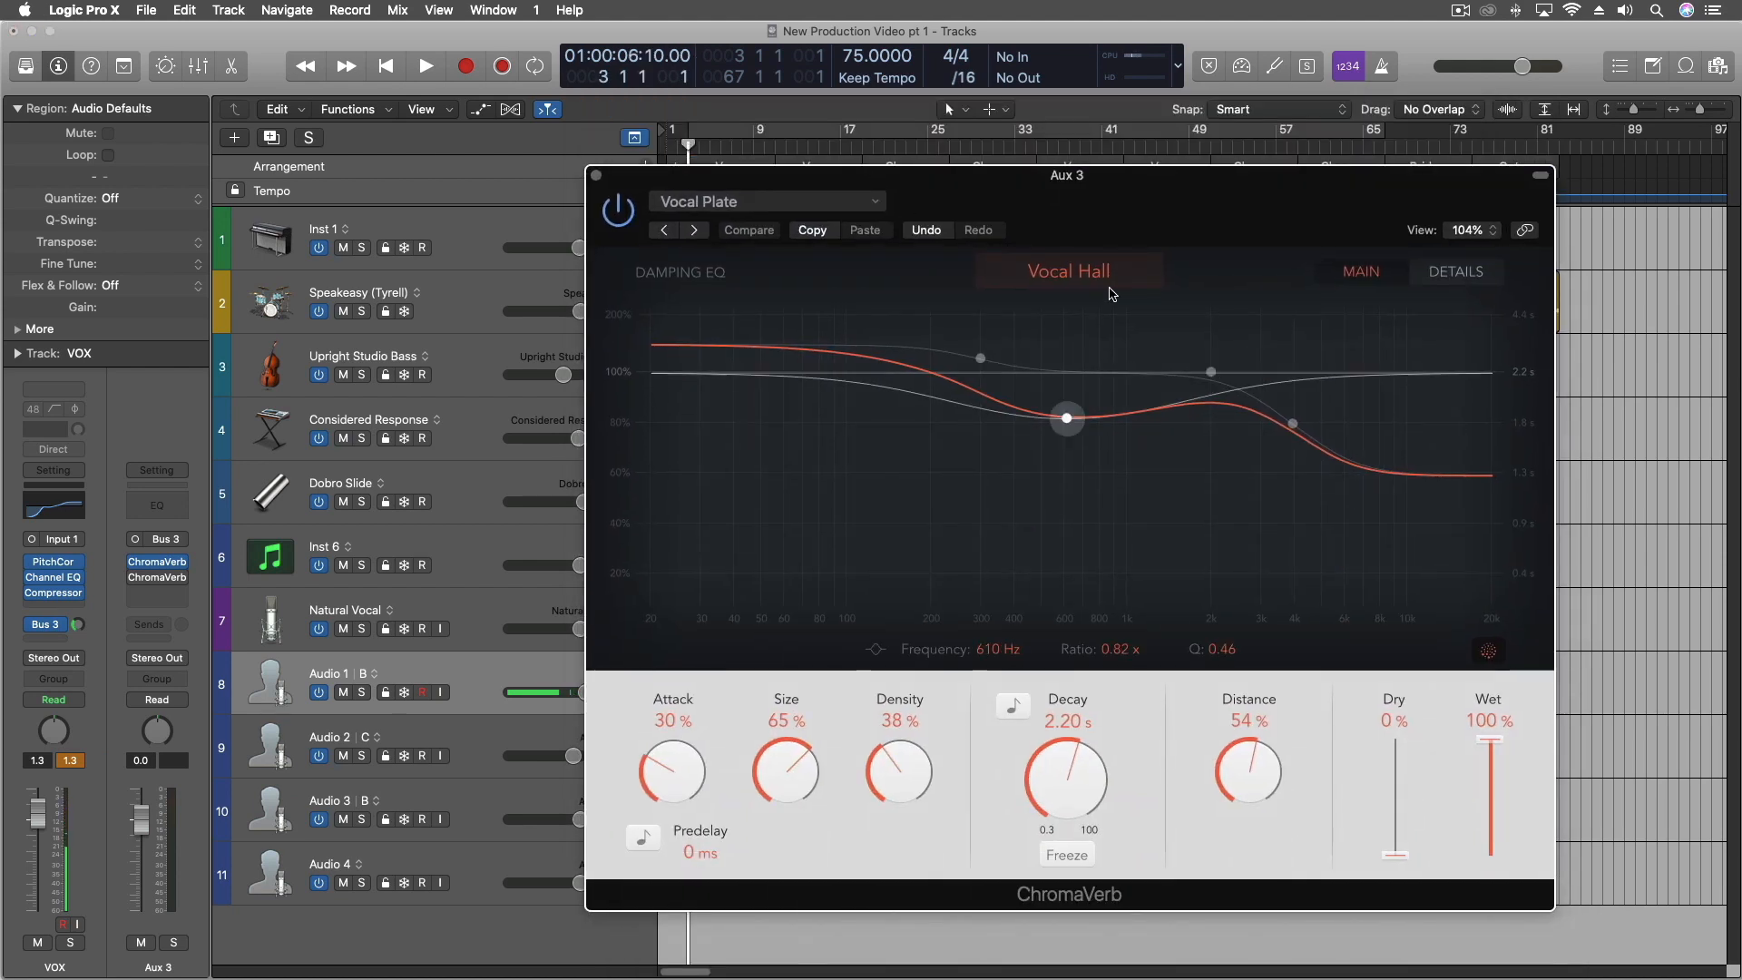
pyautogui.press('space')
pyautogui.click(980, 358)
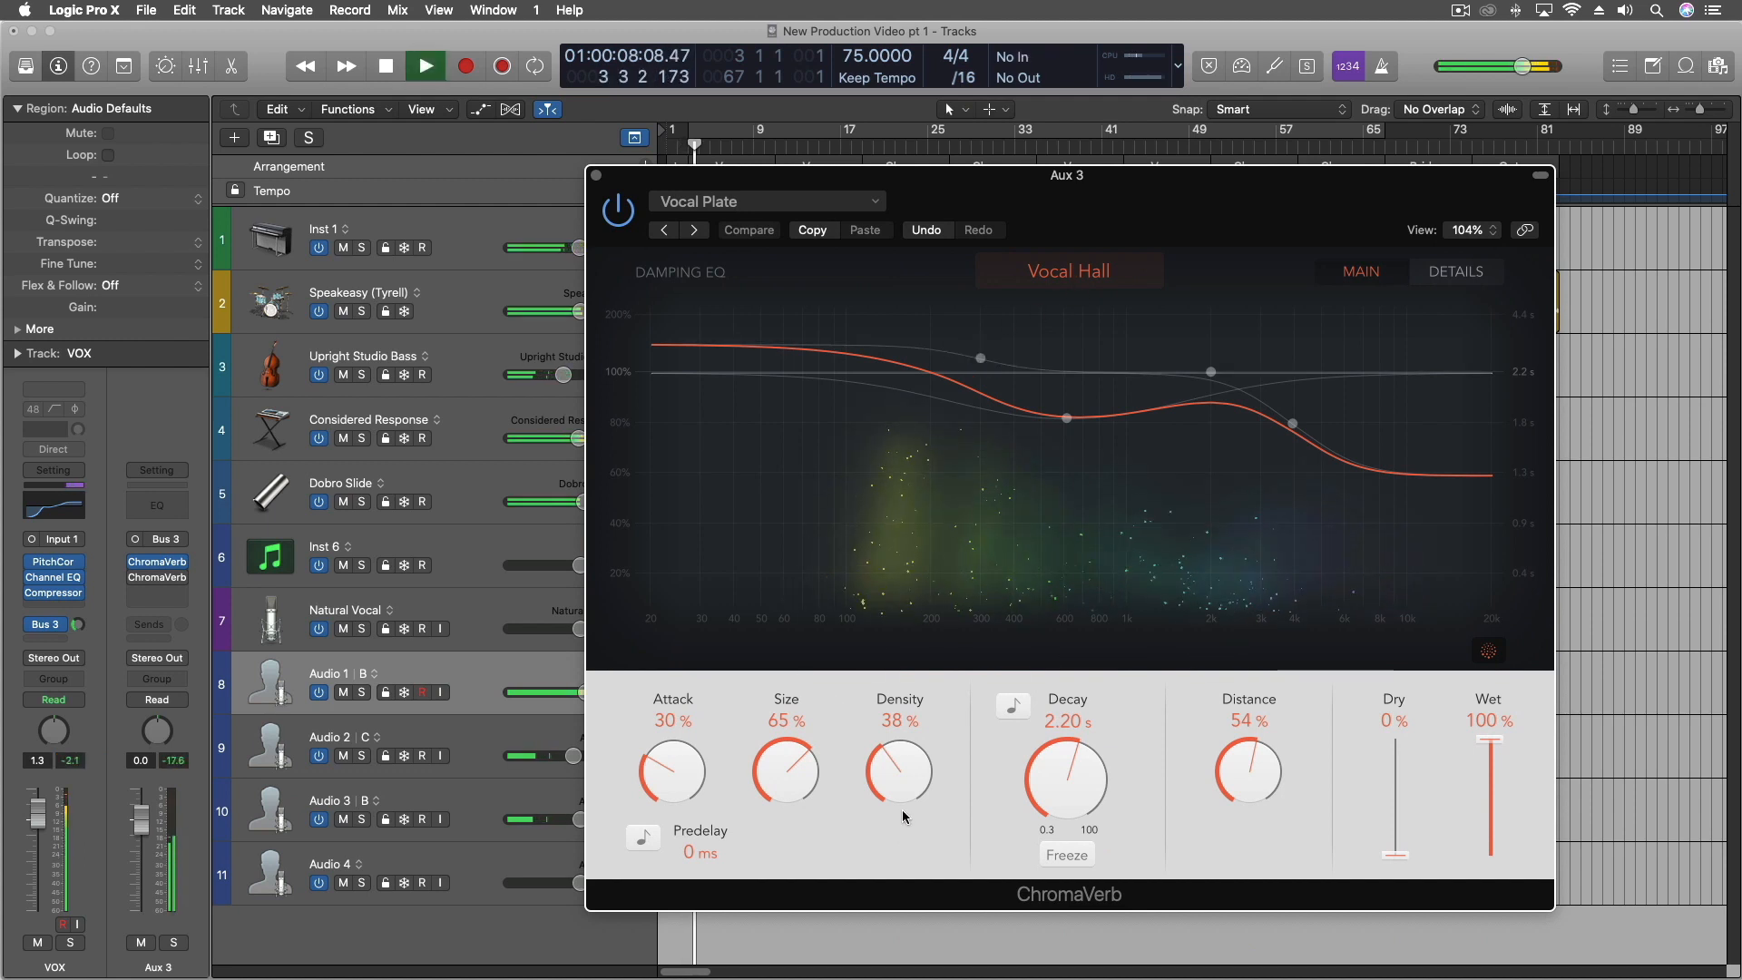
pyautogui.click(1067, 418)
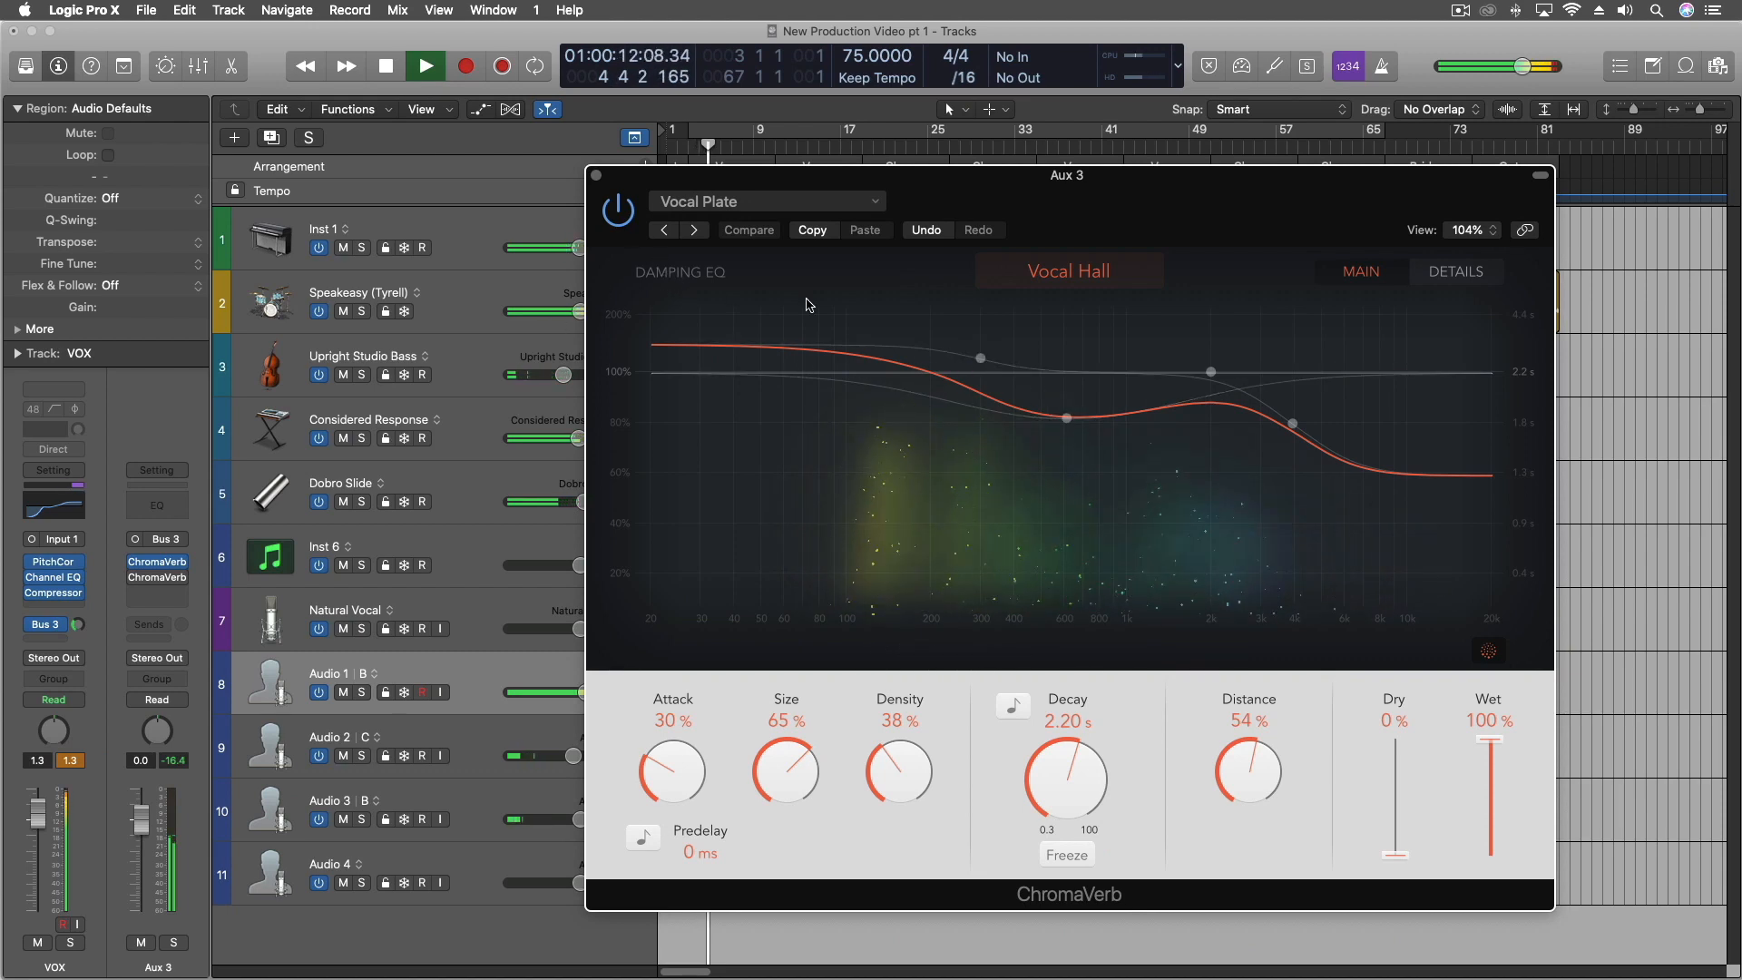
pyautogui.press('space')
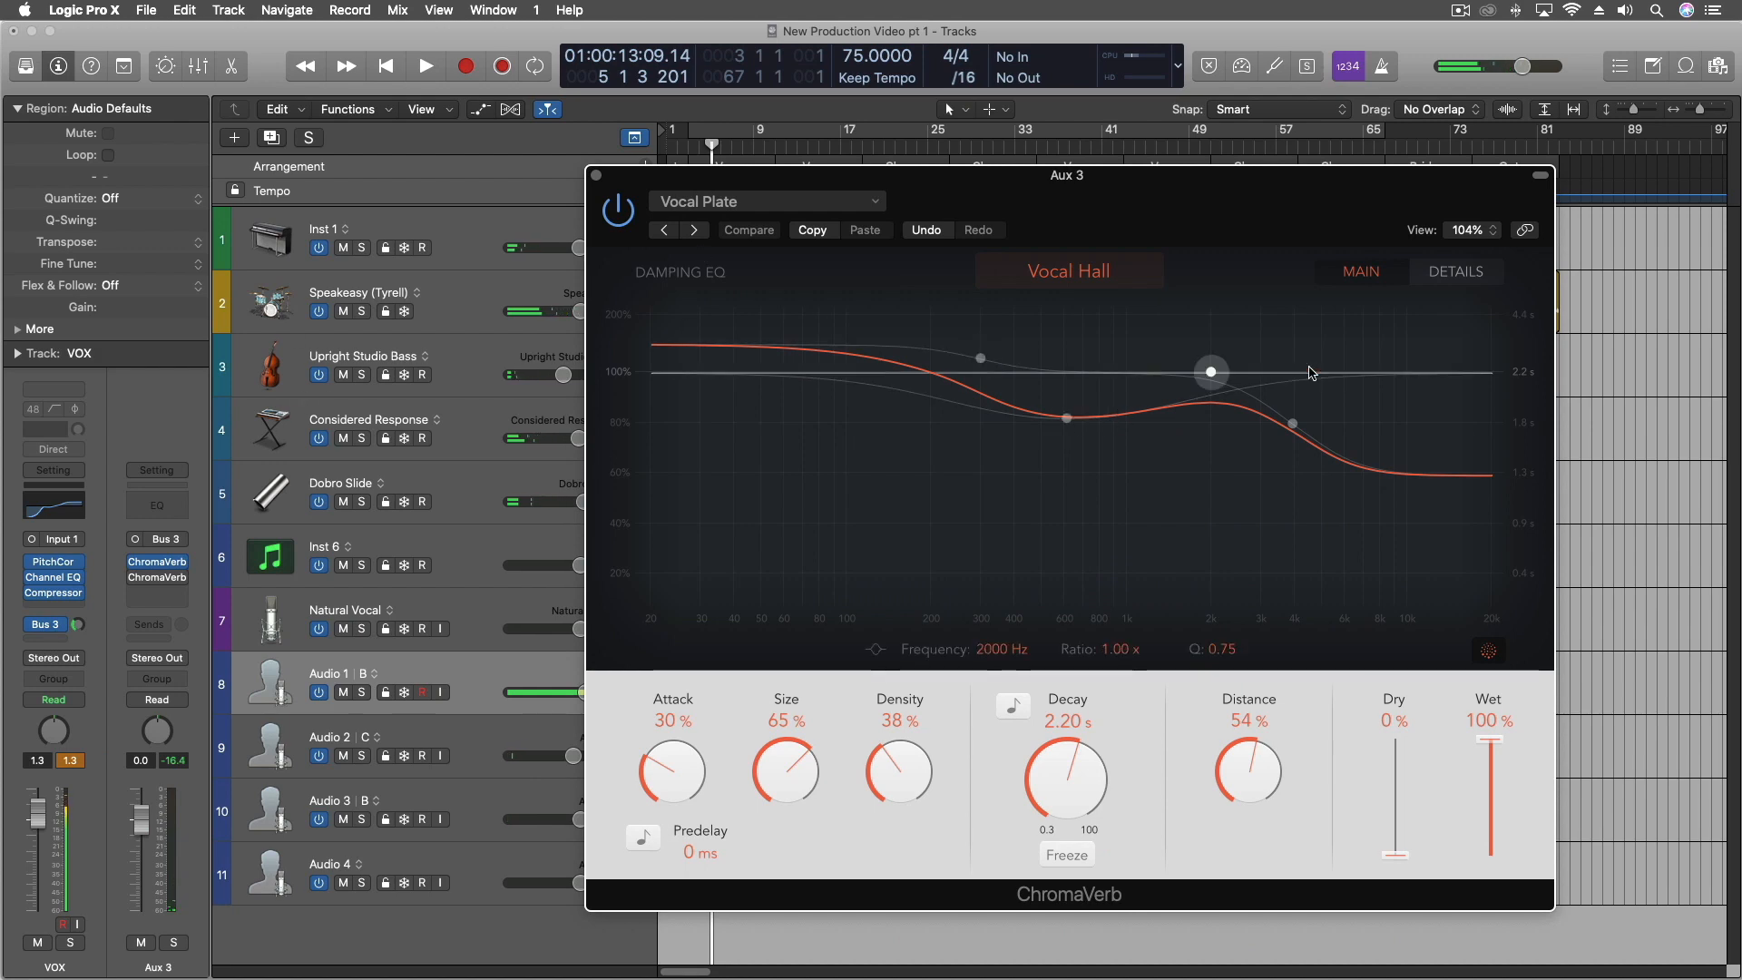
# Review the first ChromaVerb's detail settings and output EQ alongside its main controls, and close the plug-in.
pyautogui.click(1455, 272)
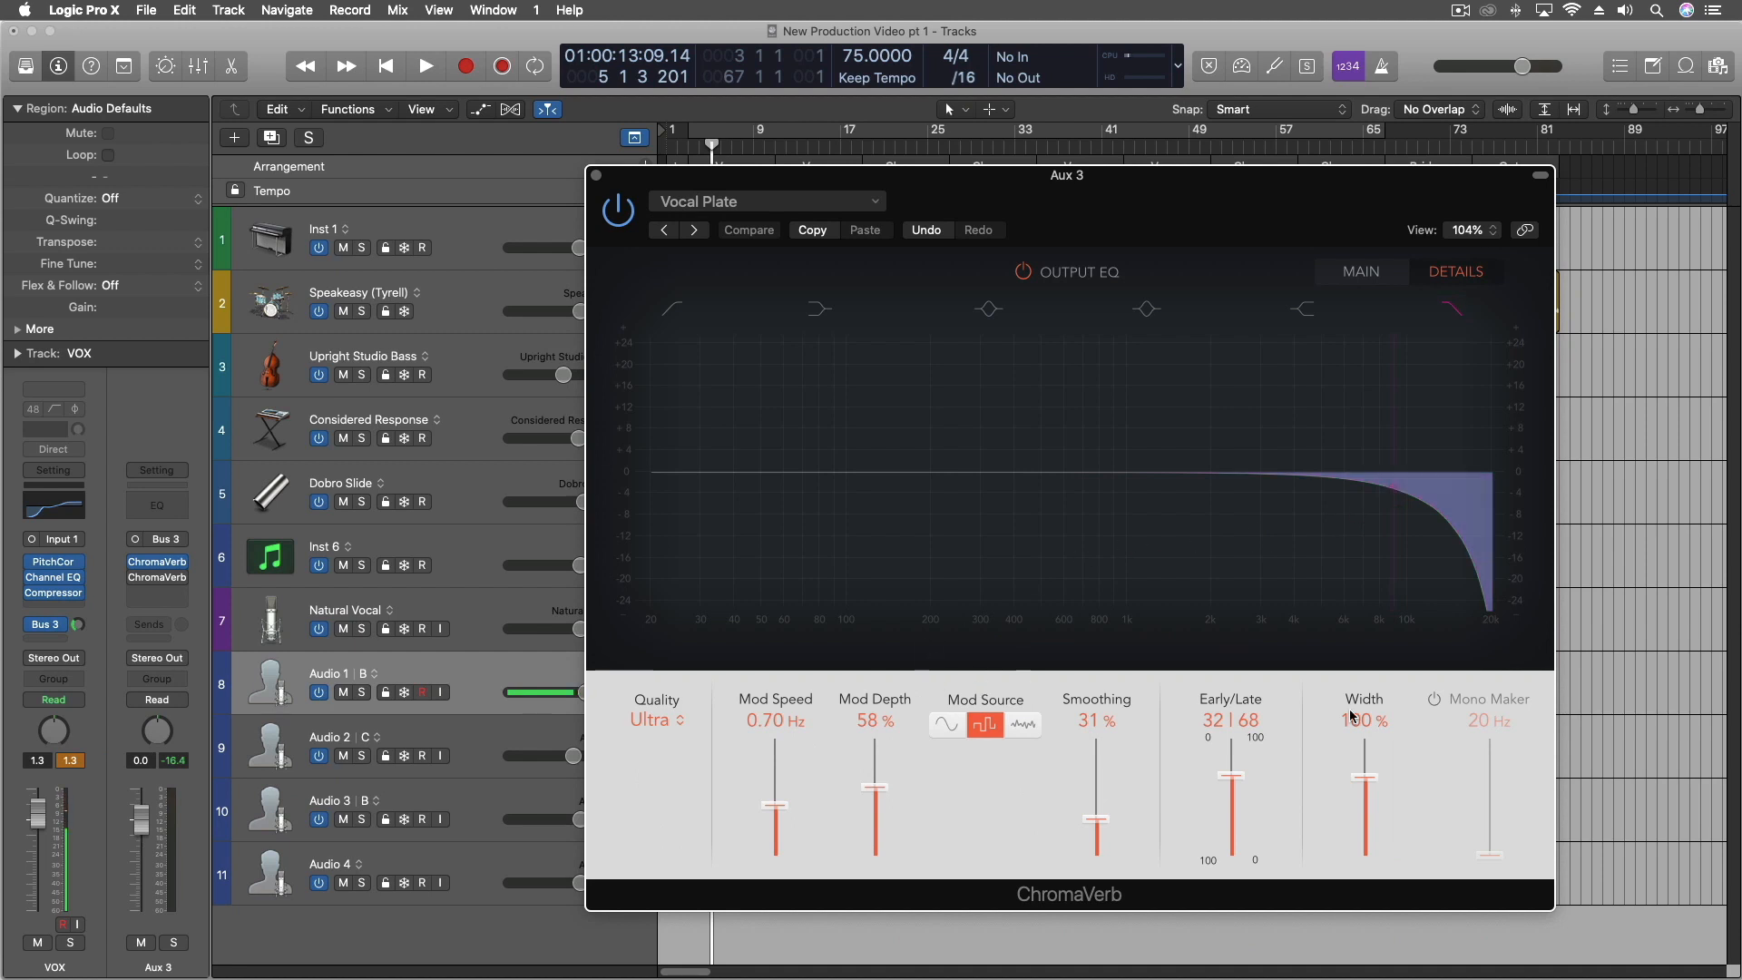
pyautogui.click(1398, 277)
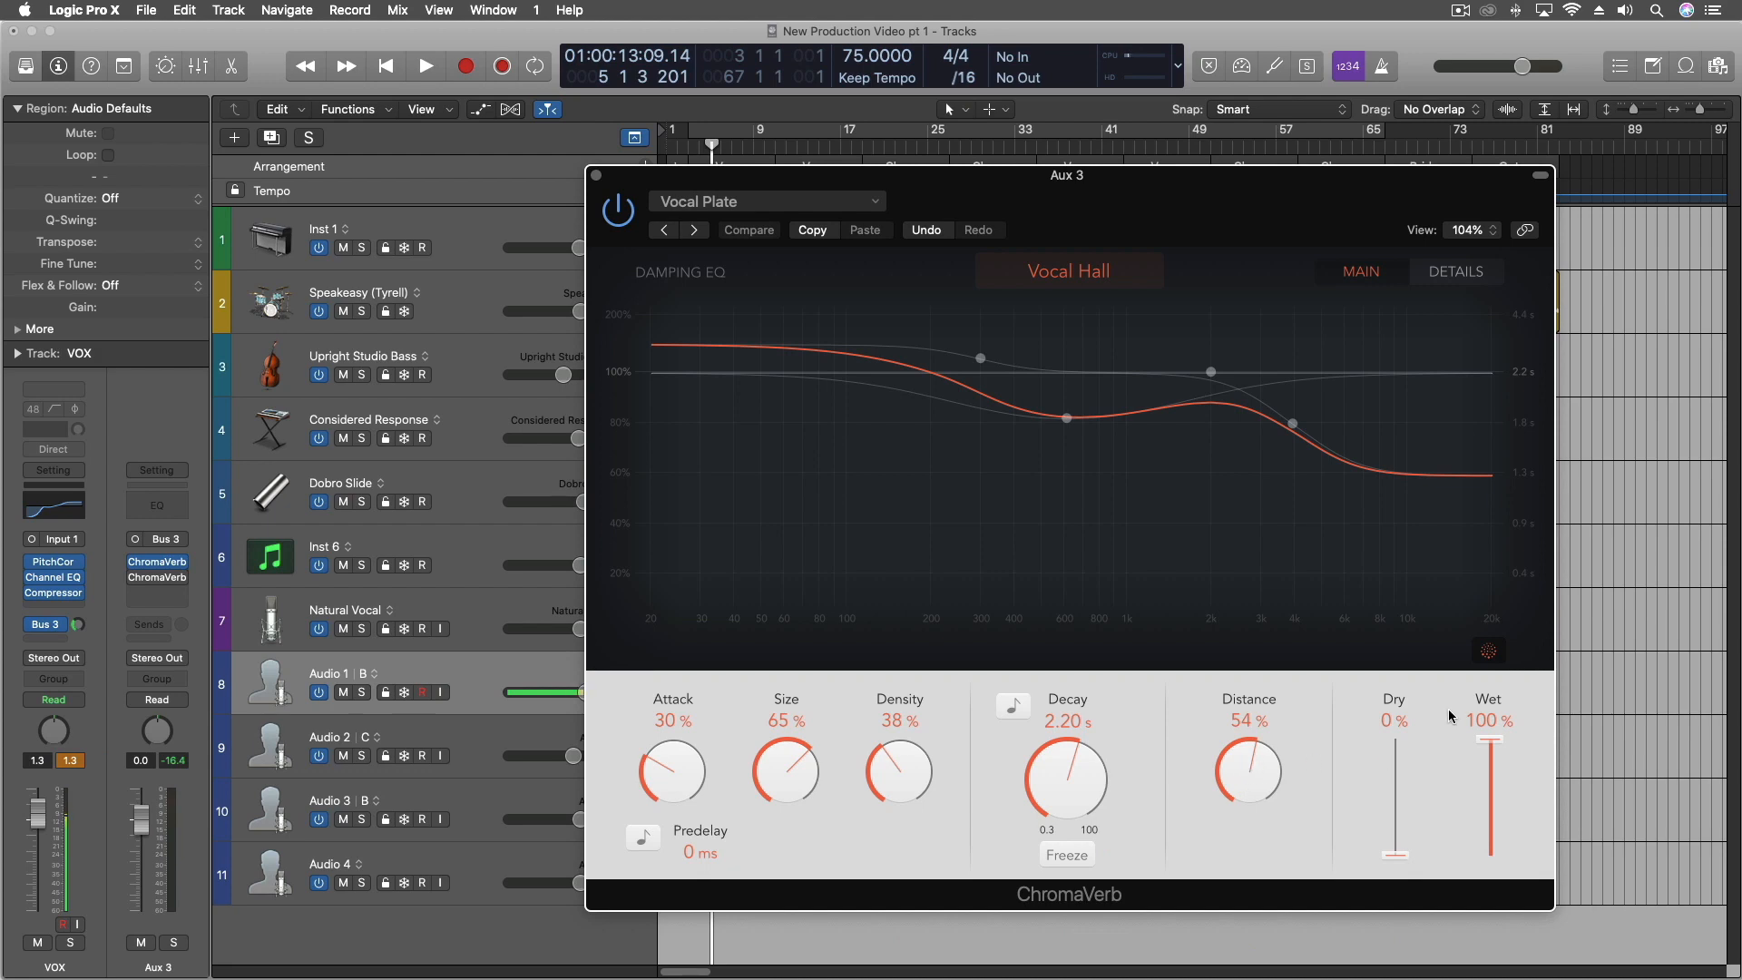
pyautogui.click(1464, 274)
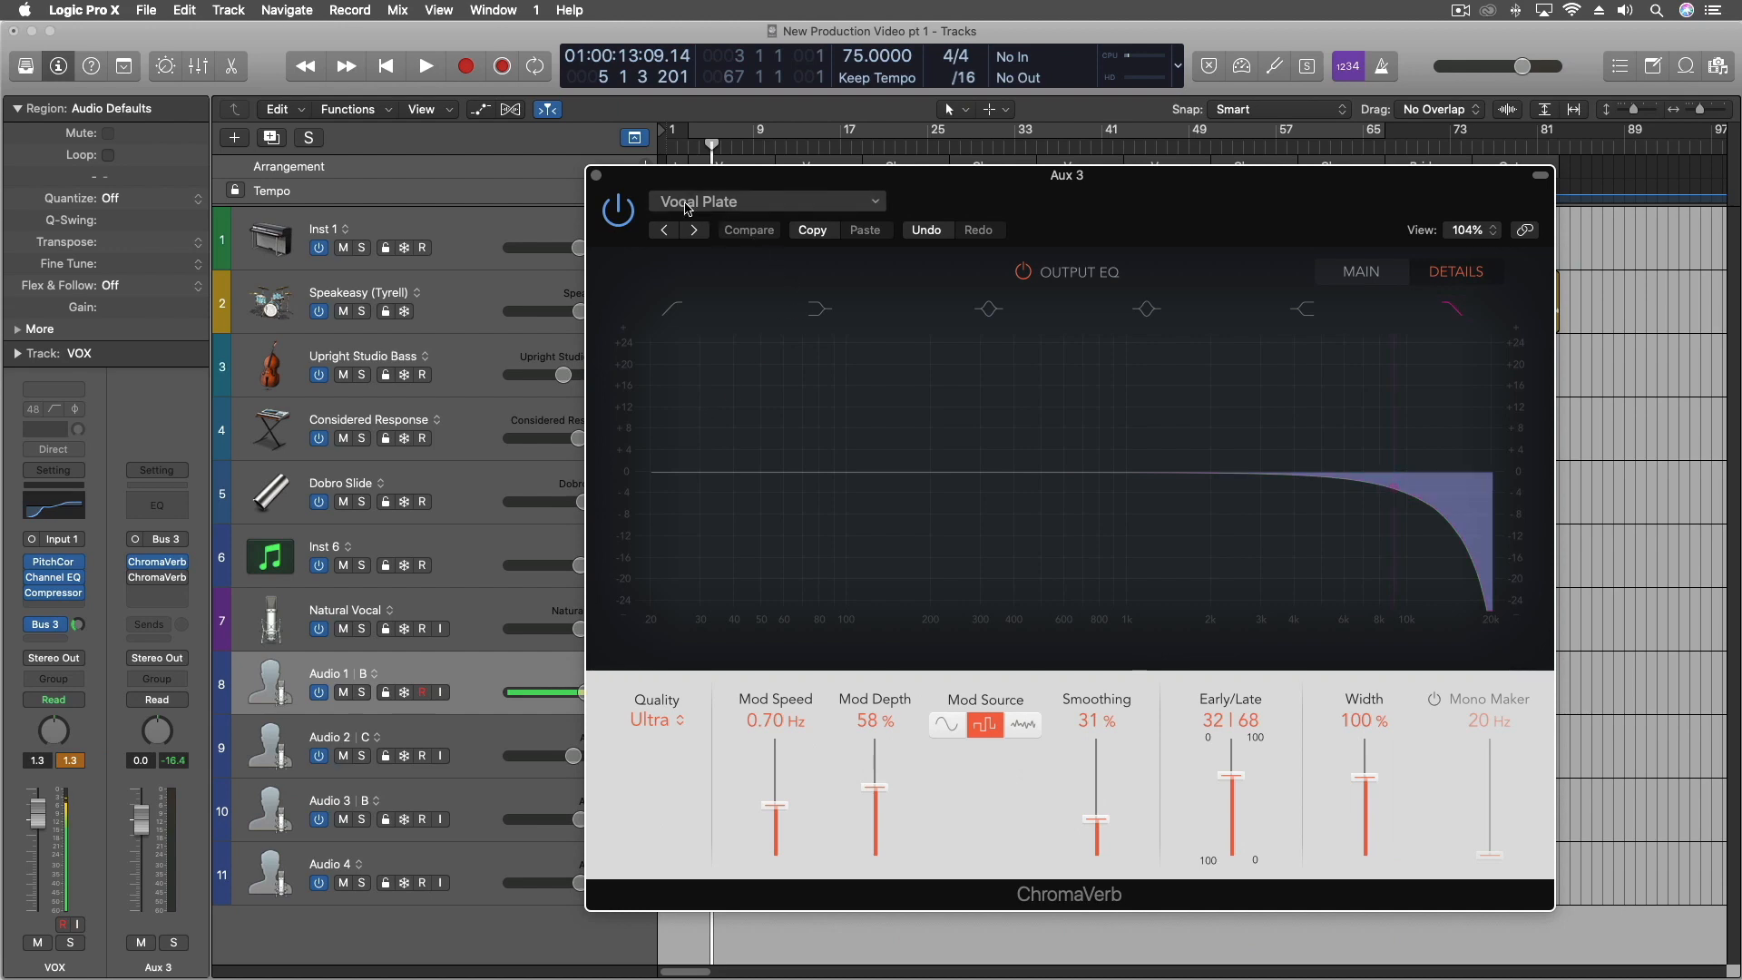
pyautogui.click(597, 176)
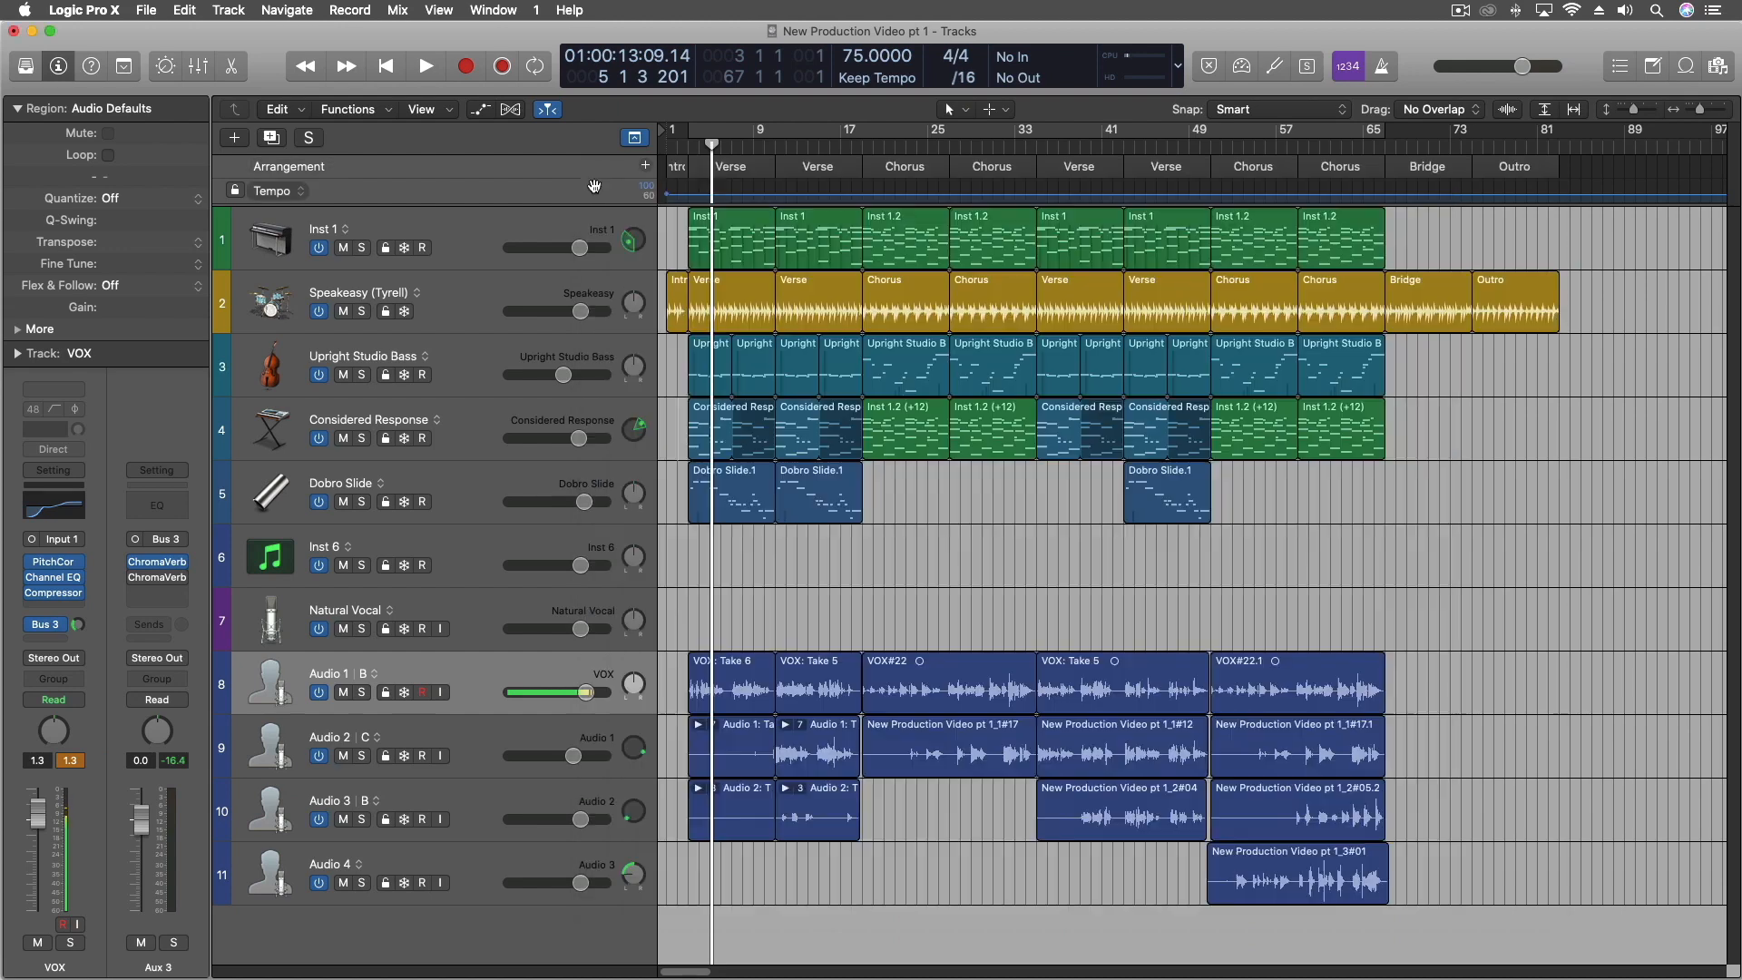
# Open the second ChromaVerb on Aux 3, examine its detail settings, quality options and room types, and close it.
pyautogui.click(158, 578)
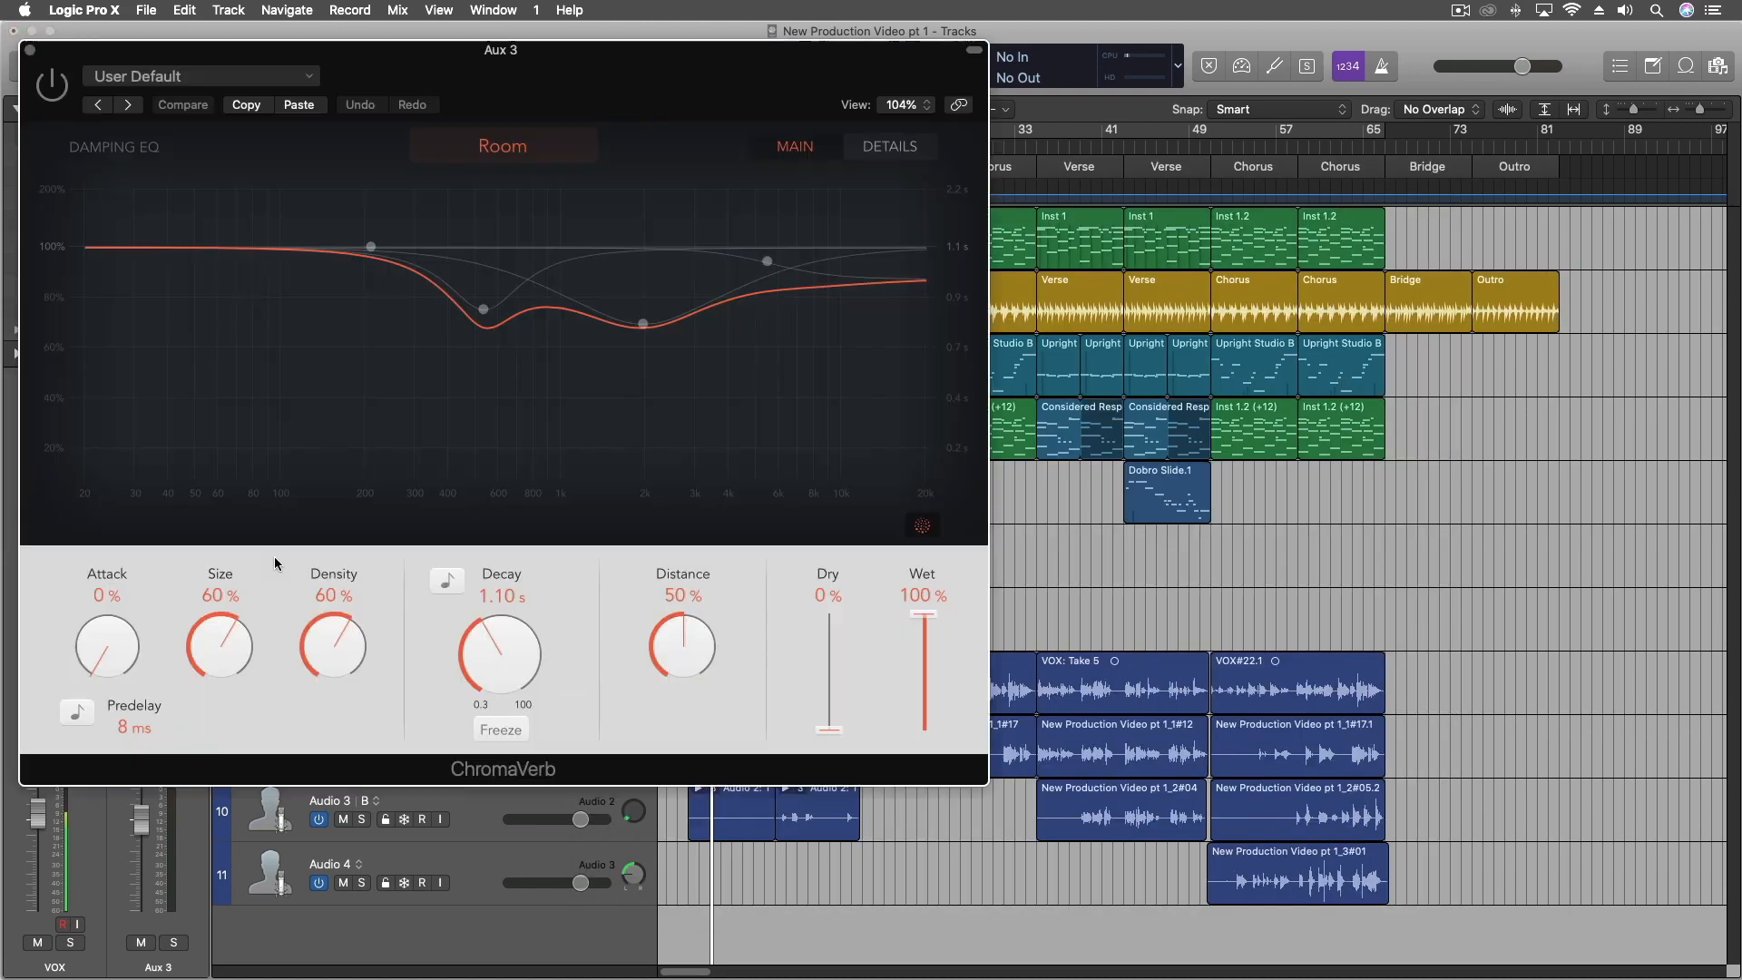
pyautogui.moveTo(555, 79); pyautogui.dragTo(913, 173)
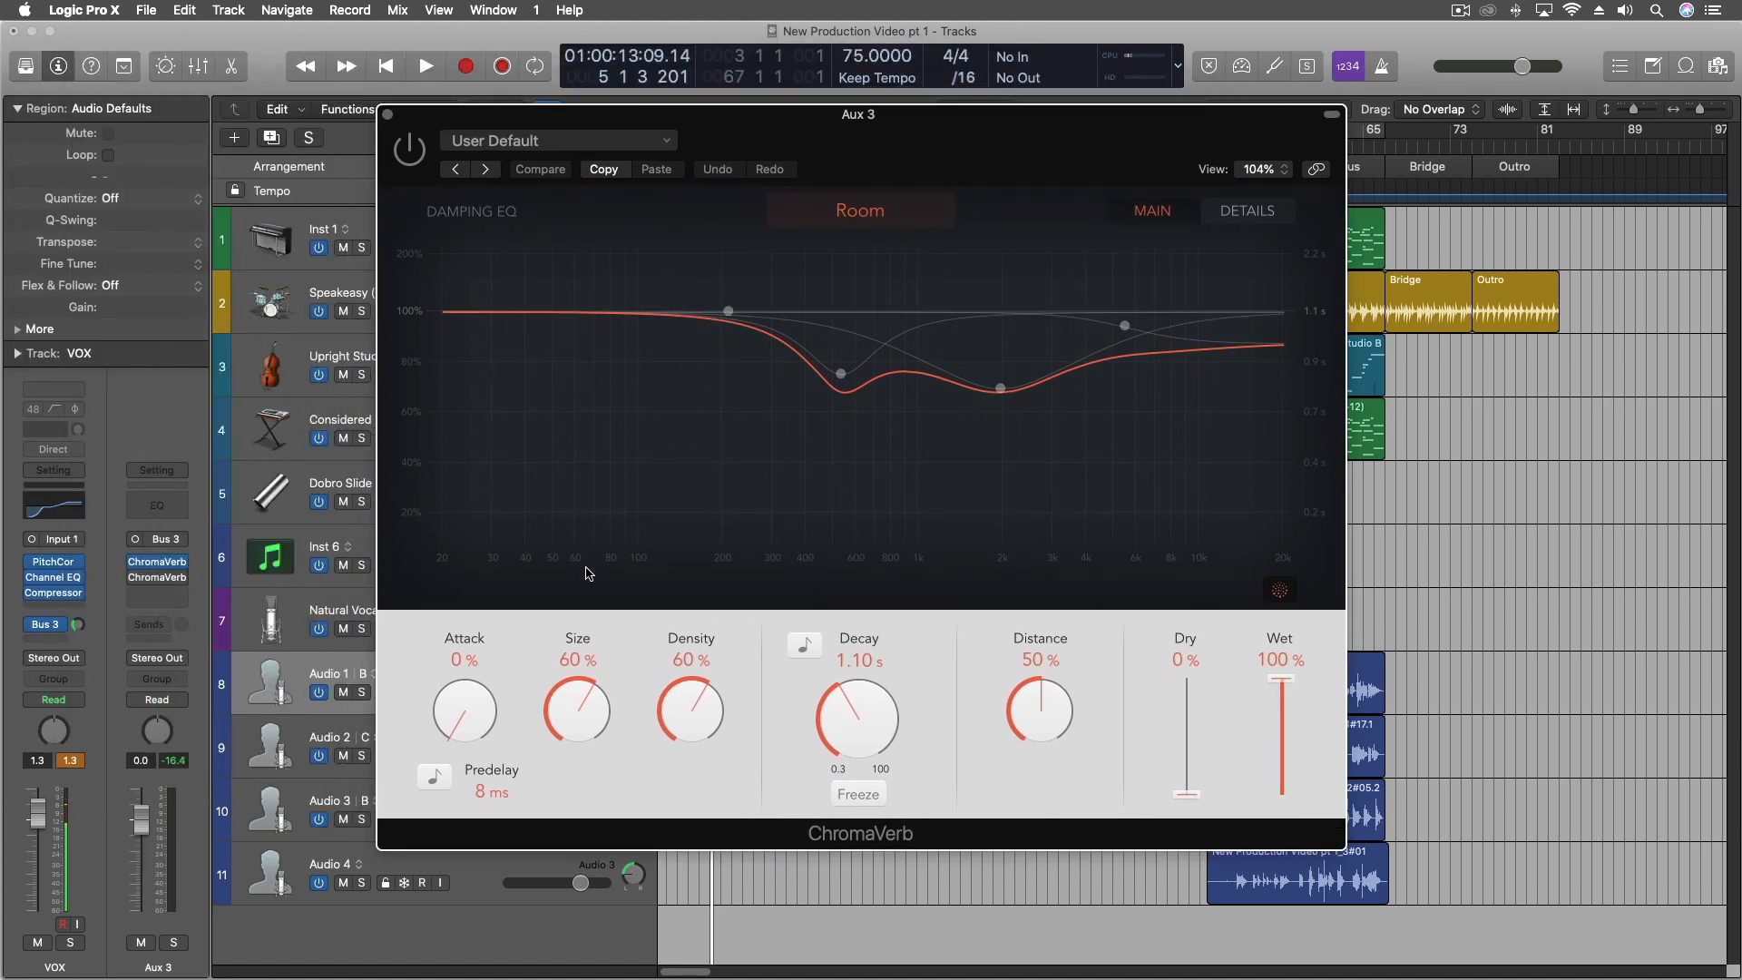
pyautogui.click(1268, 223)
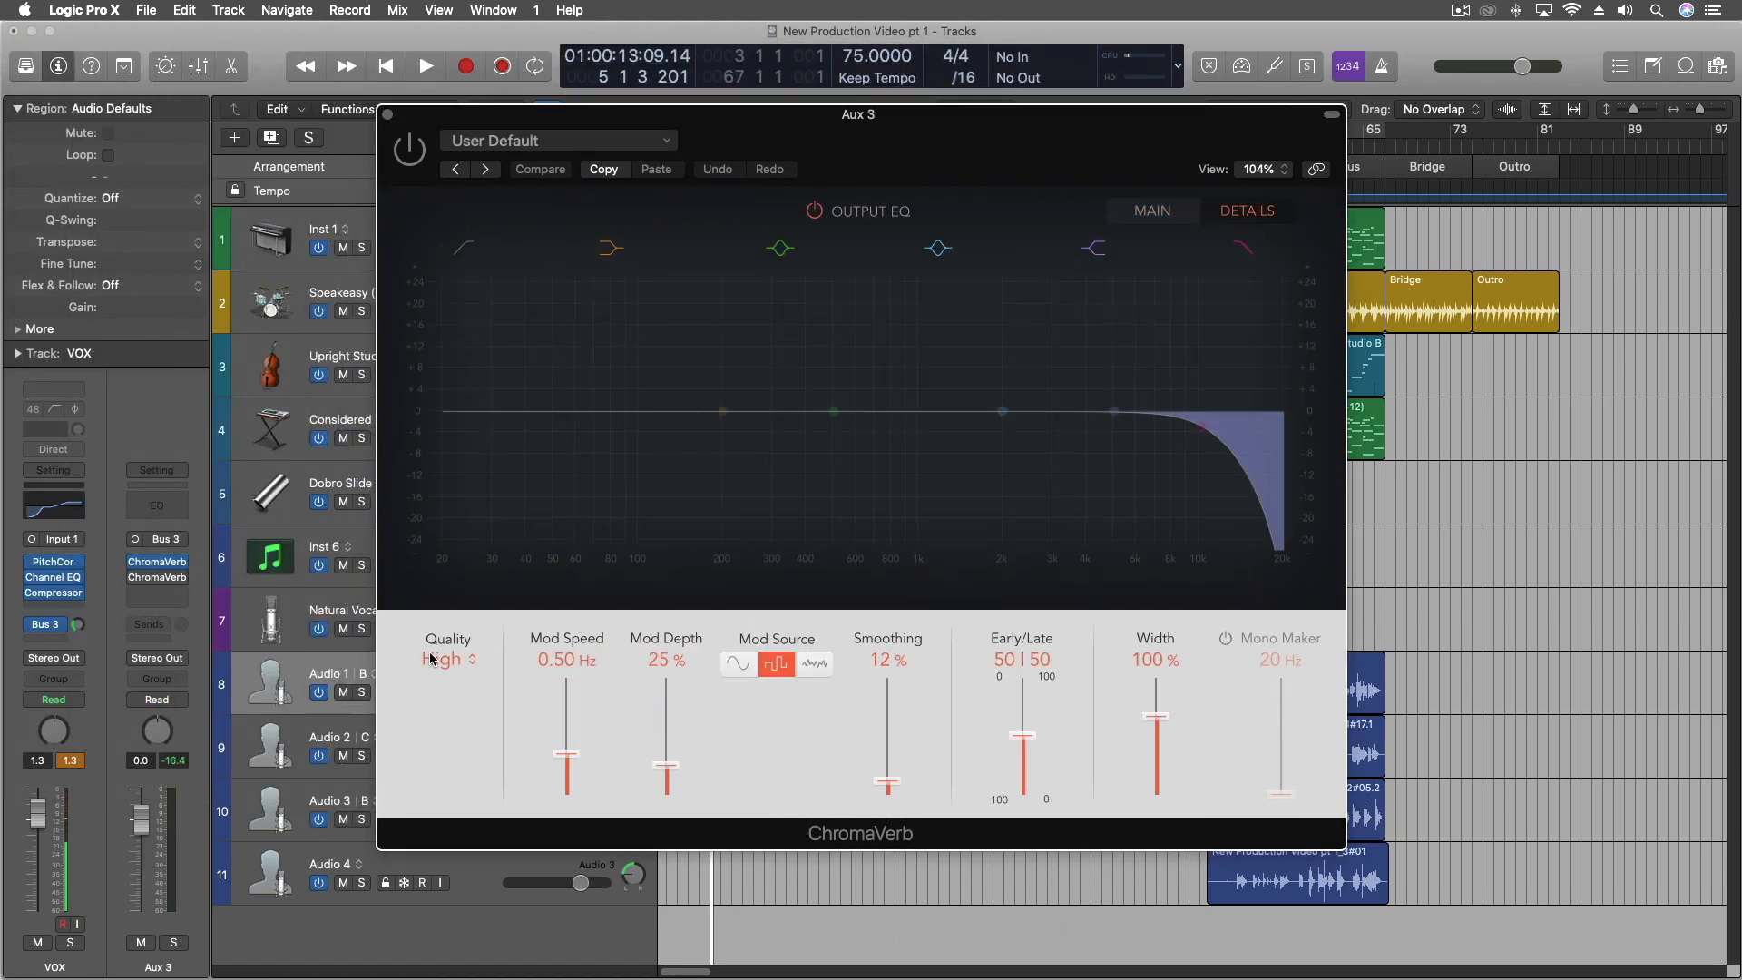
pyautogui.click(468, 666)
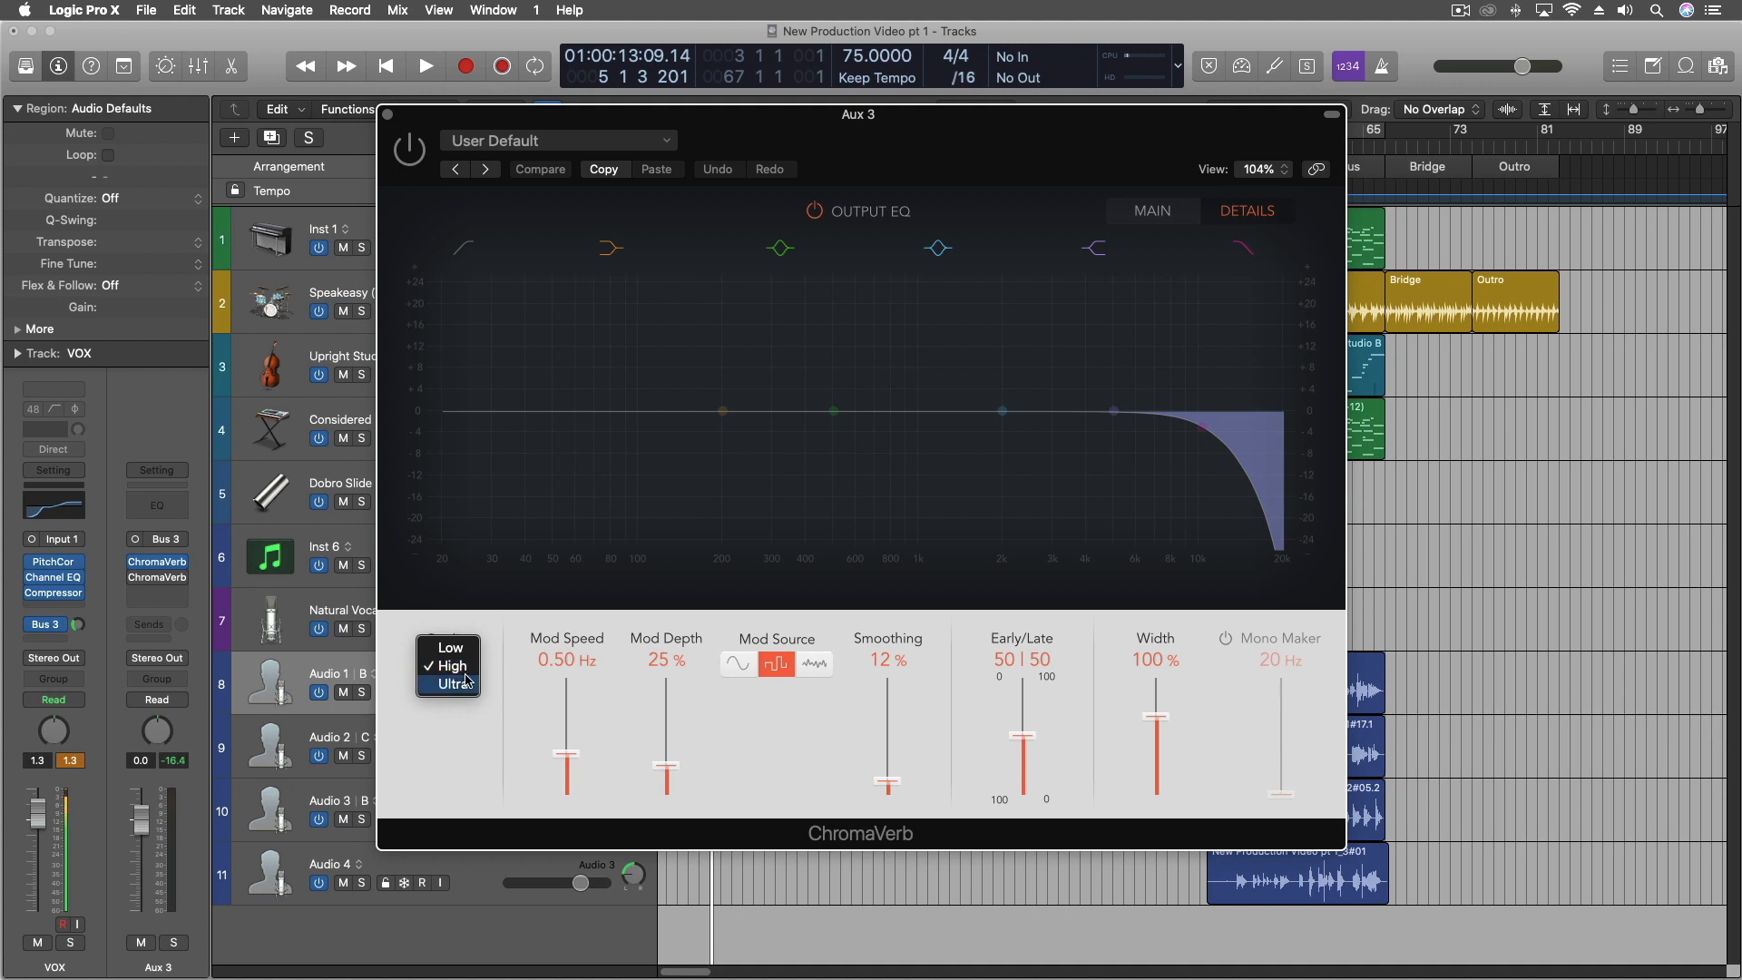
pyautogui.click(505, 669)
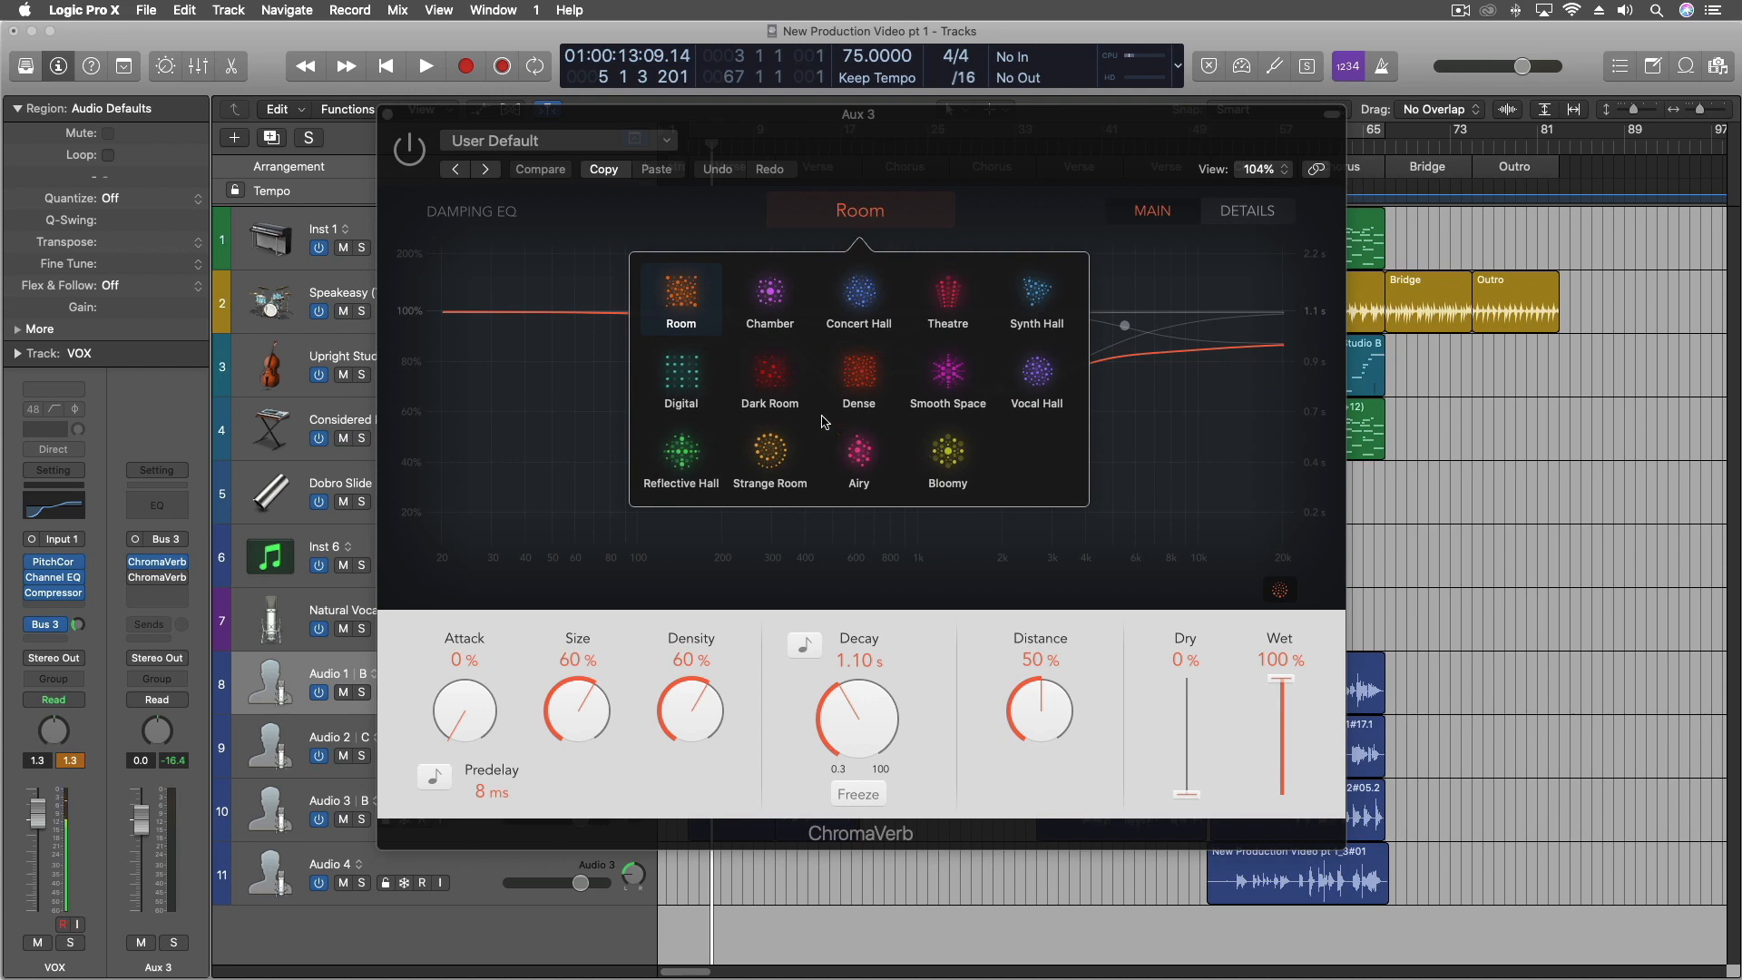
pyautogui.click(856, 215)
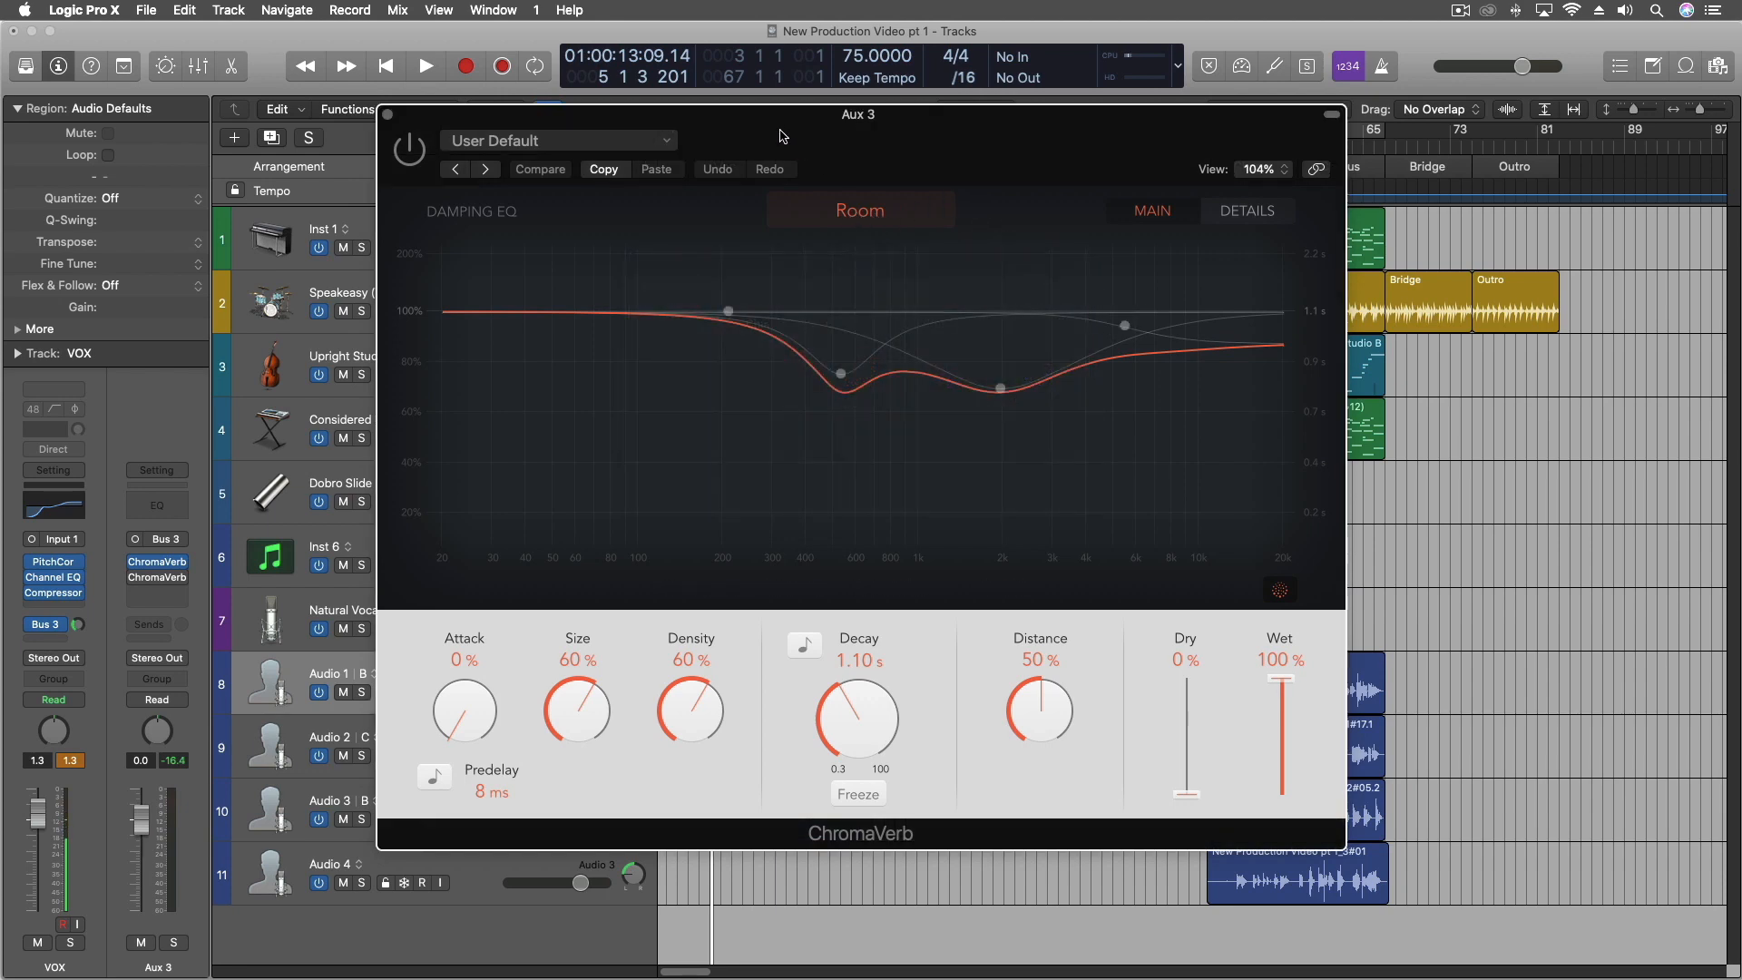
pyautogui.click(386, 115)
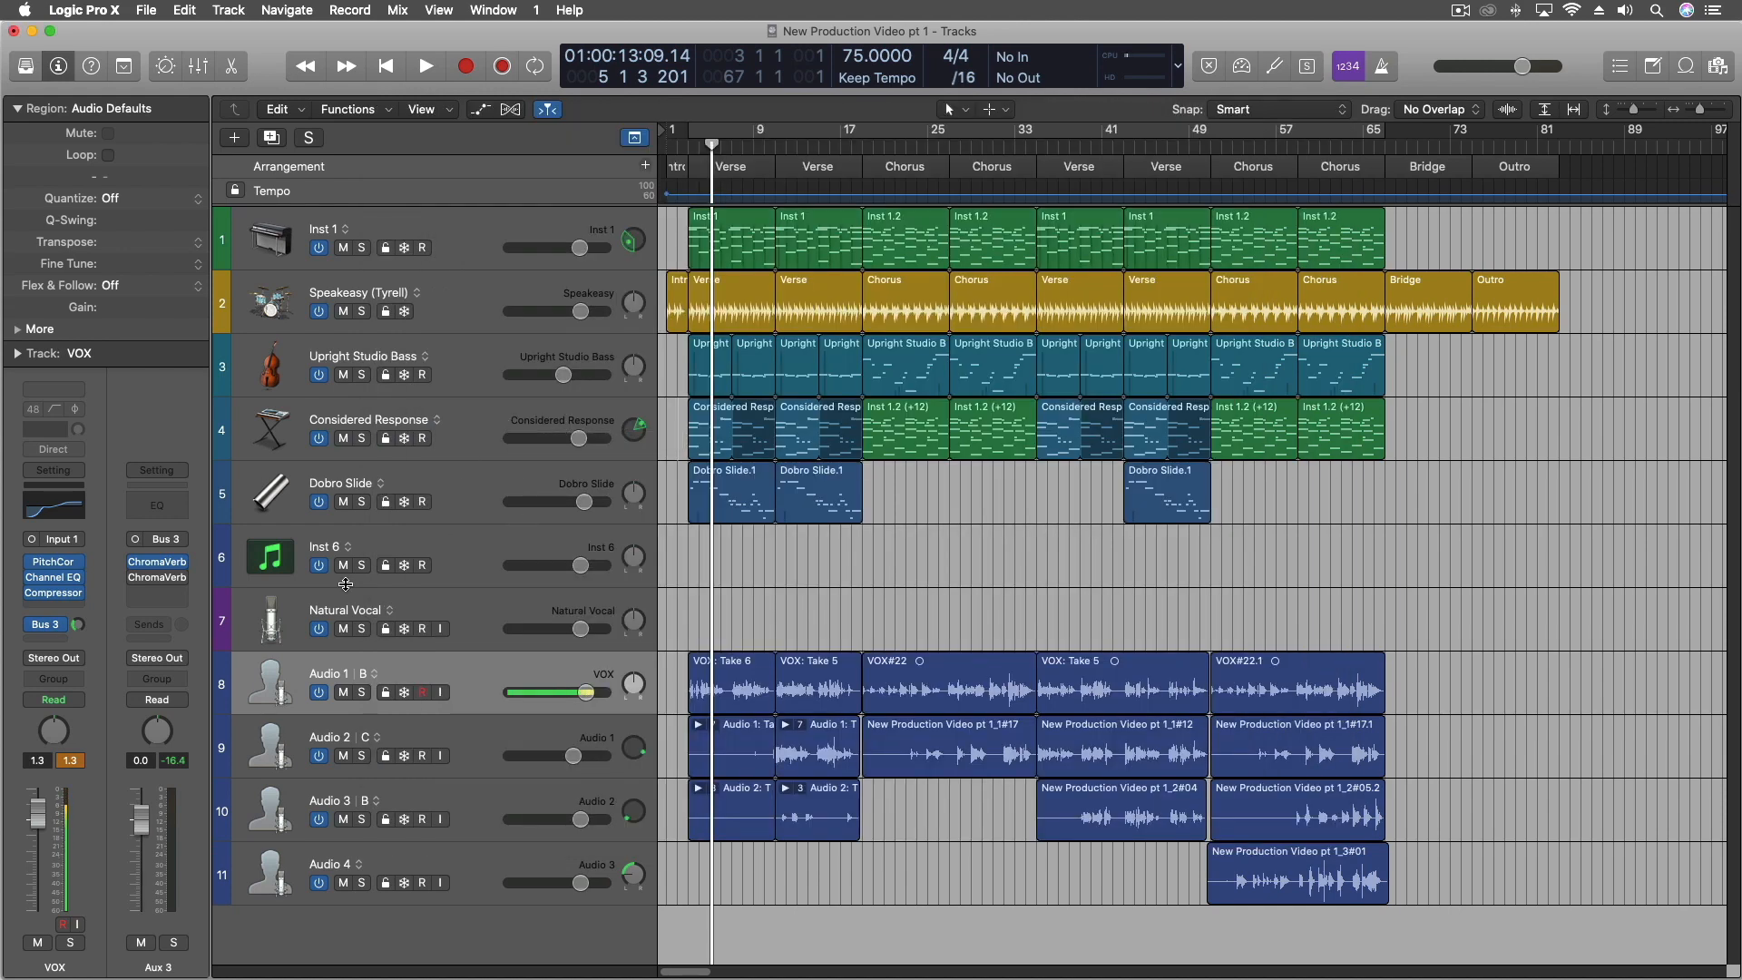
# Insert a stereo EnVerb reverb in the third effect slot of Aux 3, view its controls and close it.
pyautogui.click(164, 594)
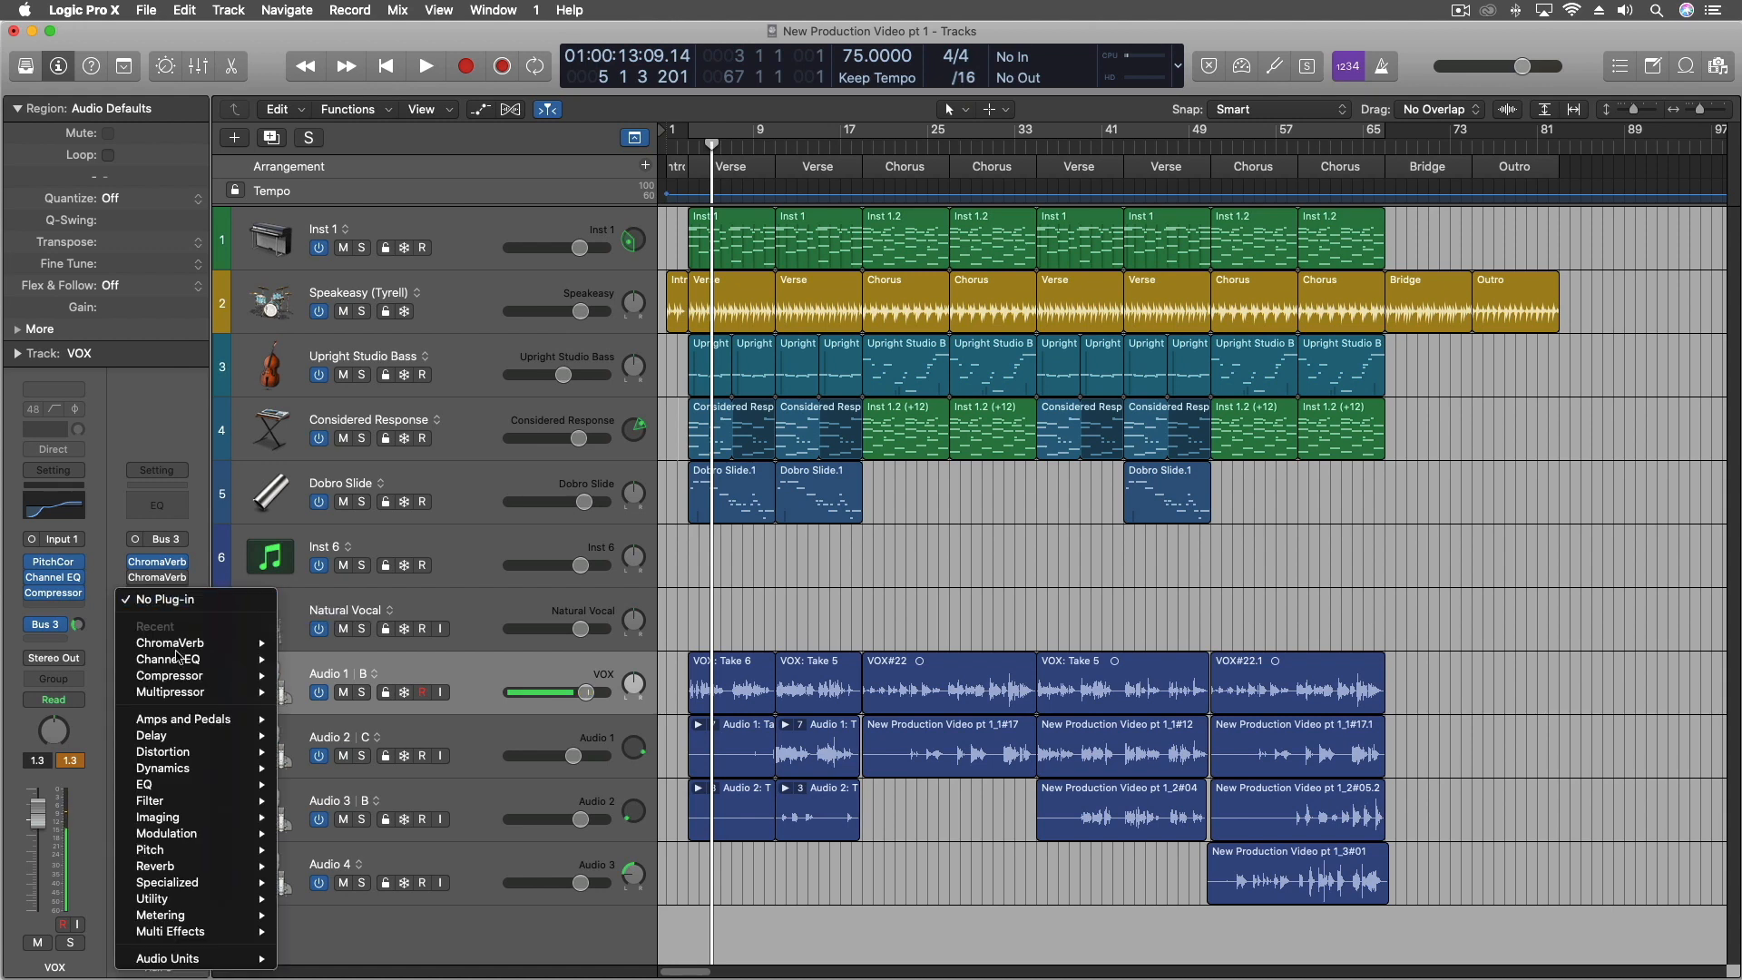
pyautogui.moveTo(184, 870)
pyautogui.moveTo(305, 871)
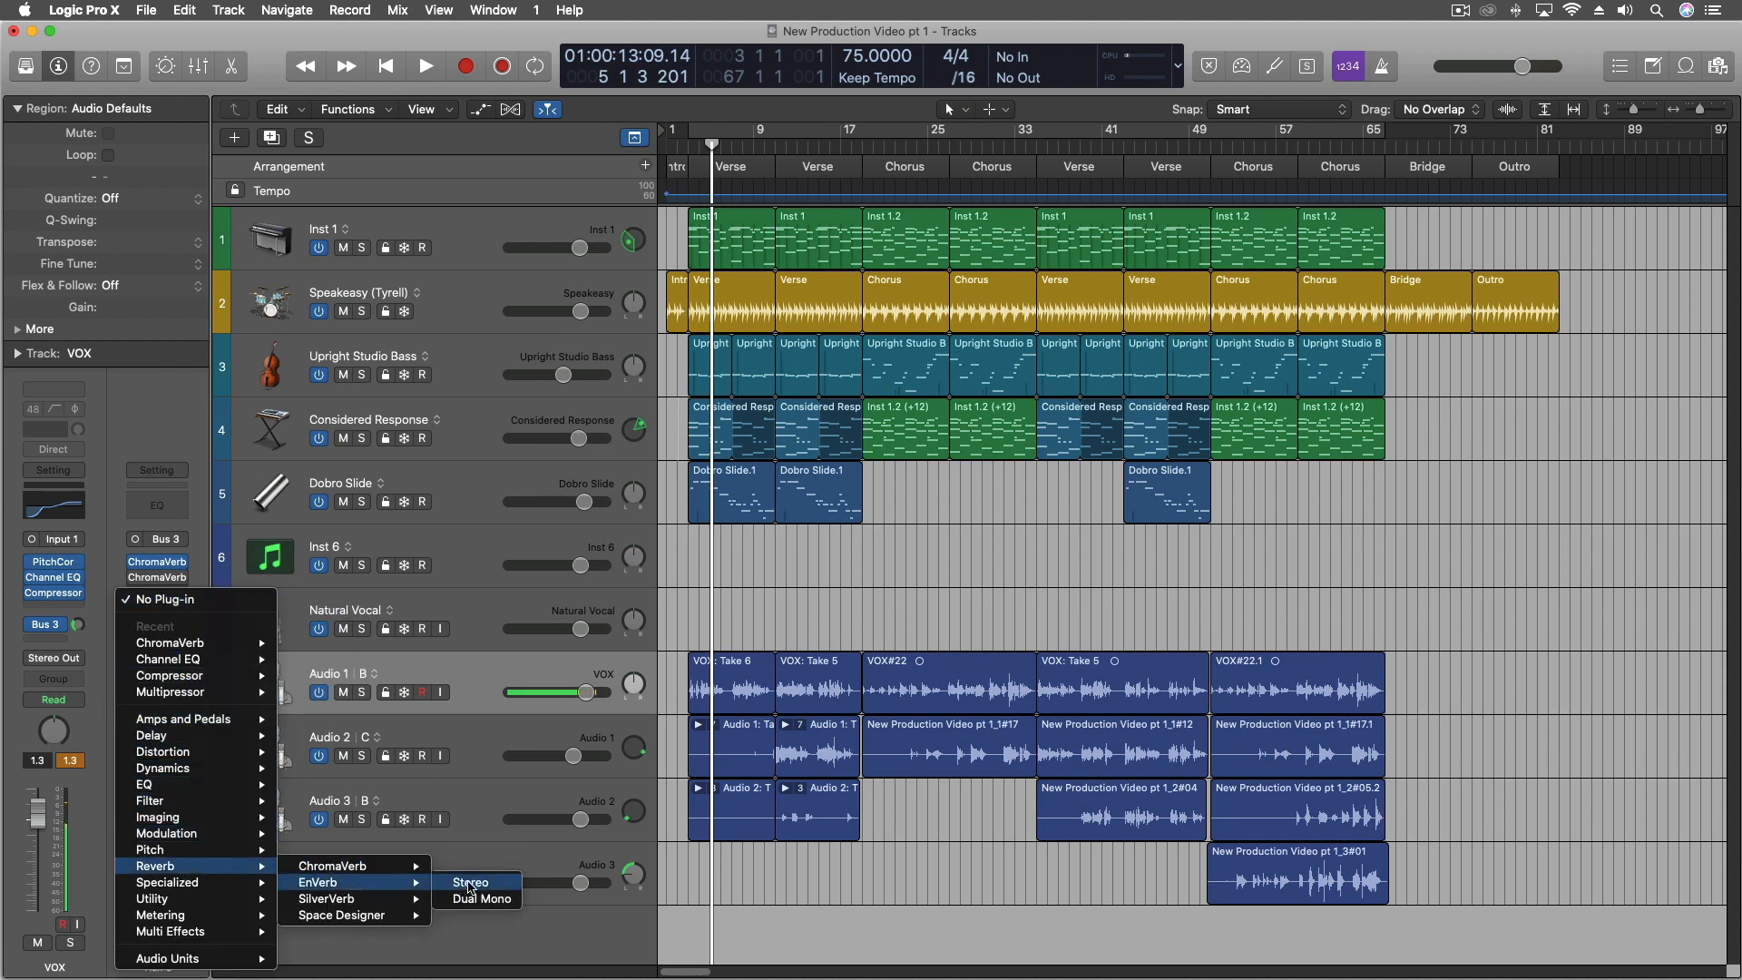
pyautogui.click(469, 885)
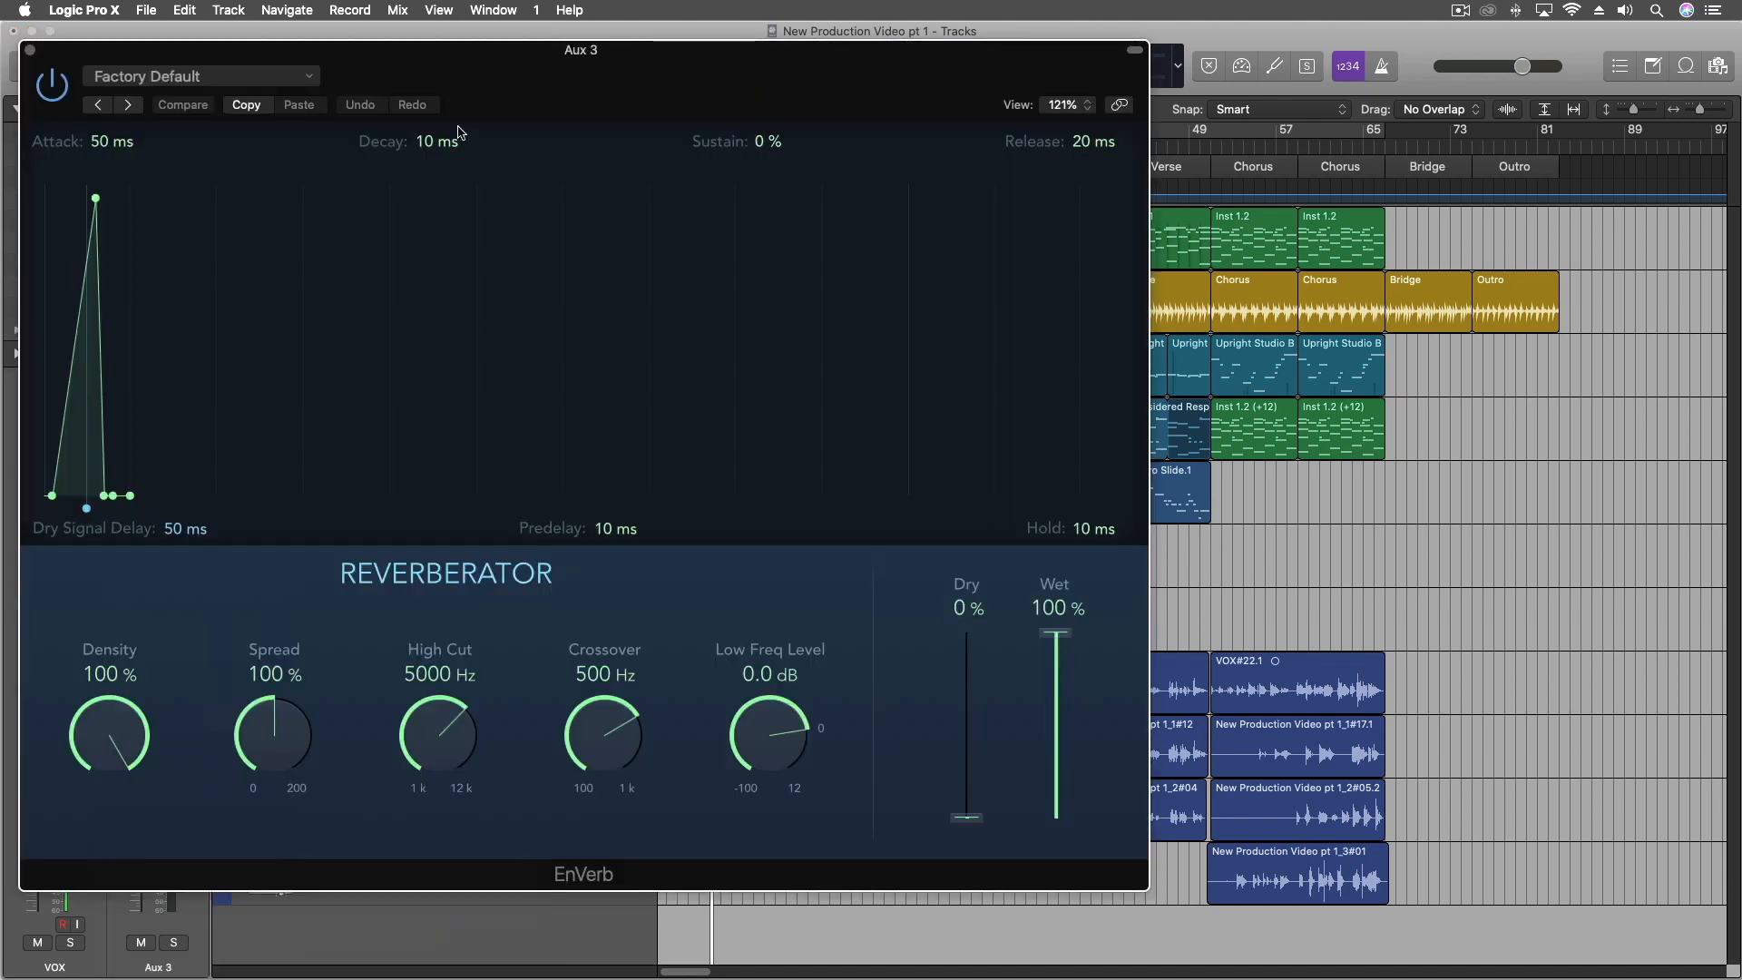
pyautogui.moveTo(452, 54); pyautogui.dragTo(813, 110)
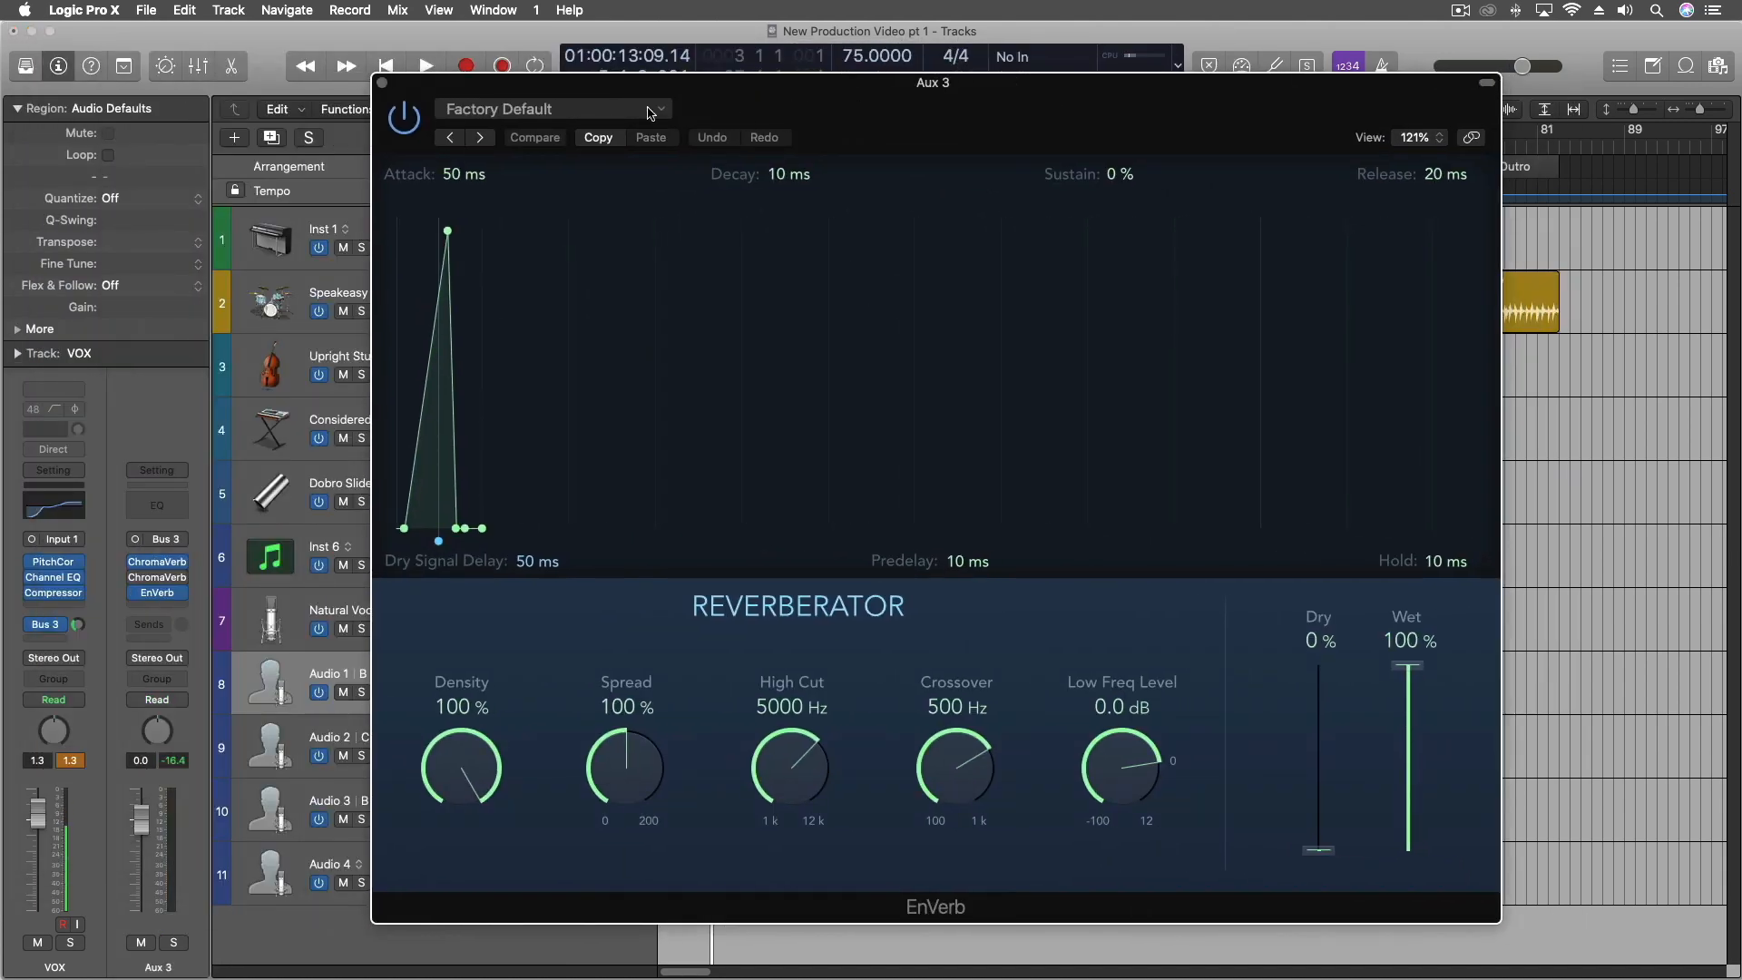
pyautogui.click(382, 84)
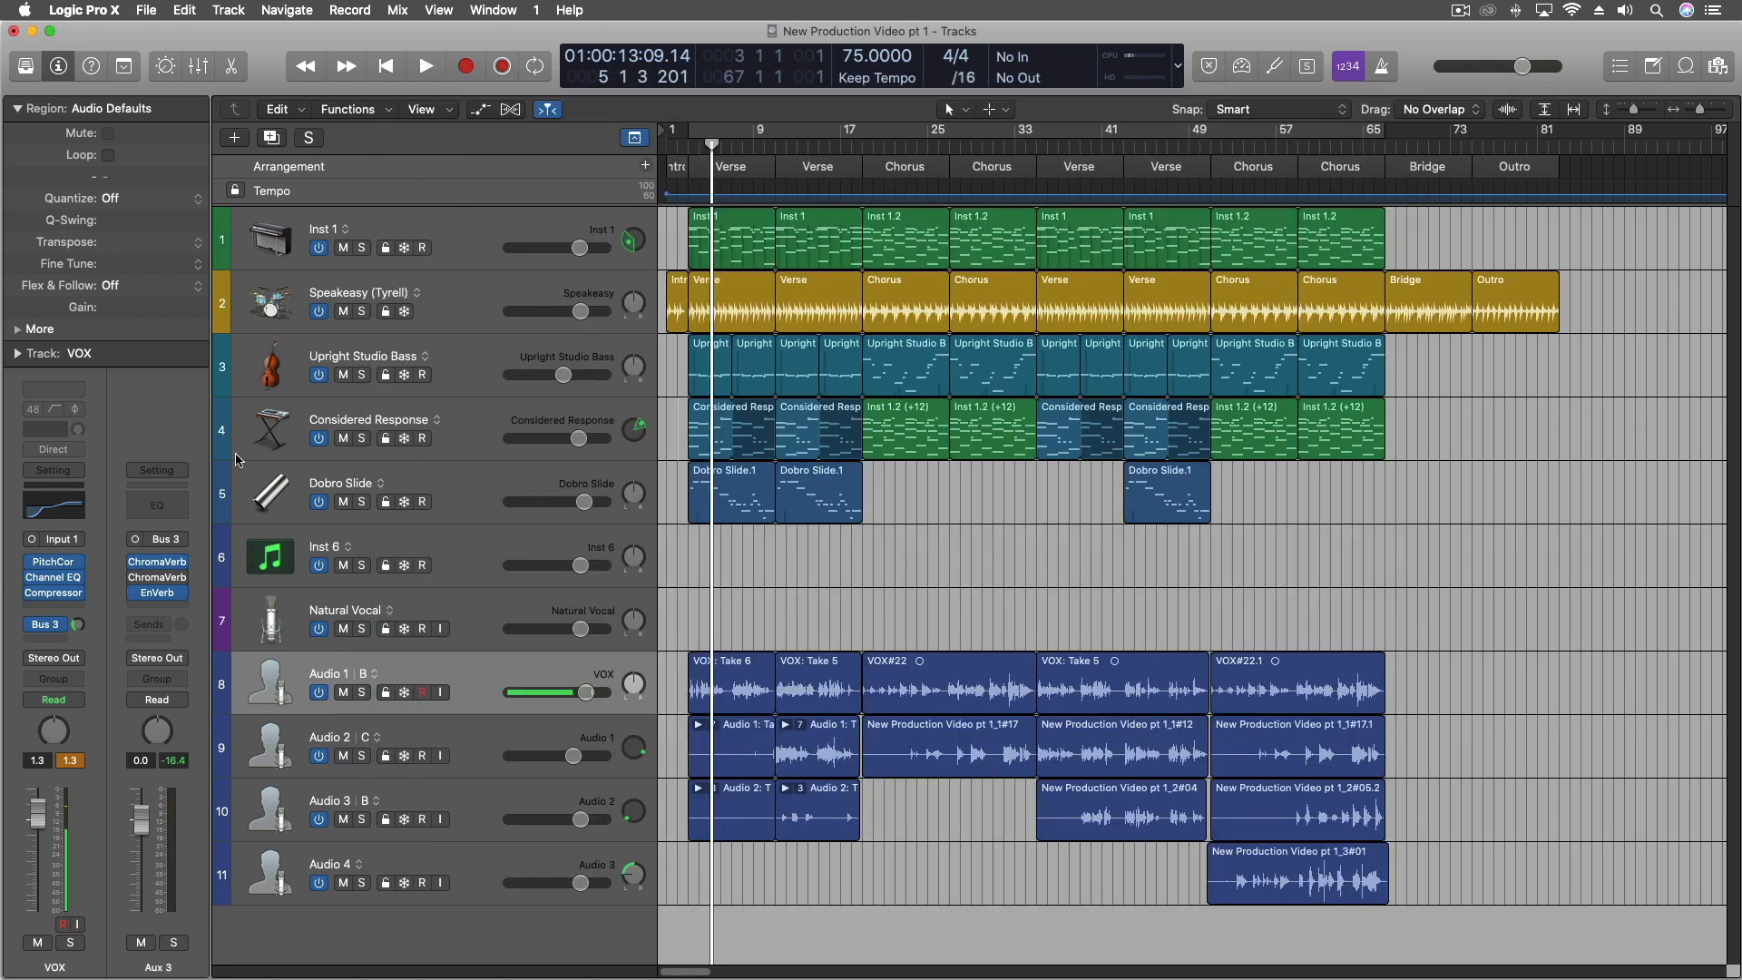
# Replace the EnVerb in Aux 3's third effect slot with SilverVerb, view its controls and close it.
pyautogui.click(181, 593)
pyautogui.moveTo(300, 871)
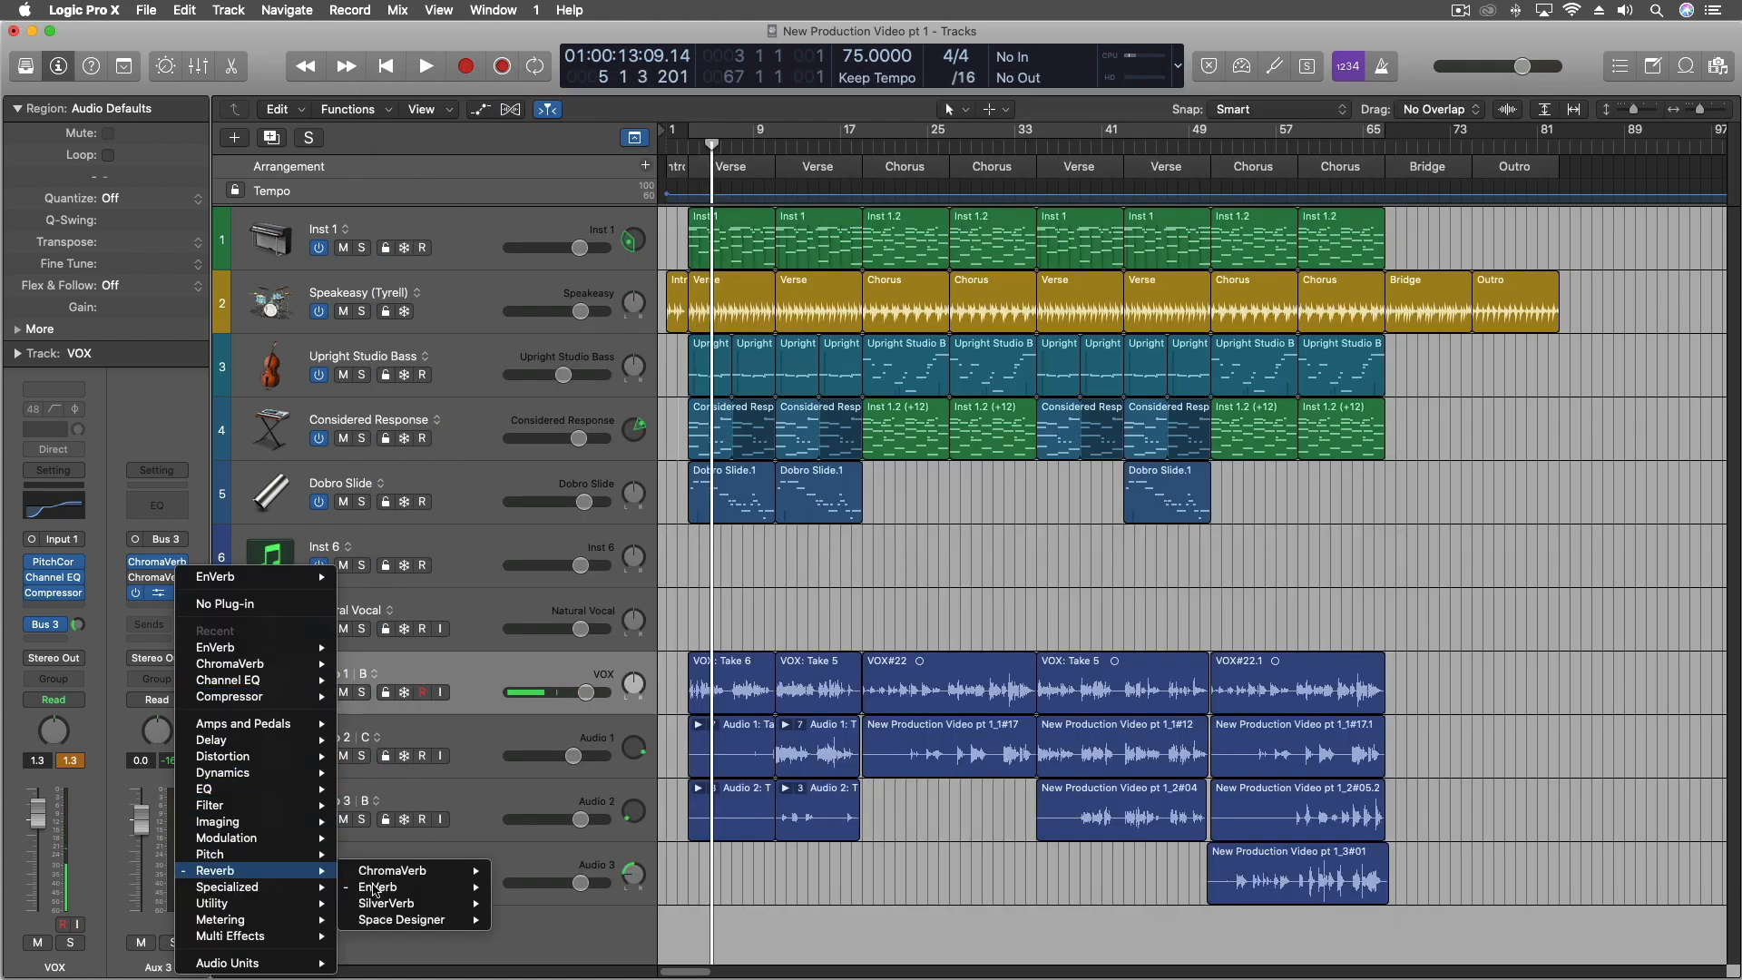
pyautogui.moveTo(385, 903)
pyautogui.click(521, 903)
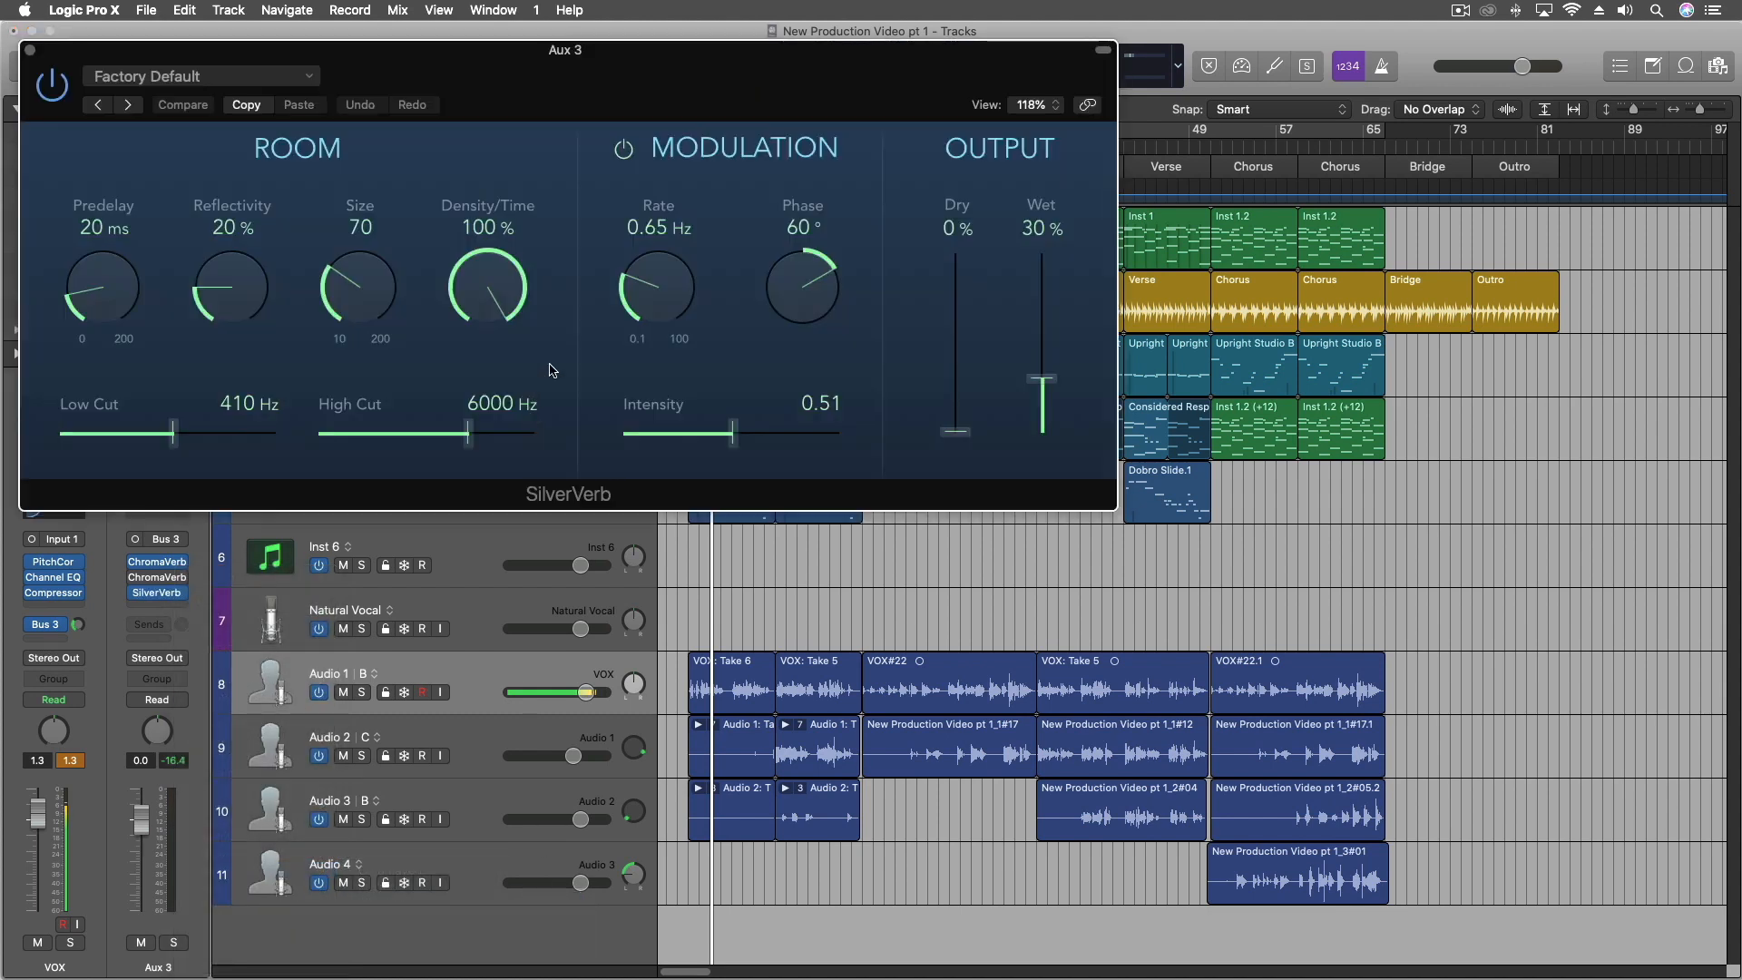
pyautogui.moveTo(628, 87); pyautogui.dragTo(955, 288)
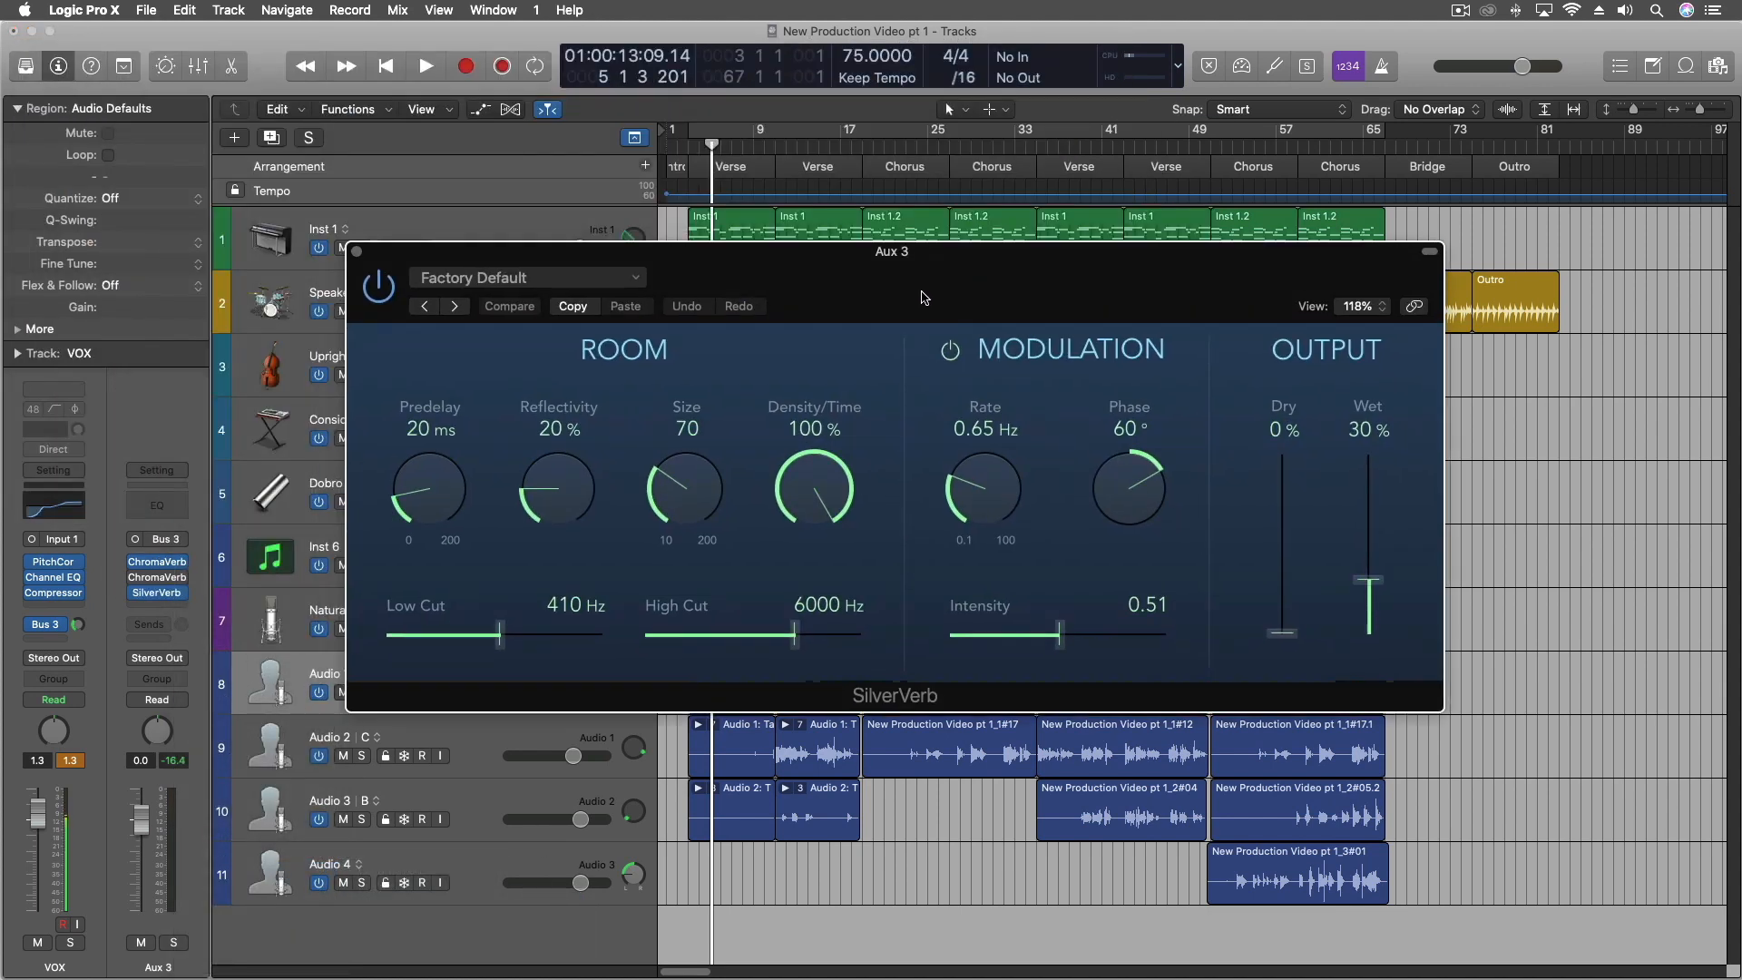
pyautogui.click(358, 252)
# Replace the SilverVerb in Aux 3's third effect slot with the legacy AVerb, view its controls and close it.
pyautogui.moveTo(177, 594)
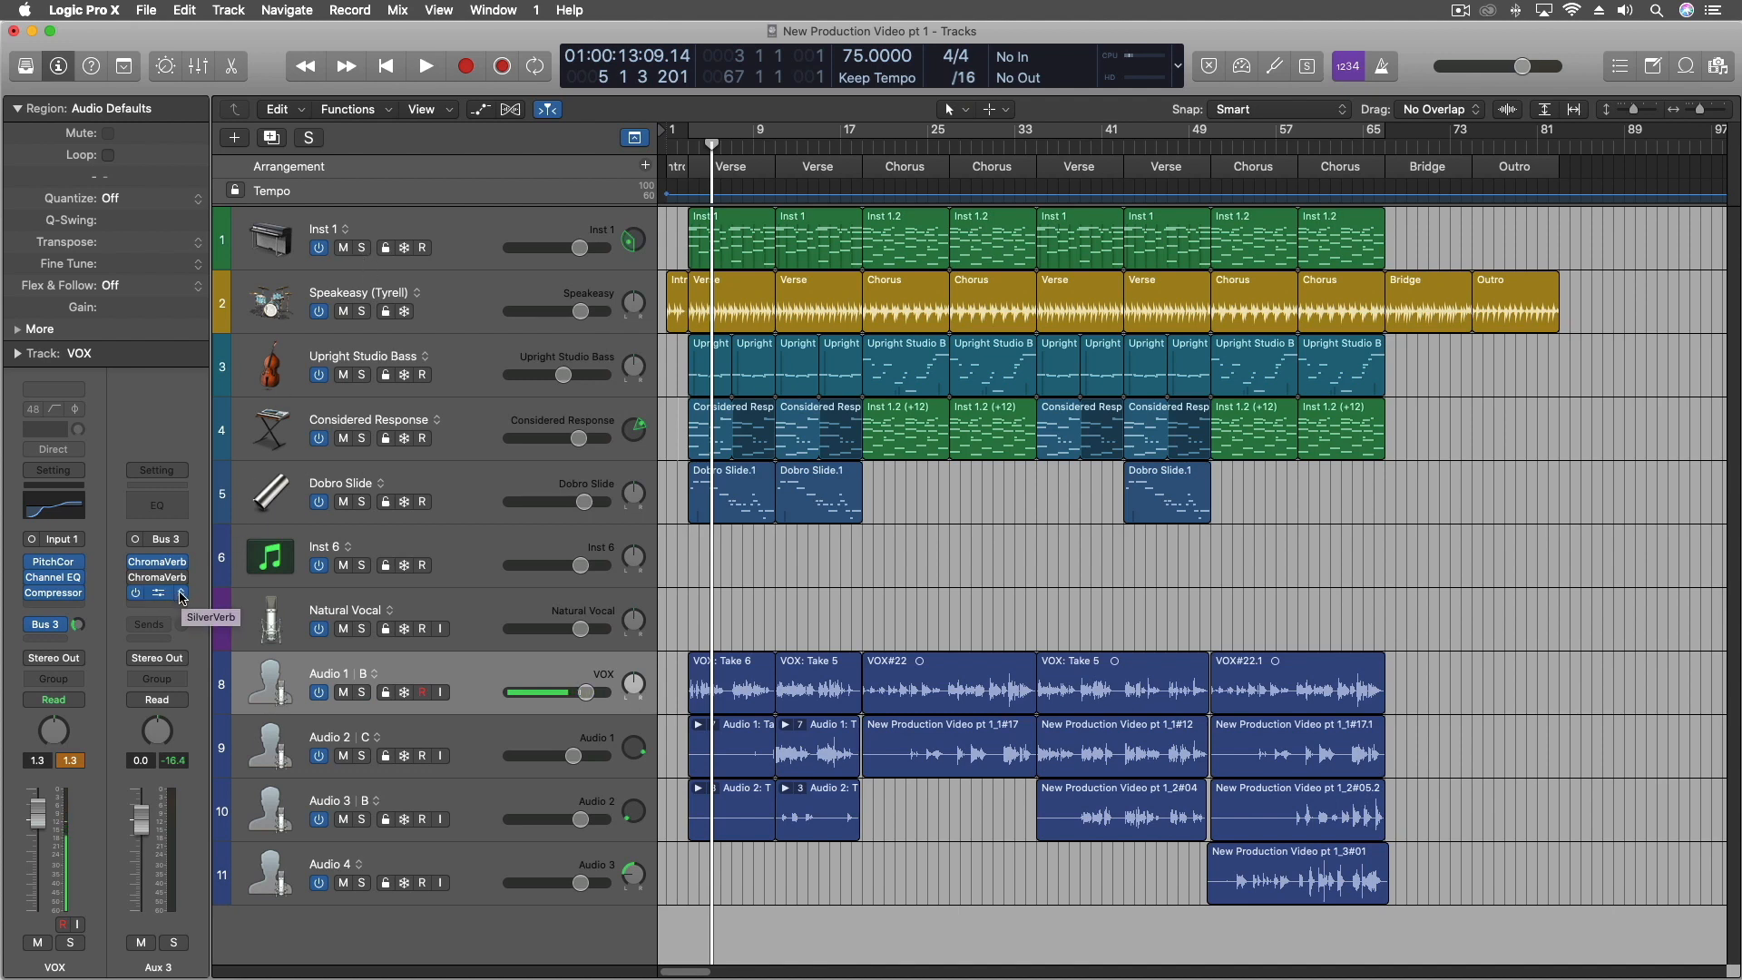
pyautogui.click(183, 597)
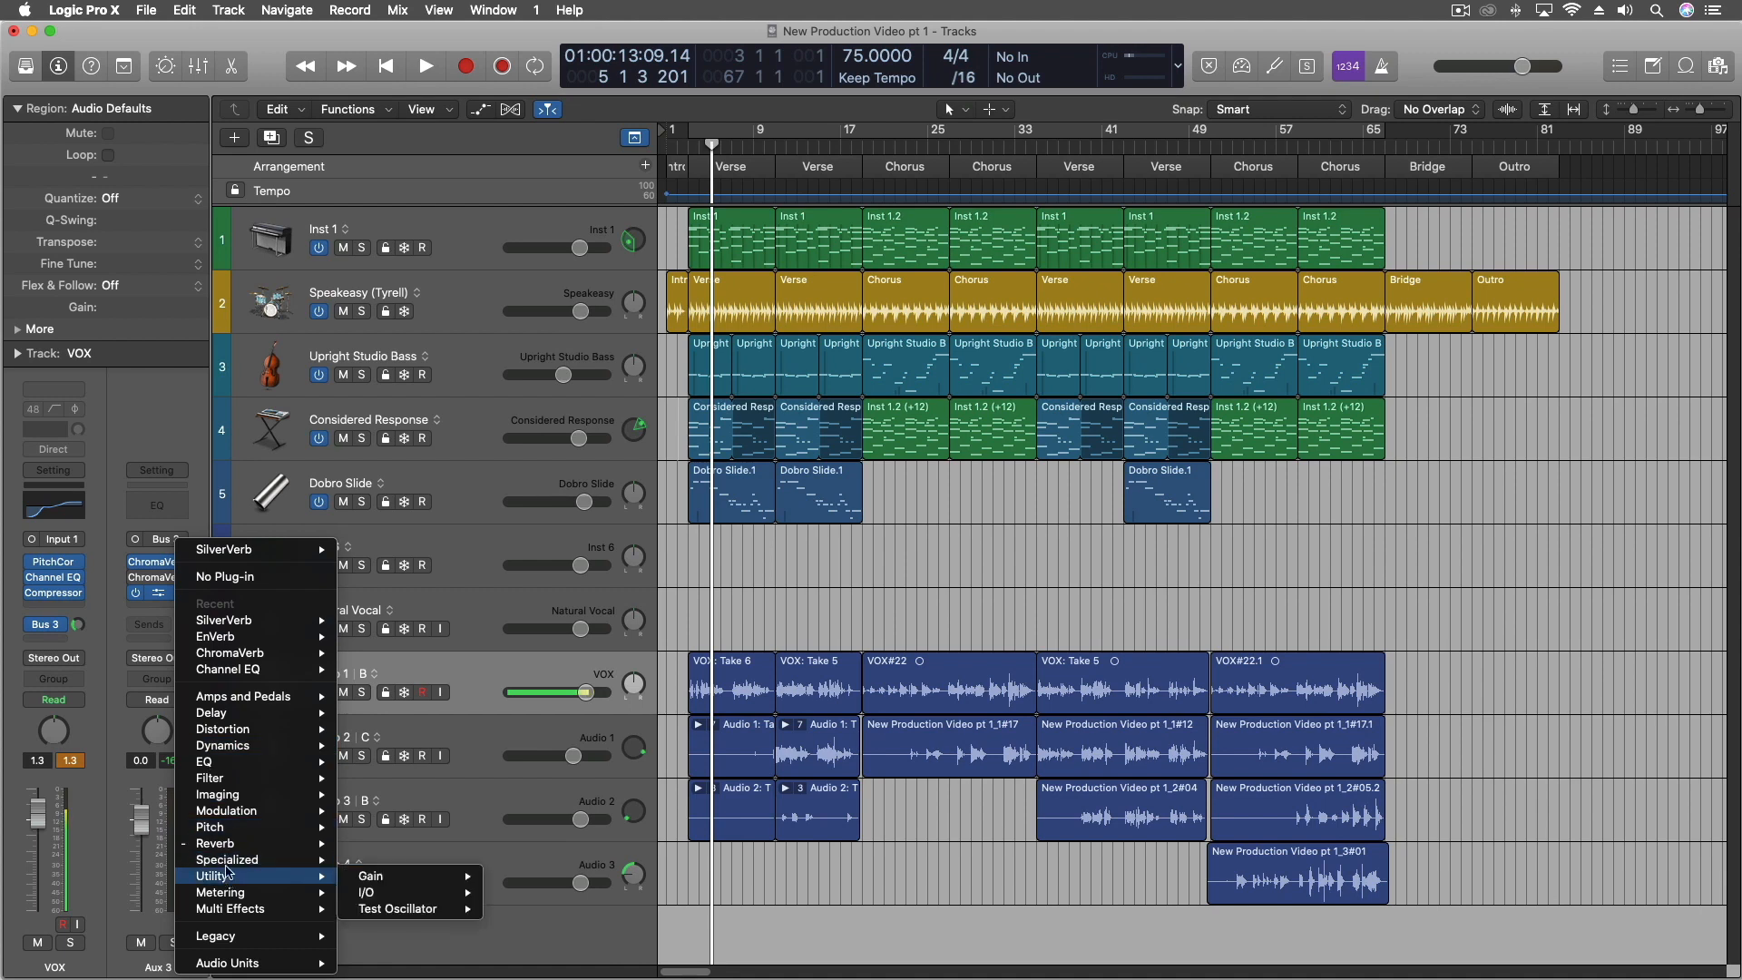
pyautogui.moveTo(247, 851)
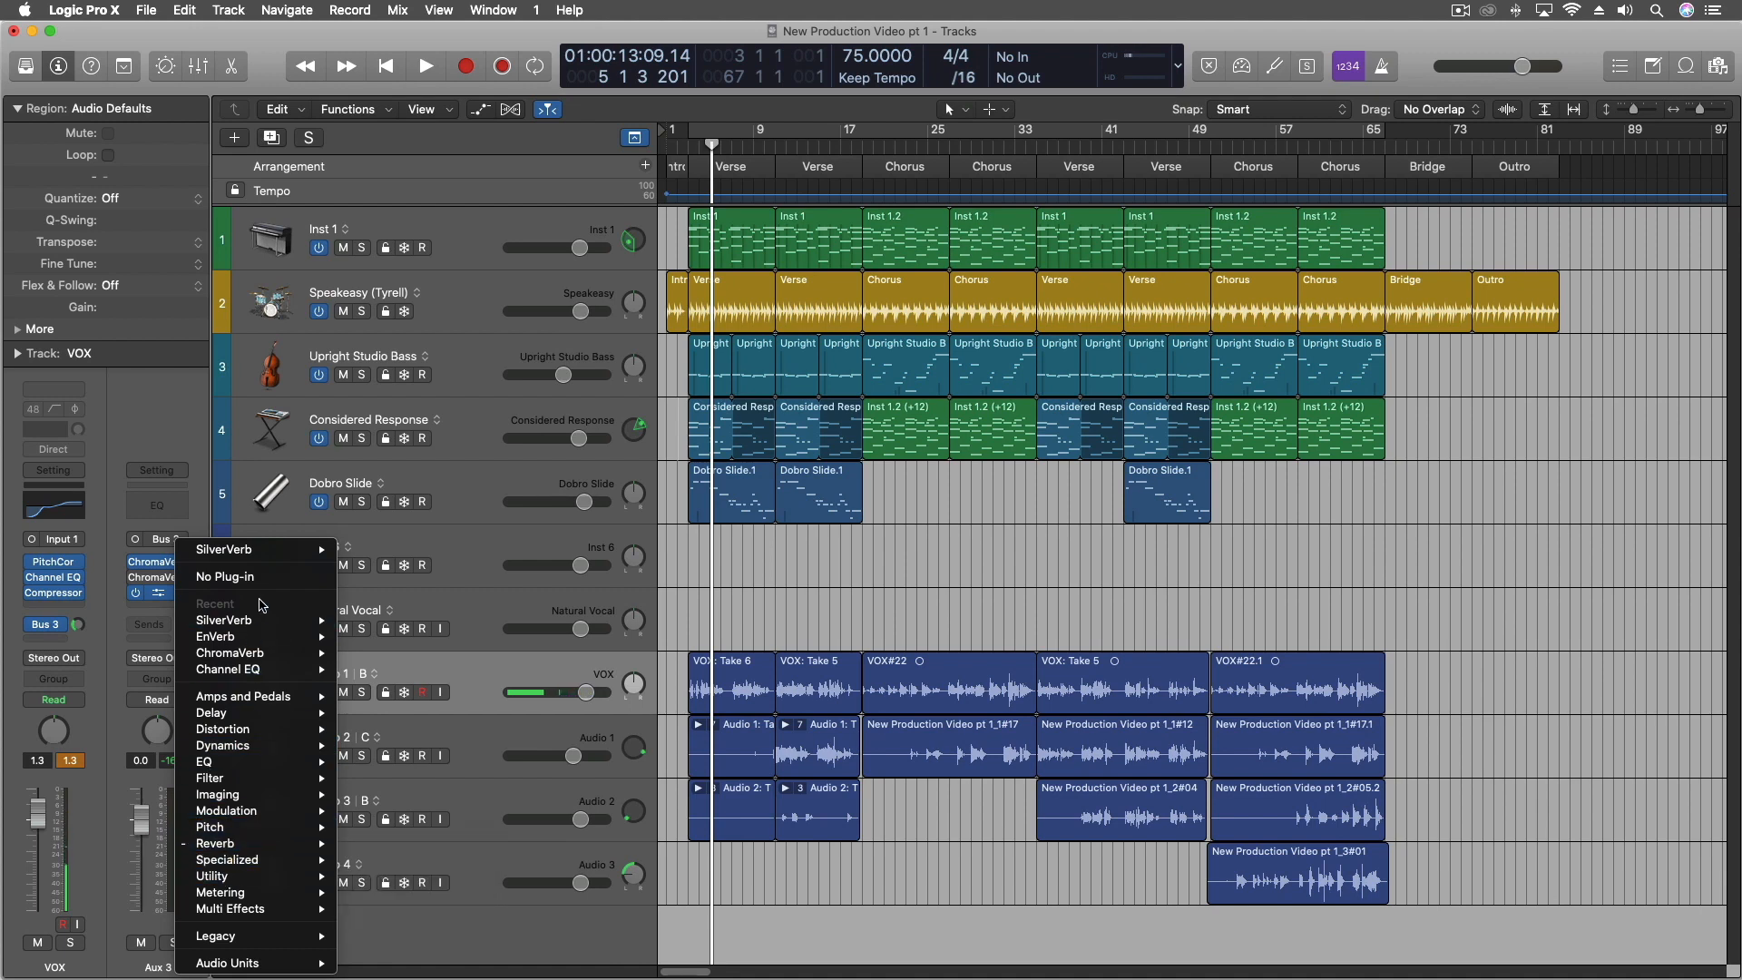
pyautogui.moveTo(324, 944)
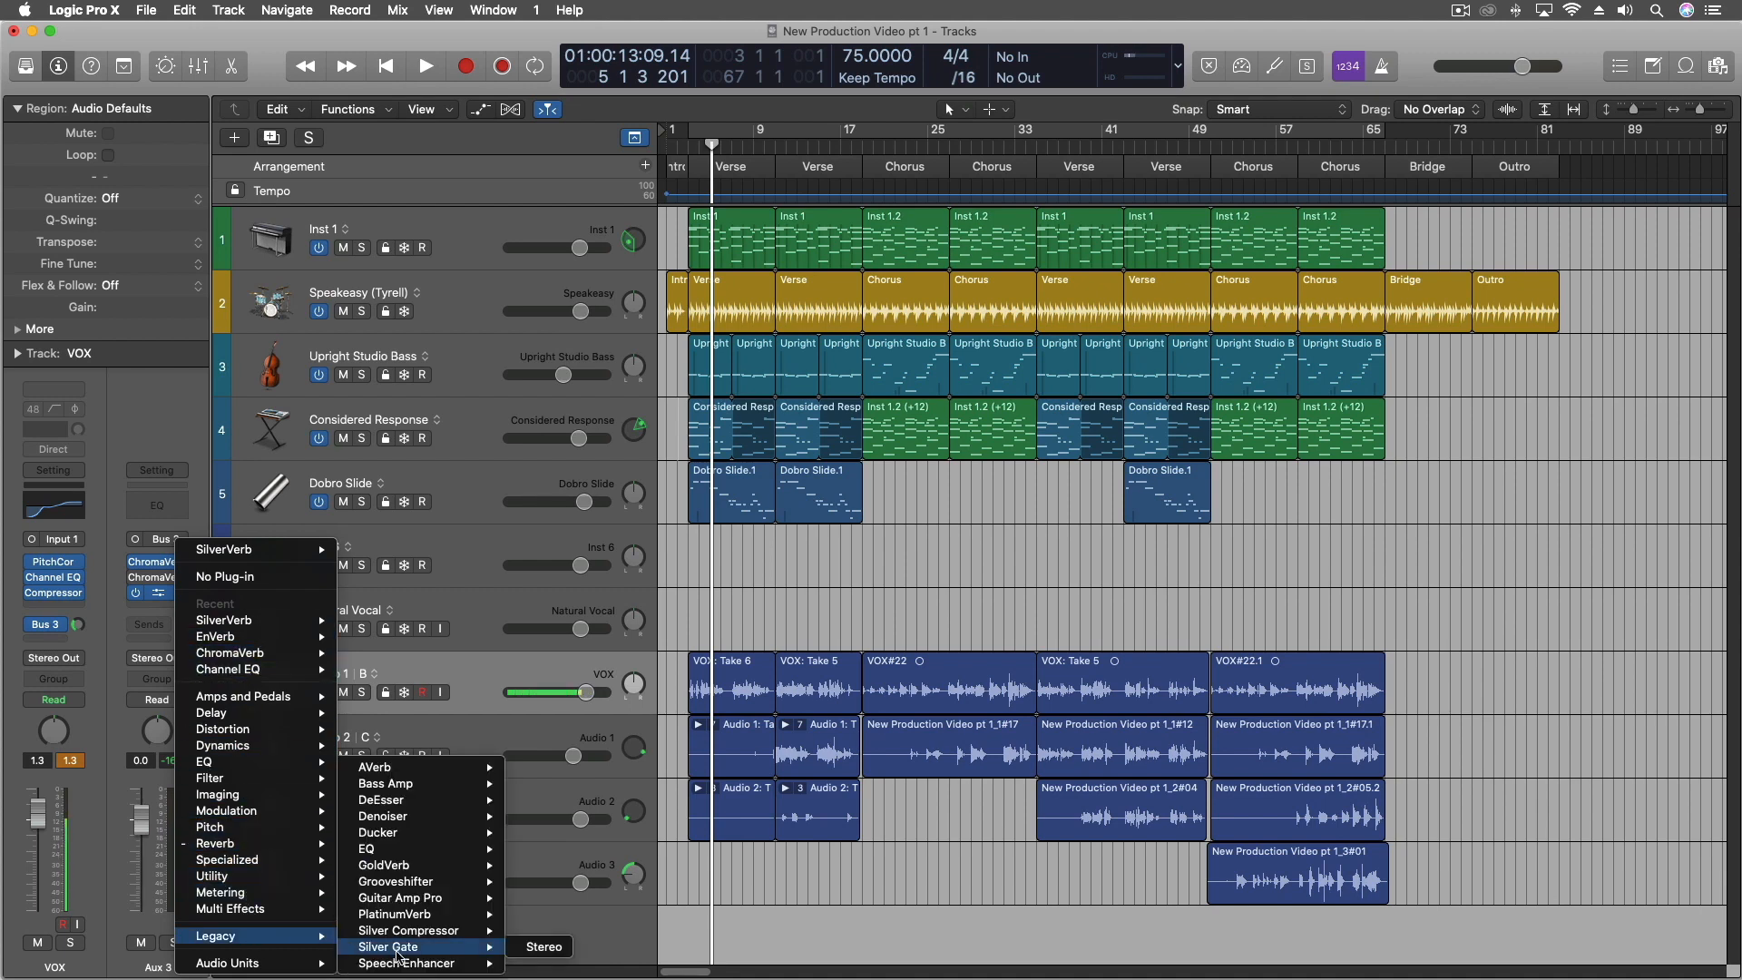
pyautogui.moveTo(434, 786)
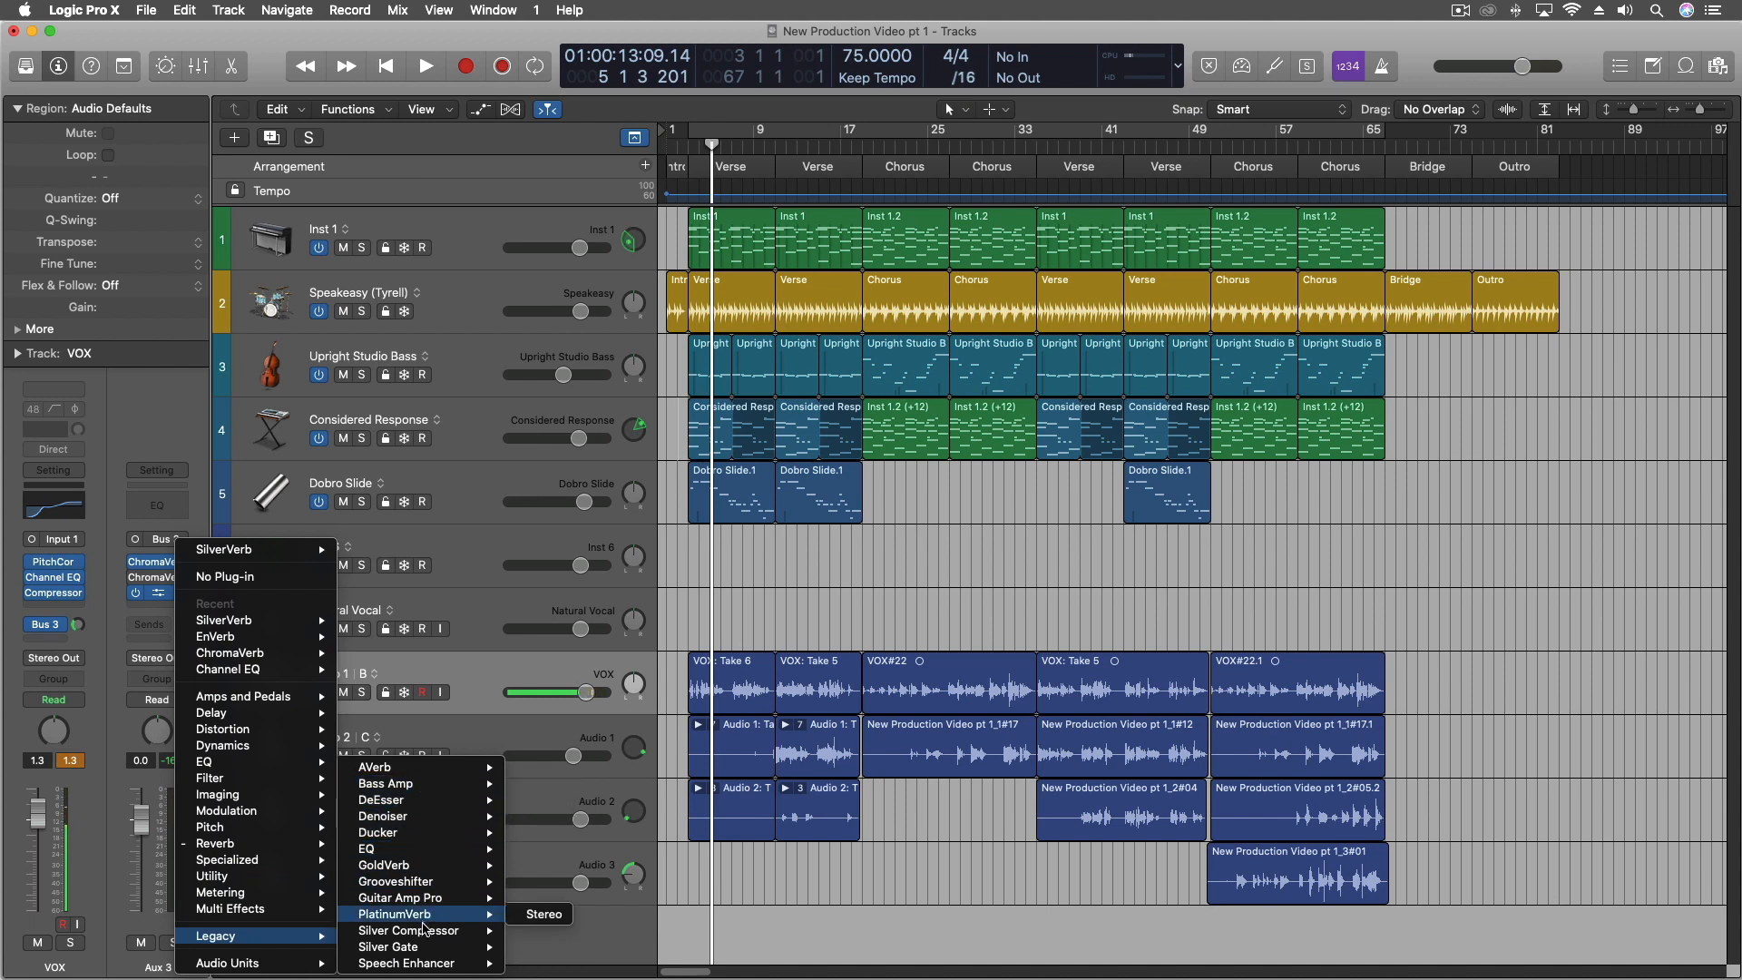
pyautogui.moveTo(423, 934)
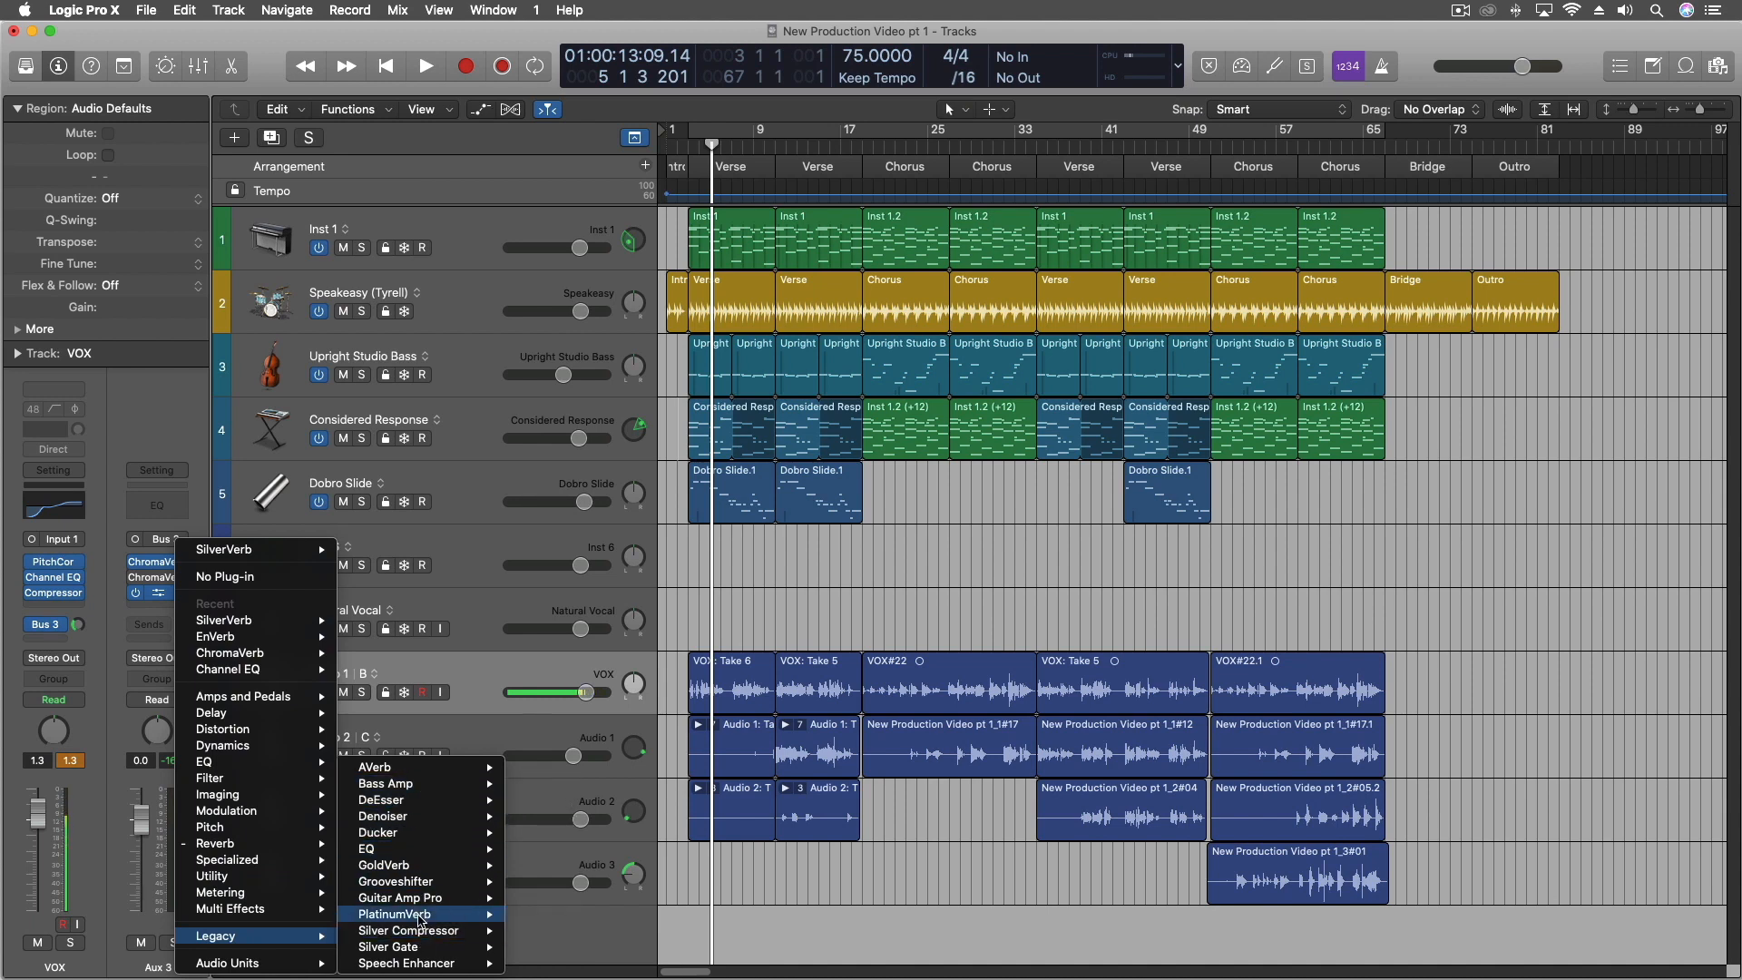
pyautogui.moveTo(420, 888)
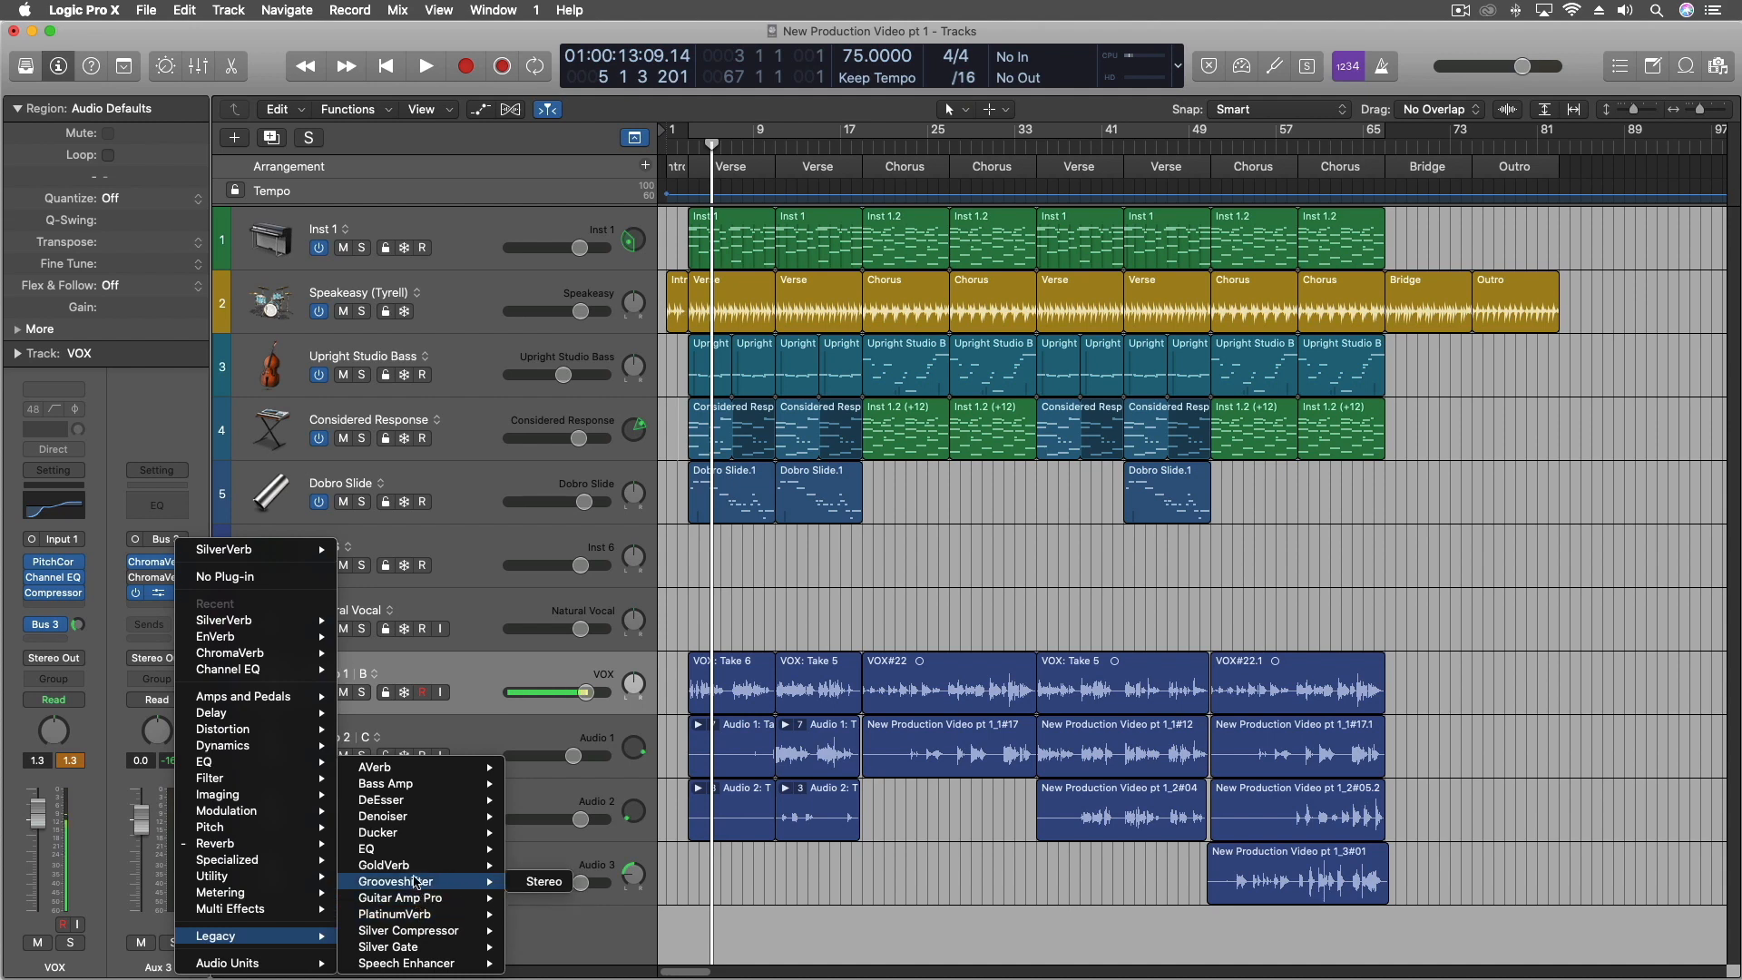
pyautogui.click(529, 770)
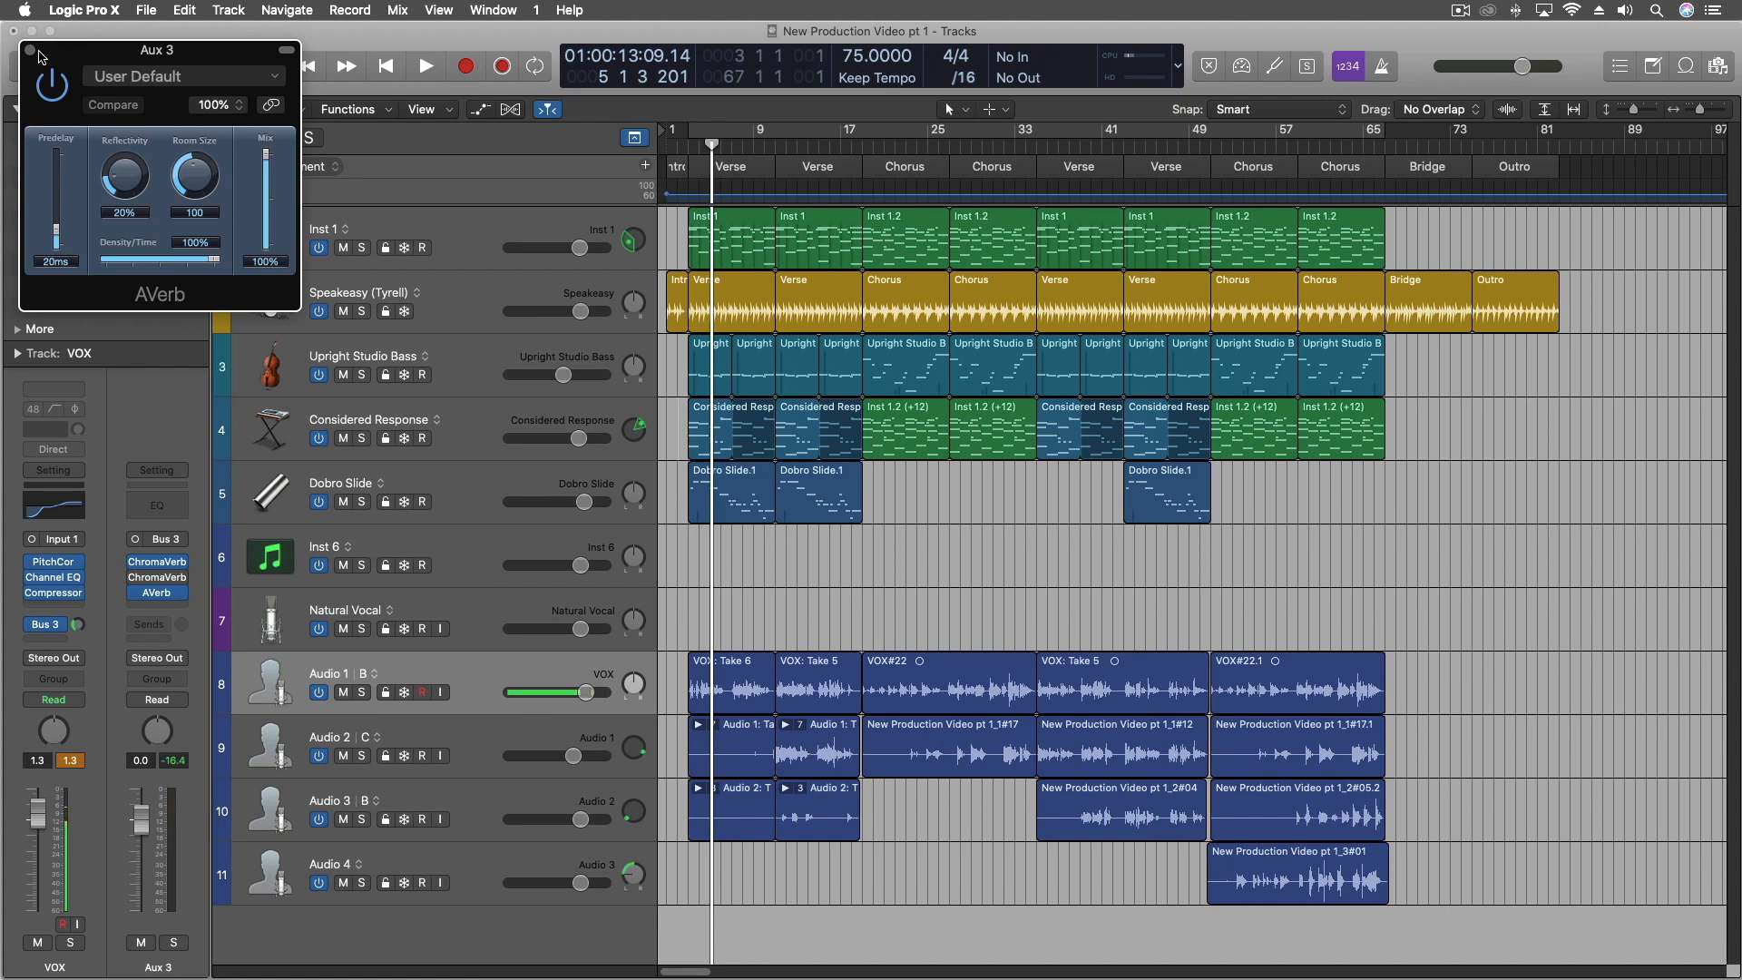
pyautogui.click(31, 53)
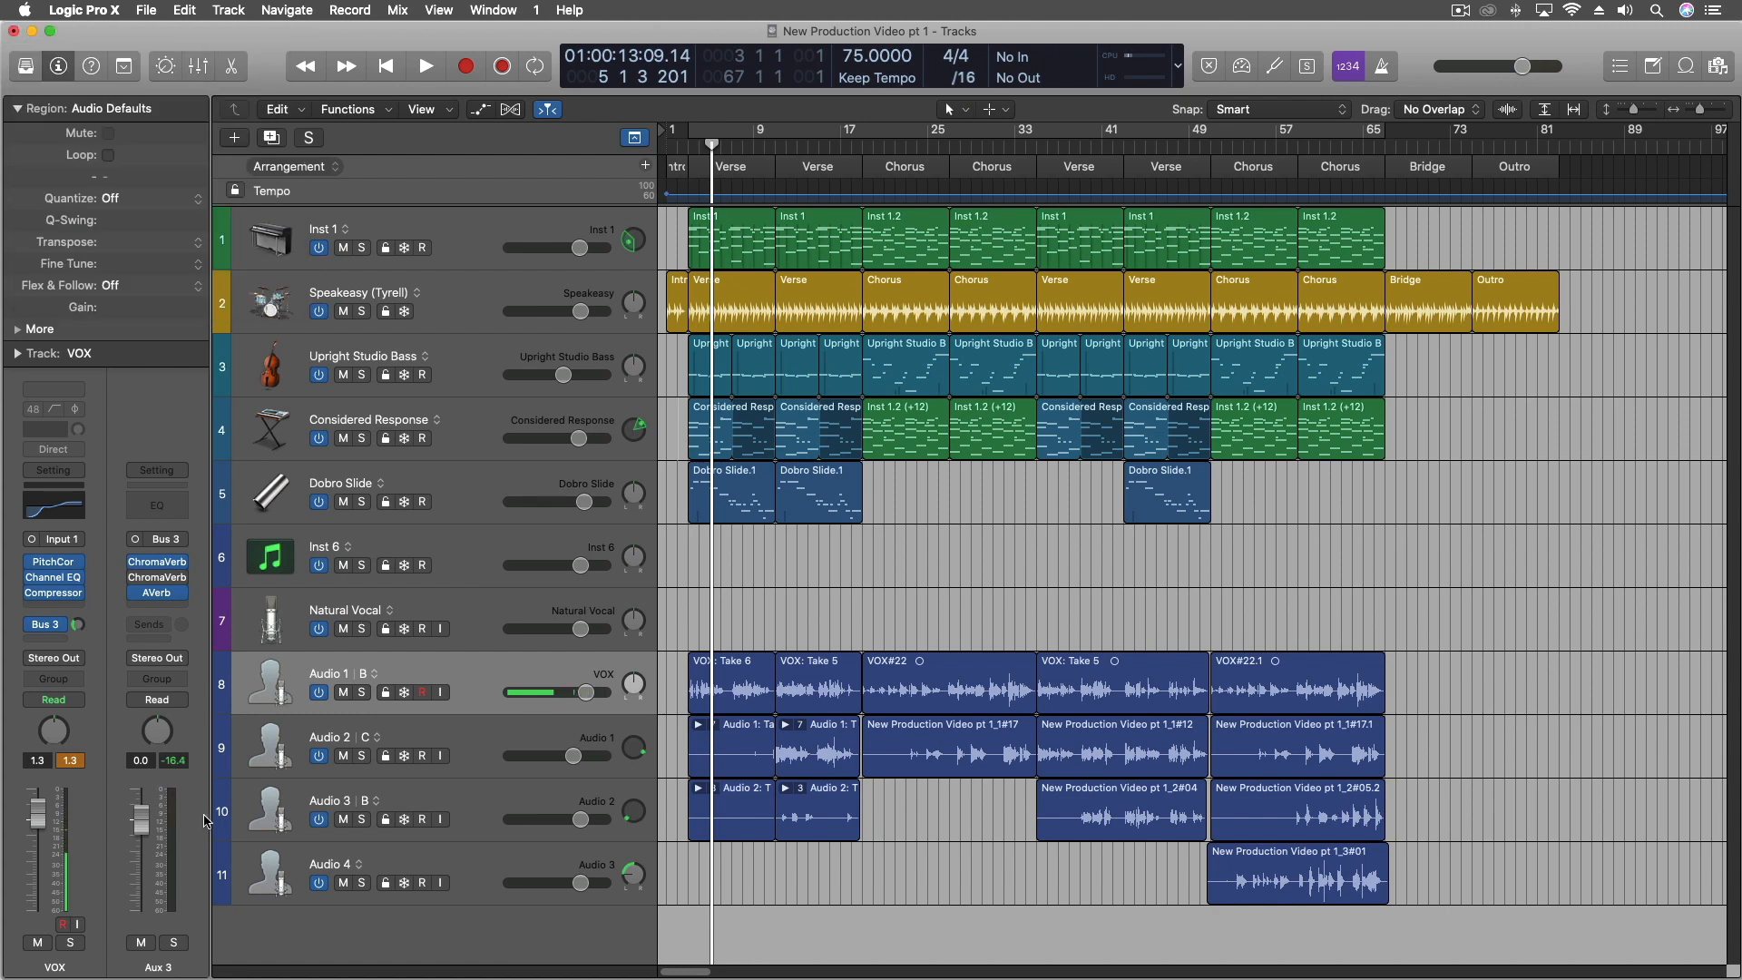
# Replace the AVerb in Aux 3's third effect slot with the legacy GoldVerb, view its controls and close it.
pyautogui.click(178, 594)
pyautogui.moveTo(236, 936)
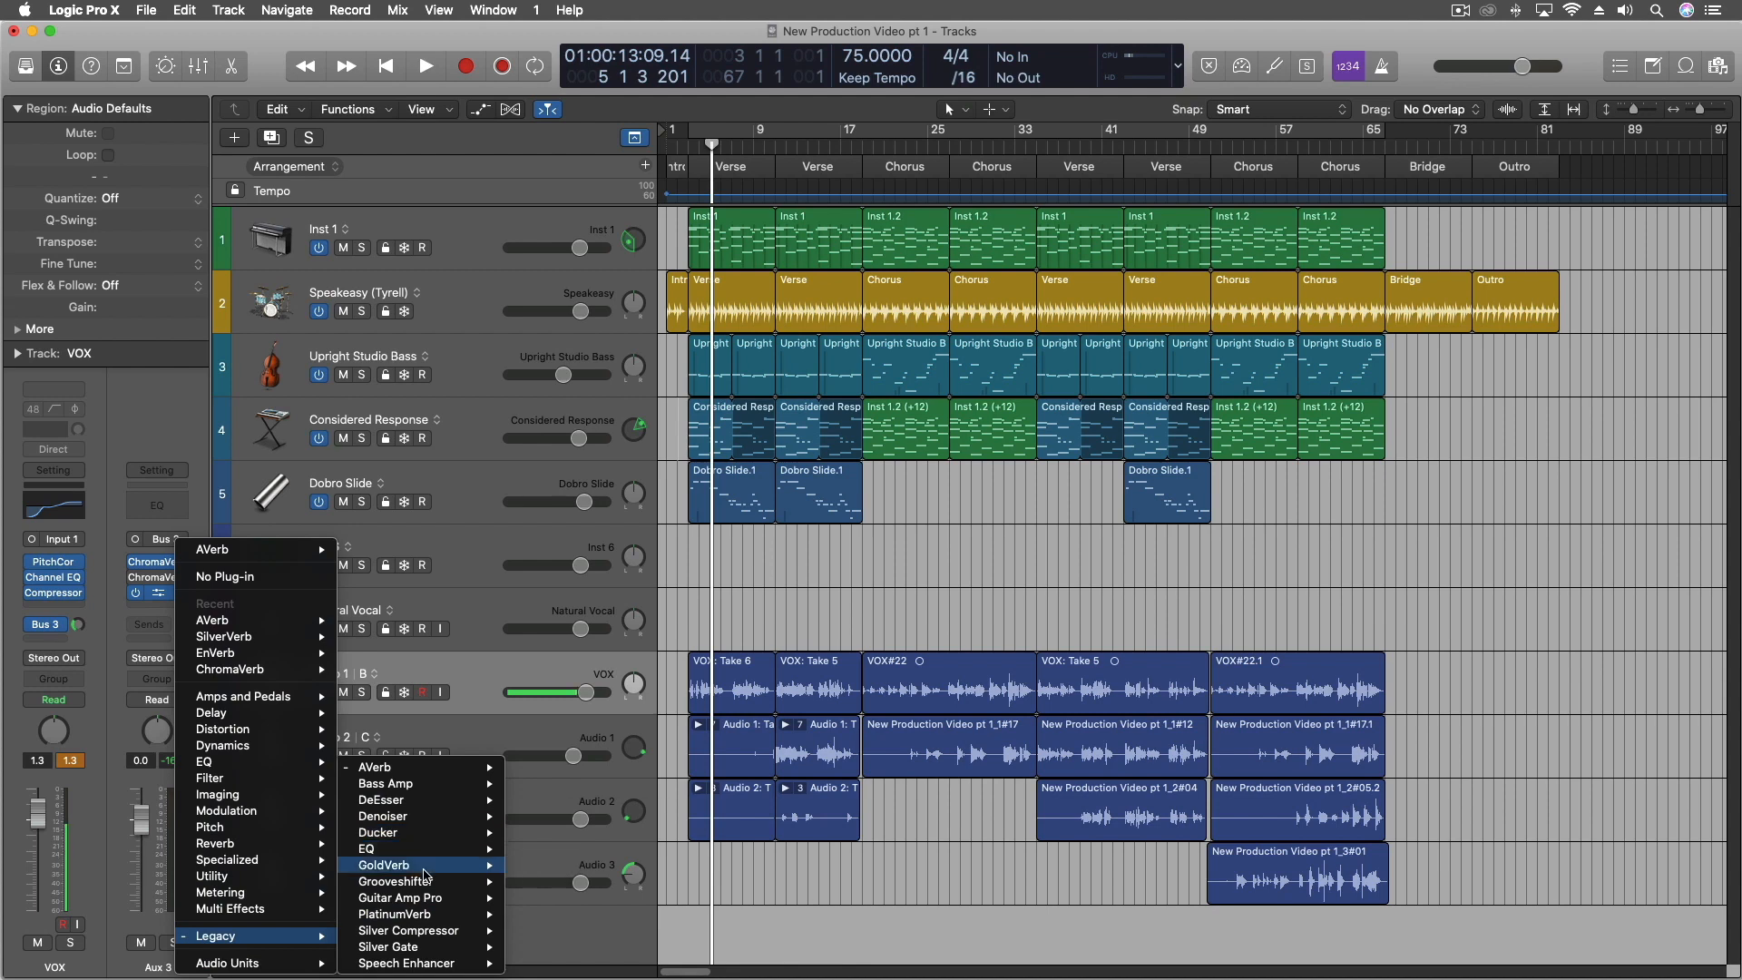
pyautogui.click(420, 867)
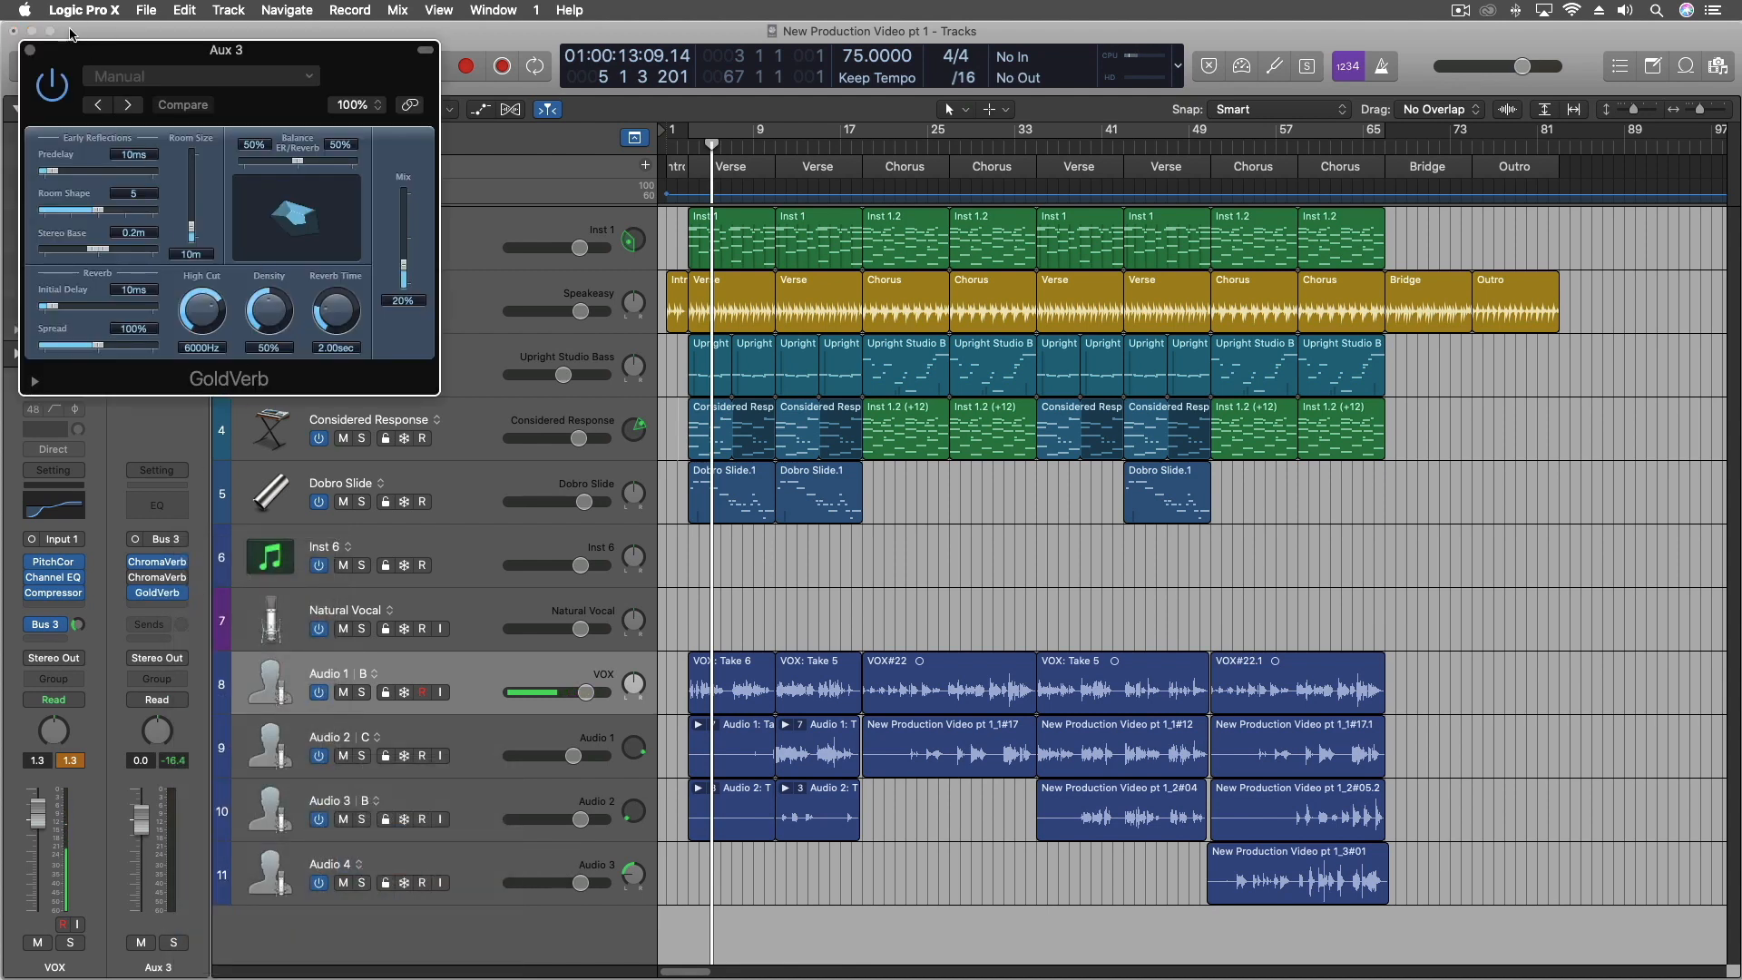
pyautogui.click(30, 50)
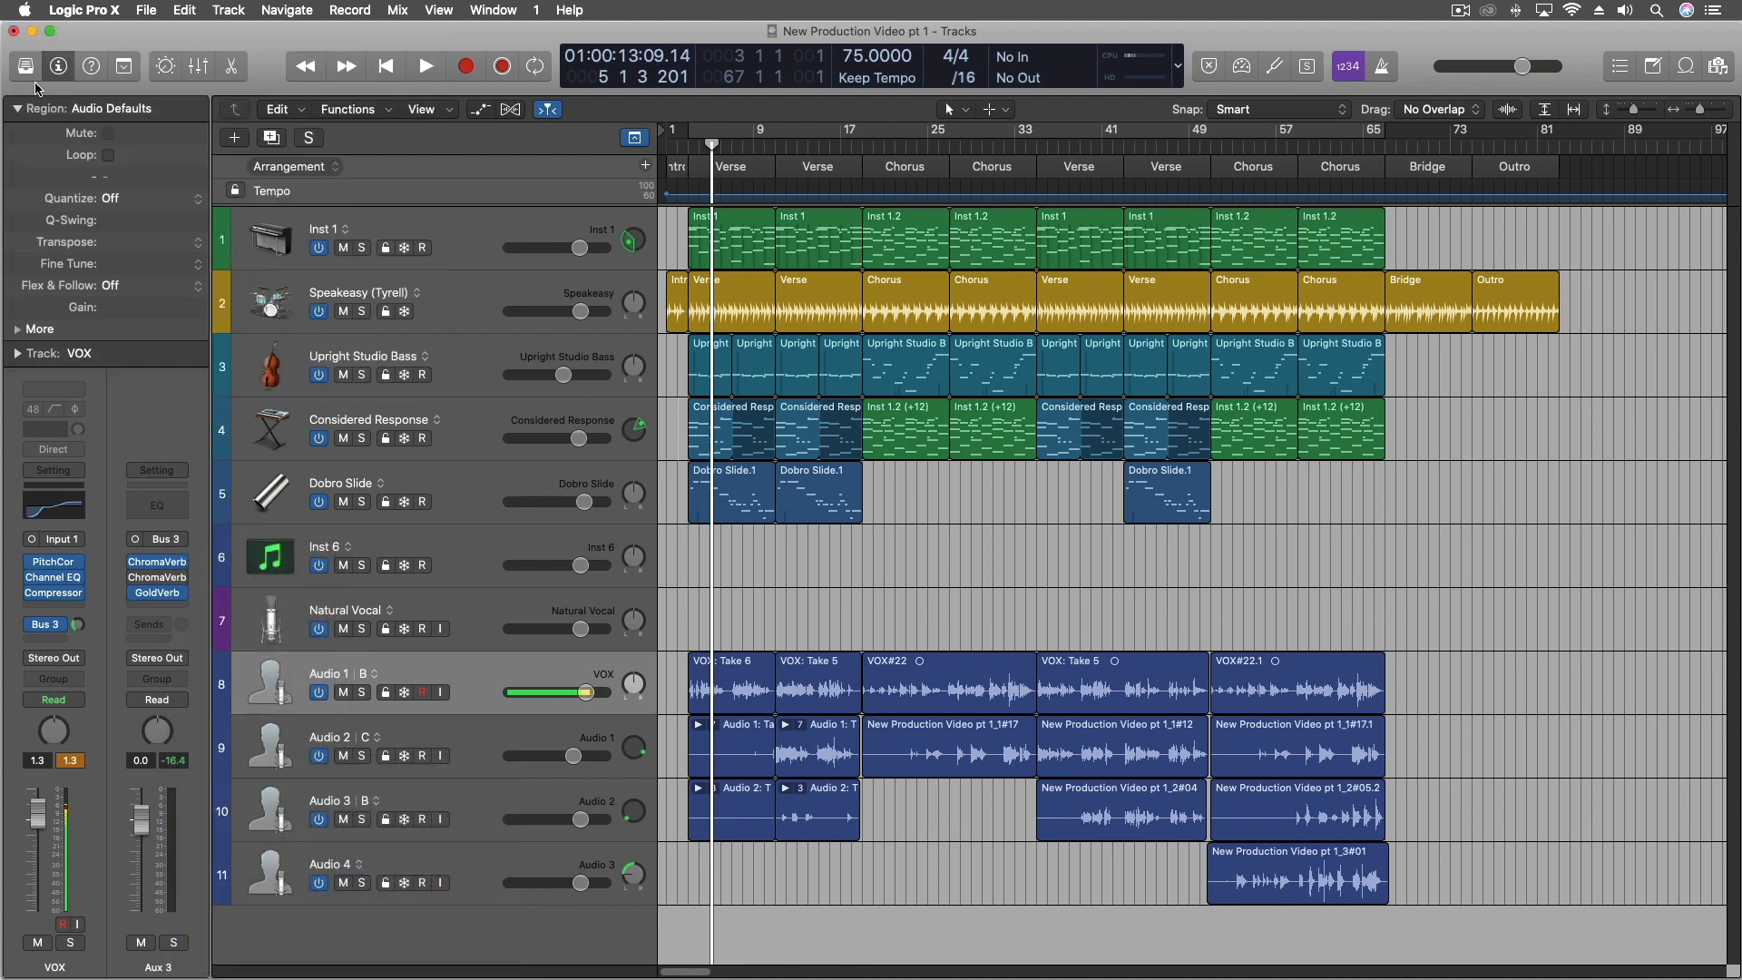
# Remove GoldVerb from Aux 3's third effect slot, insert a stereo Step FX there and view its reverb types.
pyautogui.click(180, 593)
pyautogui.click(207, 579)
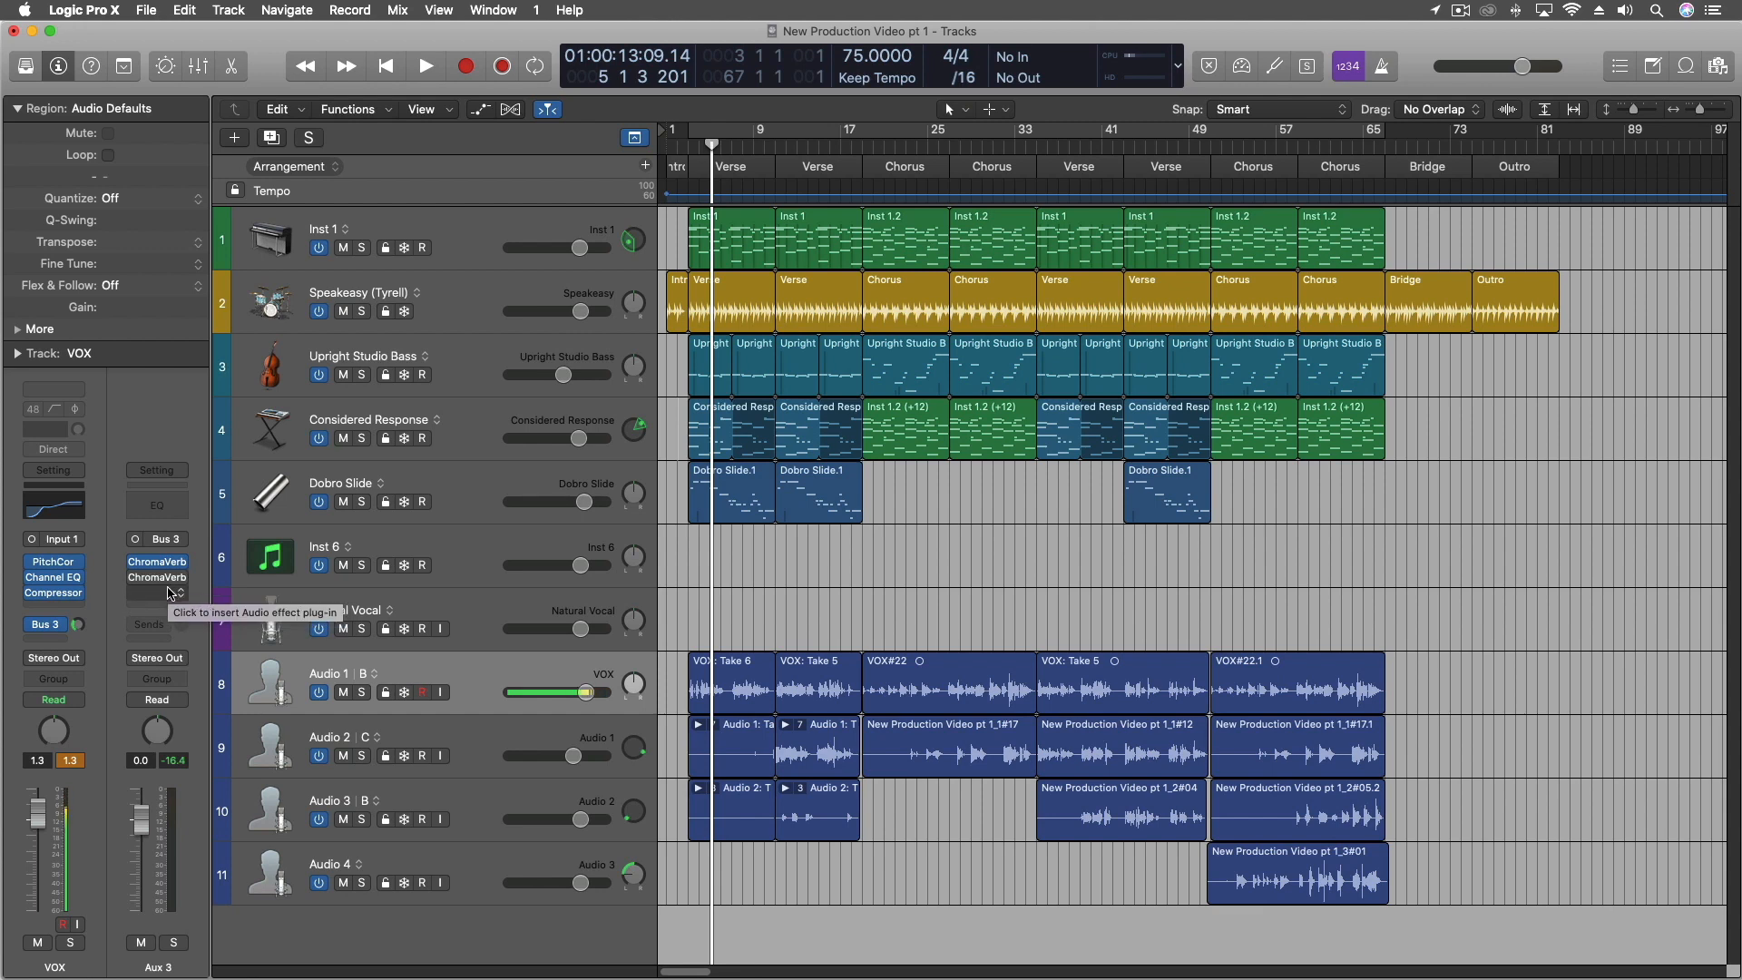
pyautogui.click(169, 593)
pyautogui.moveTo(182, 915)
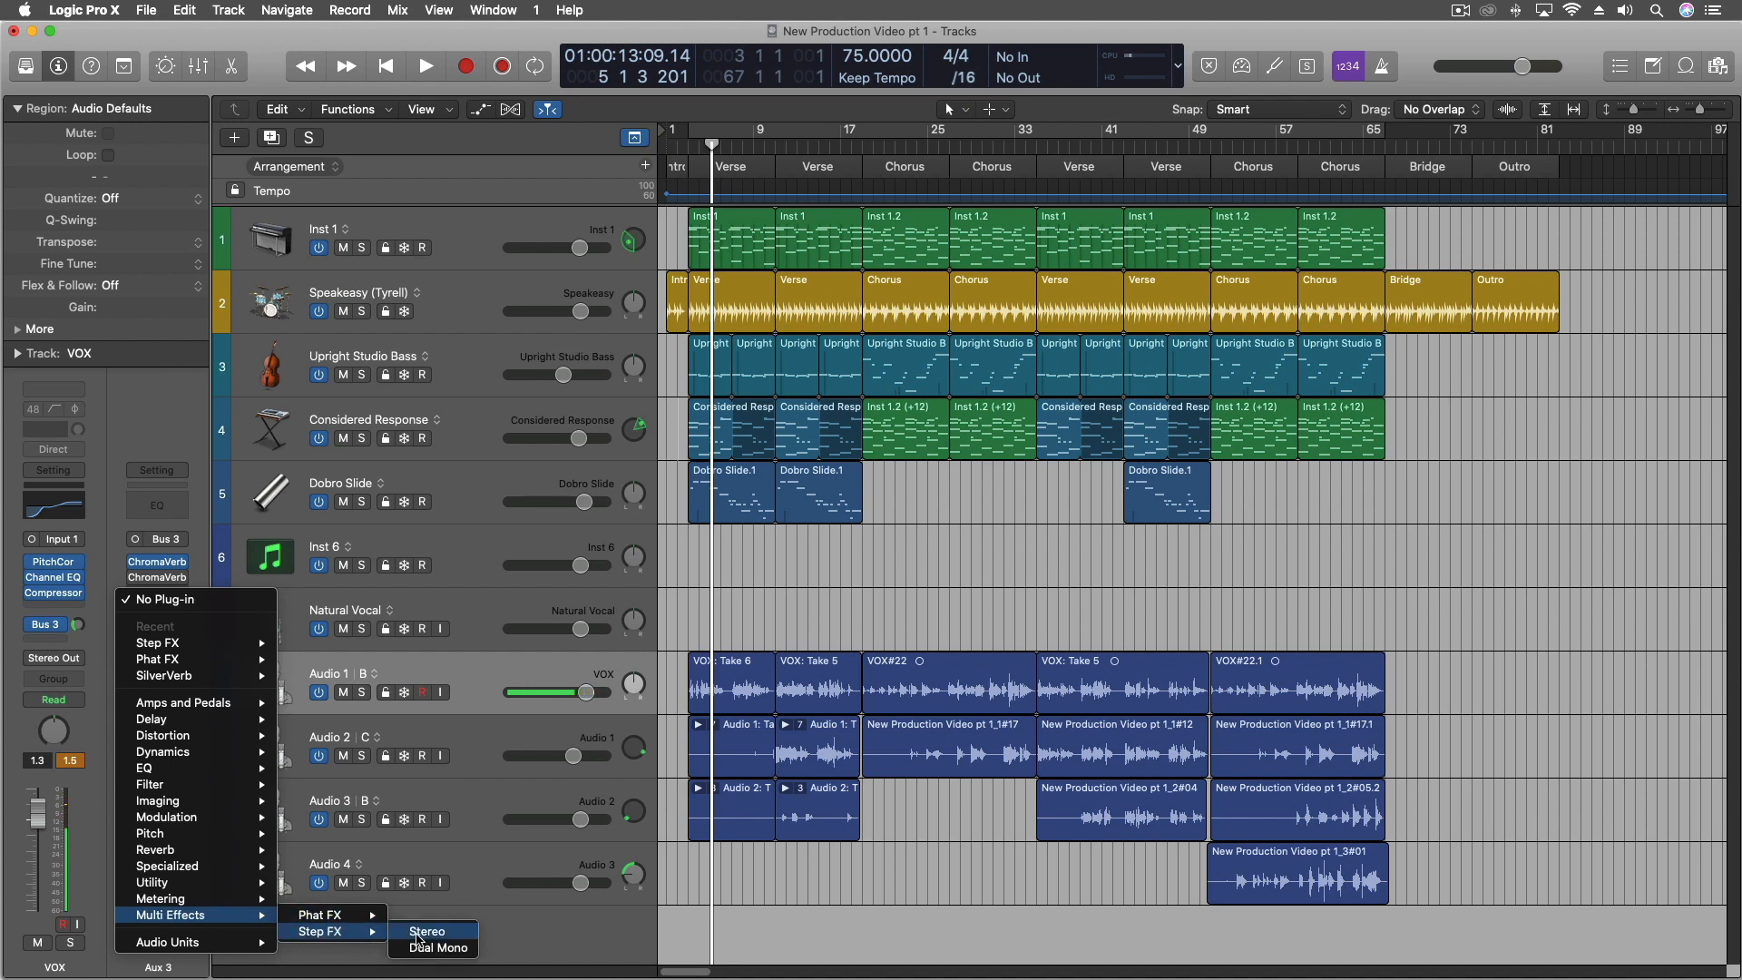
pyautogui.click(426, 932)
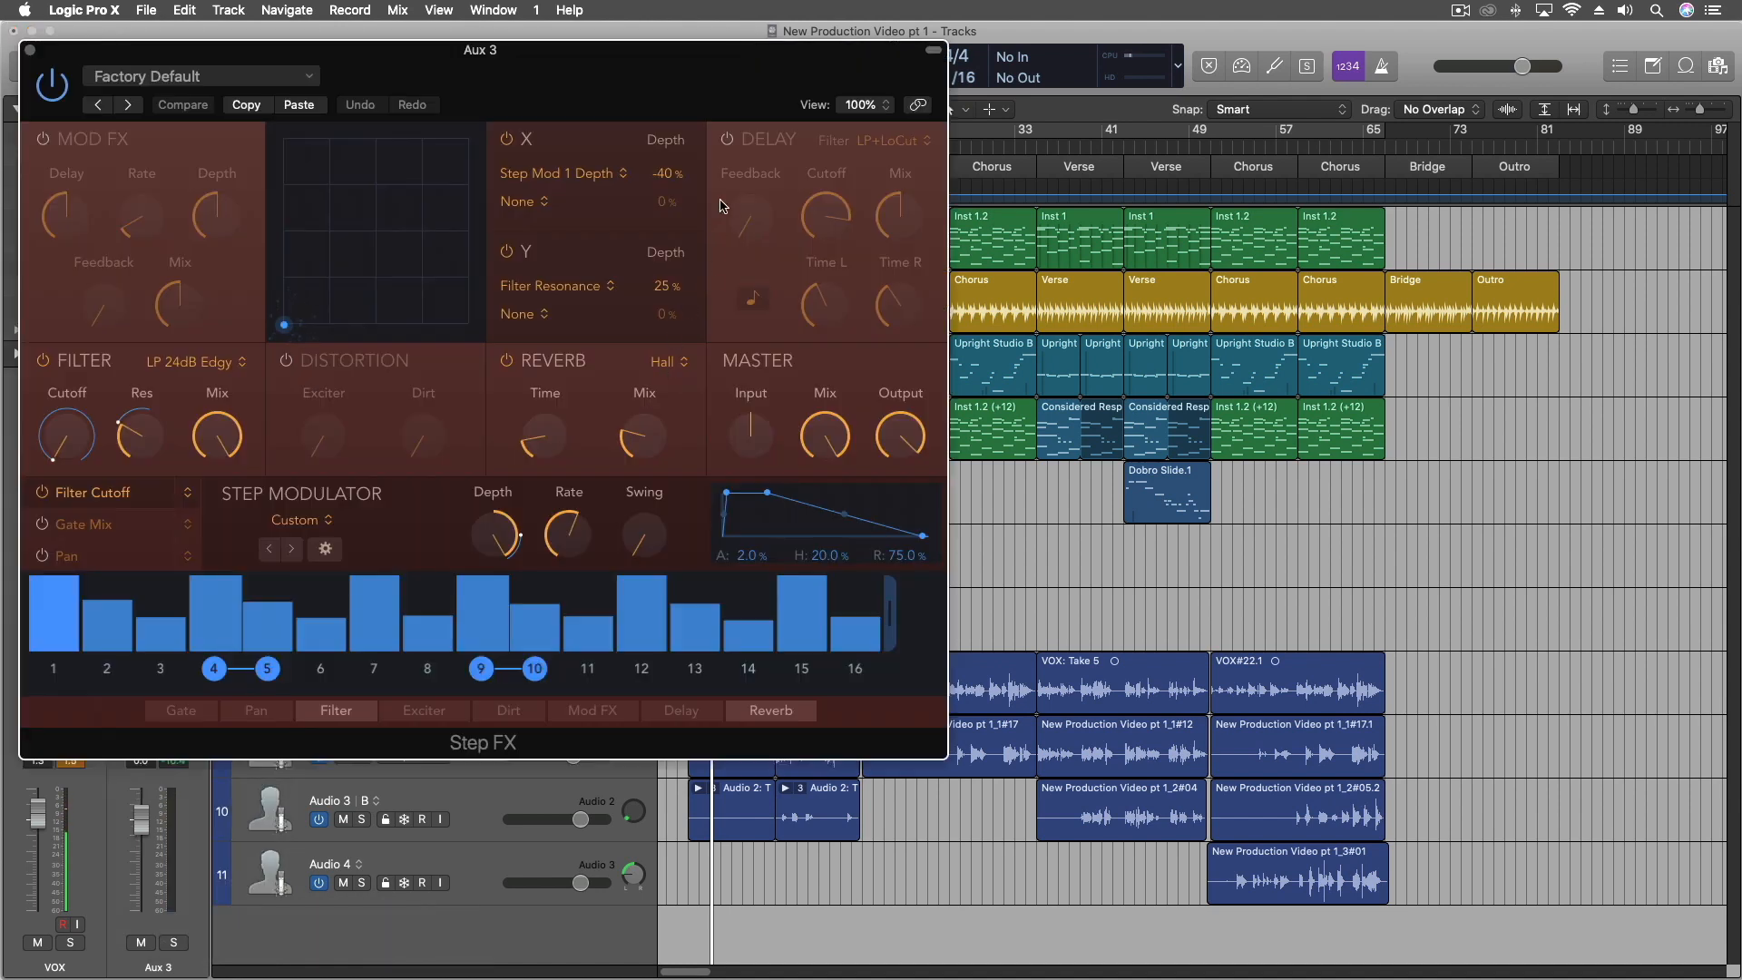
pyautogui.moveTo(686, 73); pyautogui.dragTo(1081, 146)
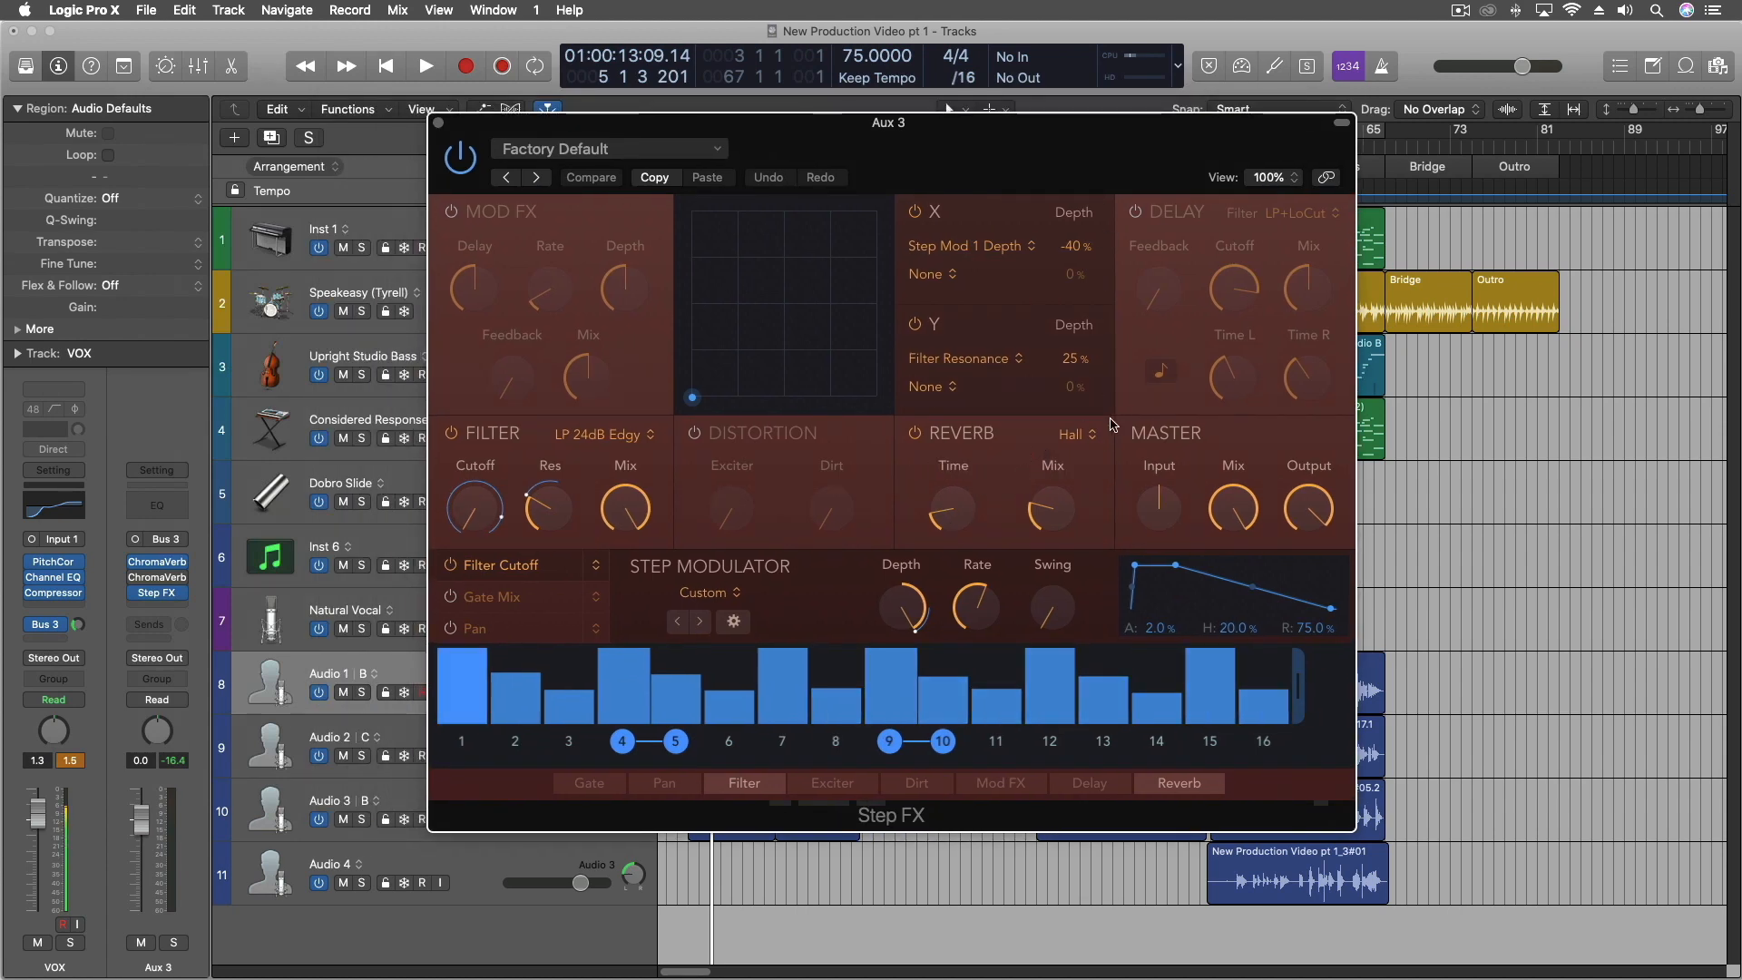
pyautogui.click(1069, 436)
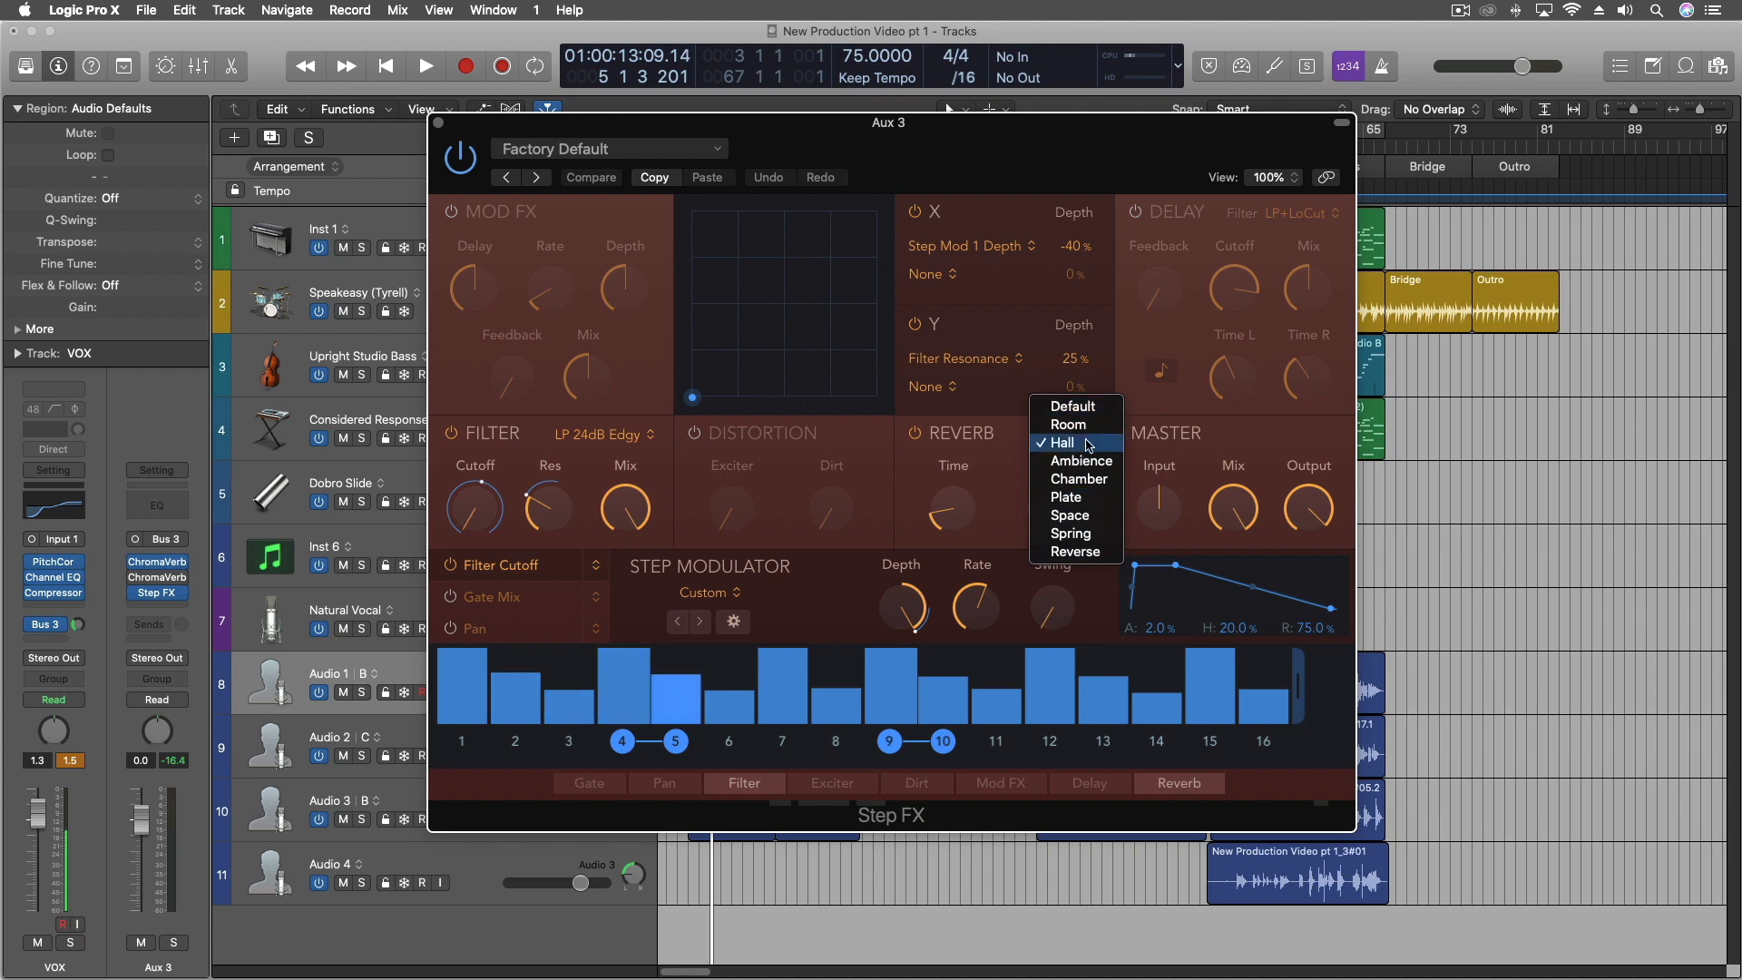
pyautogui.click(1000, 434)
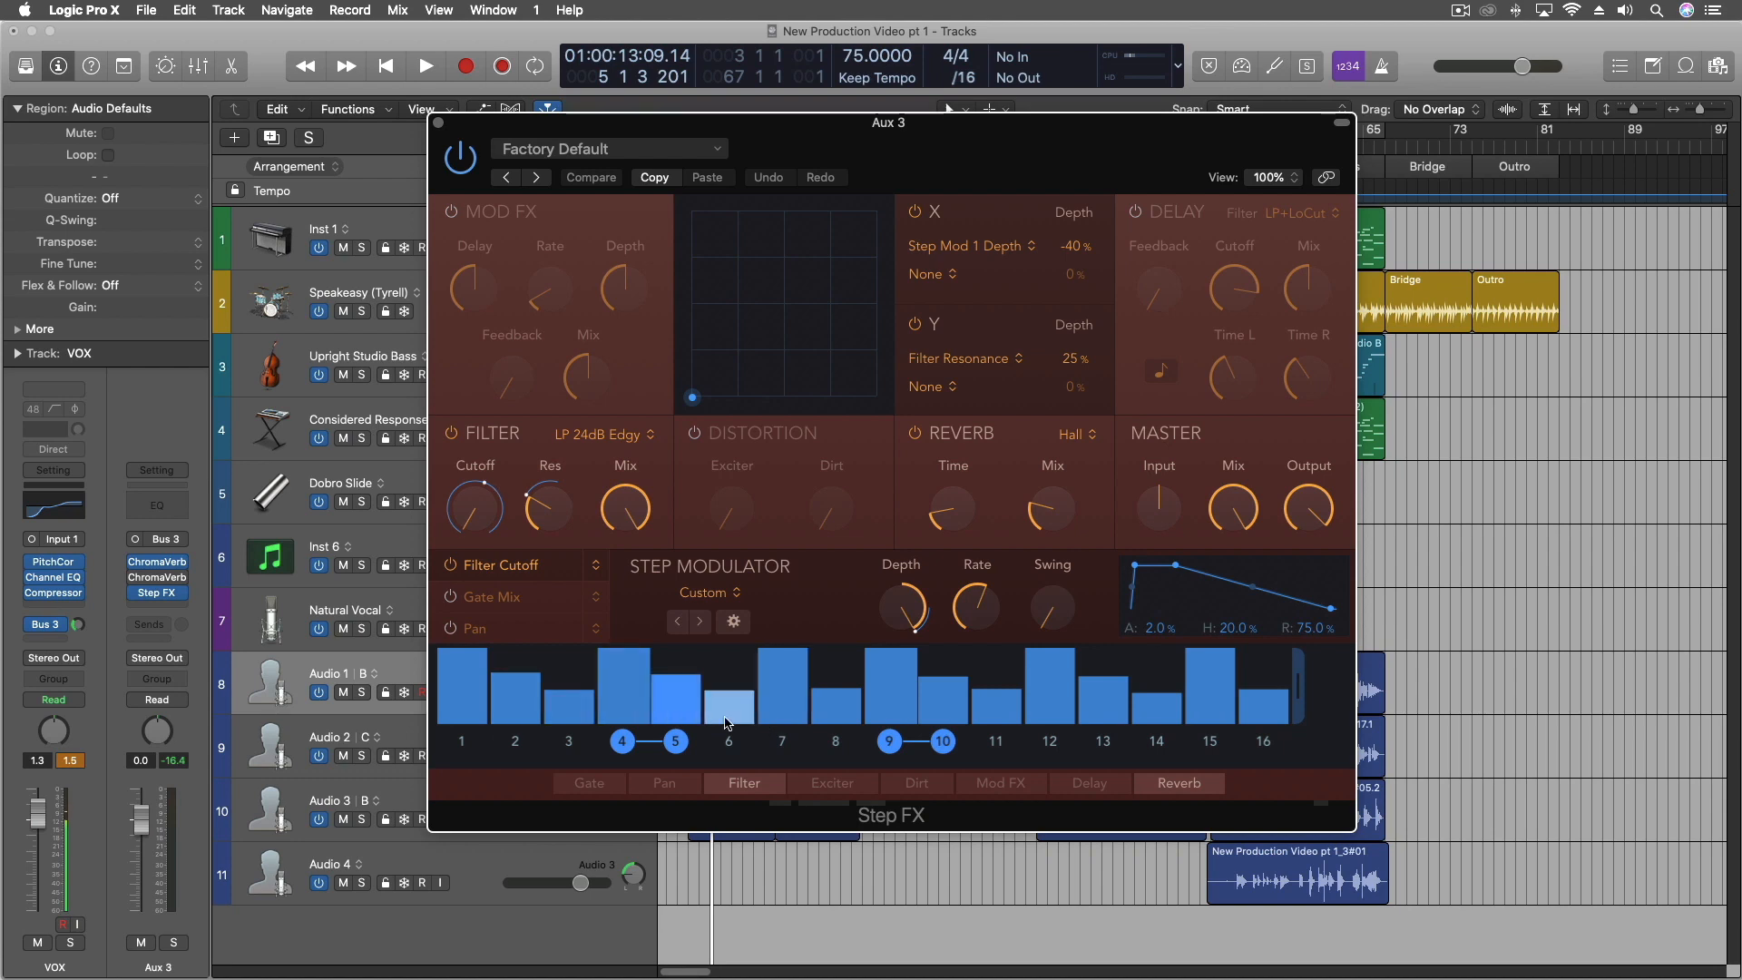
# Load the Ambiences preset "Gate in Space" in Step FX, view its settings and close the plug-in.
pyautogui.click(599, 149)
pyautogui.moveTo(609, 498)
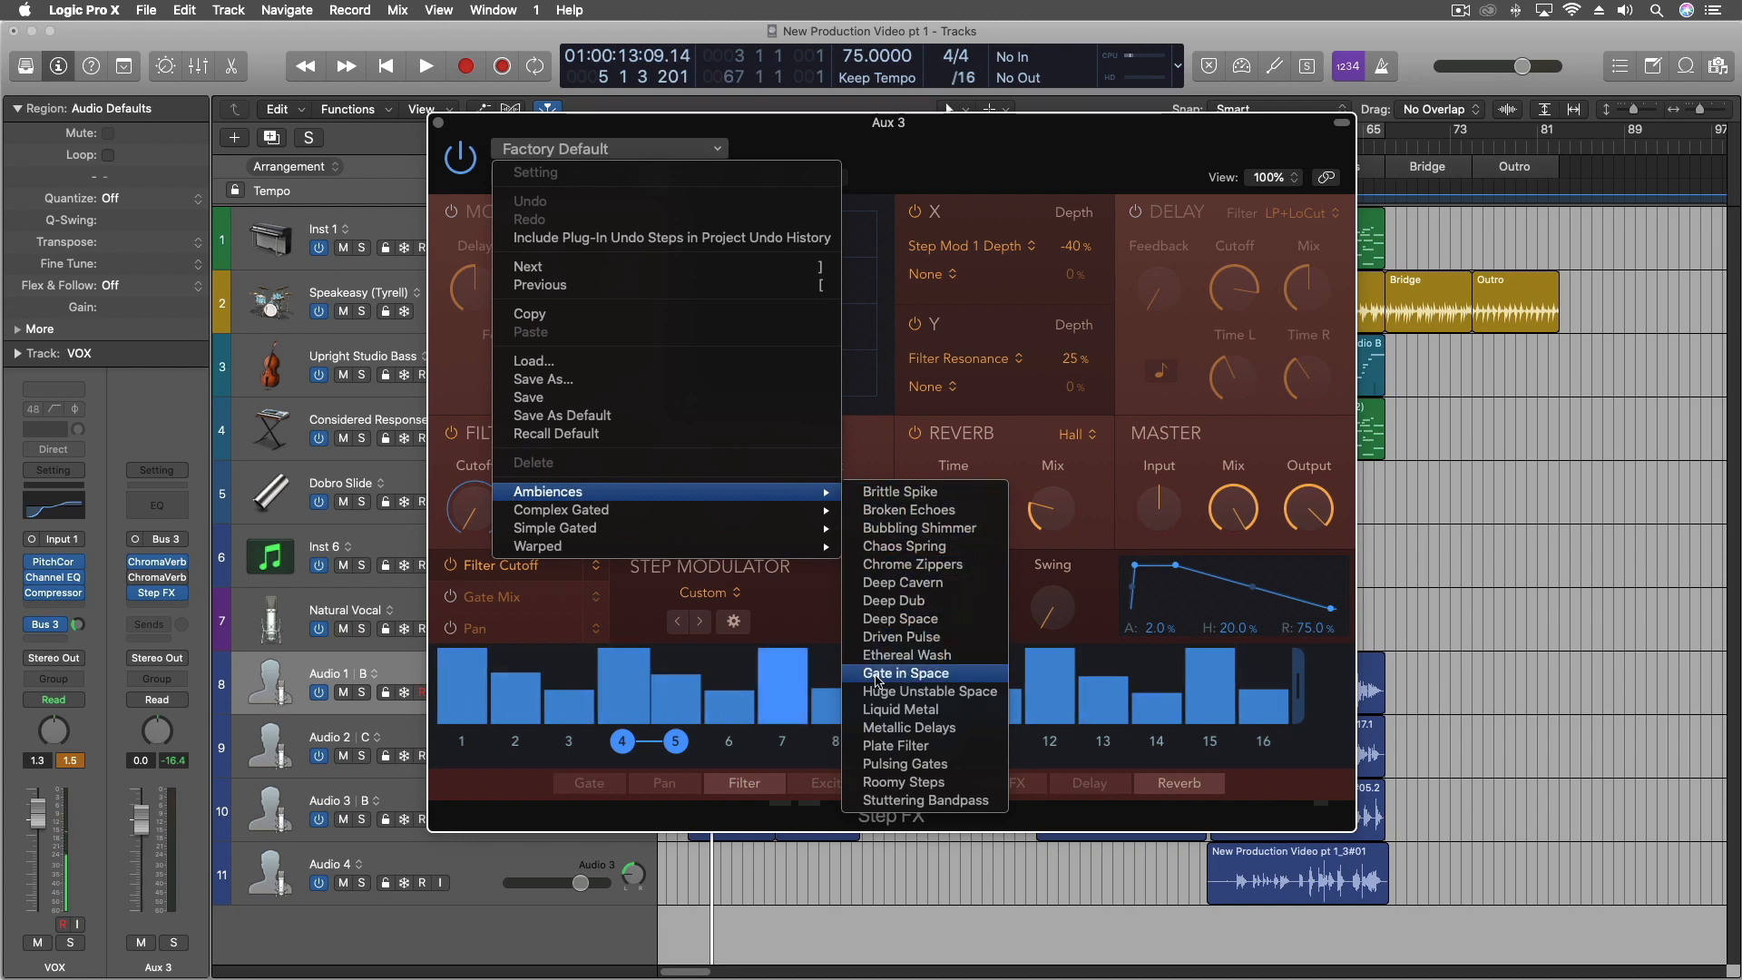
pyautogui.click(914, 673)
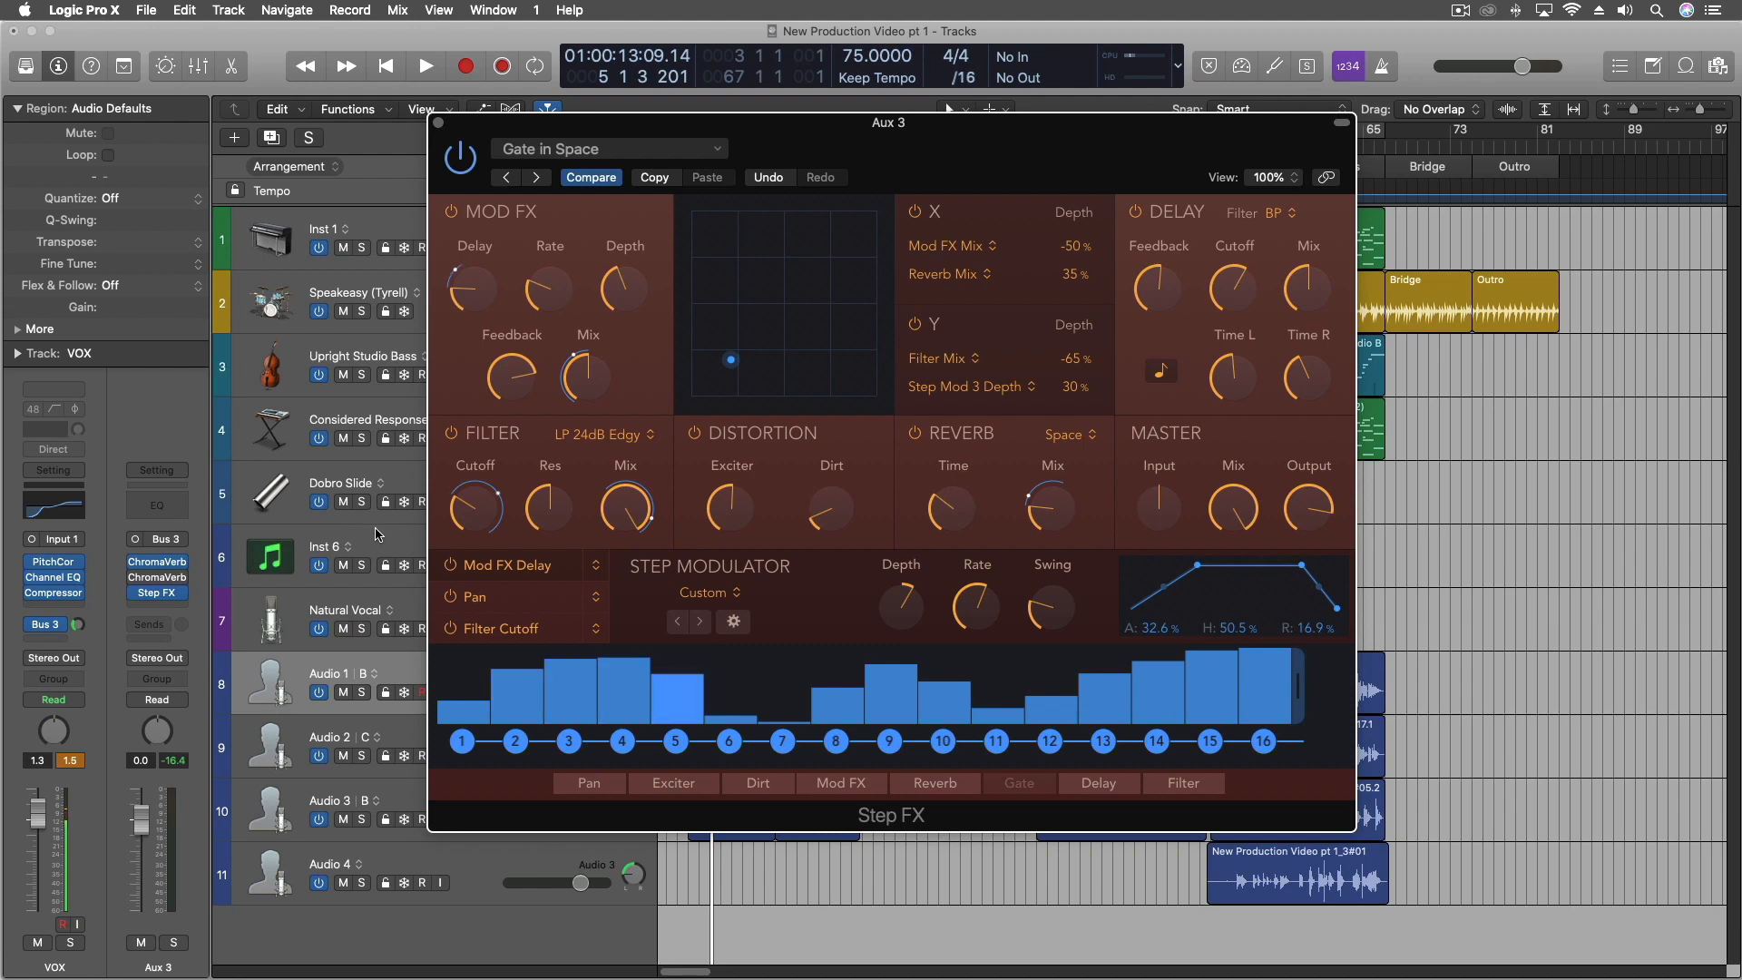
pyautogui.click(437, 123)
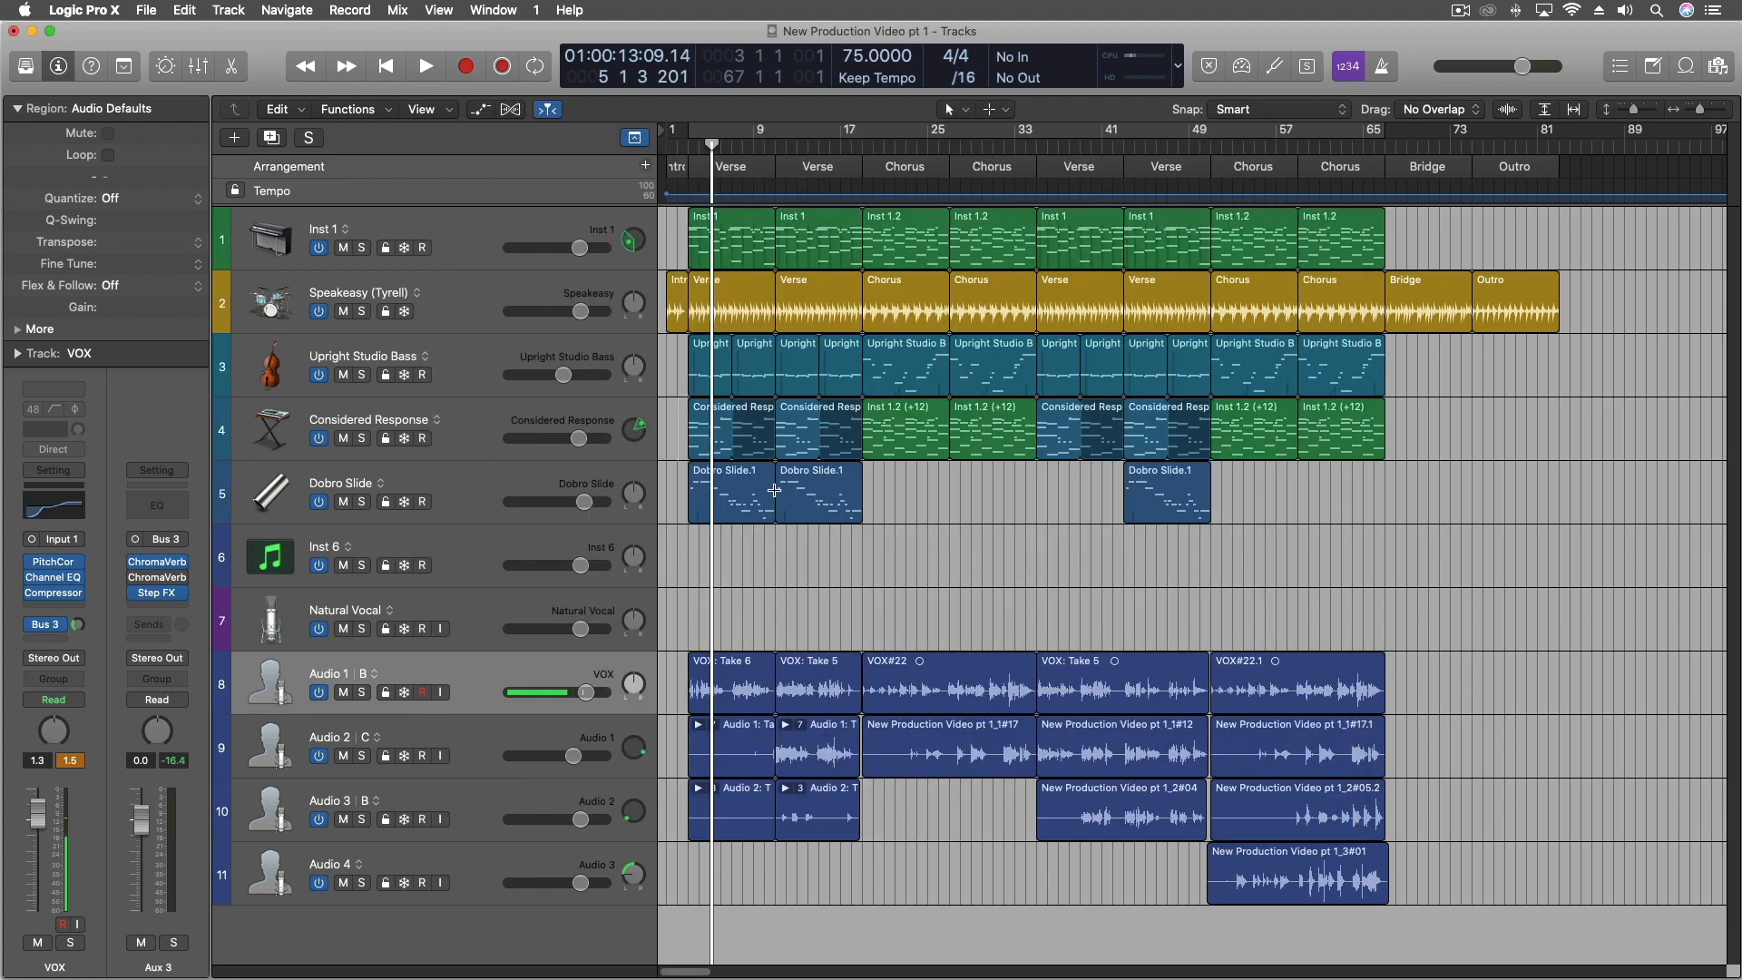
# Select the Inst 6 track and load Retro Synth as its instrument.
pyautogui.click(446, 550)
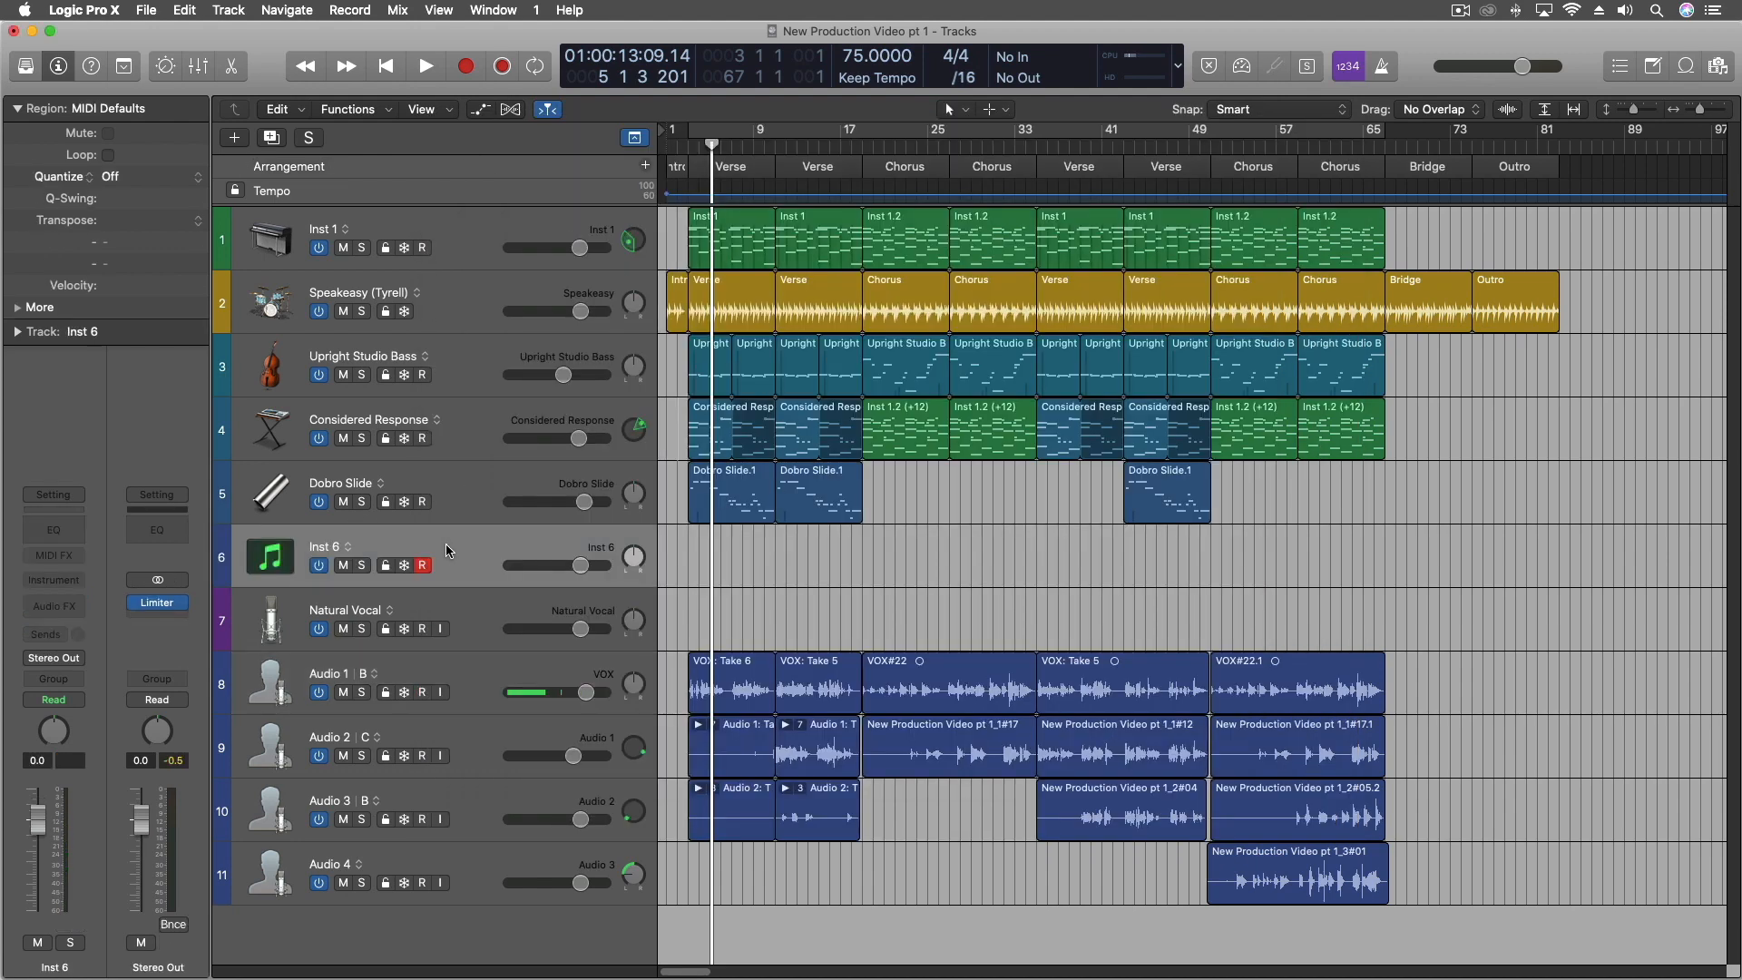
pyautogui.click(59, 584)
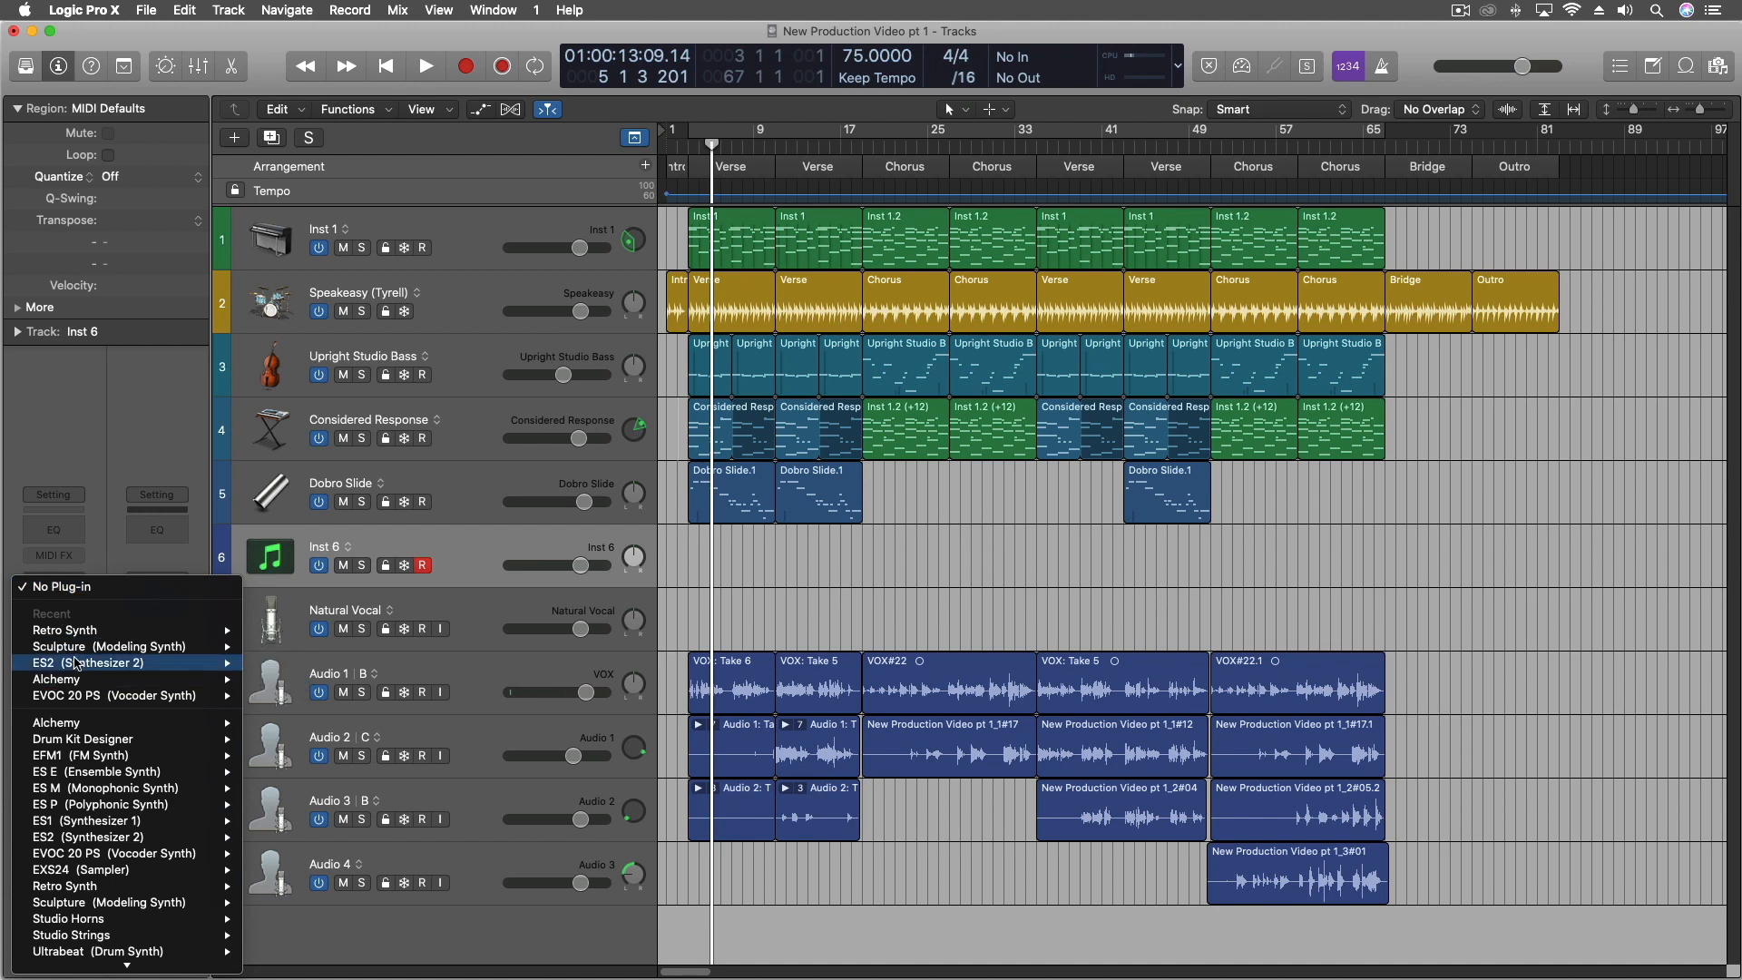
pyautogui.click(277, 628)
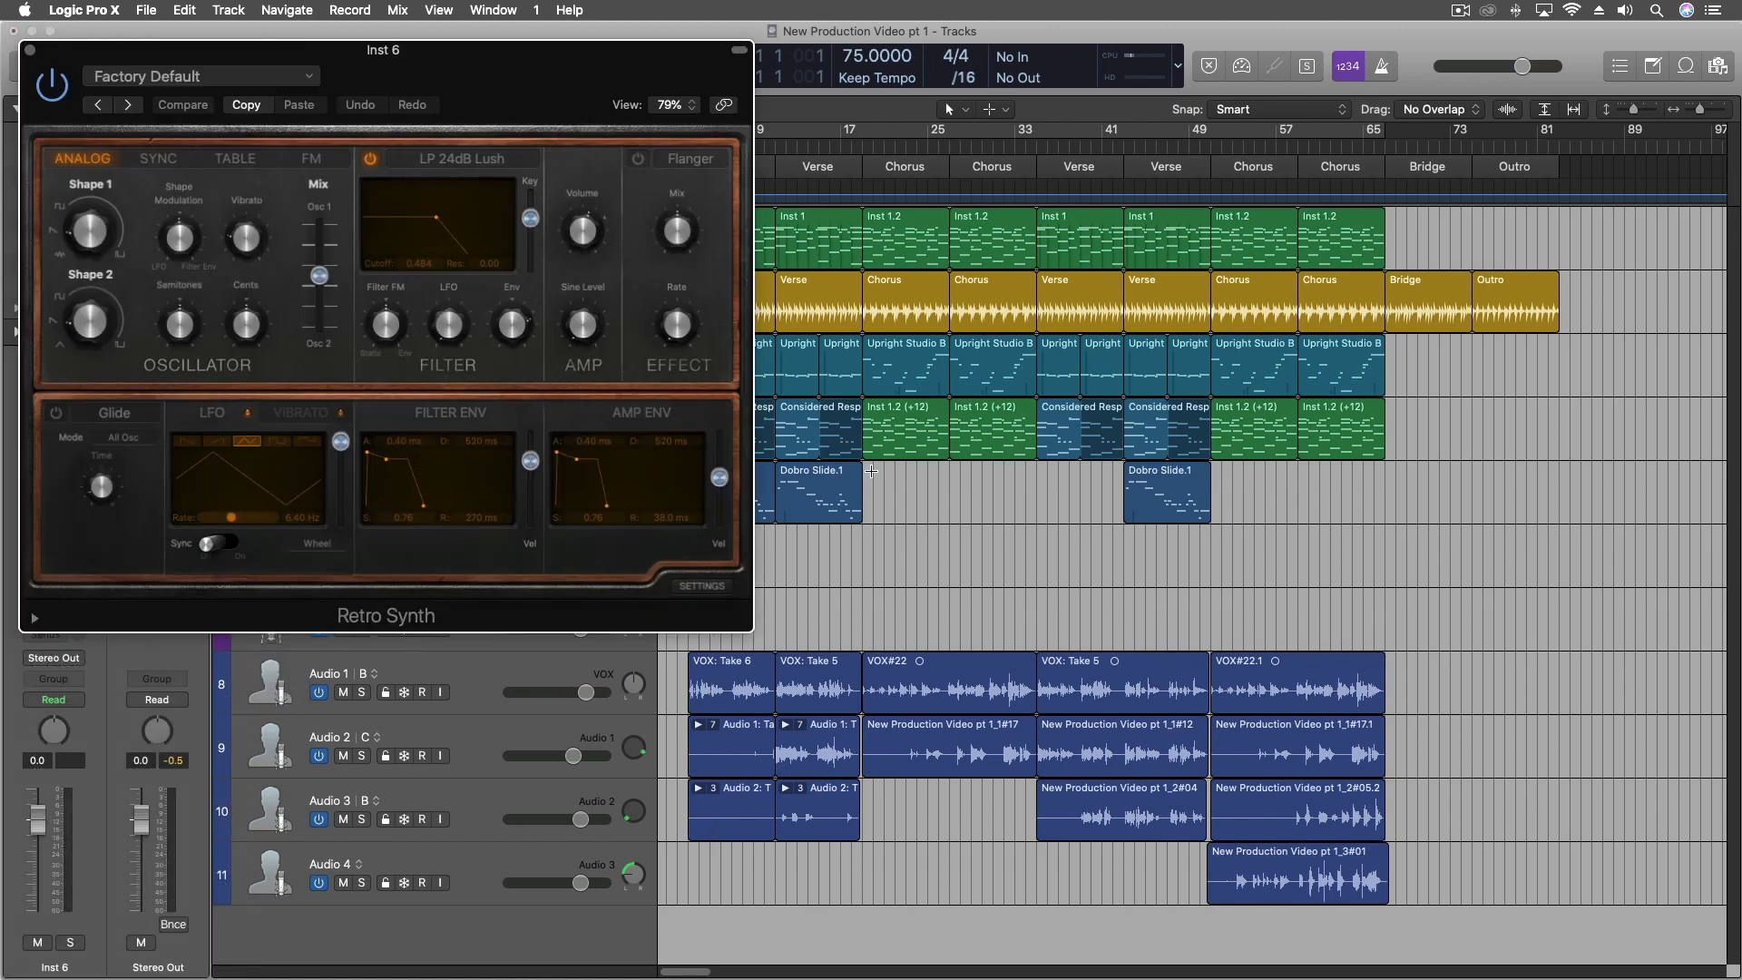
# Show the mixer, move Step FX from Aux 3 to the Inst 6 channel and open its controls.
pyautogui.press('x')
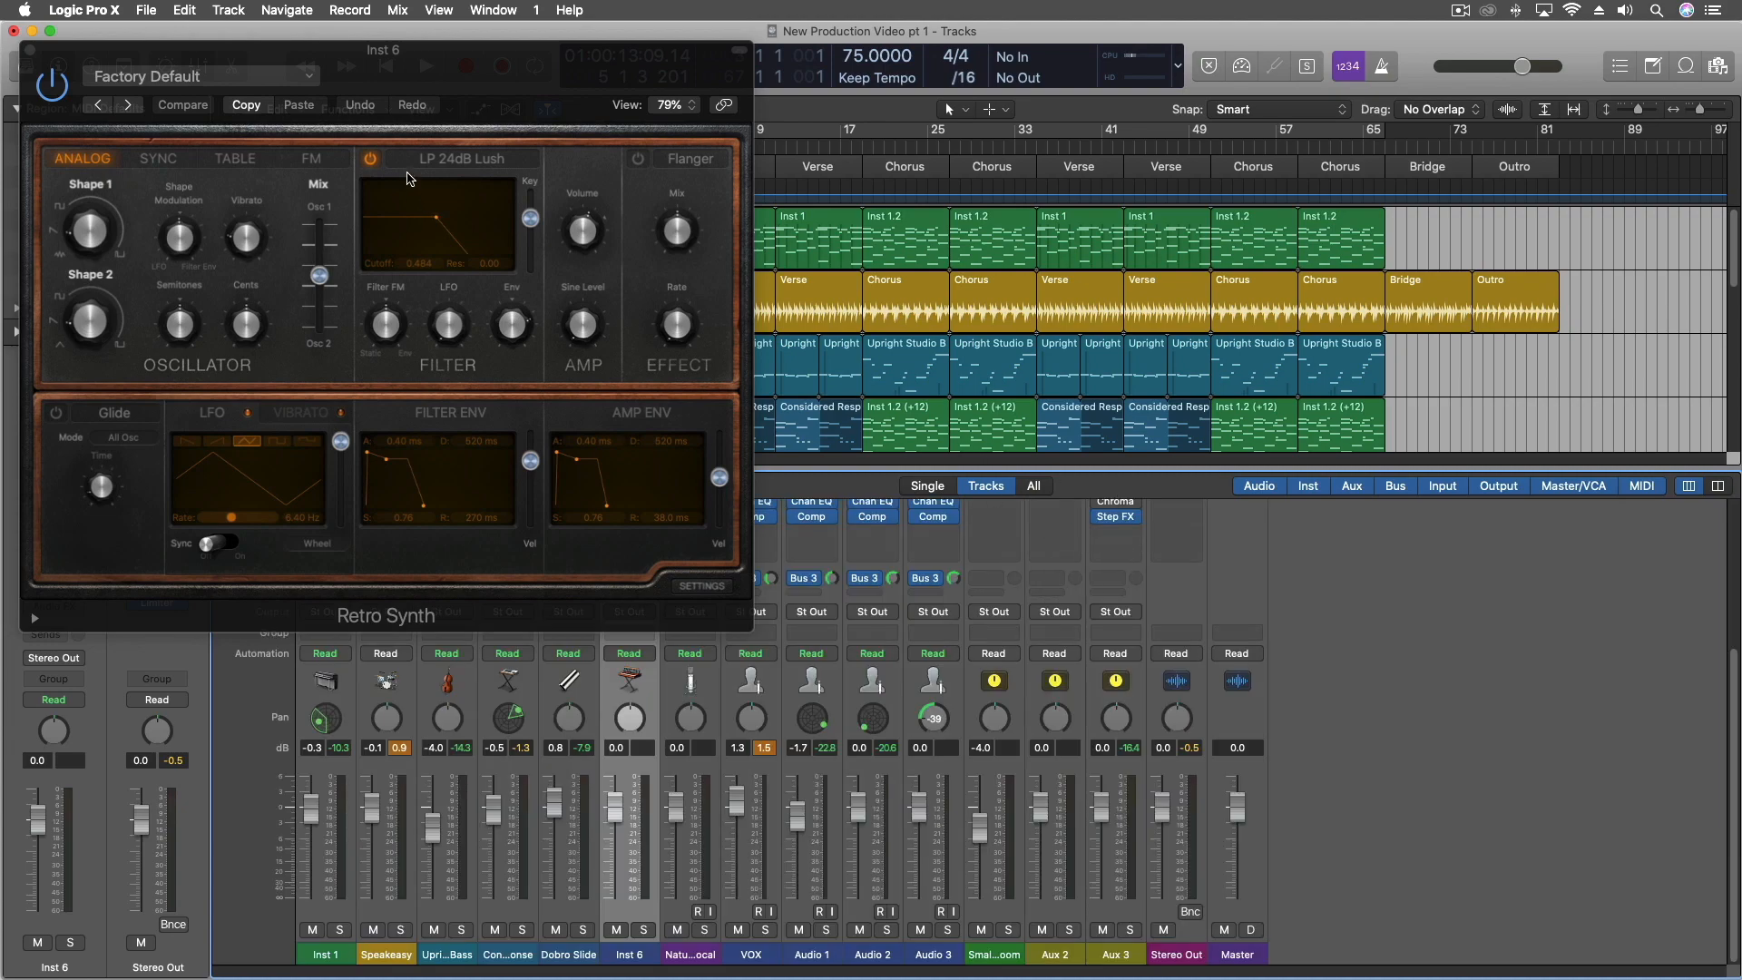
pyautogui.moveTo(481, 90); pyautogui.dragTo(1001, 777)
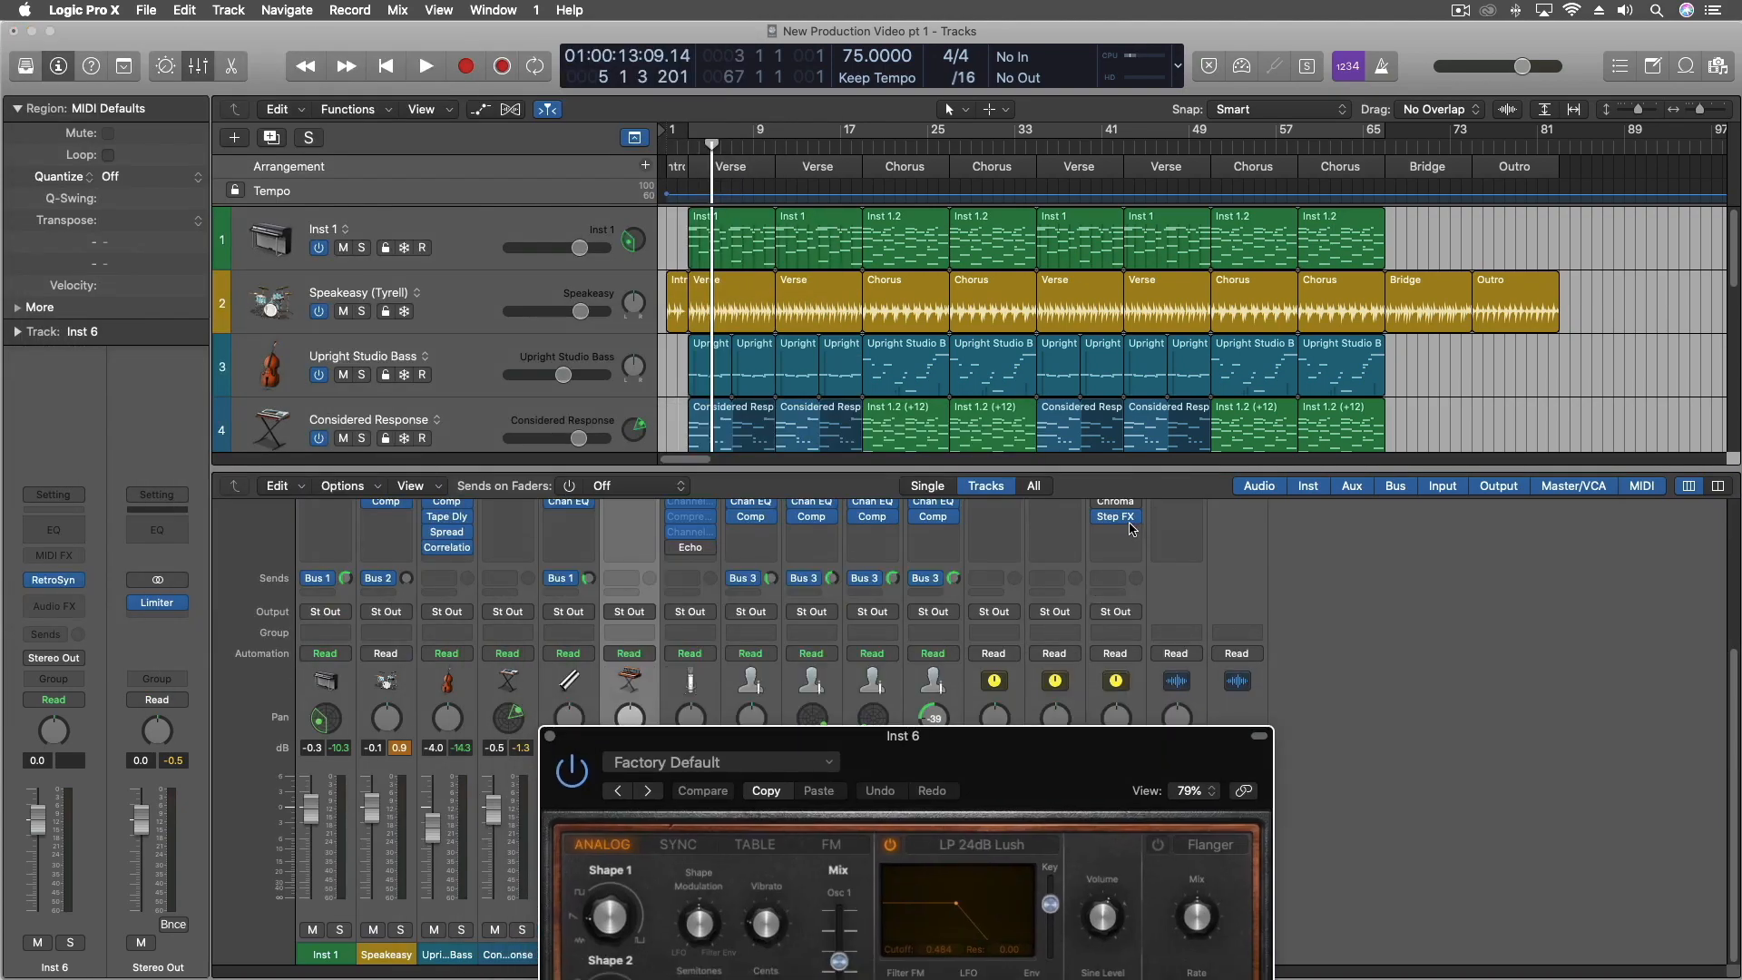
pyautogui.moveTo(1123, 522); pyautogui.dragTo(630, 517)
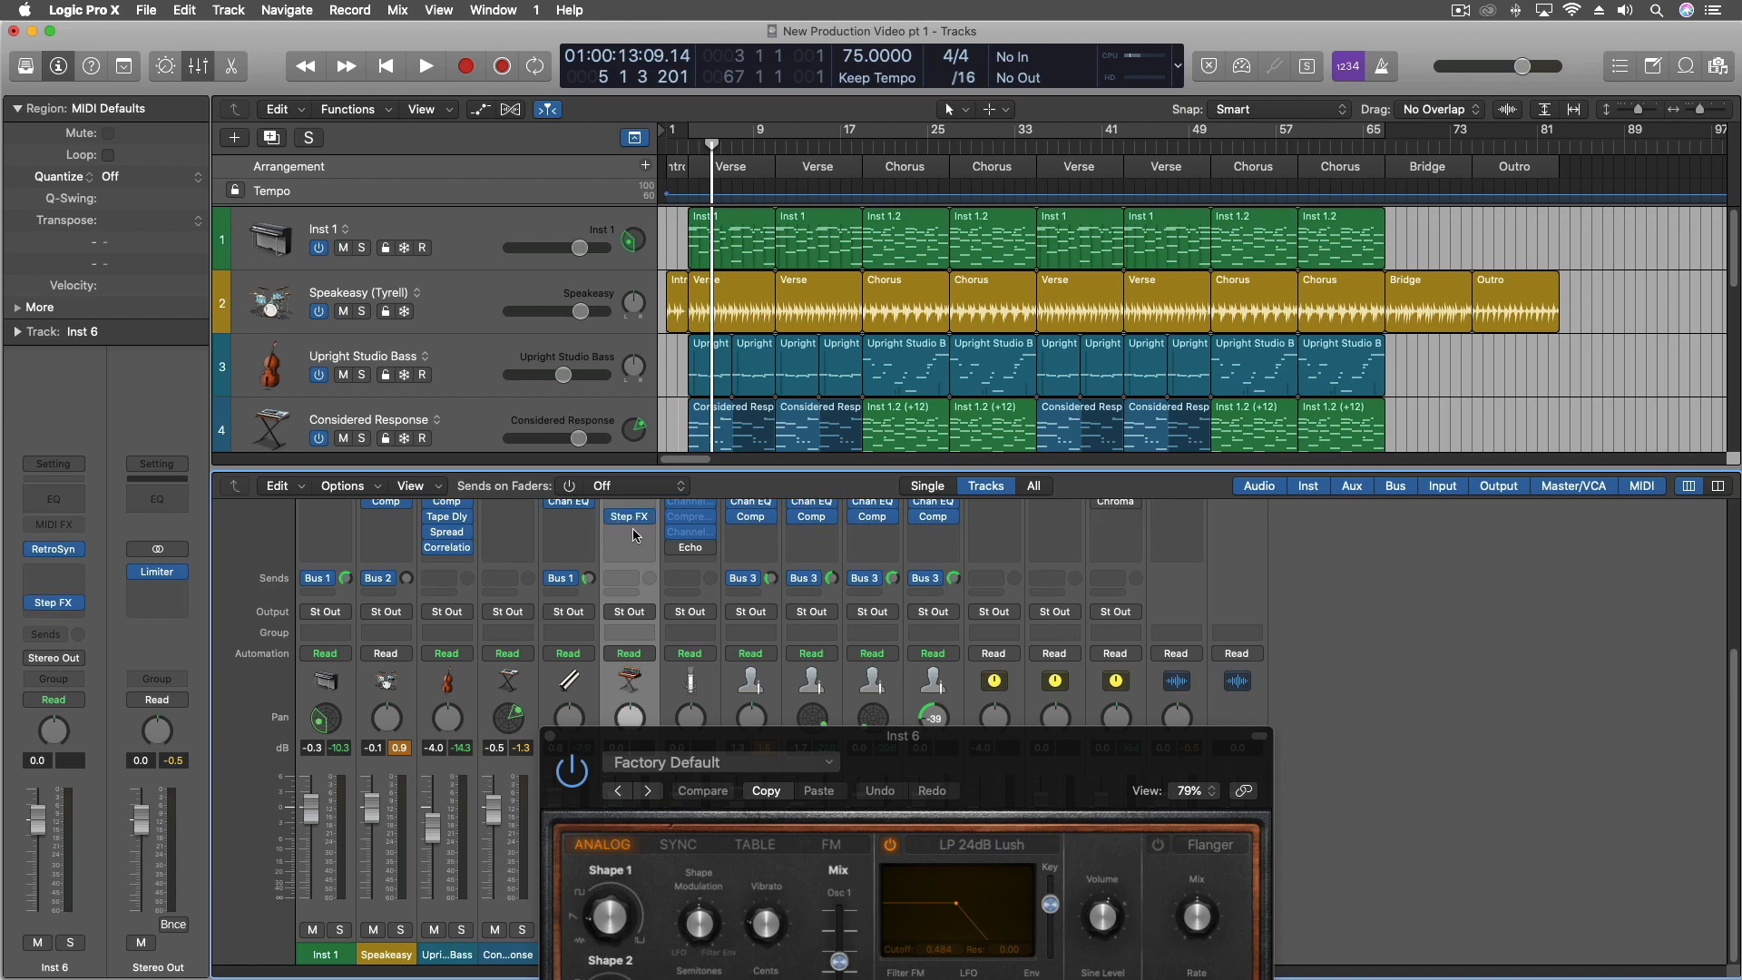
pyautogui.moveTo(771, 737); pyautogui.dragTo(657, 130)
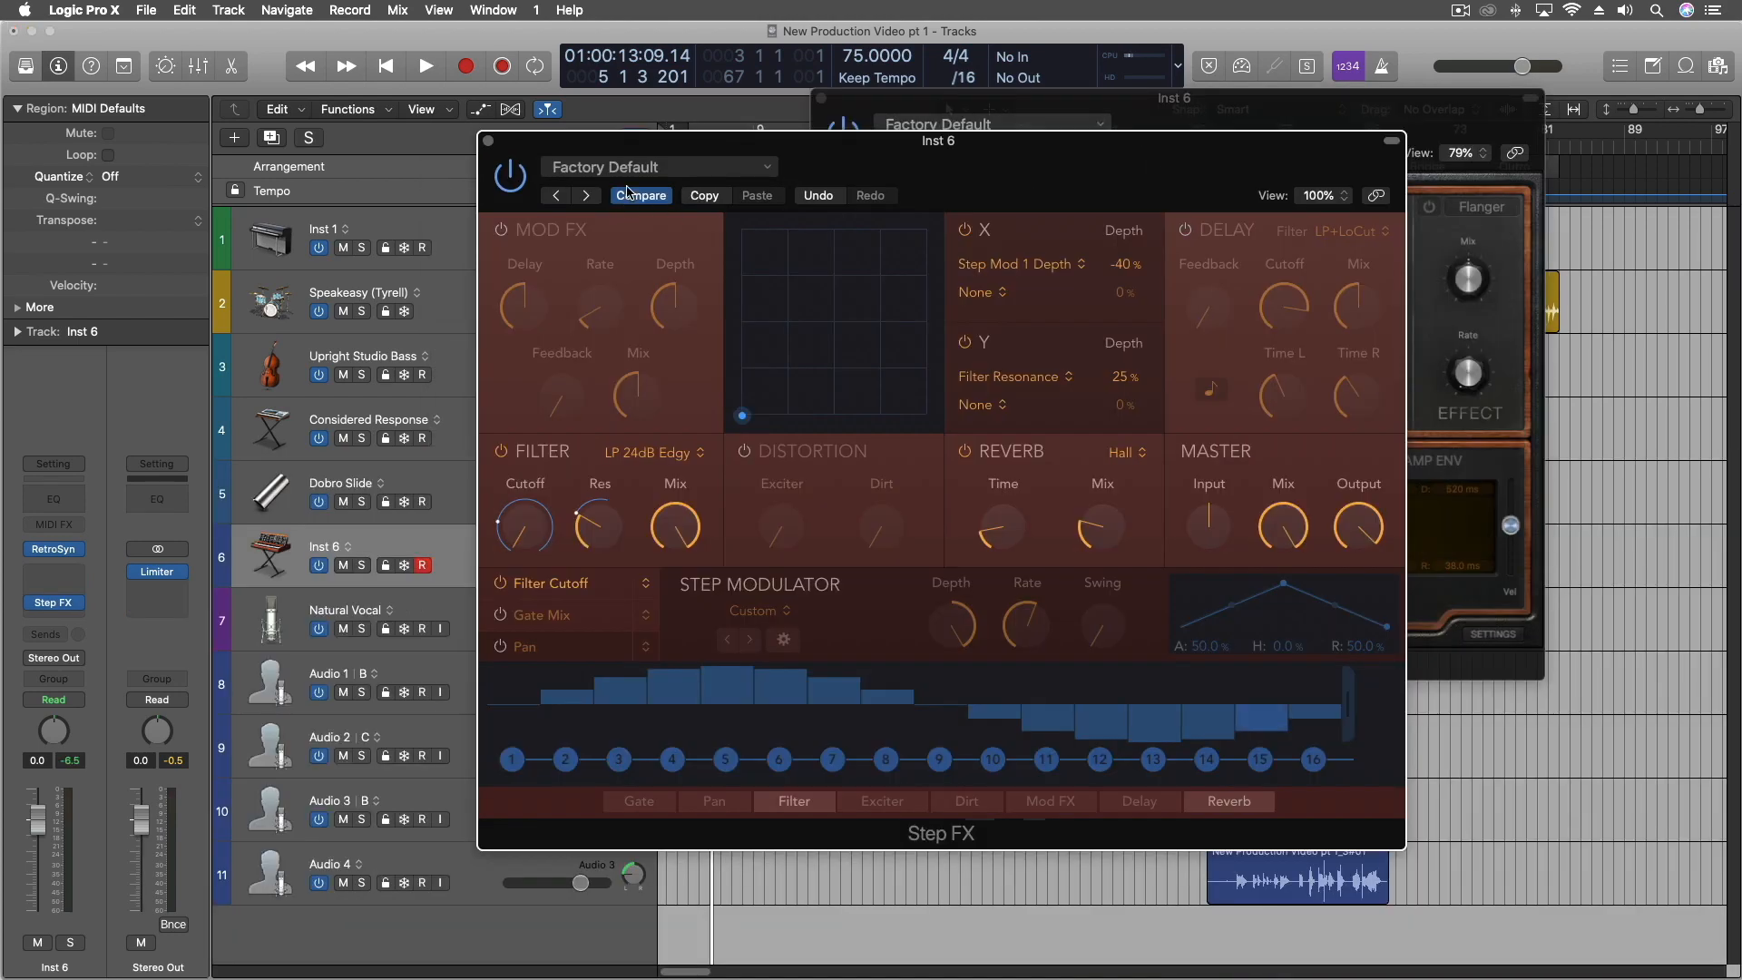
# Load the Ambiences preset "Deep Cavern" in Inst 6's Step FX.
pyautogui.click(628, 170)
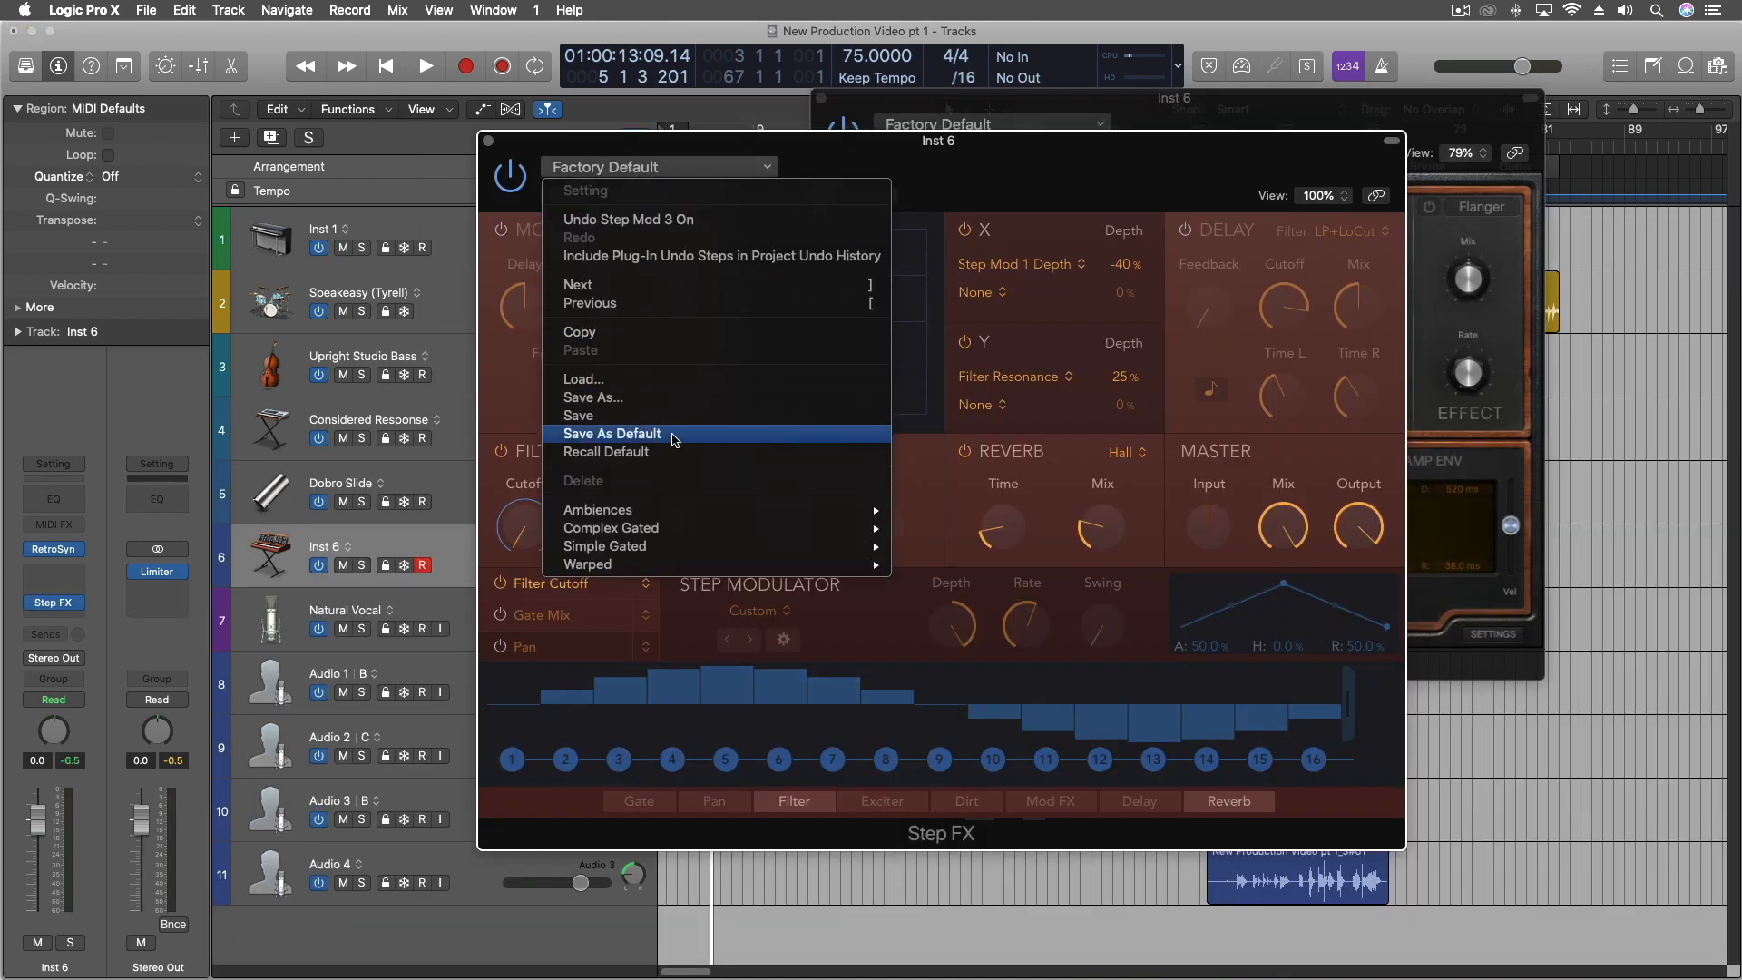
pyautogui.moveTo(749, 512)
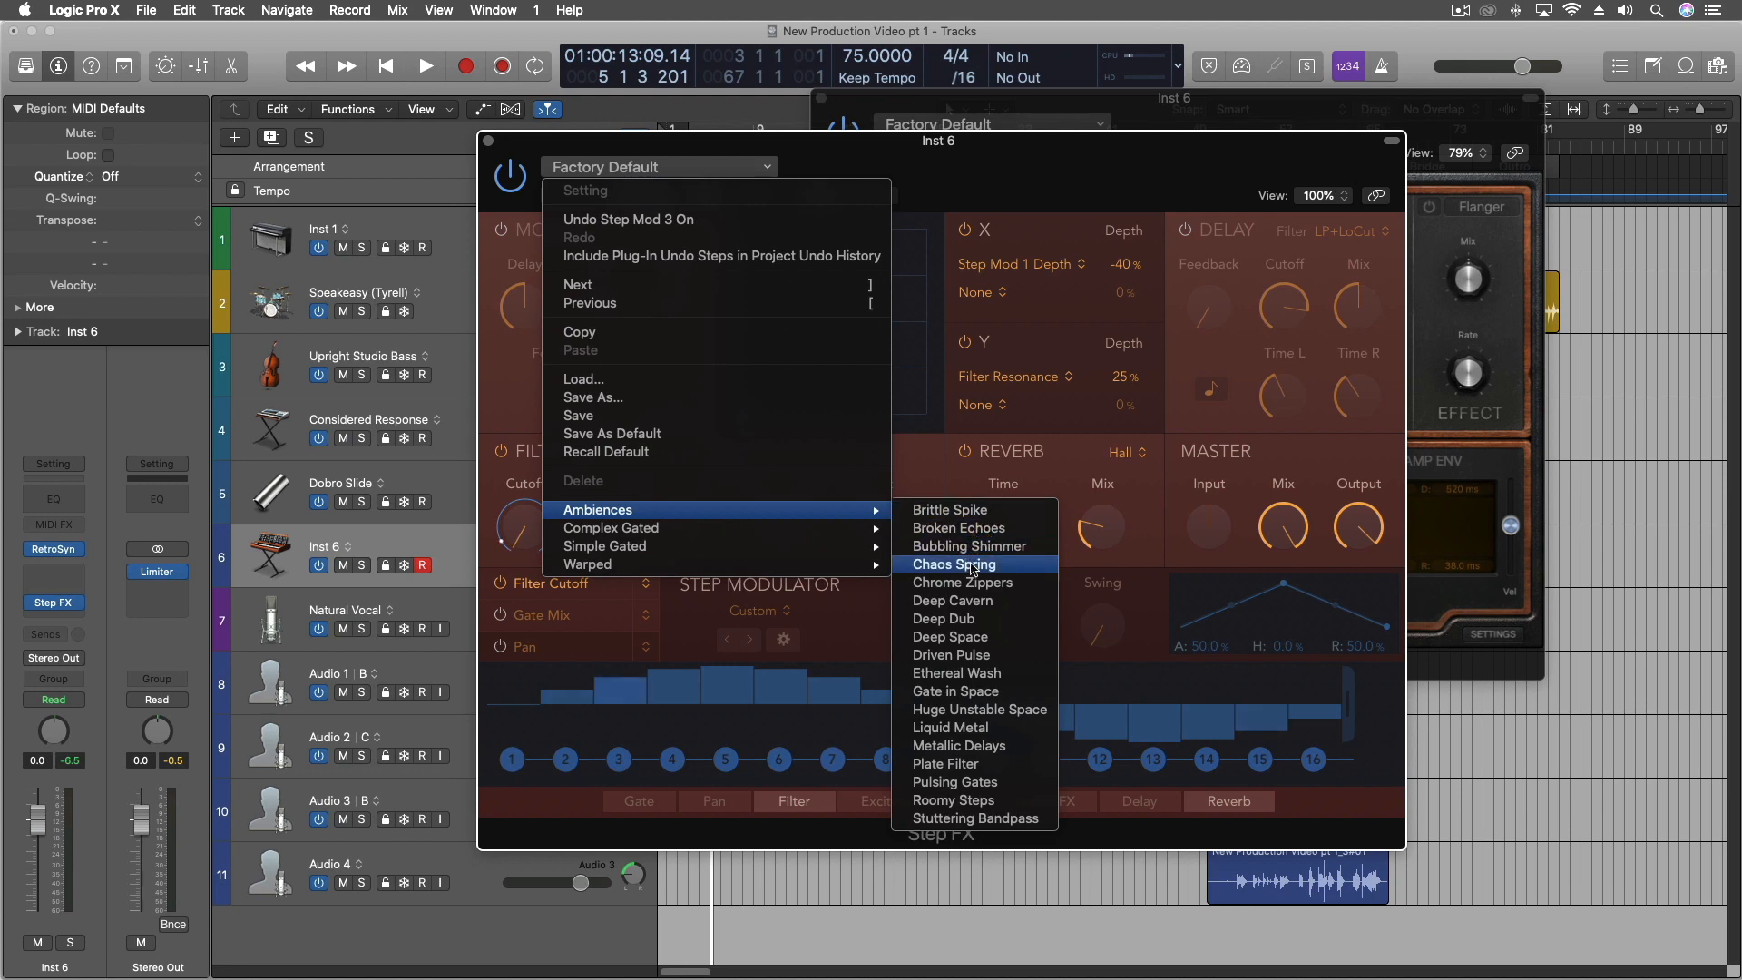
pyautogui.click(953, 600)
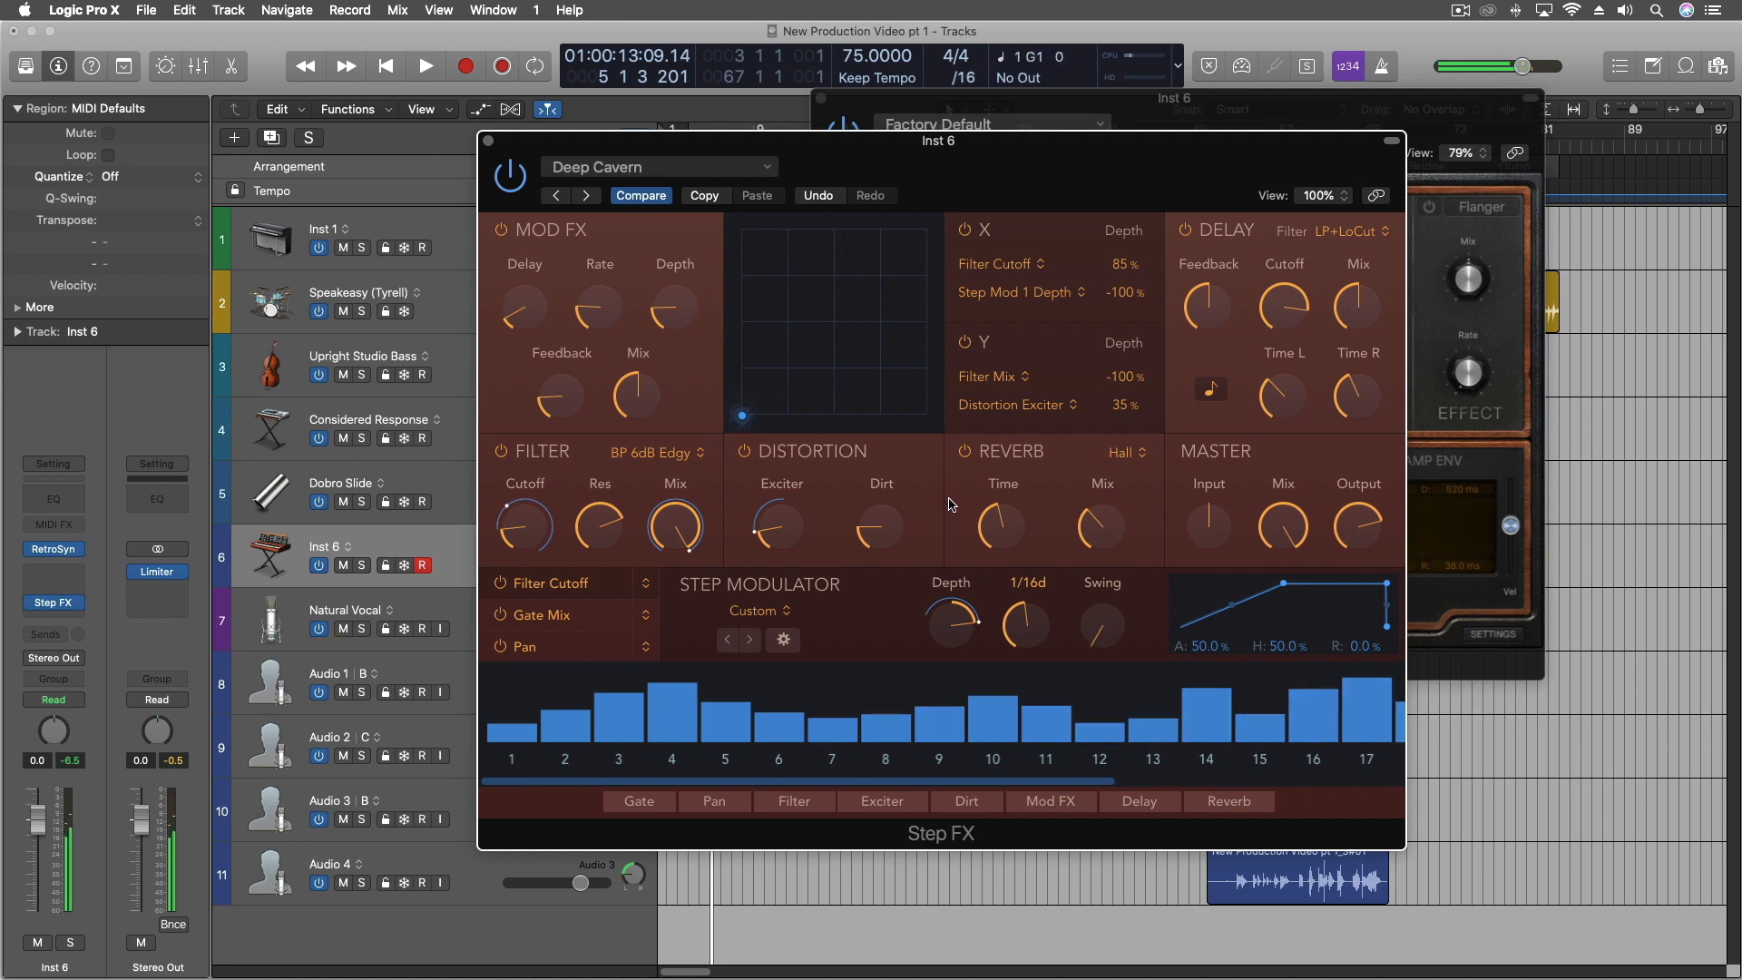
# Change the third step modulator's target from Pan to Reverb Mix in Step FX and close the plug-in.
pyautogui.click(575, 648)
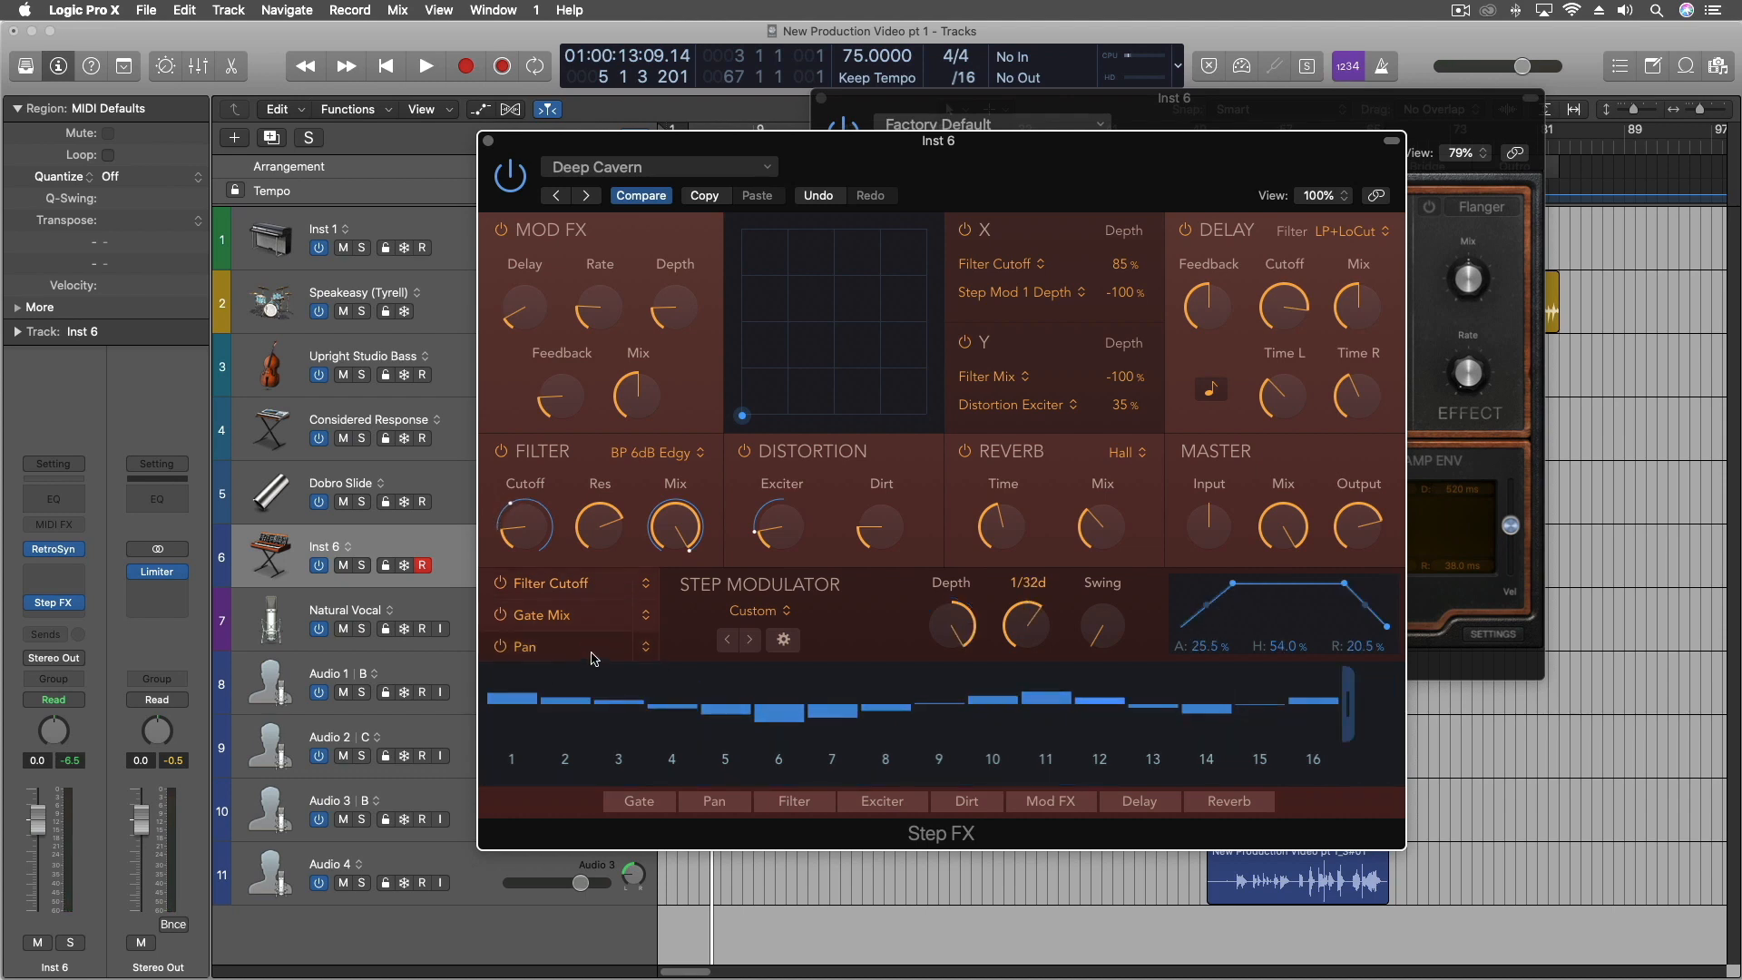
pyautogui.click(645, 646)
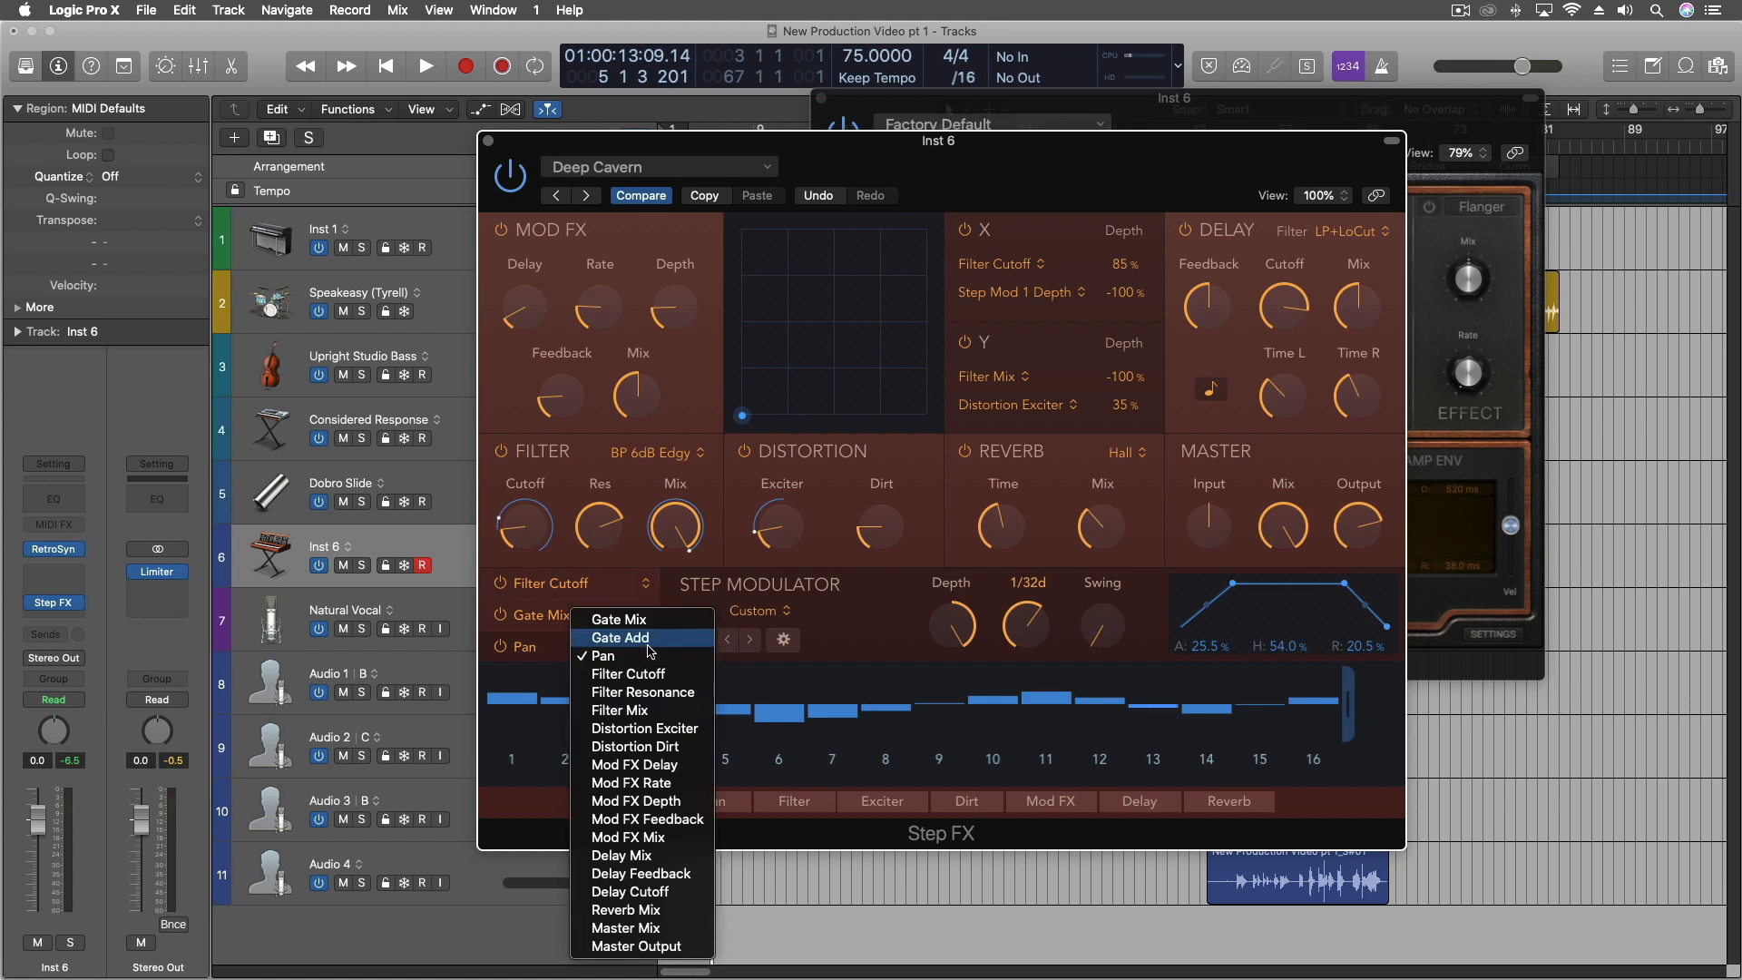
pyautogui.click(649, 911)
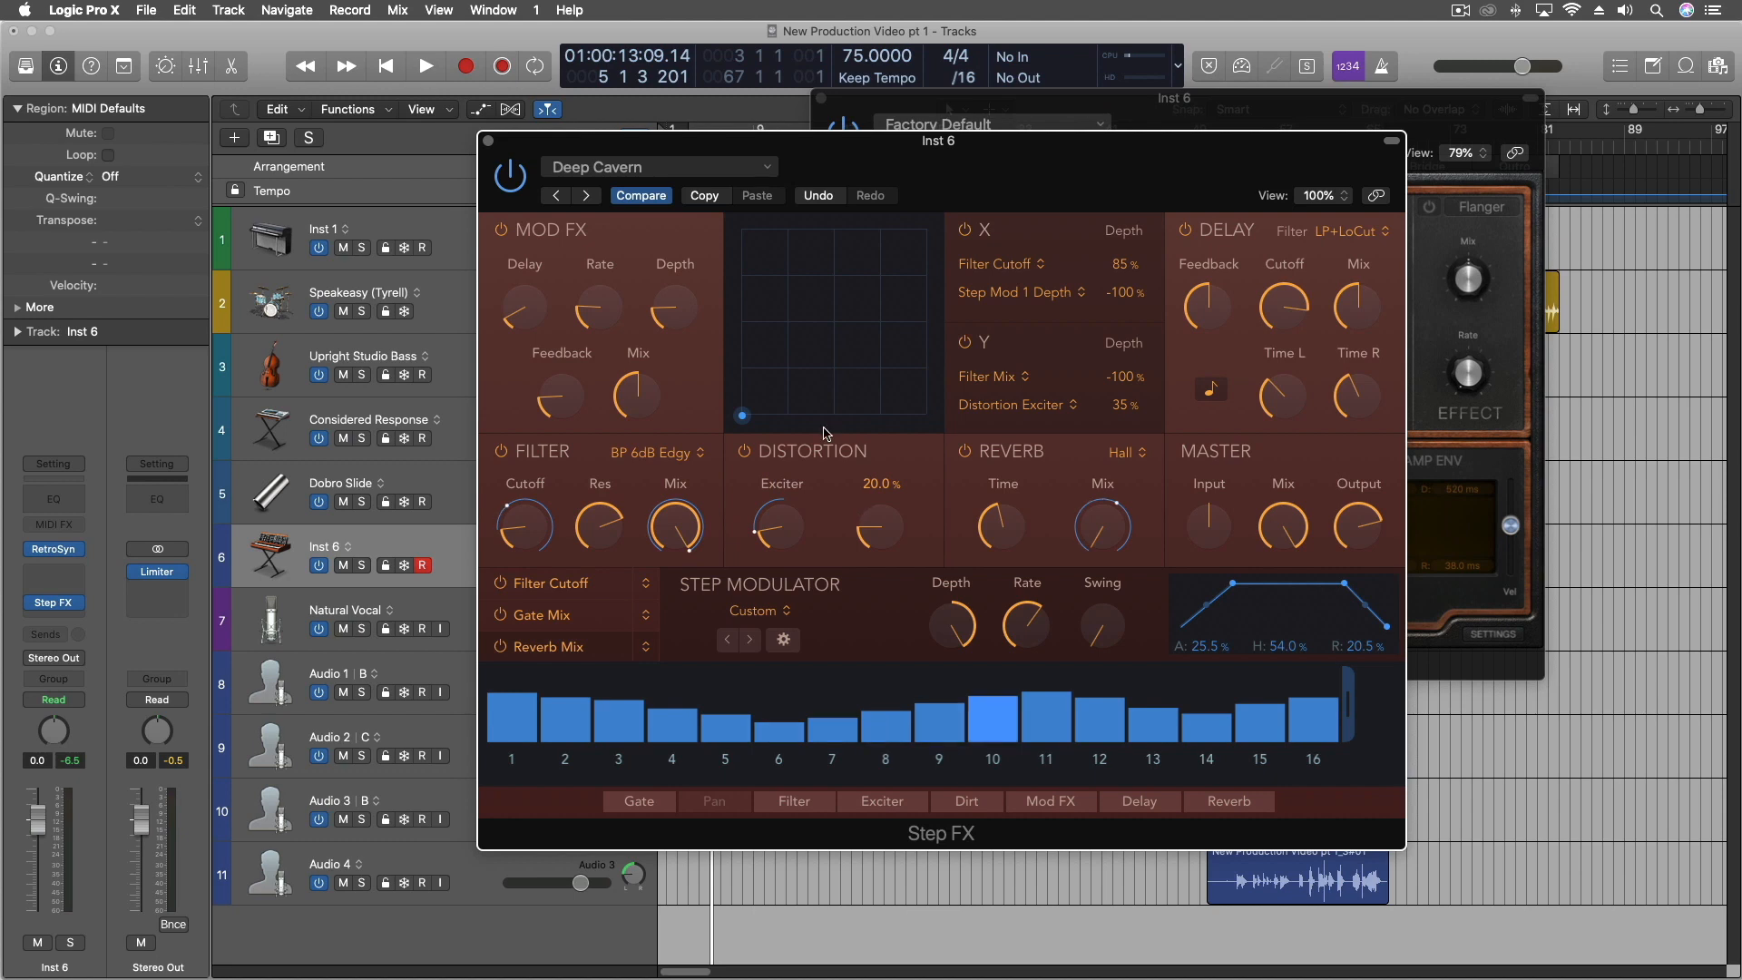
pyautogui.click(489, 143)
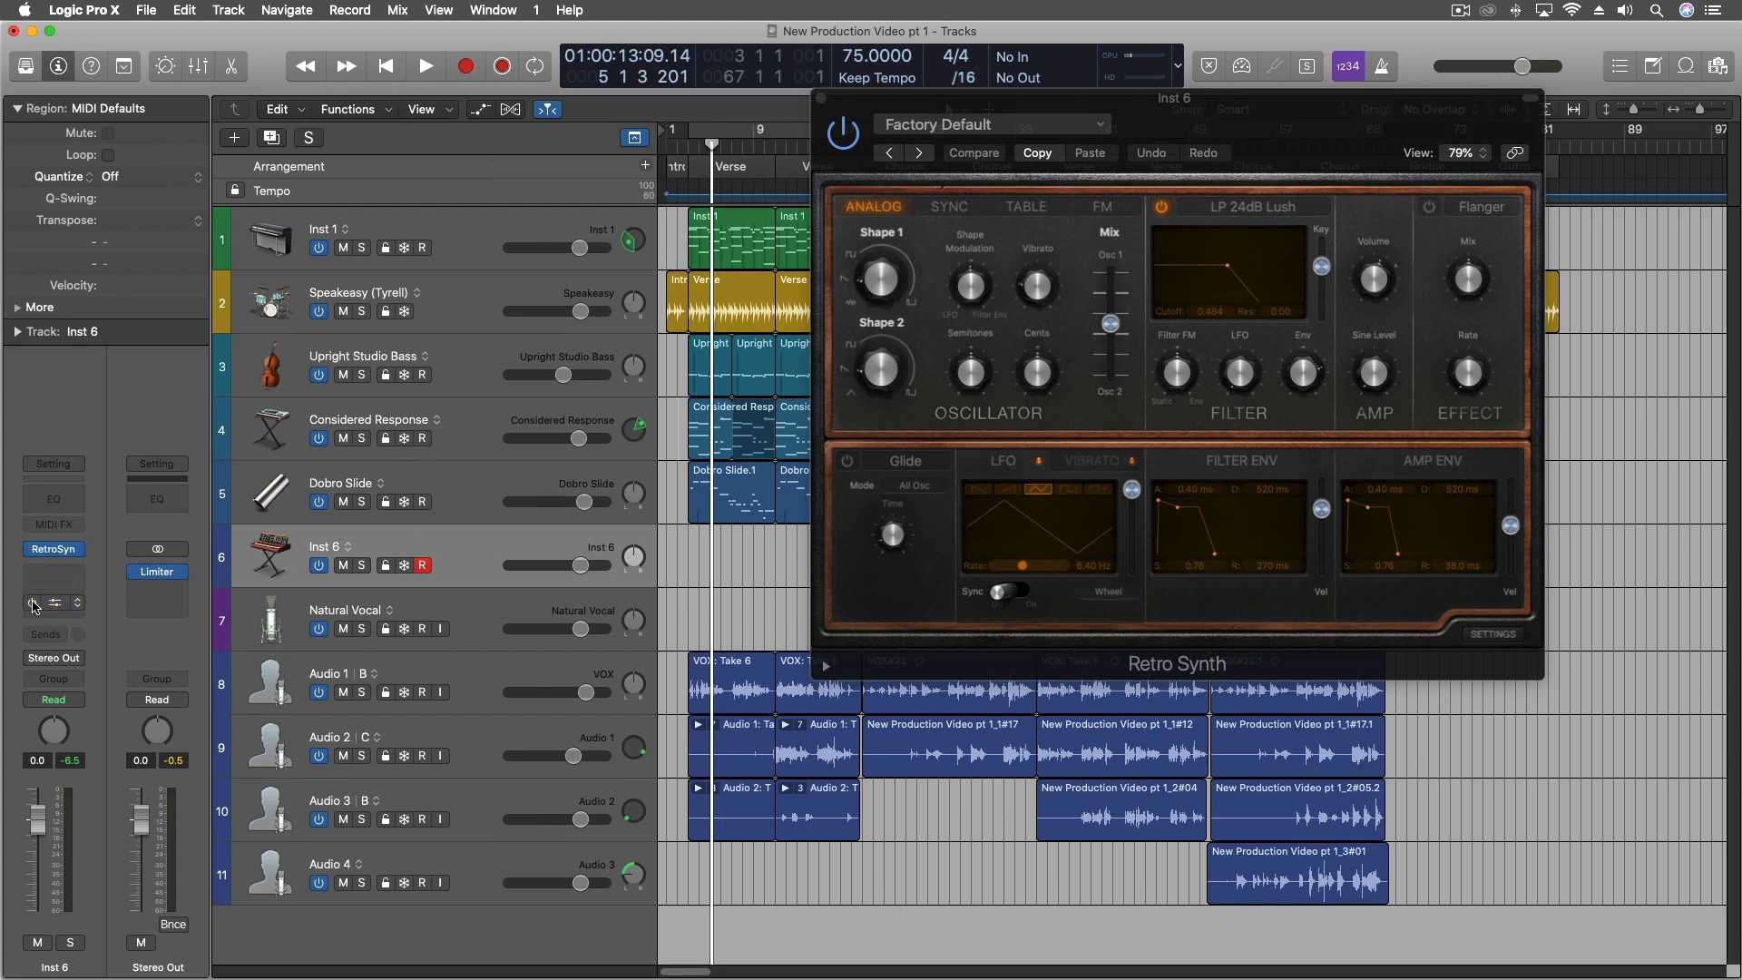
# Replace Retro Synth on the Inst 6 channel with a stereo Alchemy and switch it to the advanced view.
pyautogui.click(79, 549)
pyautogui.moveTo(118, 571)
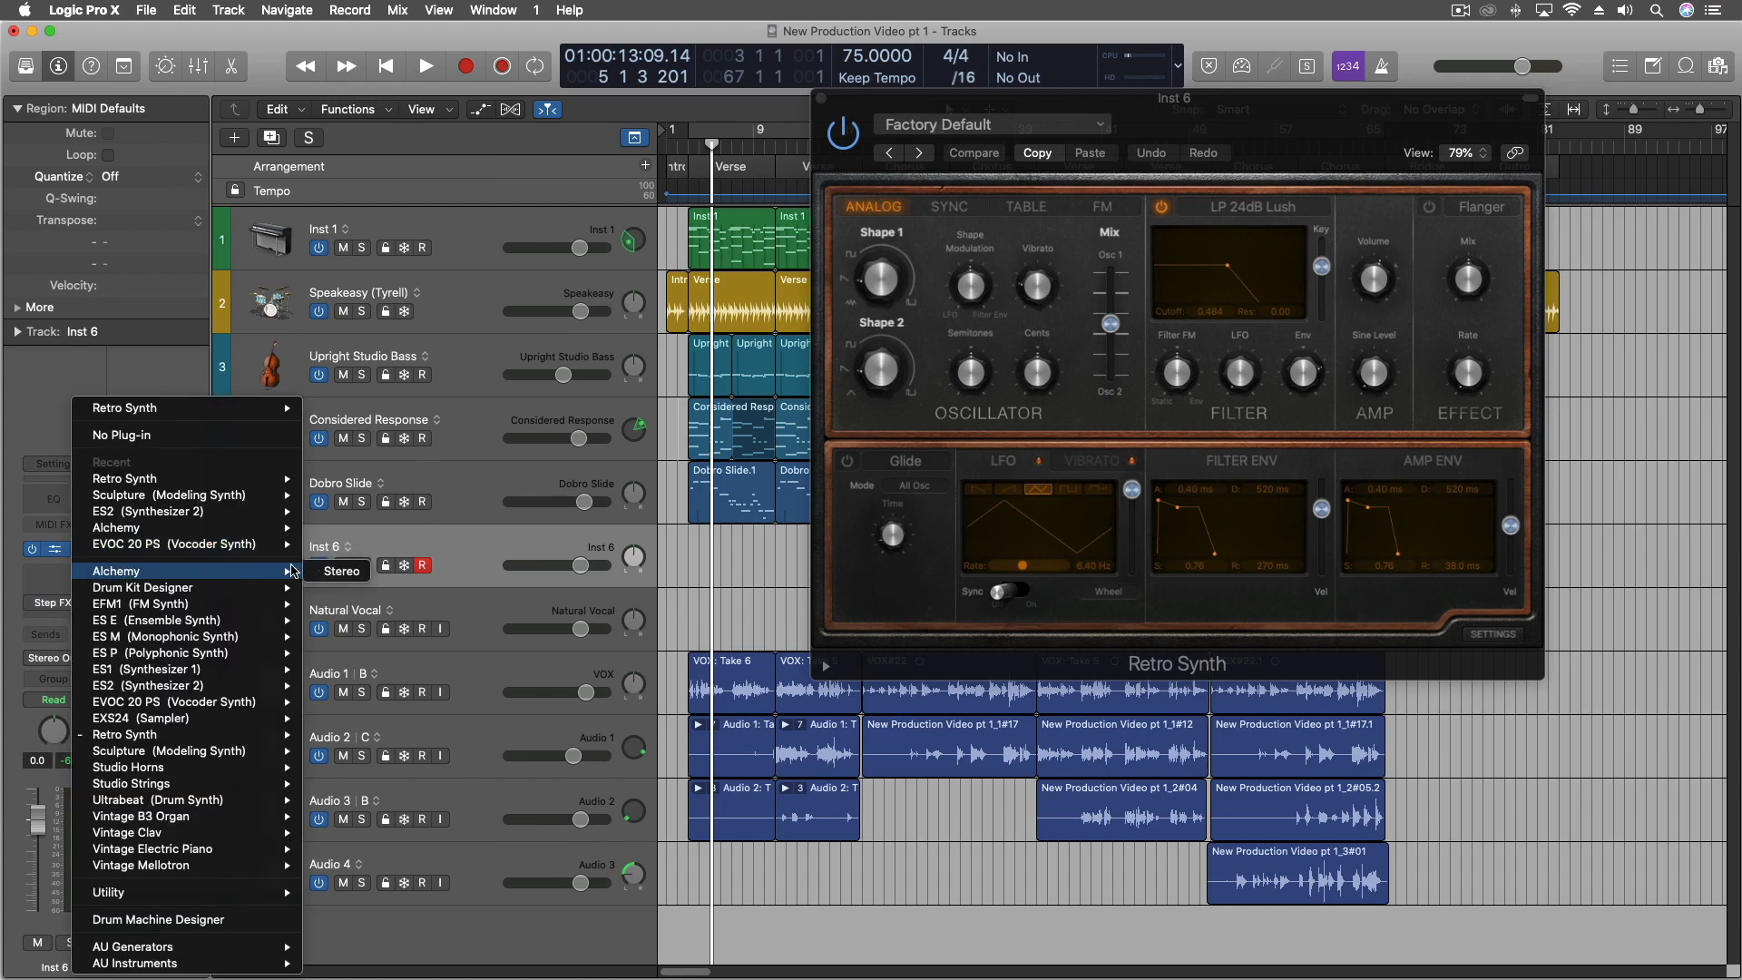
pyautogui.click(337, 570)
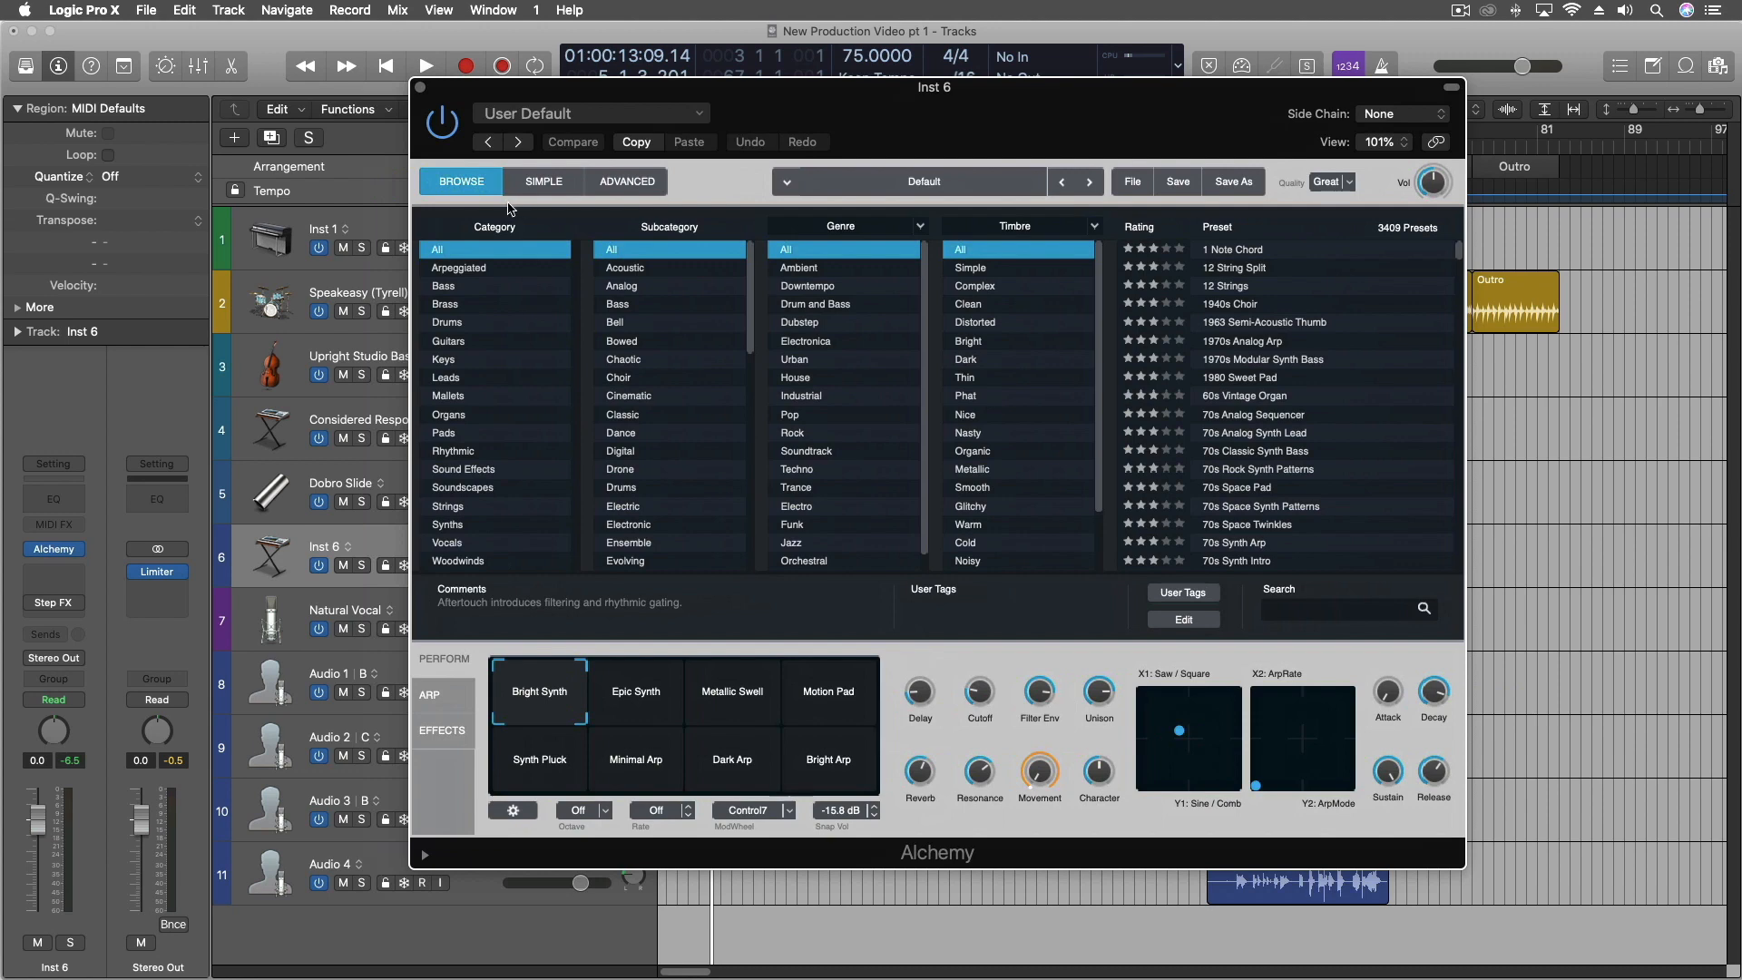
pyautogui.click(626, 181)
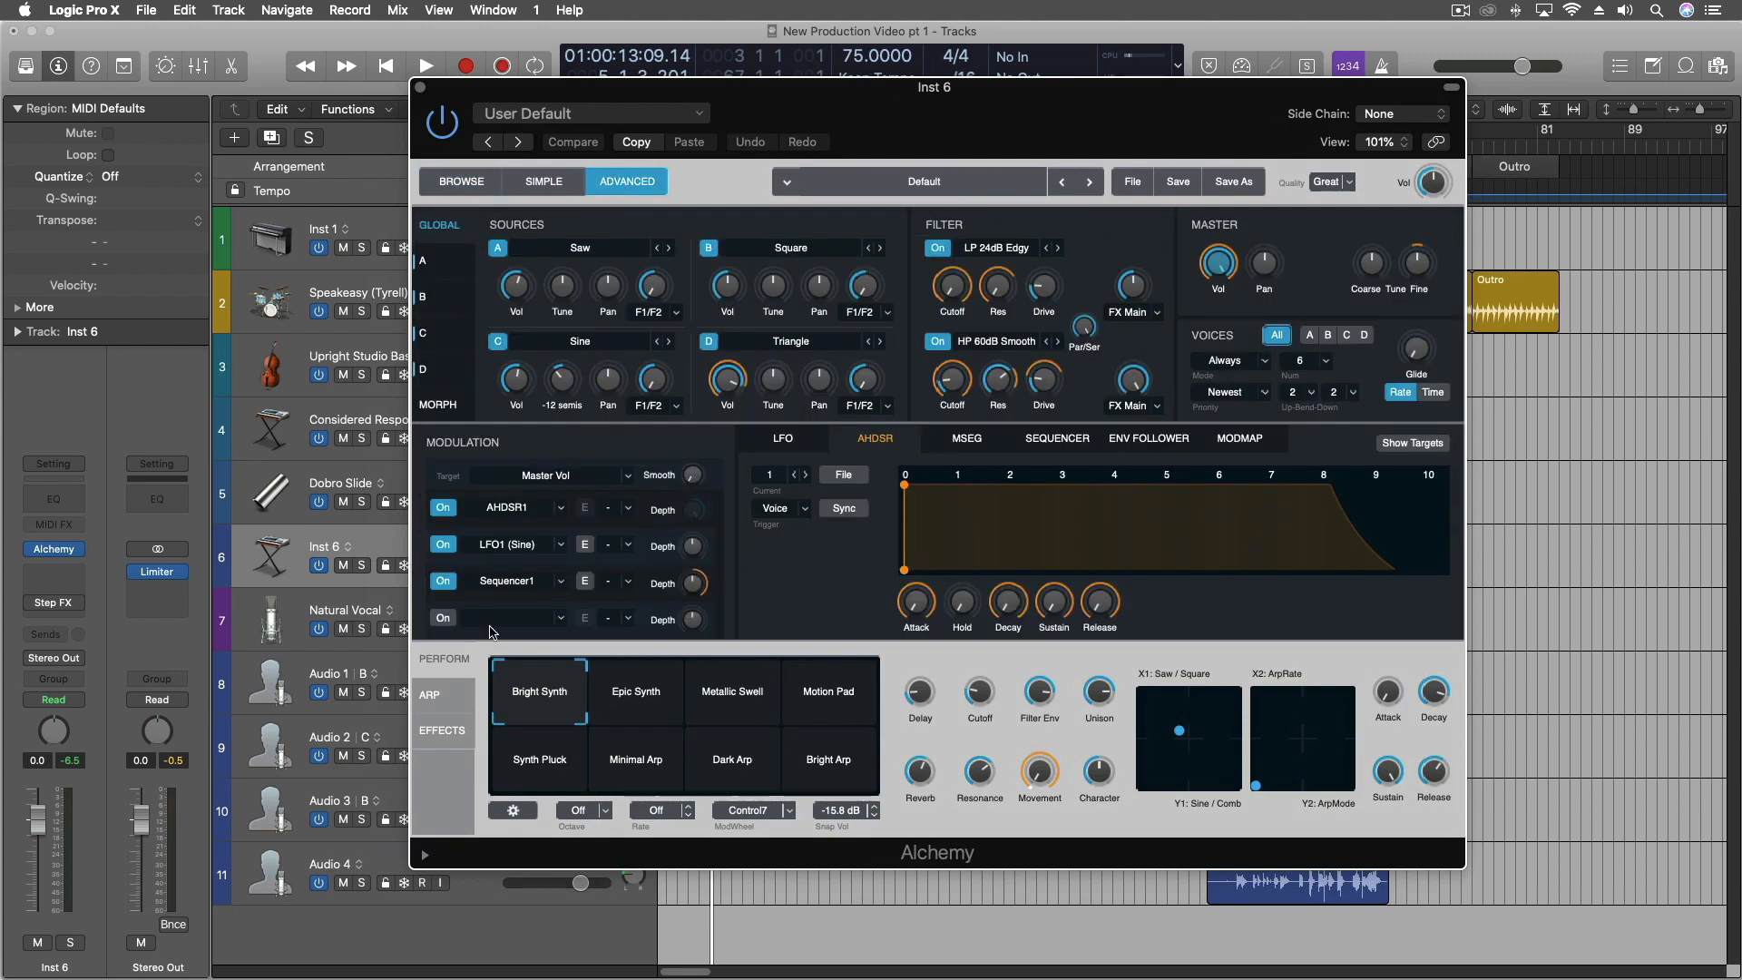
# In Alchemy's main effects rack, replace the Acoustic Reverb with the Convolution Reverb.
pyautogui.click(443, 739)
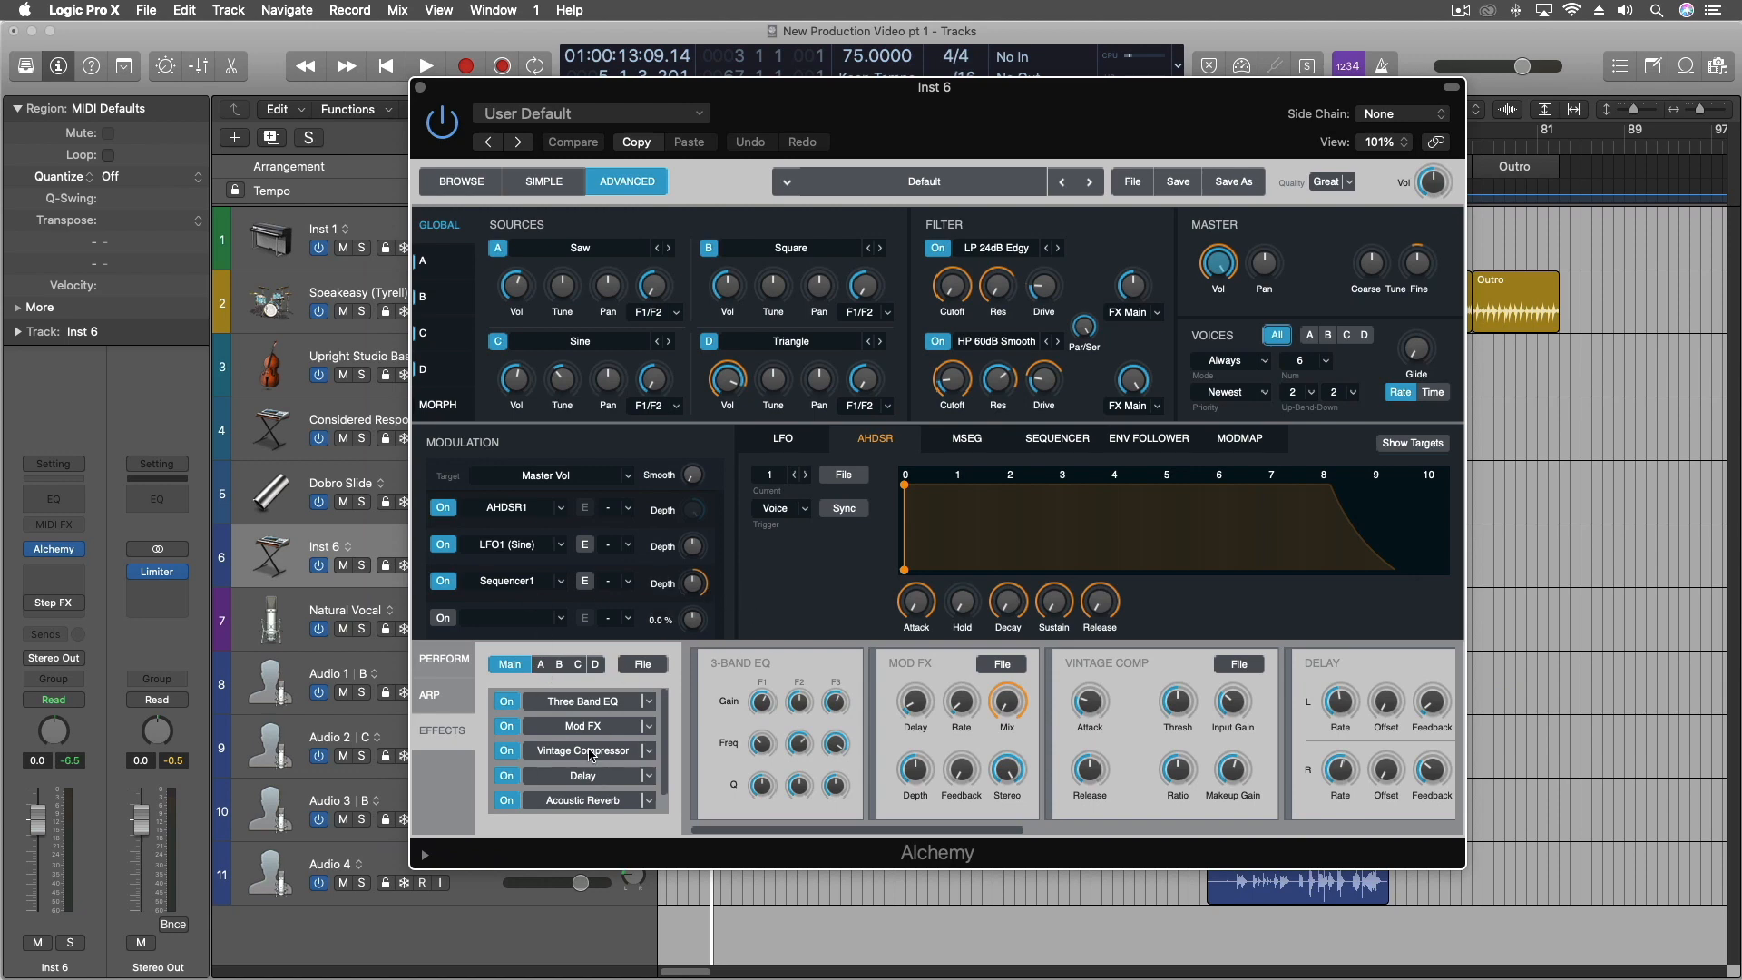
pyautogui.click(576, 800)
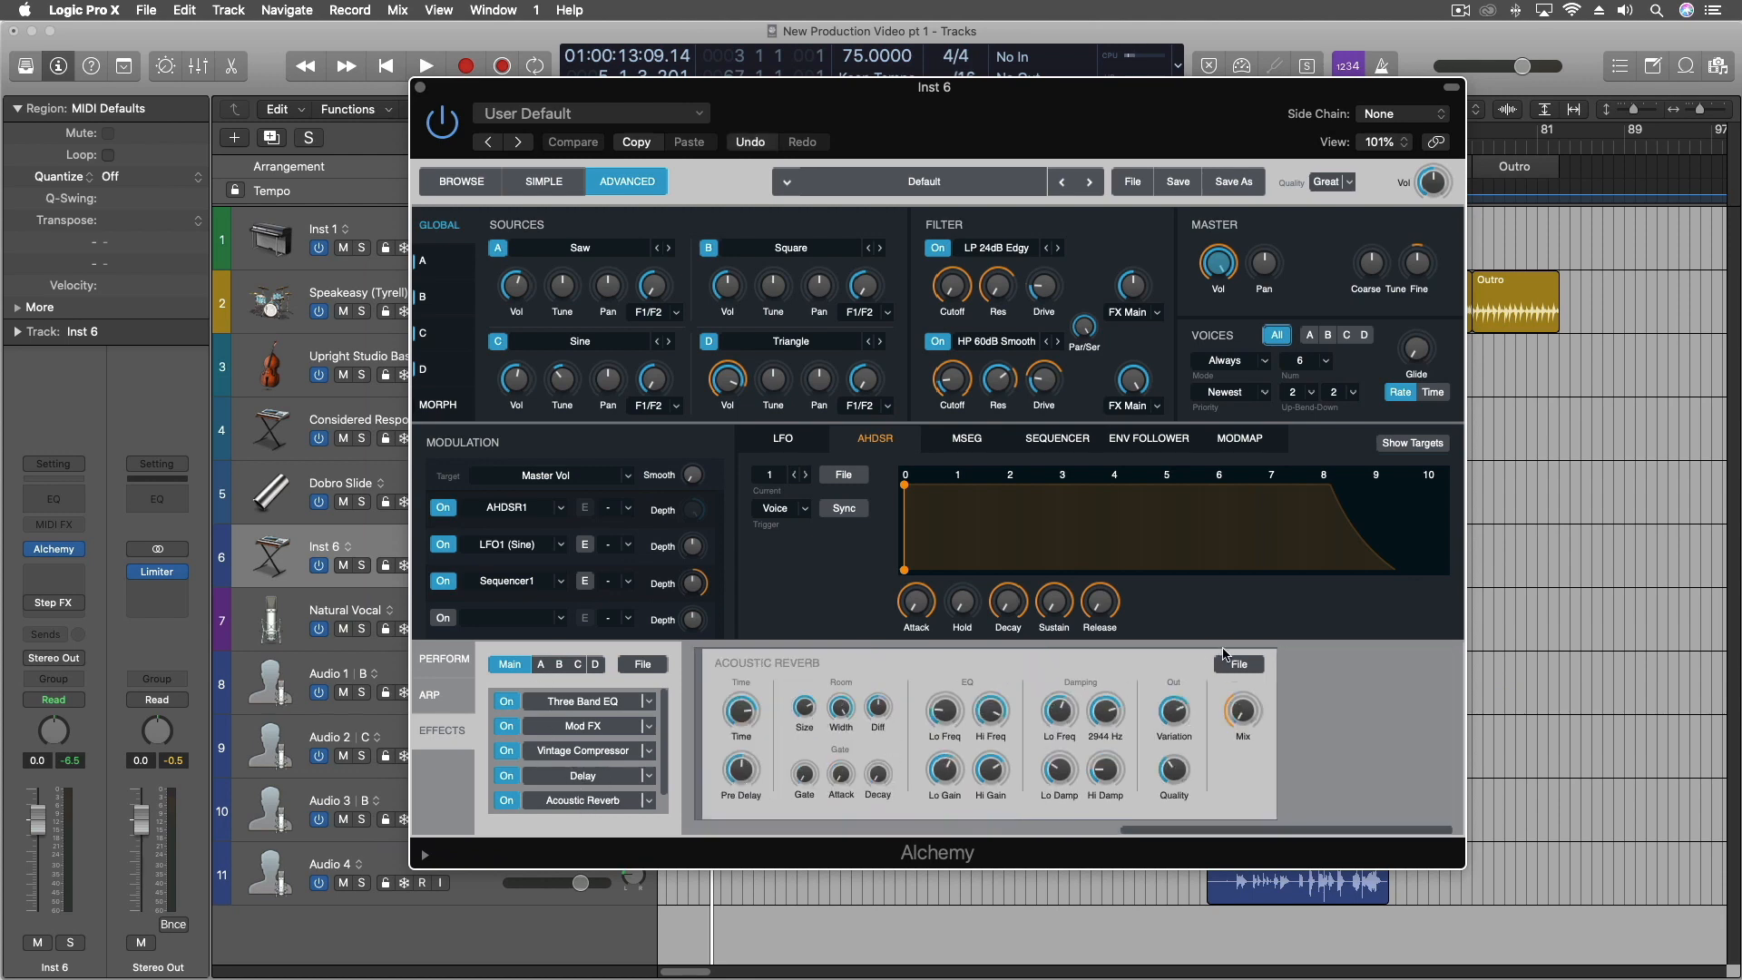
pyautogui.click(654, 802)
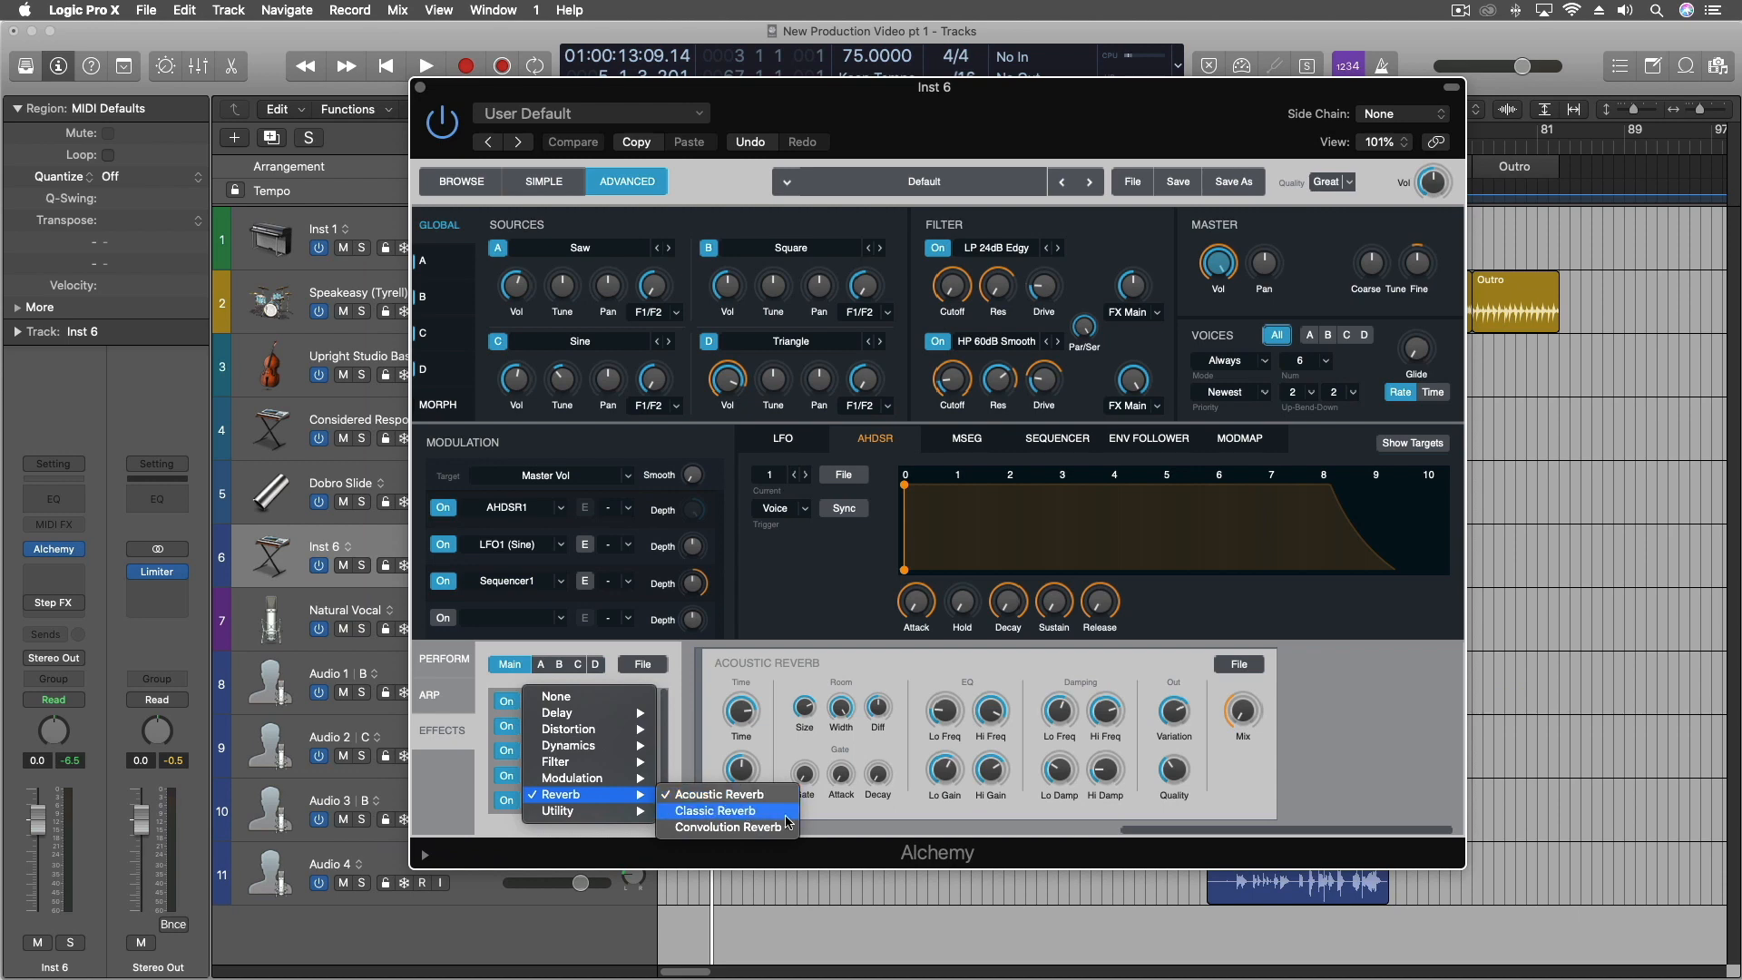
pyautogui.click(711, 827)
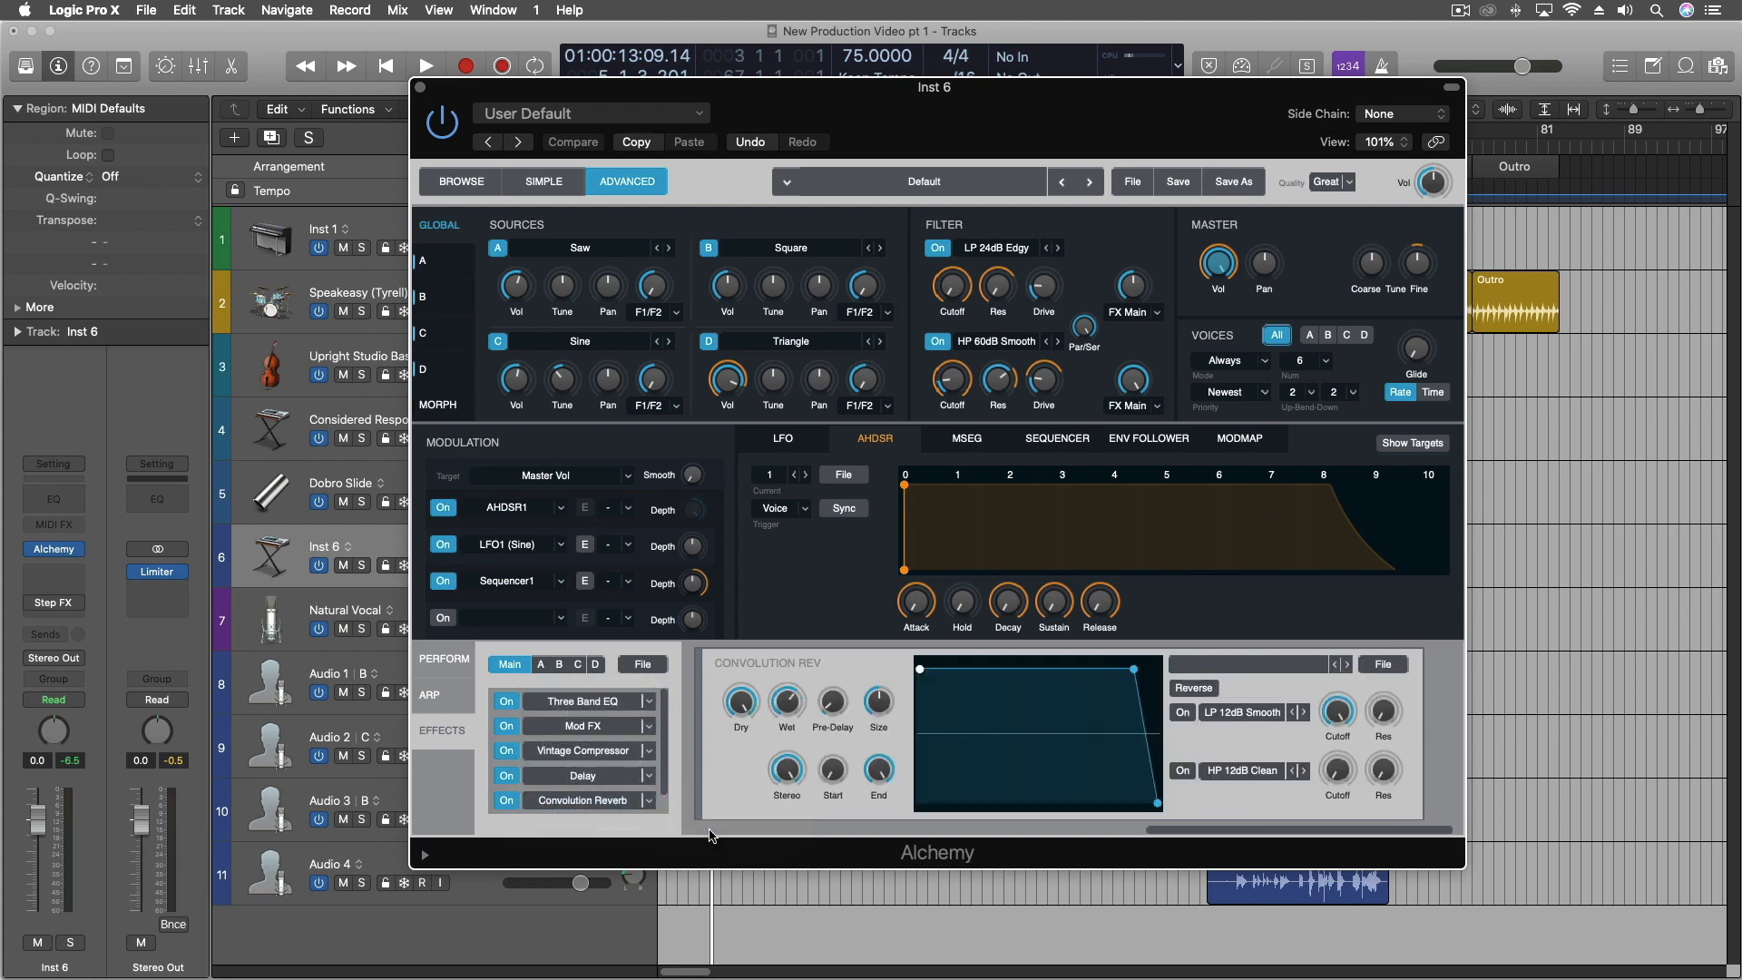
# Browse the convolution reverb's built-in impulse response categories and the custom impulse response folders inside IRs on iCloud Drive, without loading any.
pyautogui.click(1254, 669)
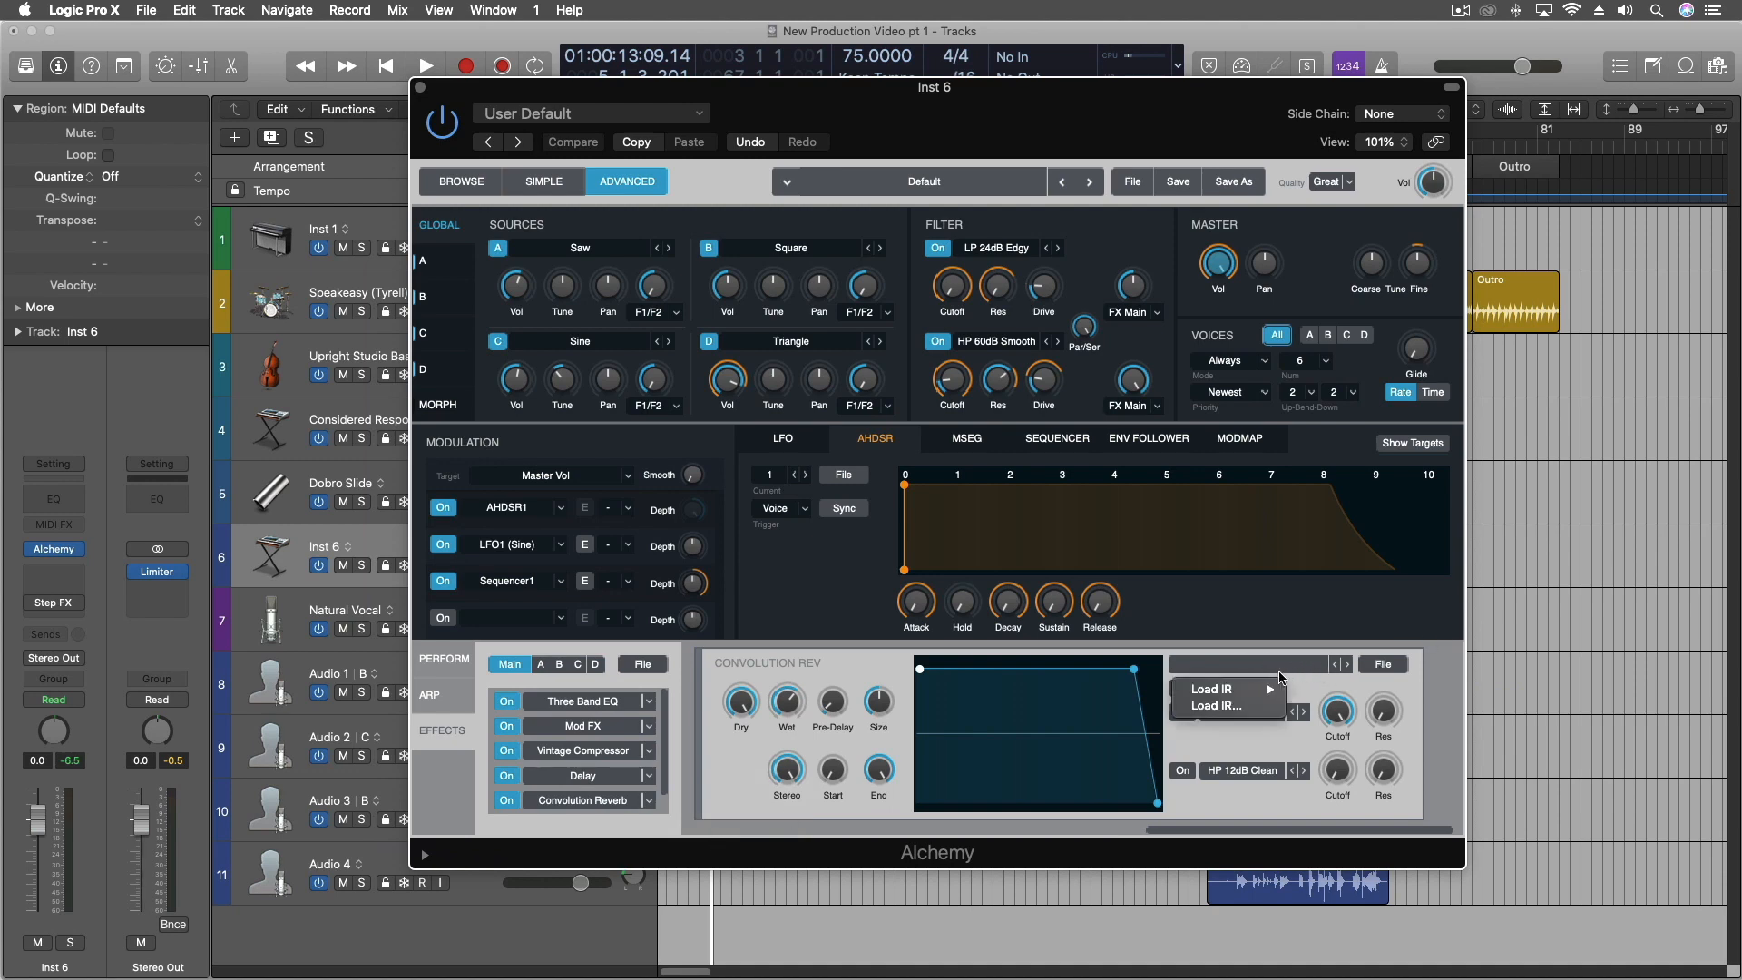
pyautogui.moveTo(1239, 691)
pyautogui.moveTo(1354, 748)
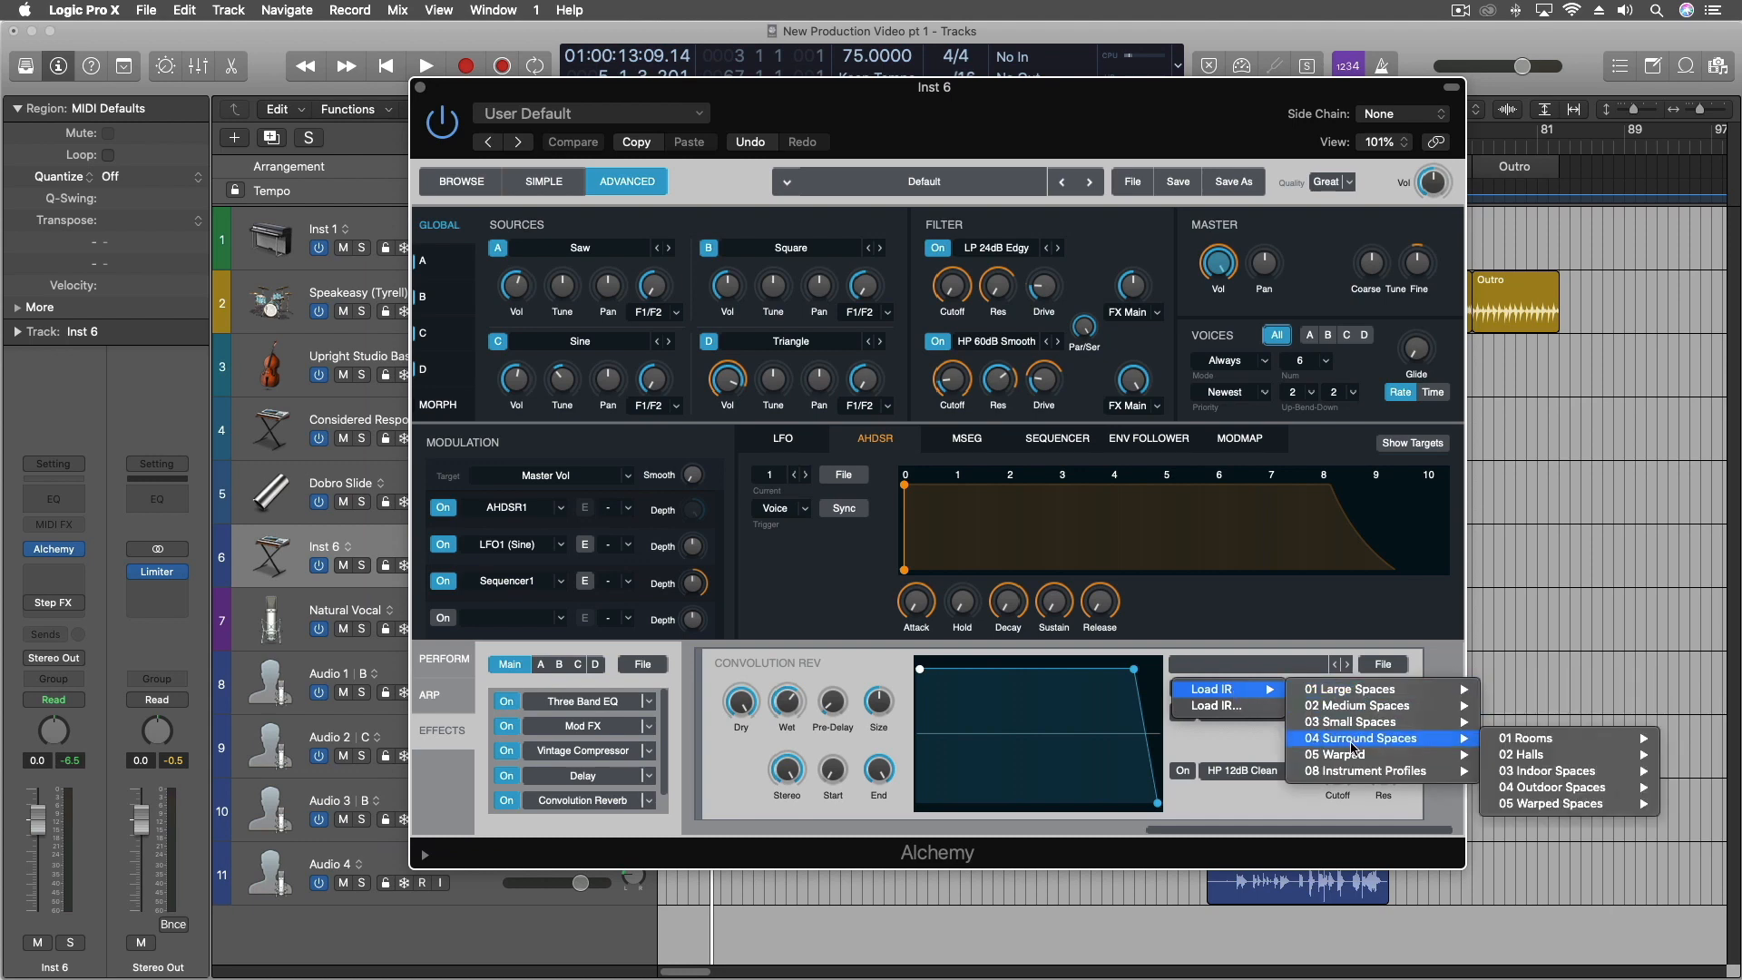
pyautogui.click(1222, 711)
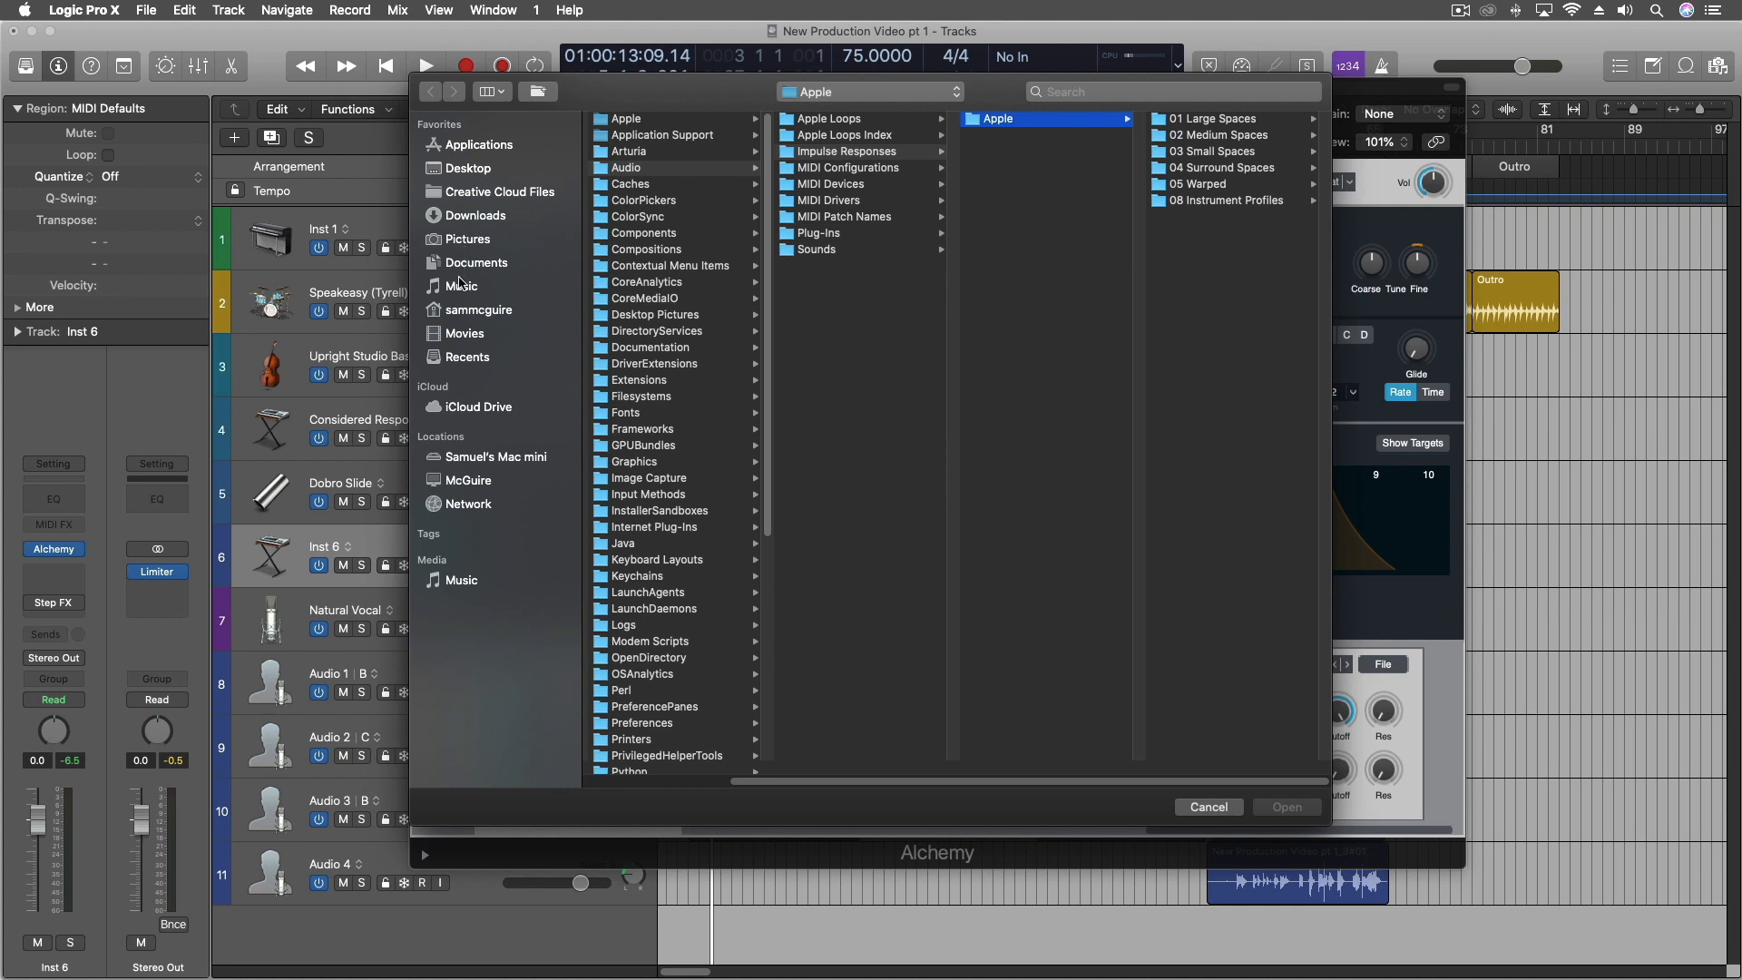
pyautogui.click(471, 408)
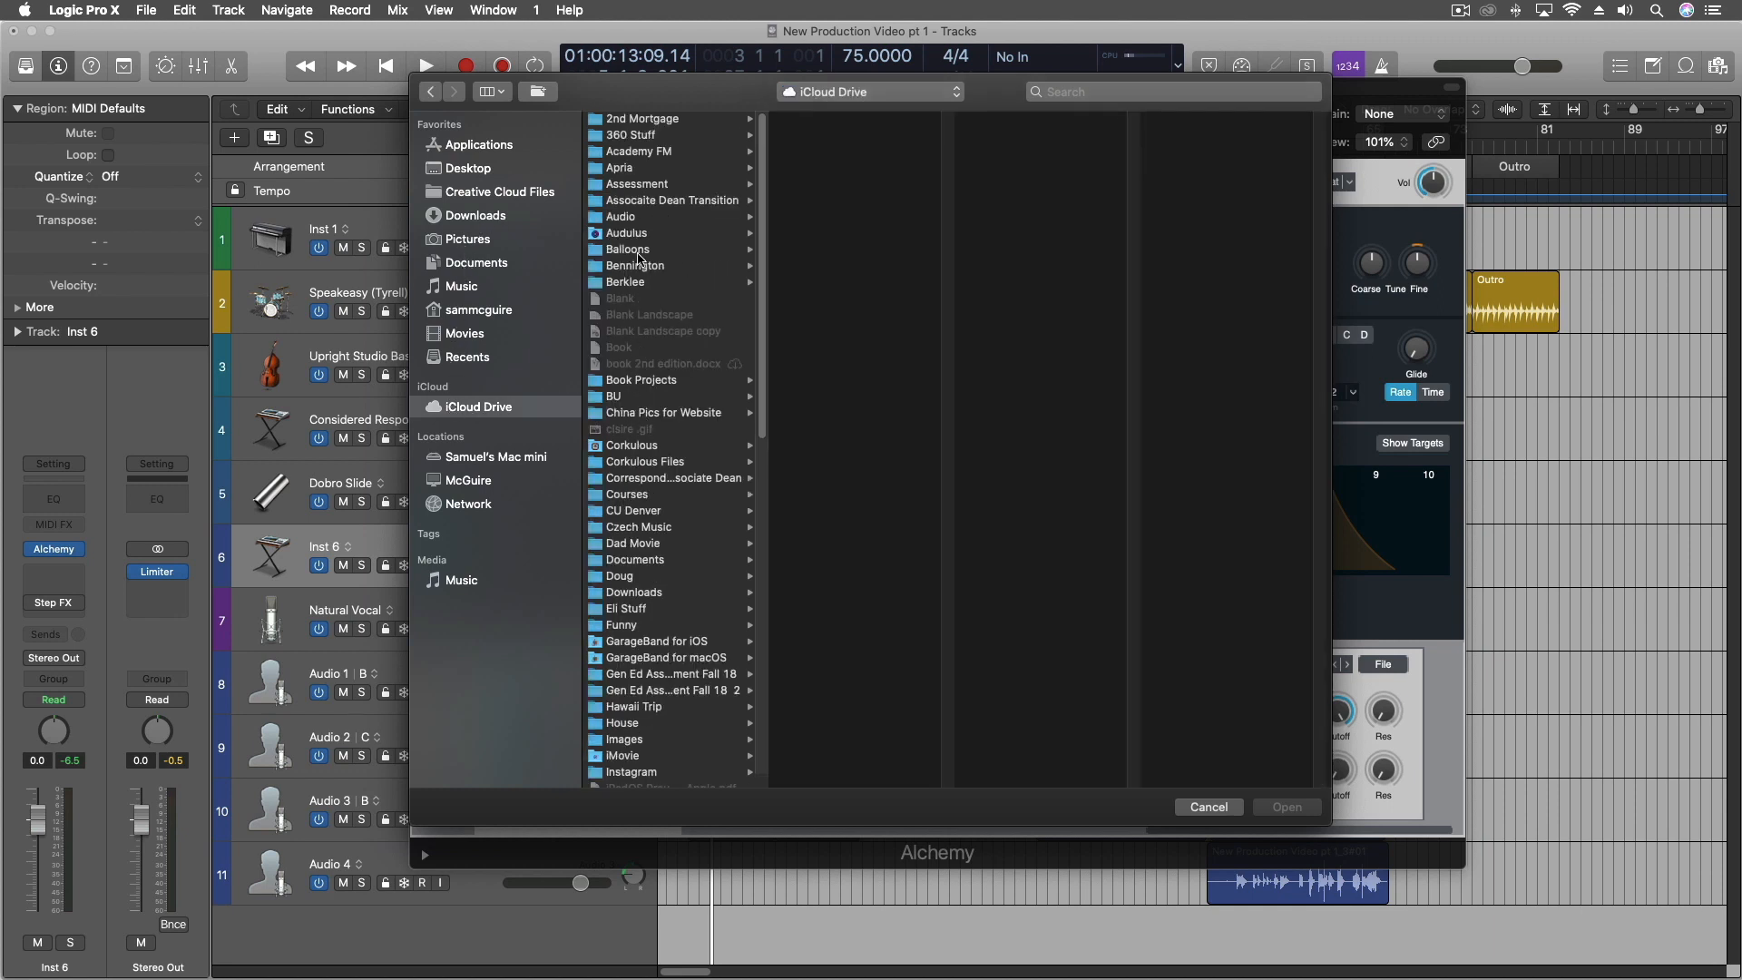
pyautogui.scroll(-1, 647, 337)
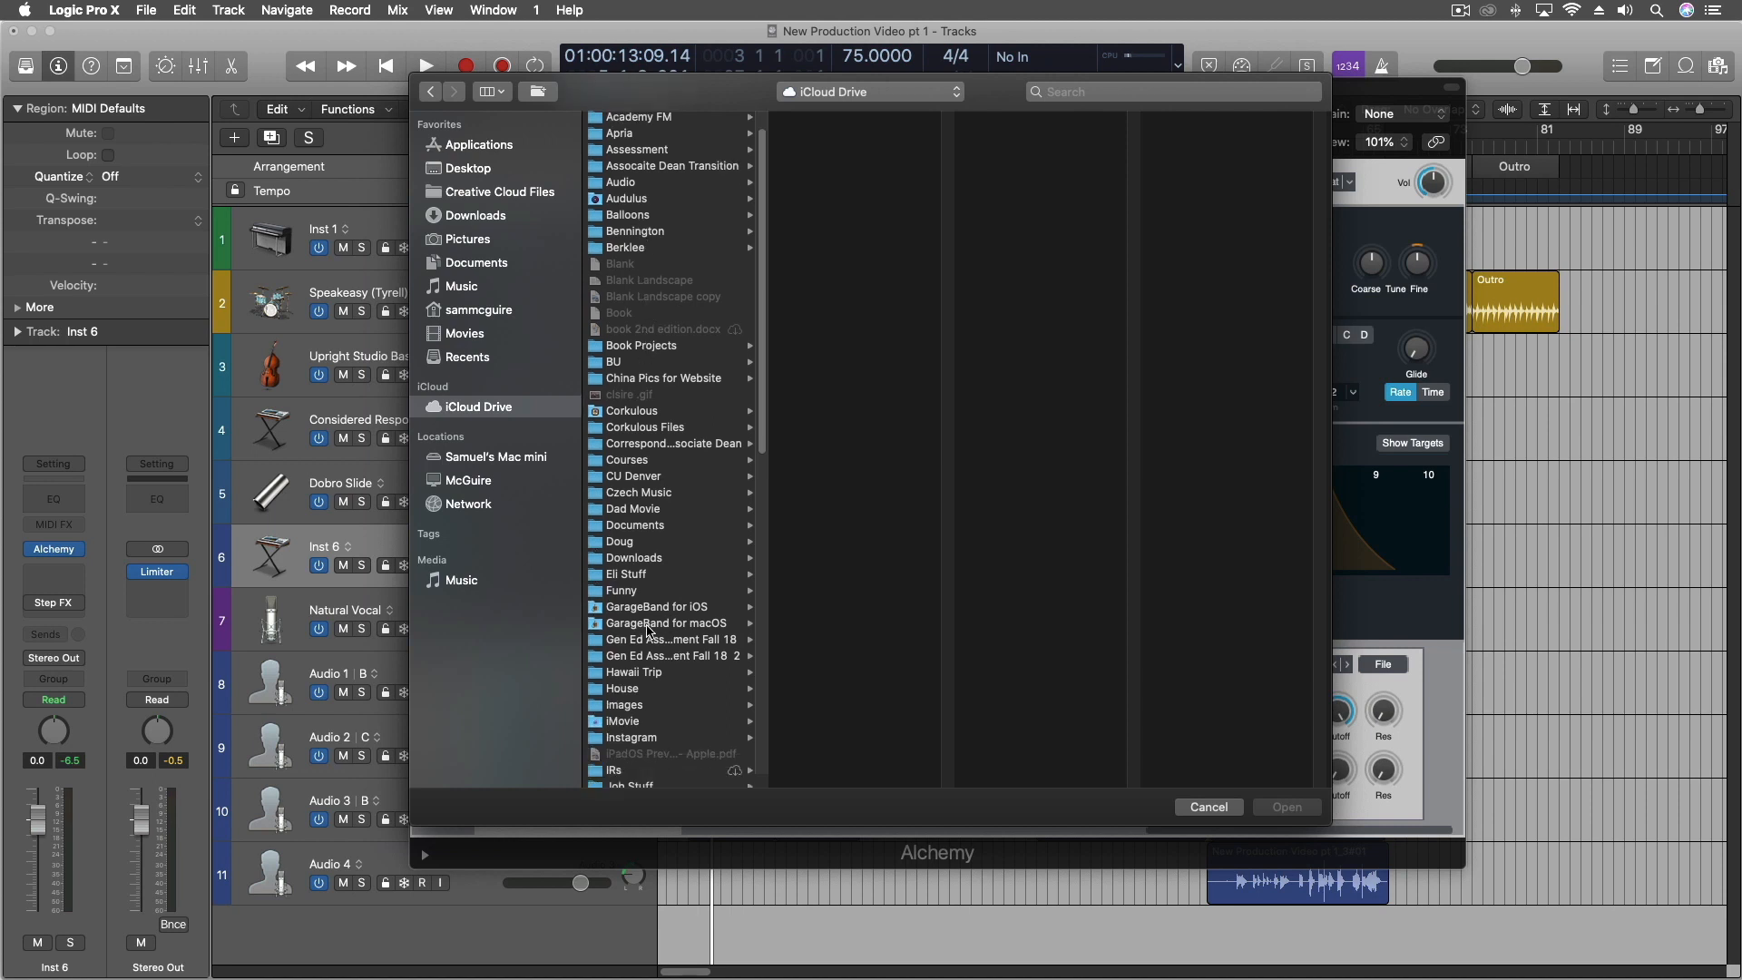
pyautogui.scroll(-2, 648, 631)
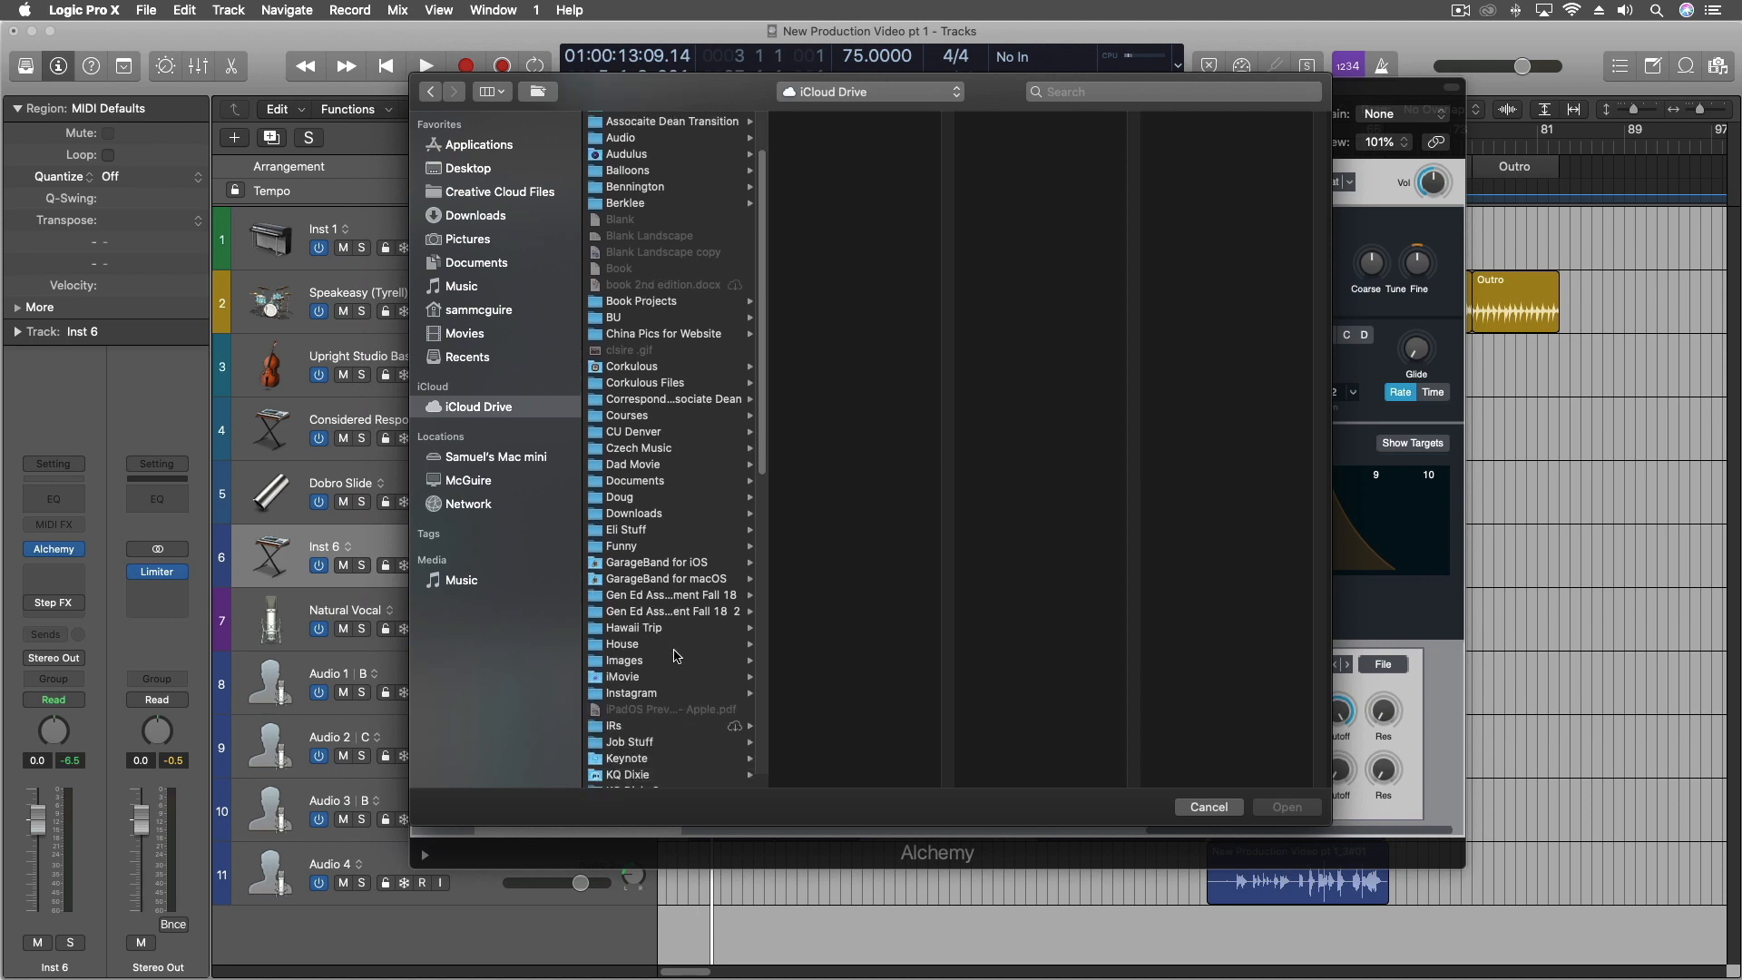
pyautogui.click(633, 728)
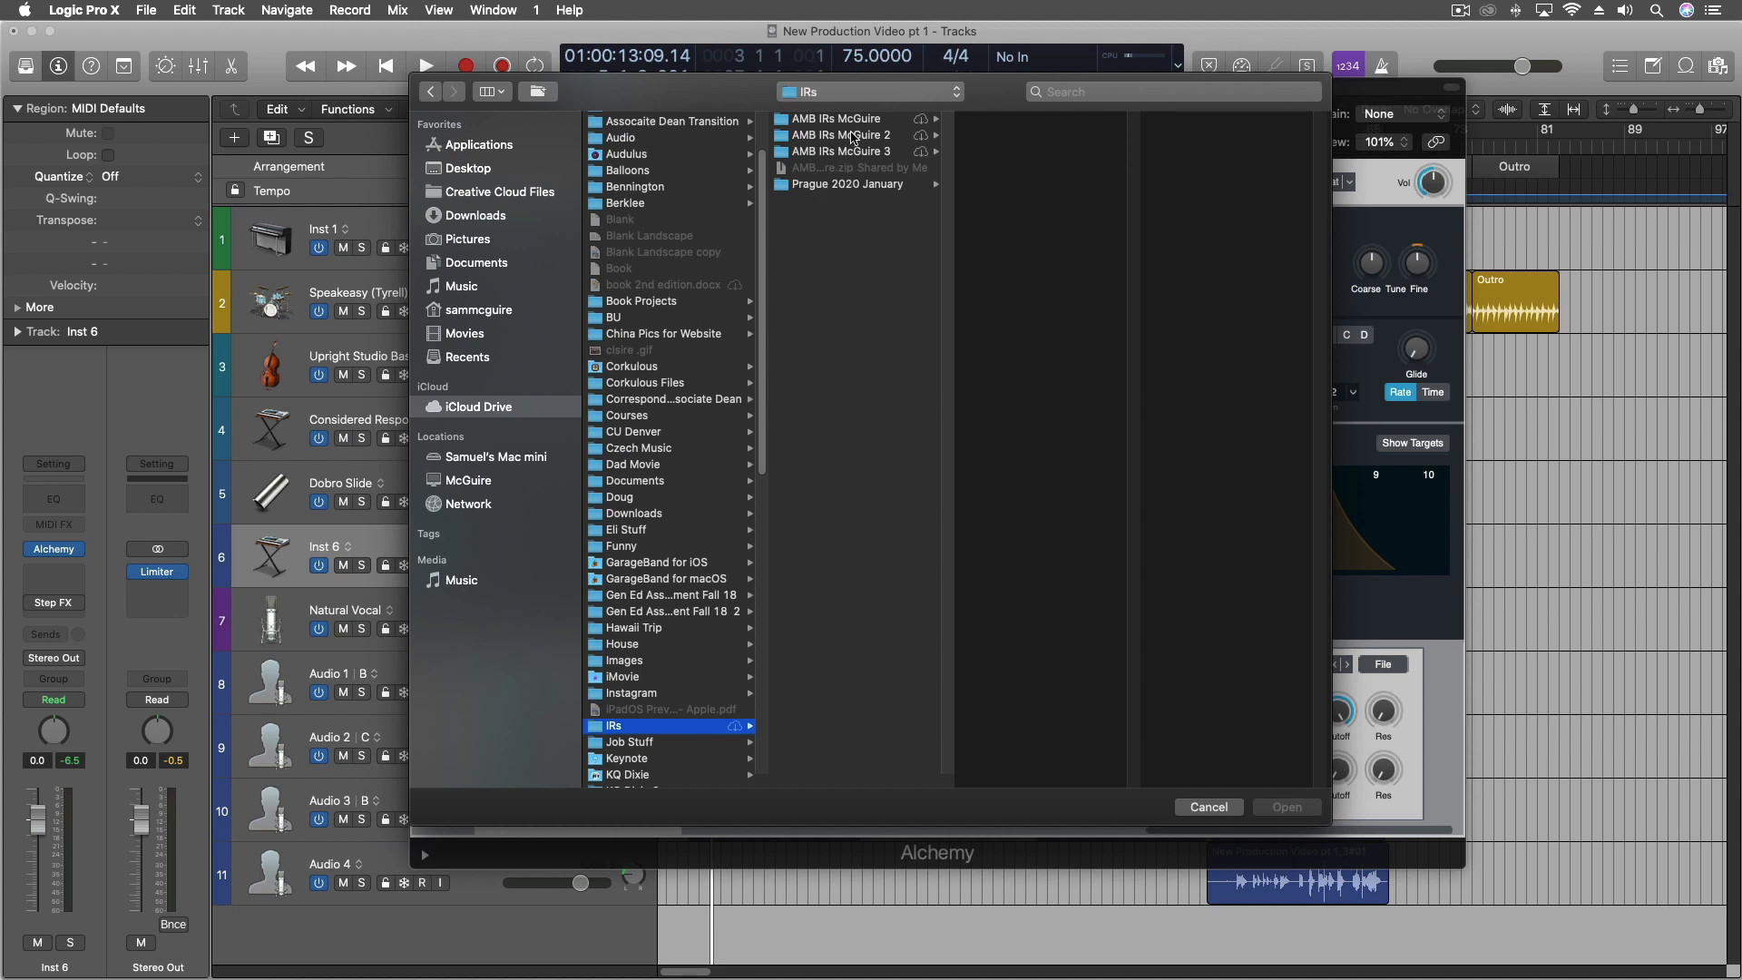
pyautogui.click(832, 185)
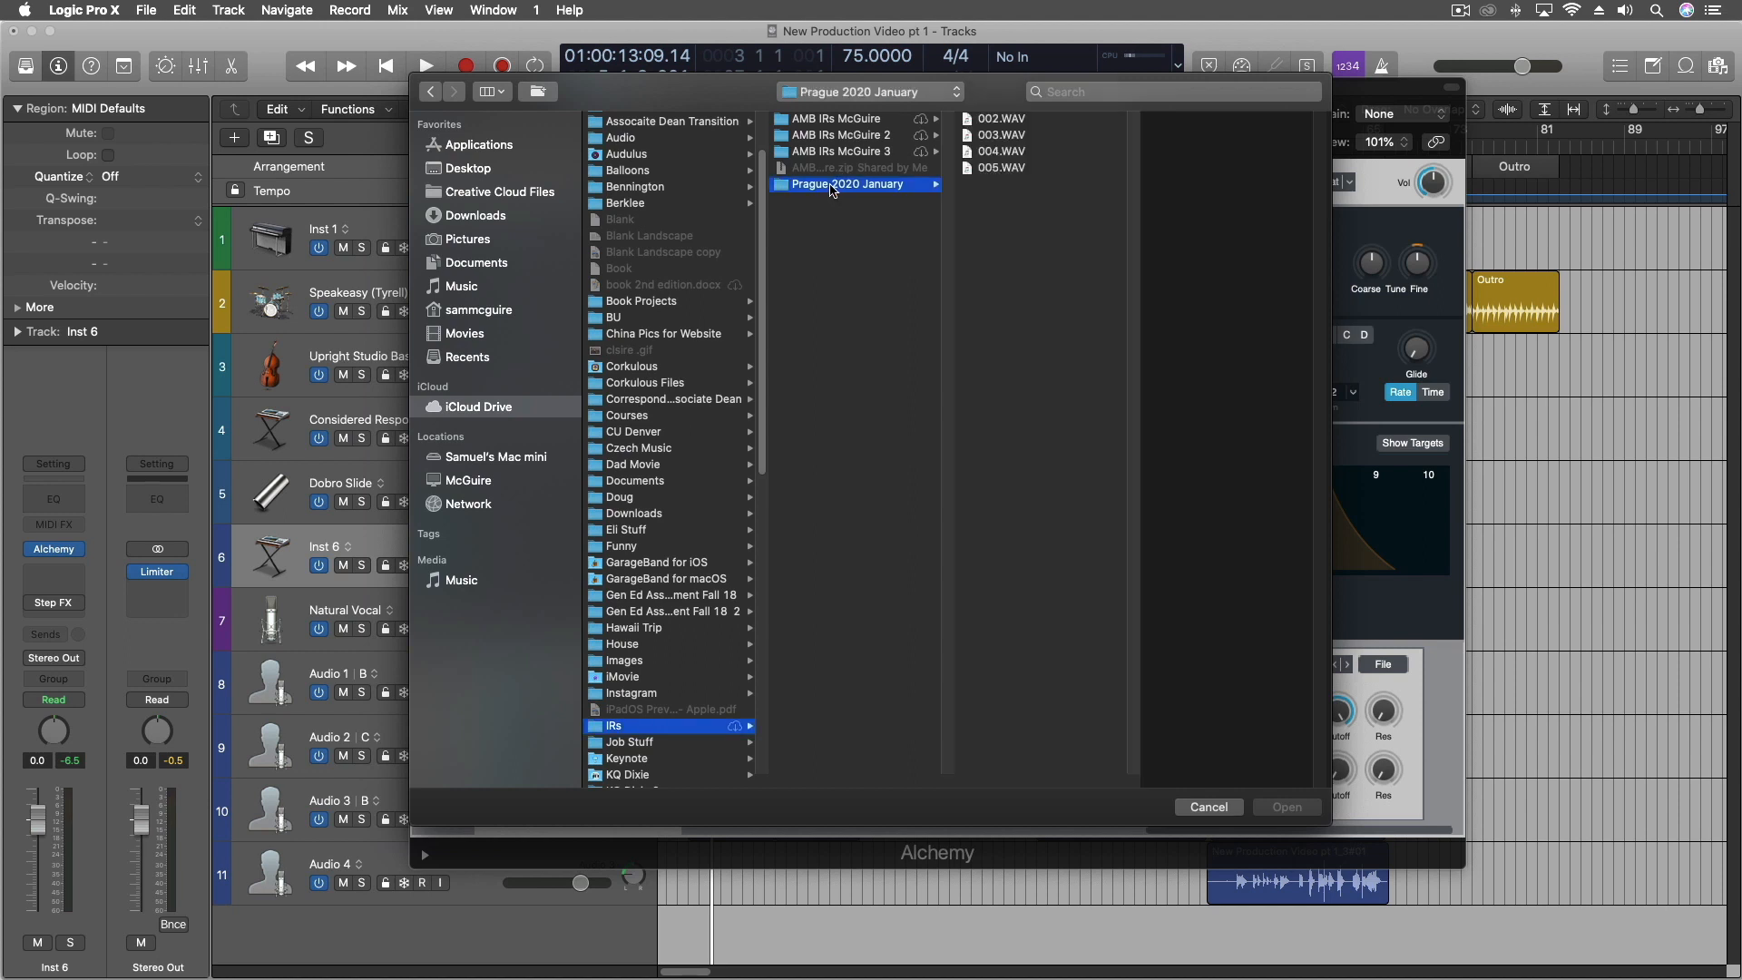
pyautogui.click(842, 124)
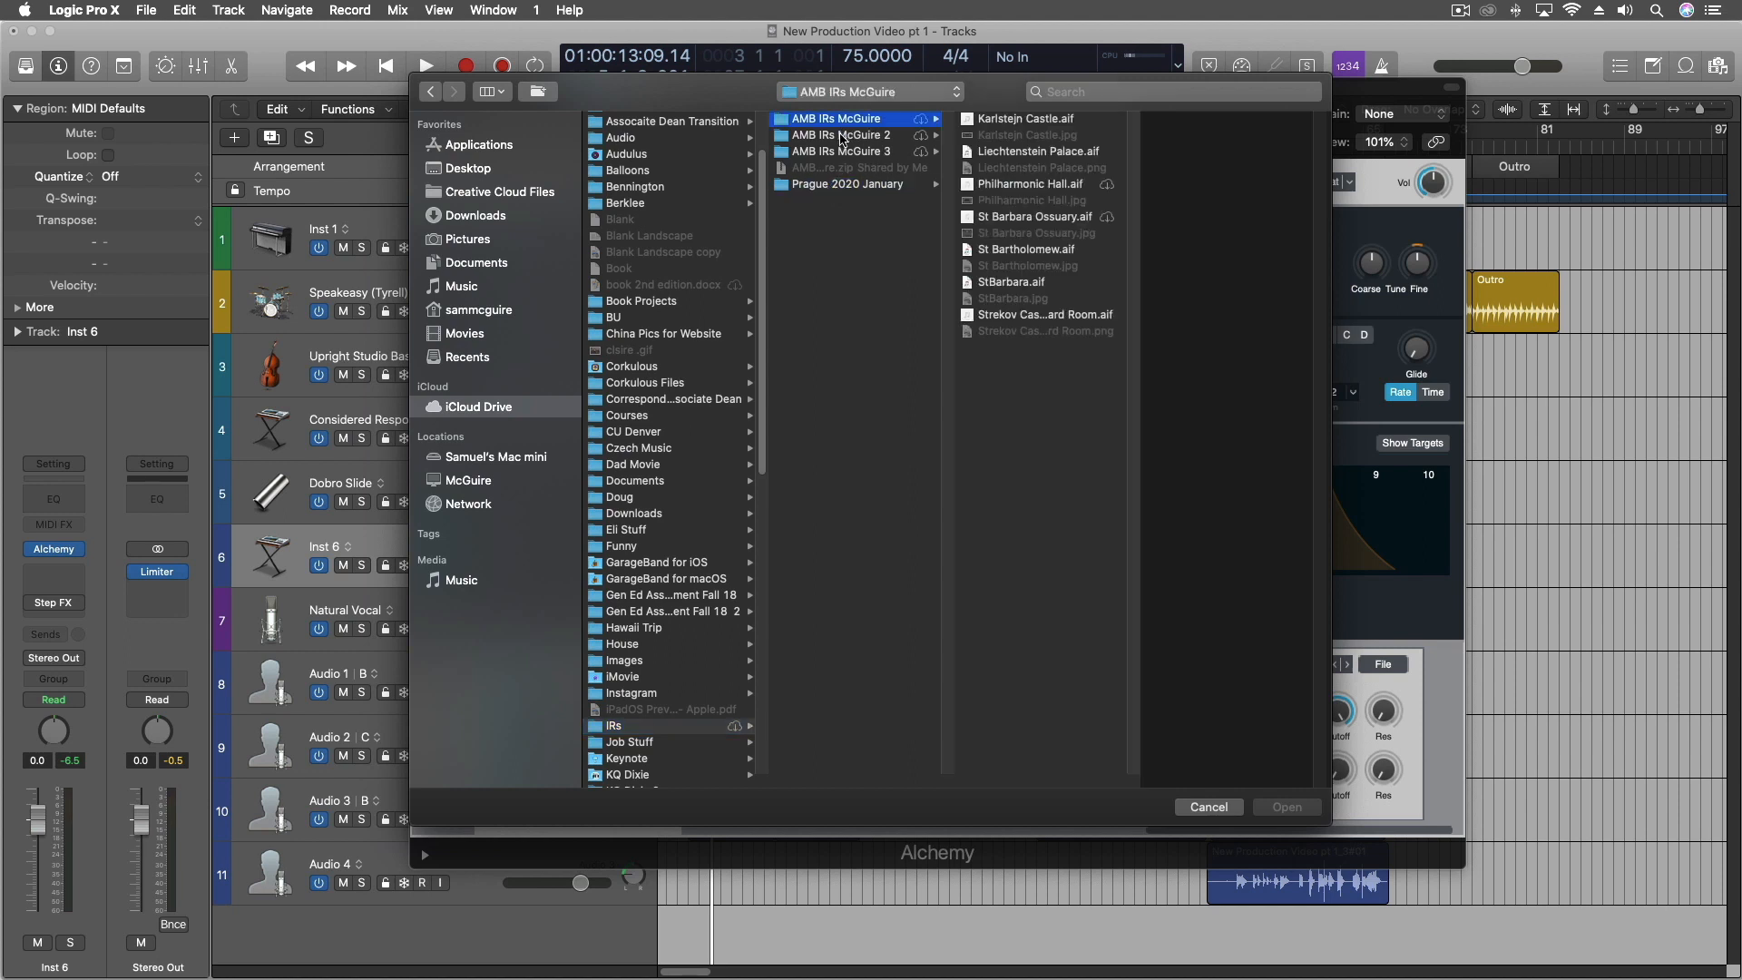
pyautogui.click(843, 136)
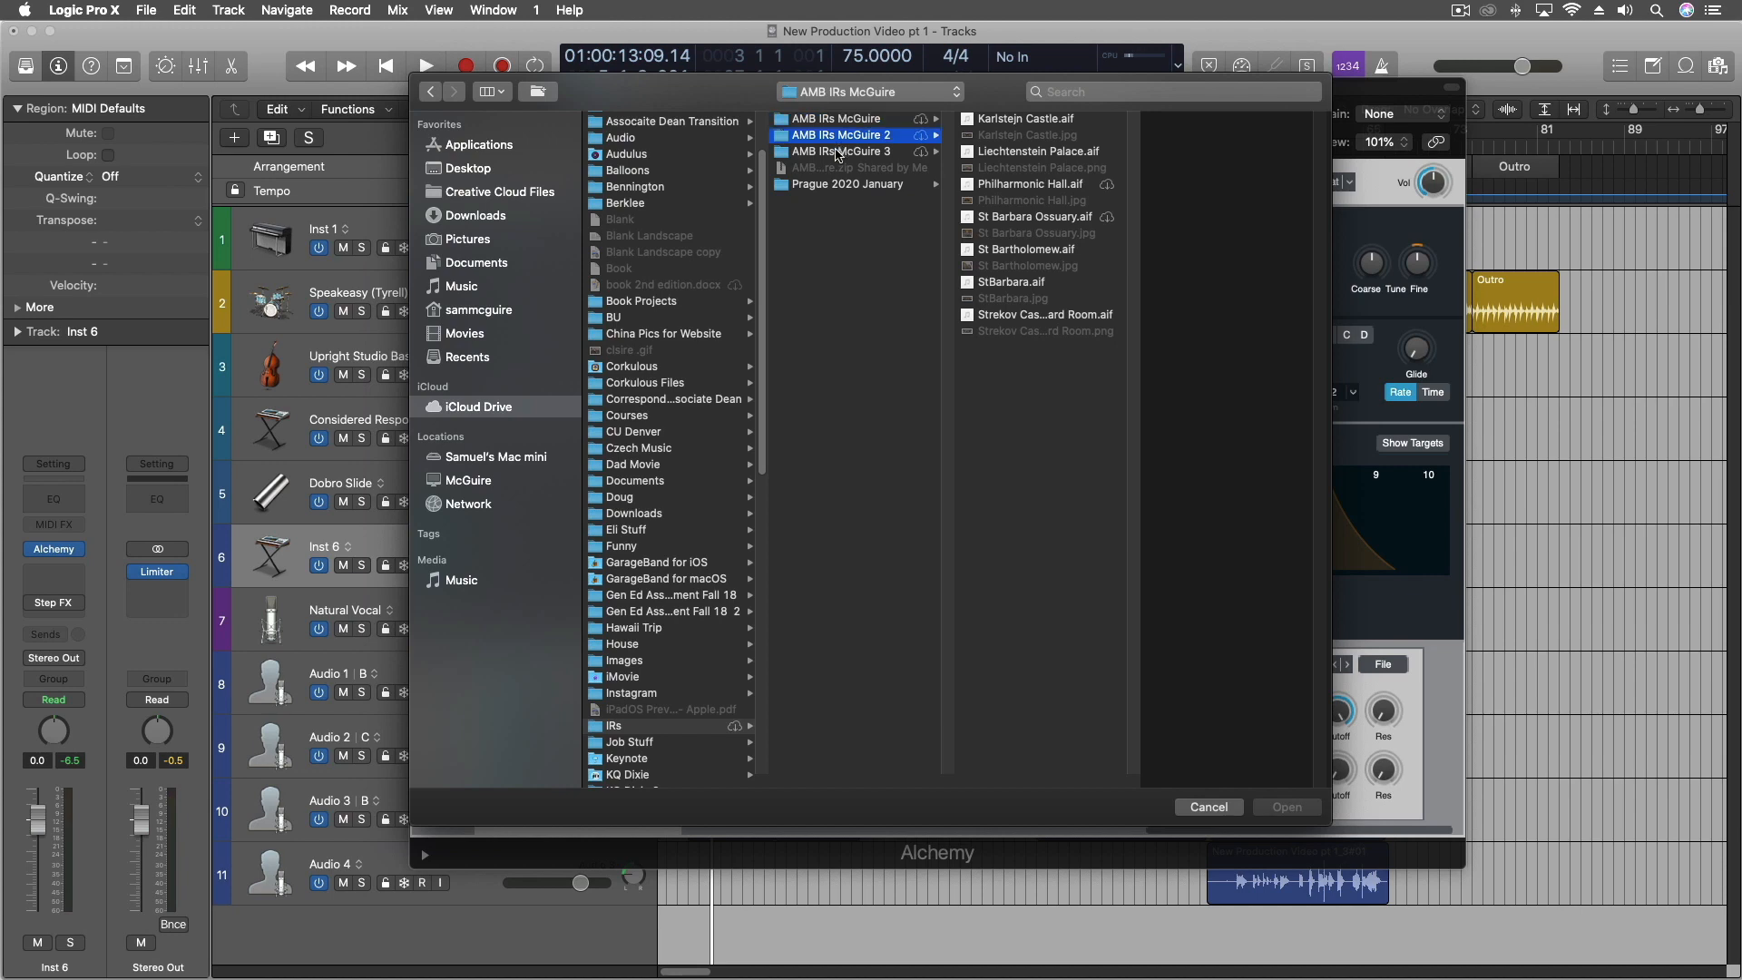
pyautogui.click(833, 153)
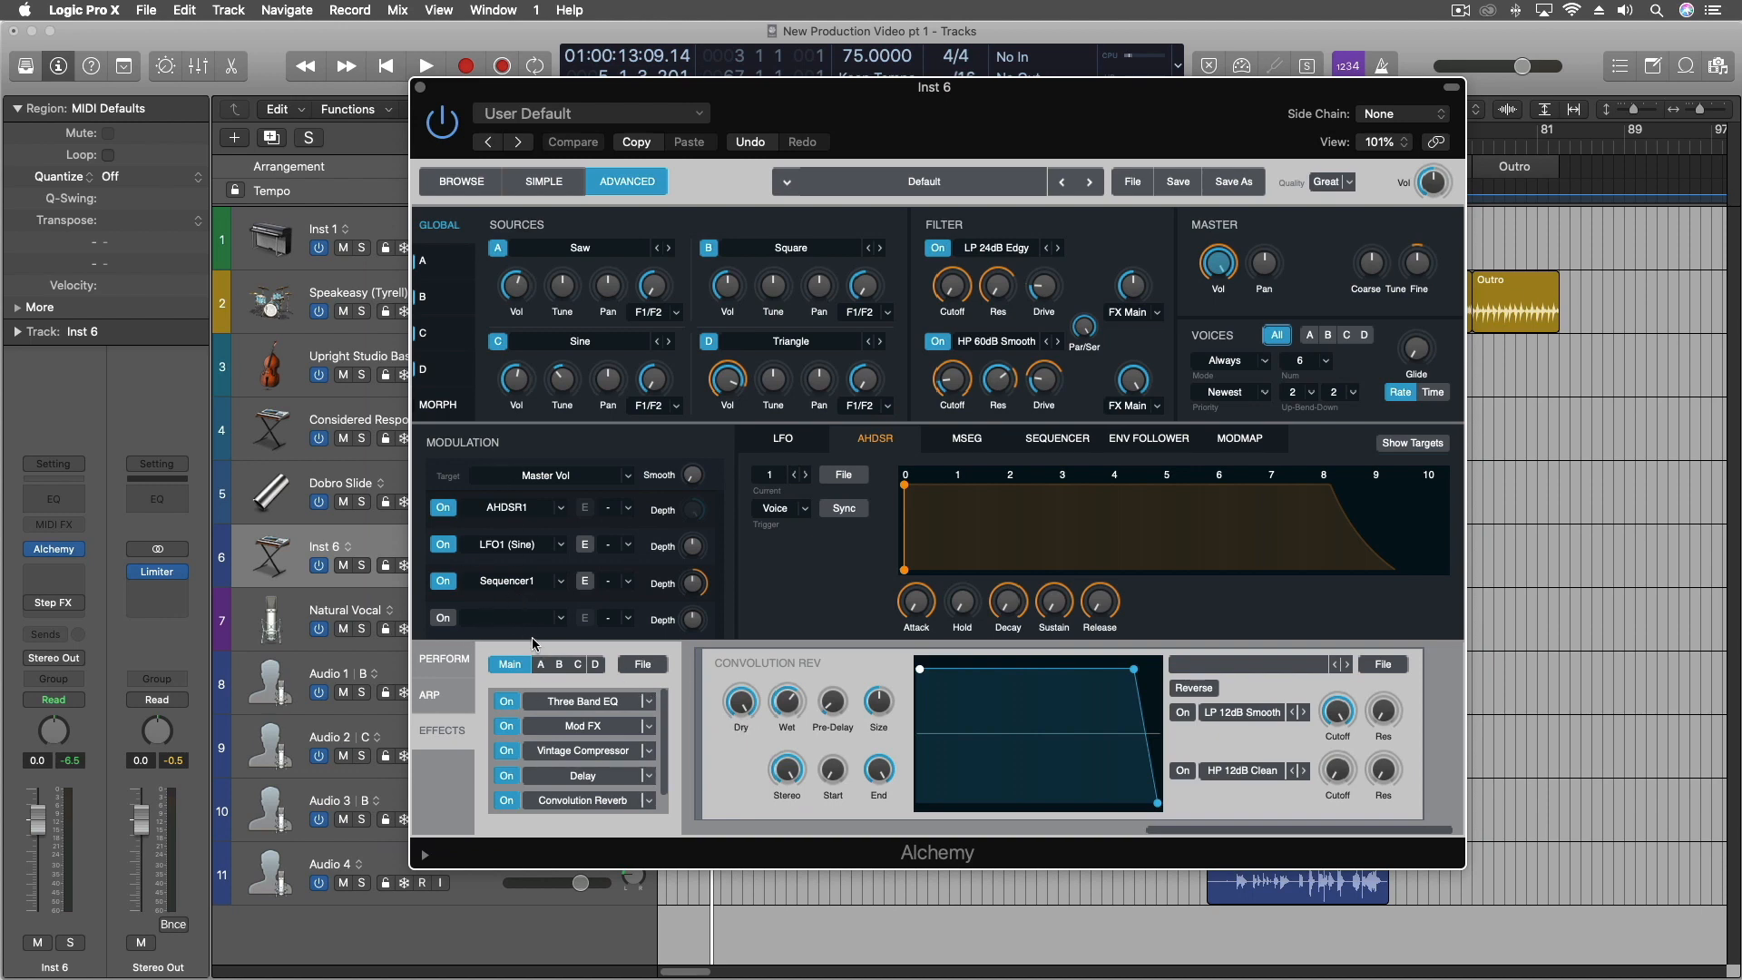
# Add a new sequencer as a modulation source for the convolution reverb's Wet control.
pyautogui.click(560, 620)
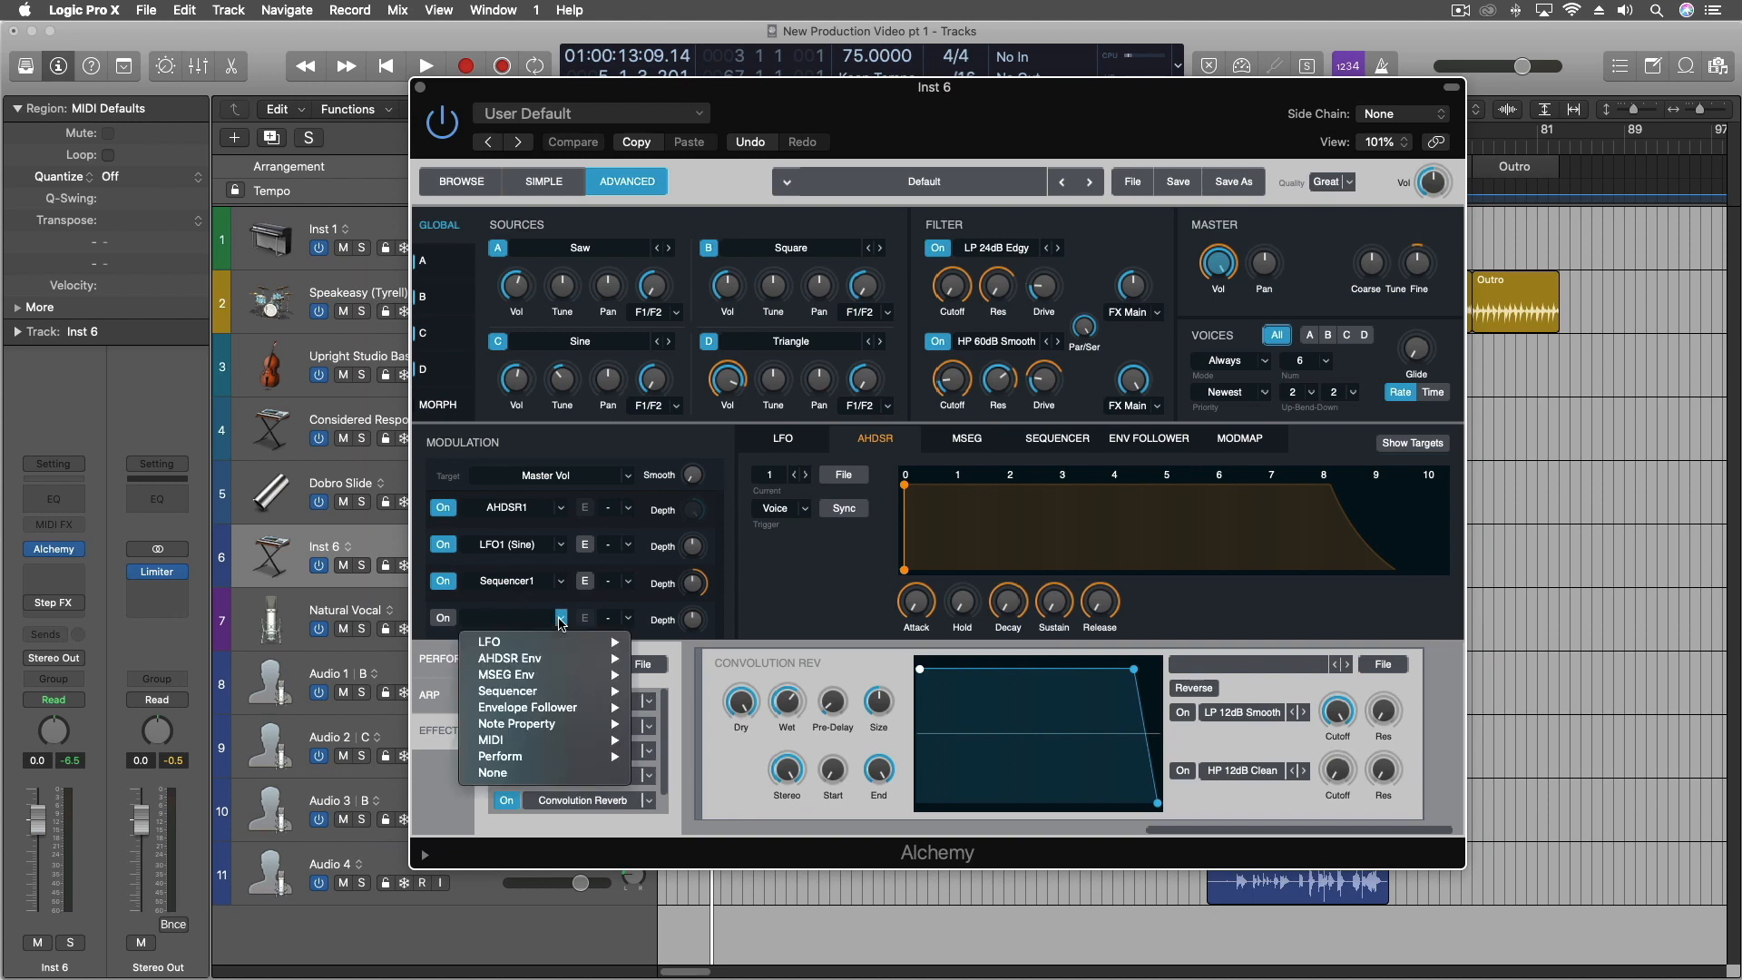
pyautogui.click(558, 614)
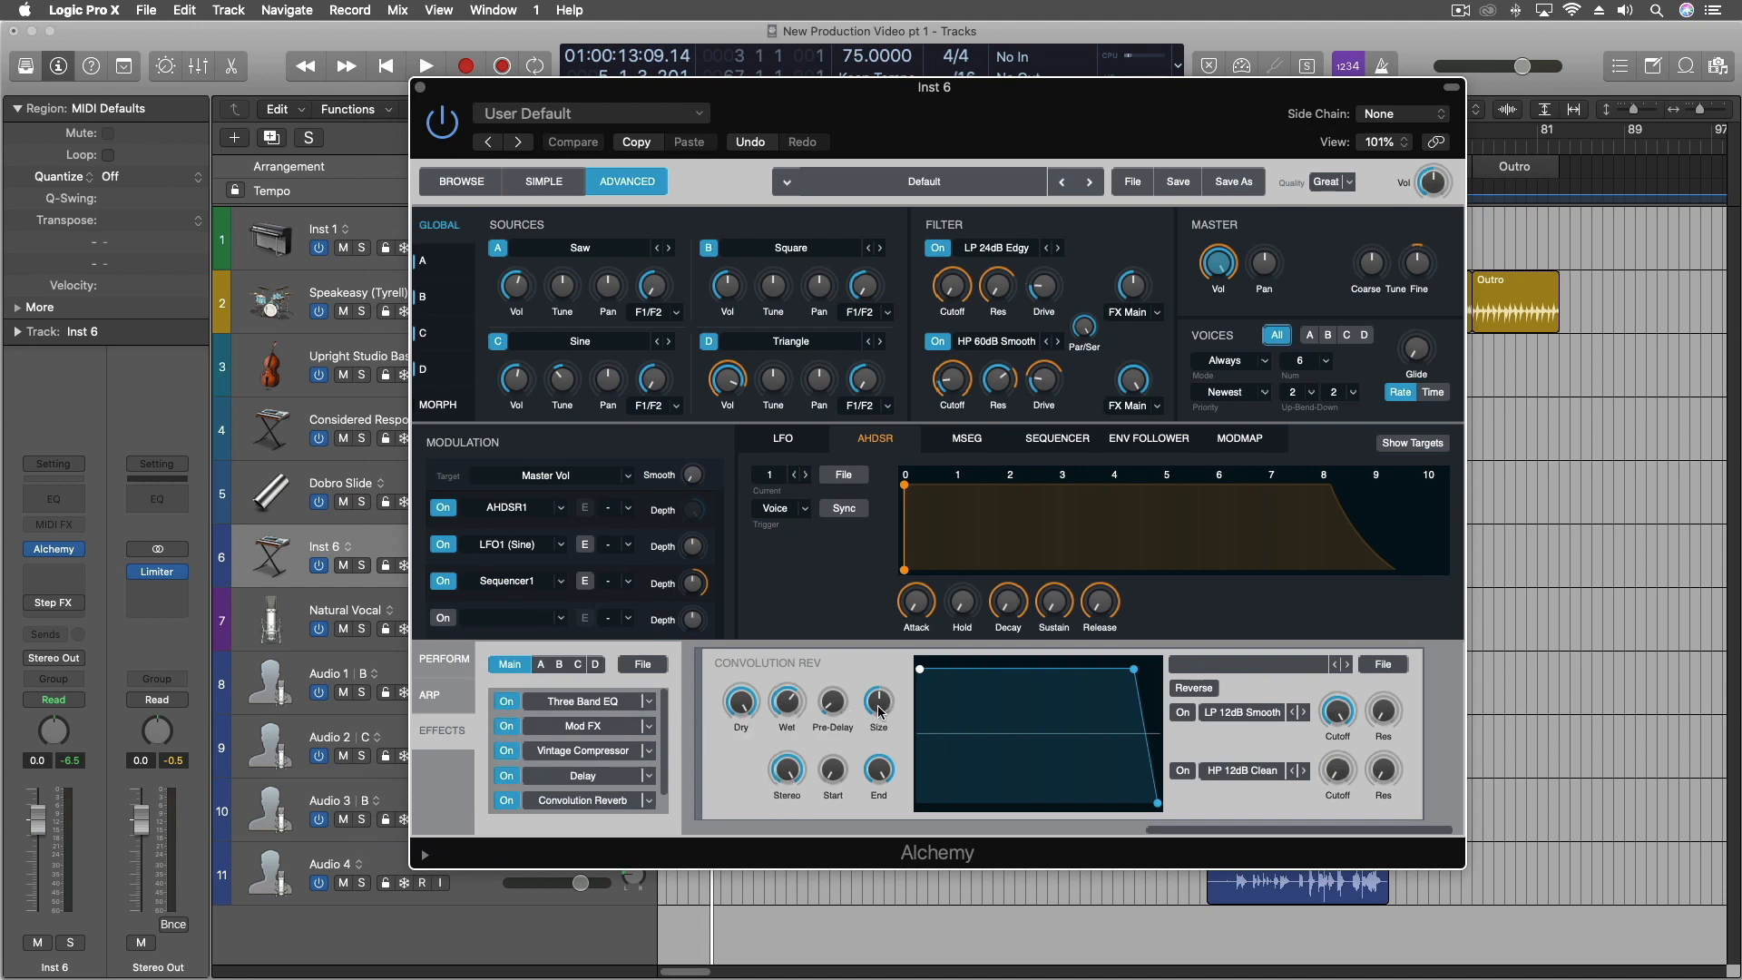
pyautogui.rightClick(789, 703)
pyautogui.moveTo(806, 714)
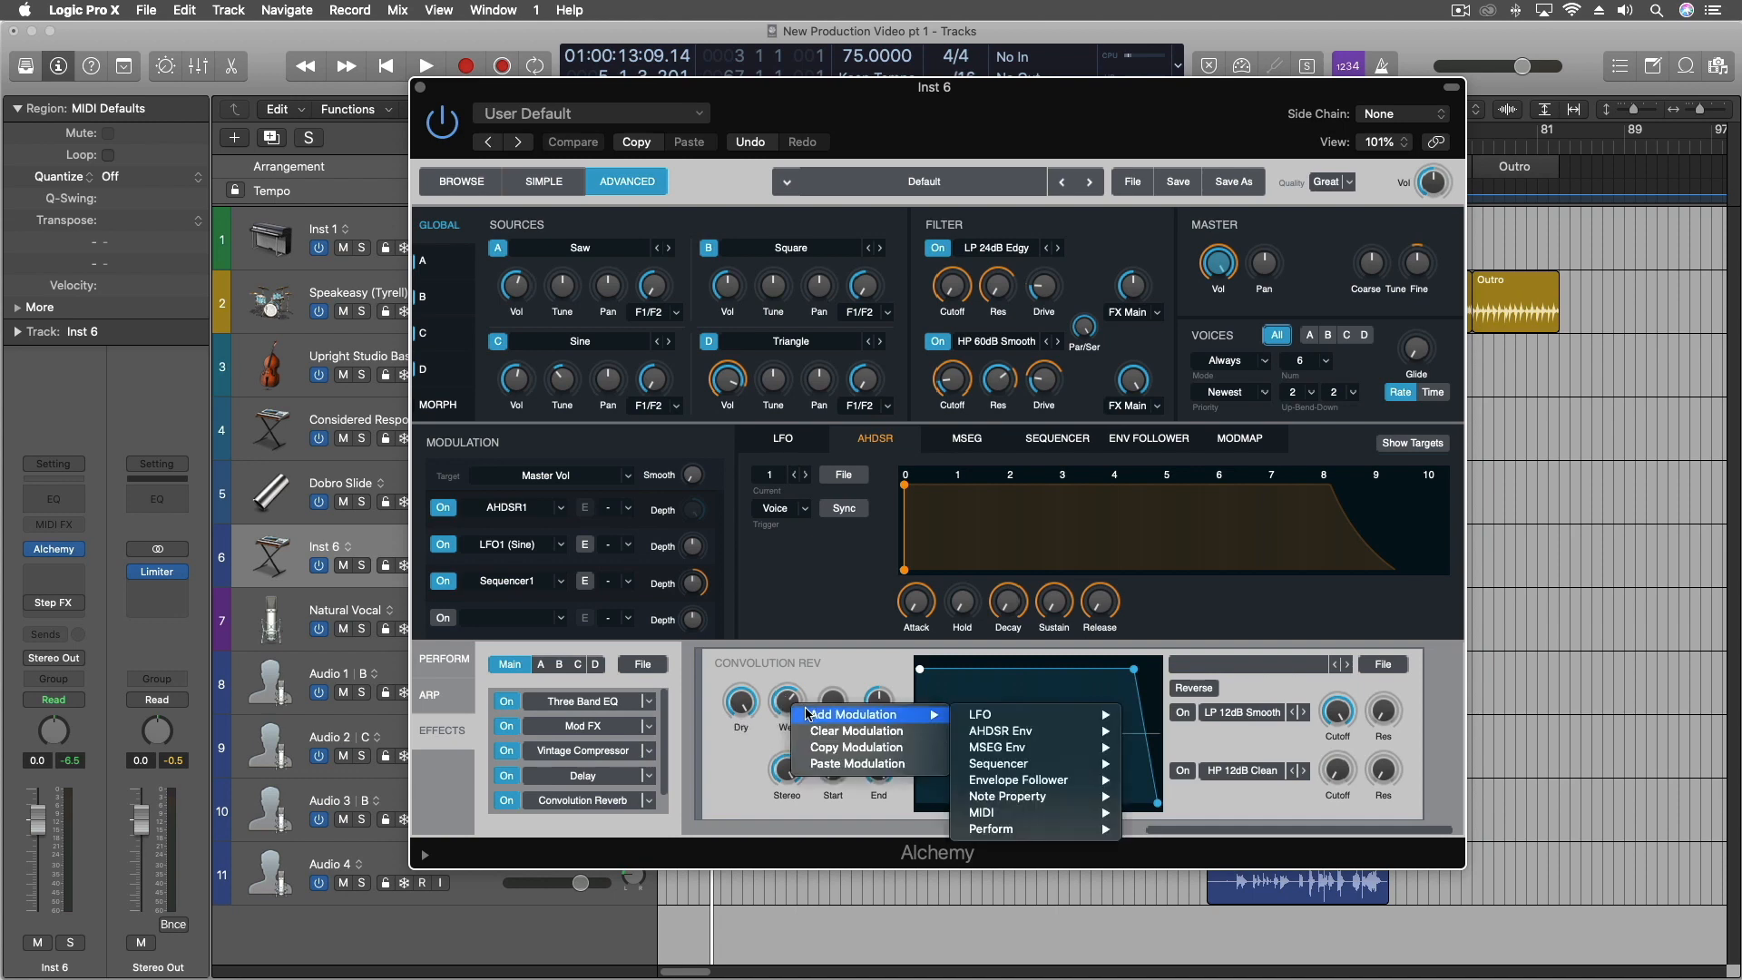
pyautogui.moveTo(988, 723)
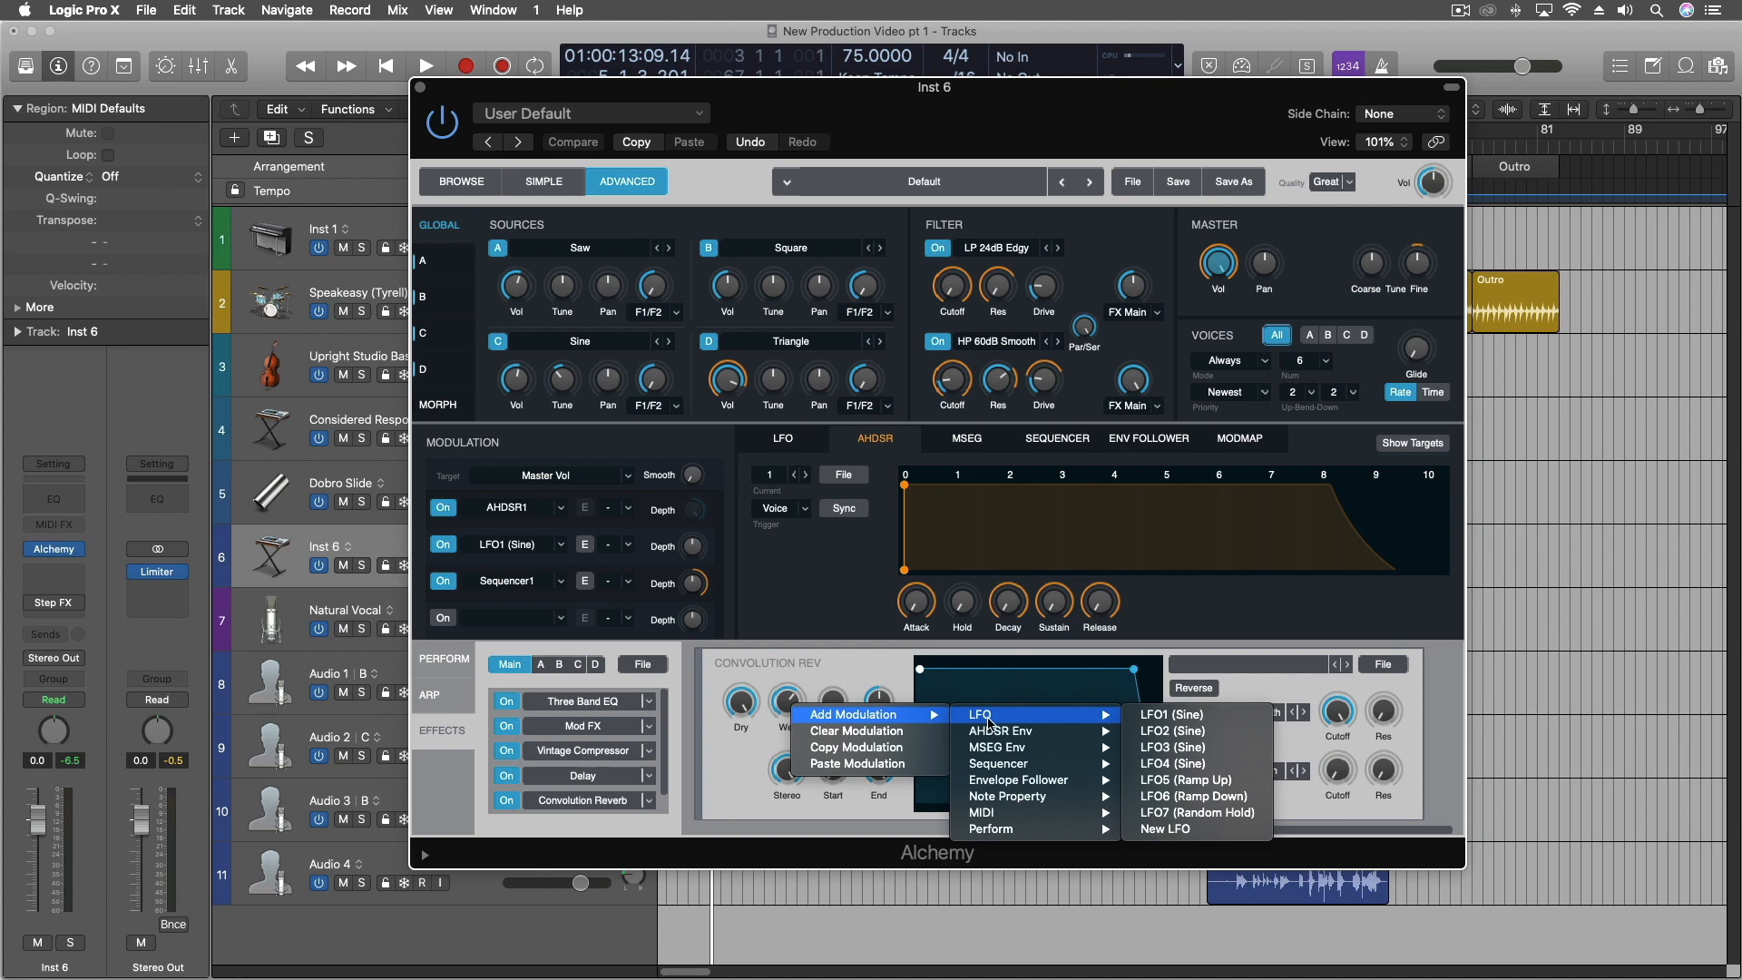
pyautogui.moveTo(1056, 767)
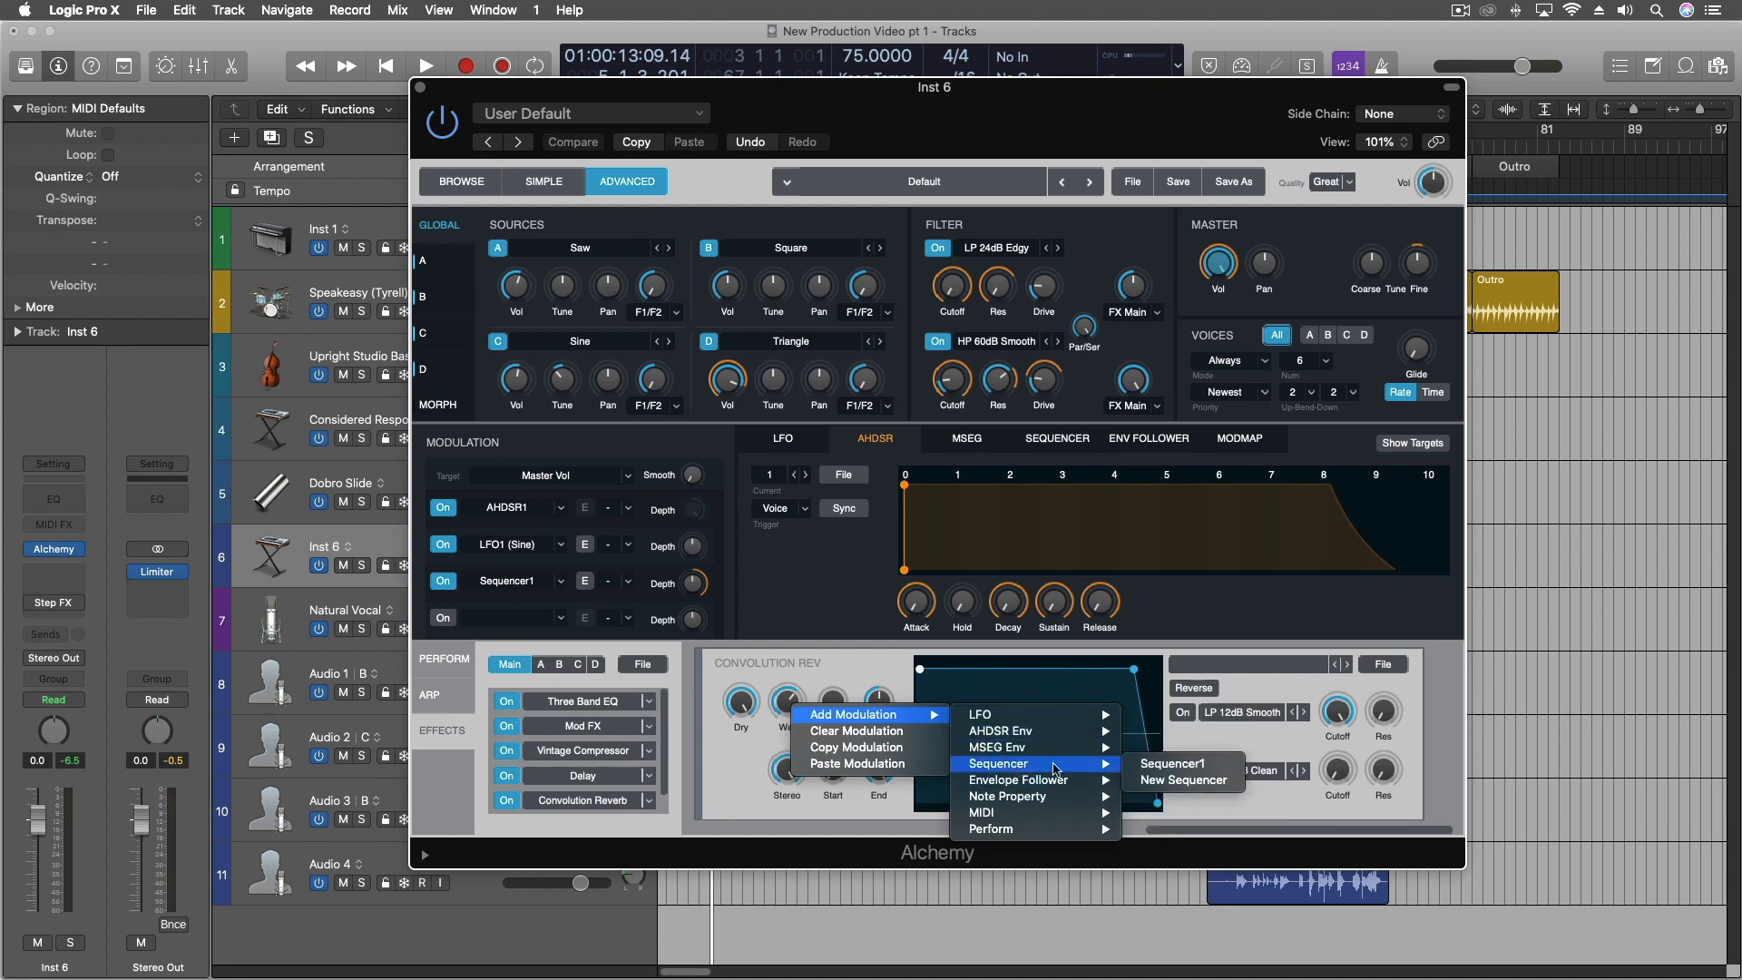
pyautogui.click(1182, 780)
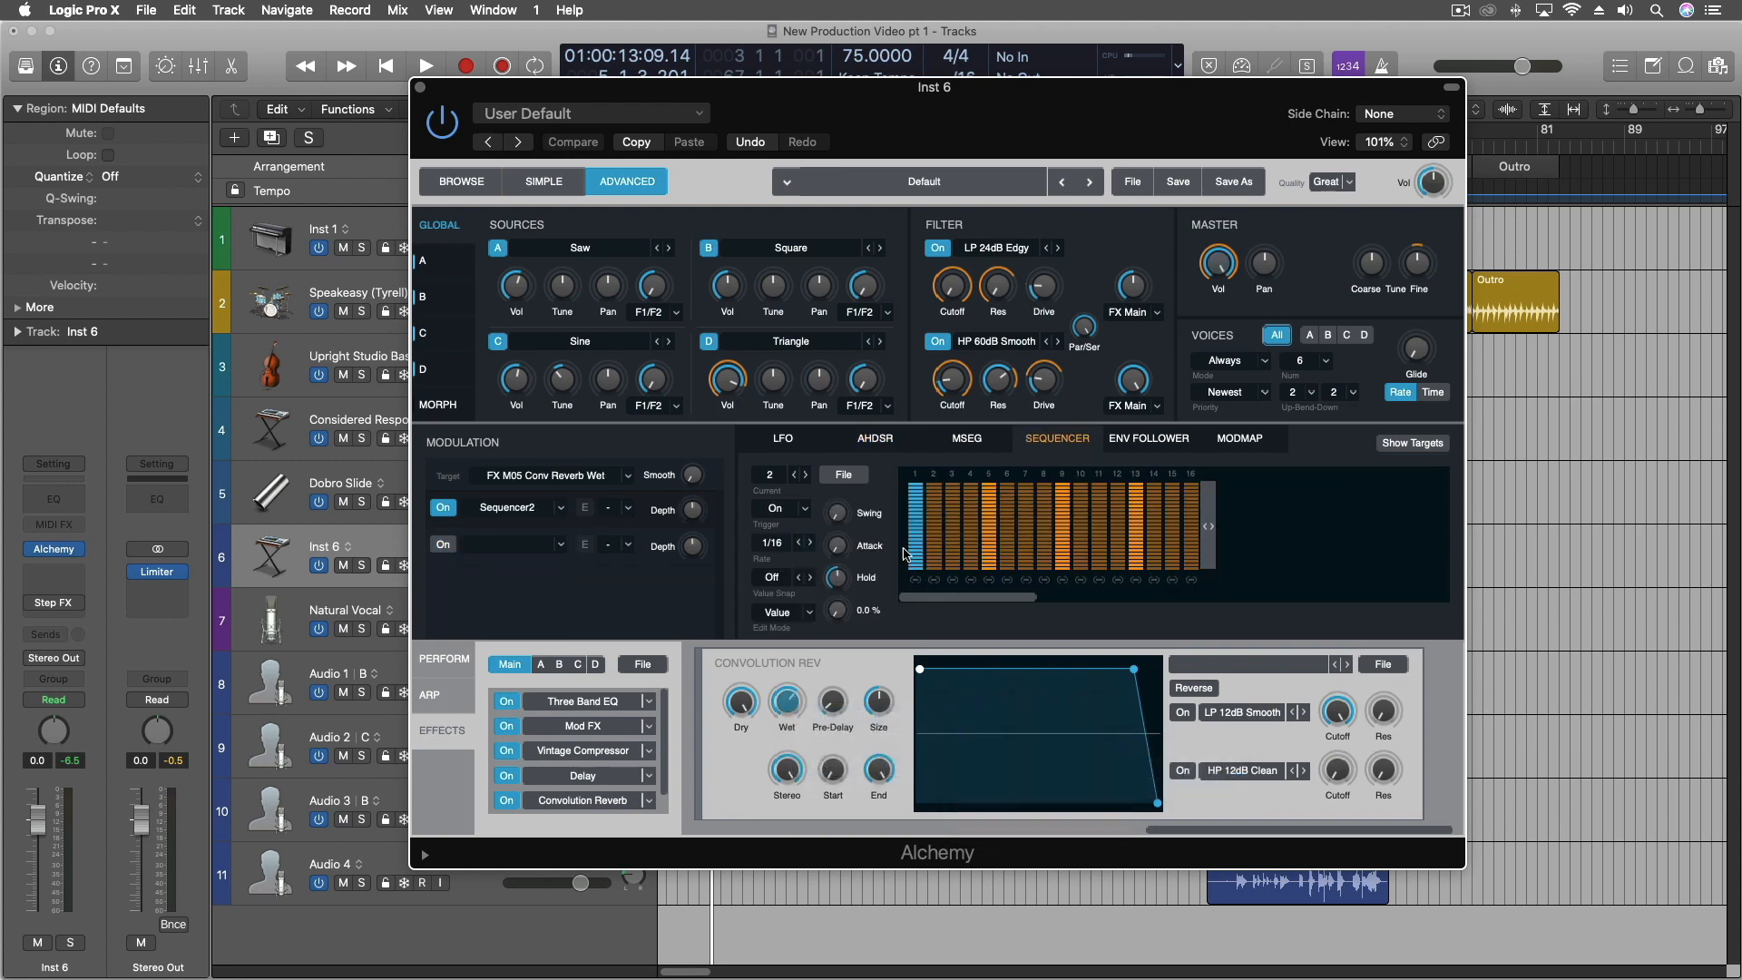
# Draw the sequencer's 16 steps as a curve dipping mid-pattern and rising toward the end, and raise its modulation depth.
pyautogui.moveTo(917, 499)
pyautogui.mouseDown()
pyautogui.moveTo(993, 525)
pyautogui.moveTo(1216, 504)
pyautogui.moveTo(961, 542)
pyautogui.moveTo(1166, 516)
pyautogui.mouseUp()
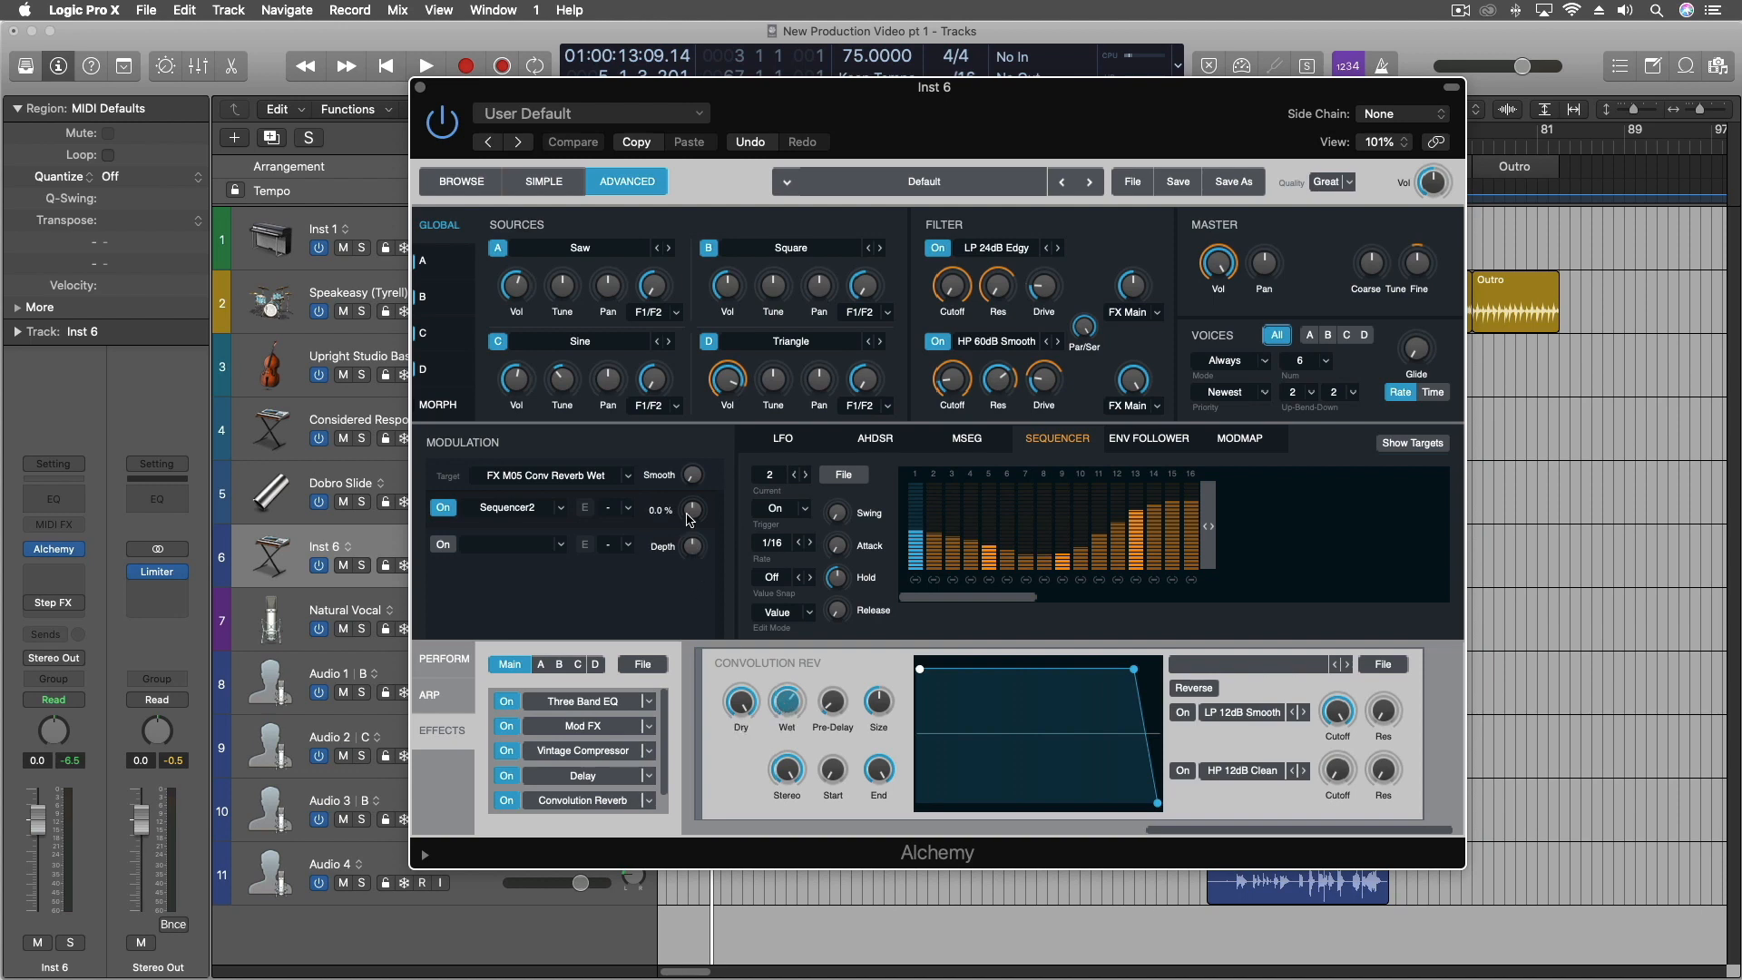
pyautogui.moveTo(688, 511); pyautogui.dragTo(682, 394)
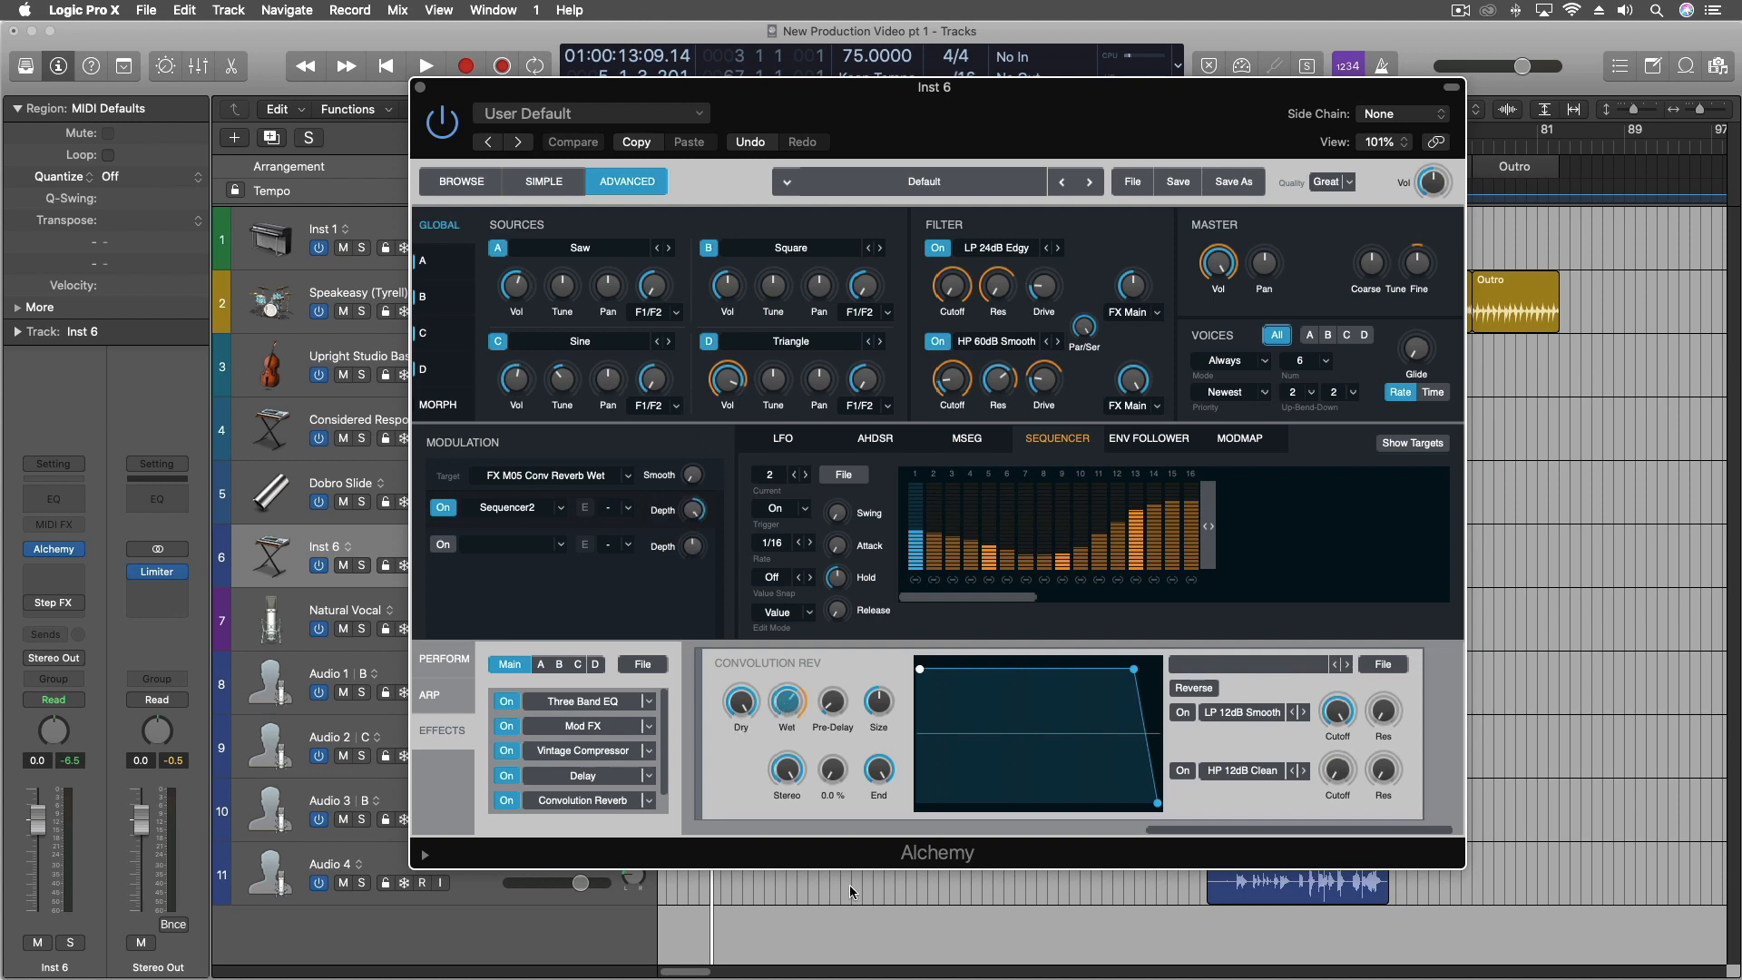
# Examine the modulation options of the convolution reverb's Dry, Stereo, low-pass Cutoff and Res controls, plus its preset file options.
pyautogui.rightClick(744, 708)
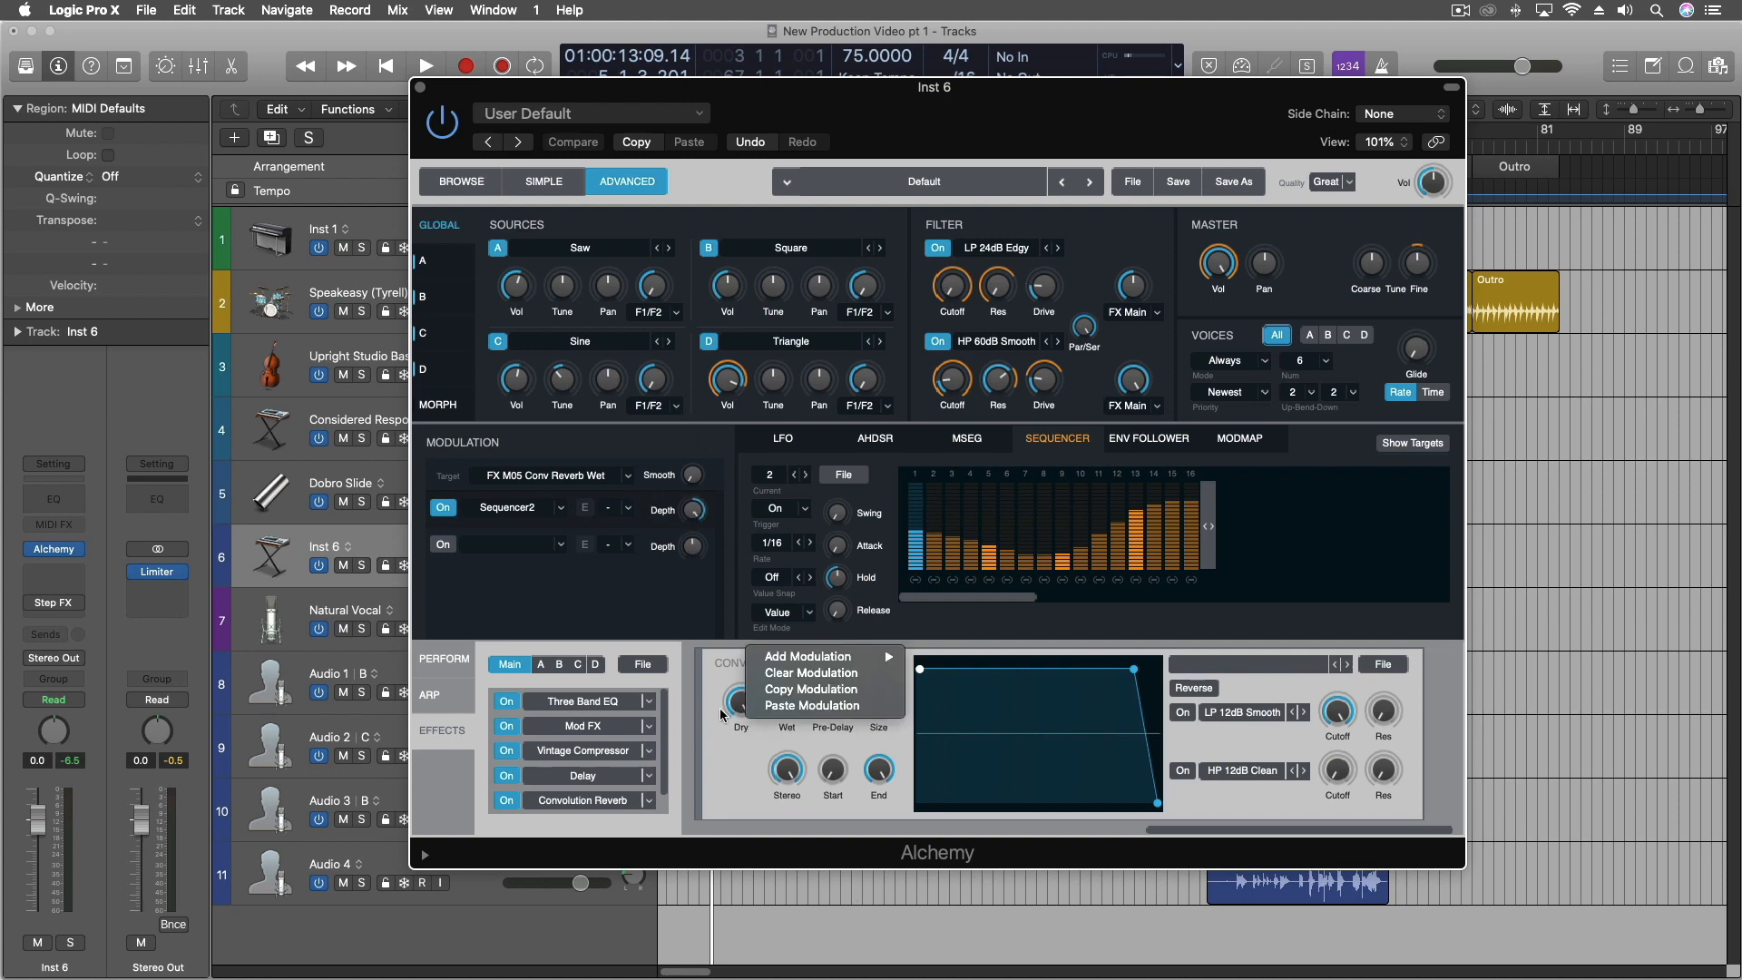
pyautogui.click(755, 750)
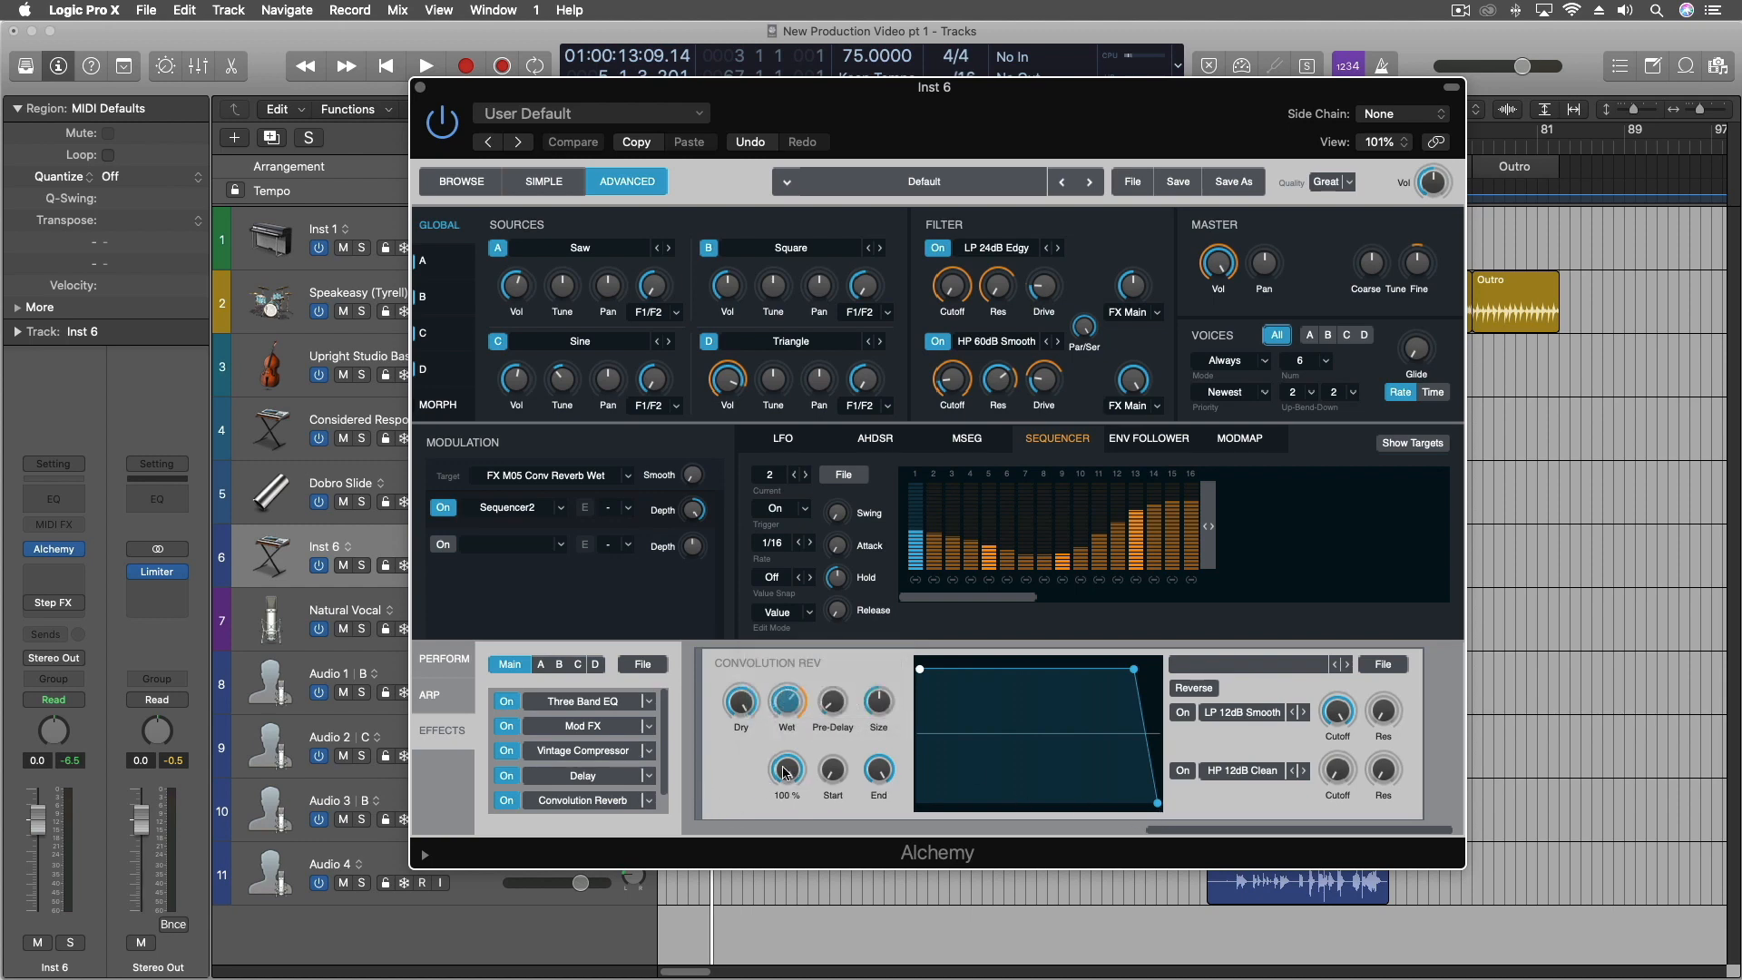
pyautogui.rightClick(786, 772)
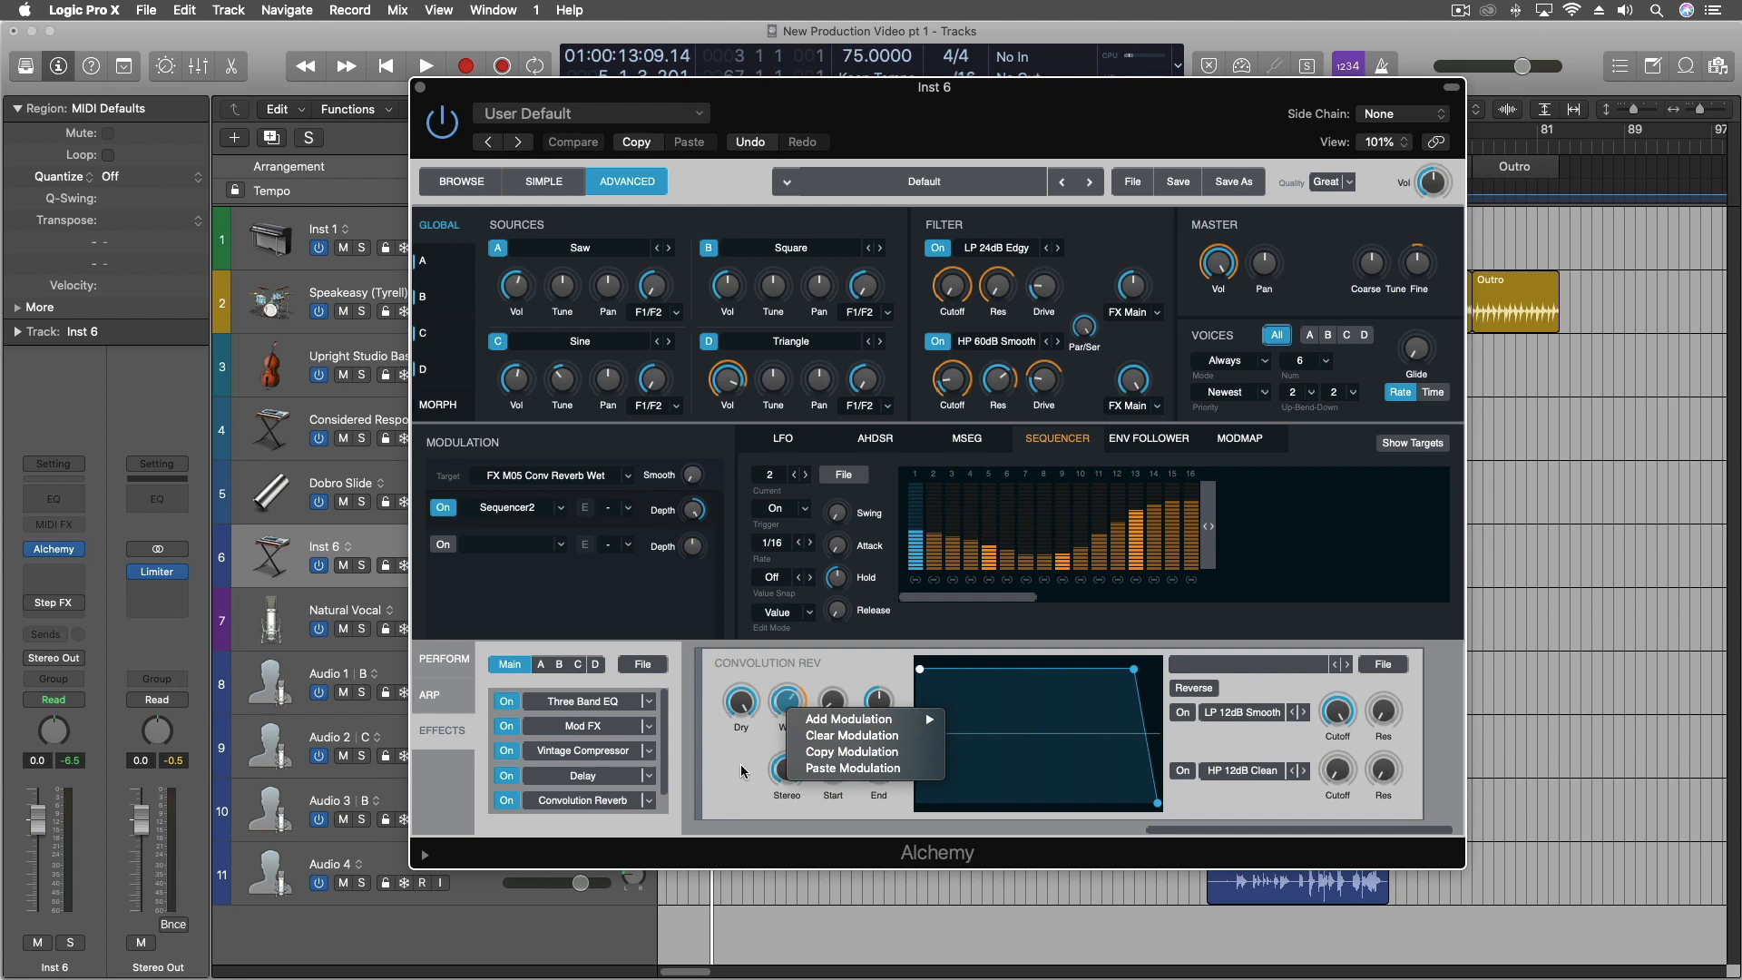
pyautogui.click(742, 772)
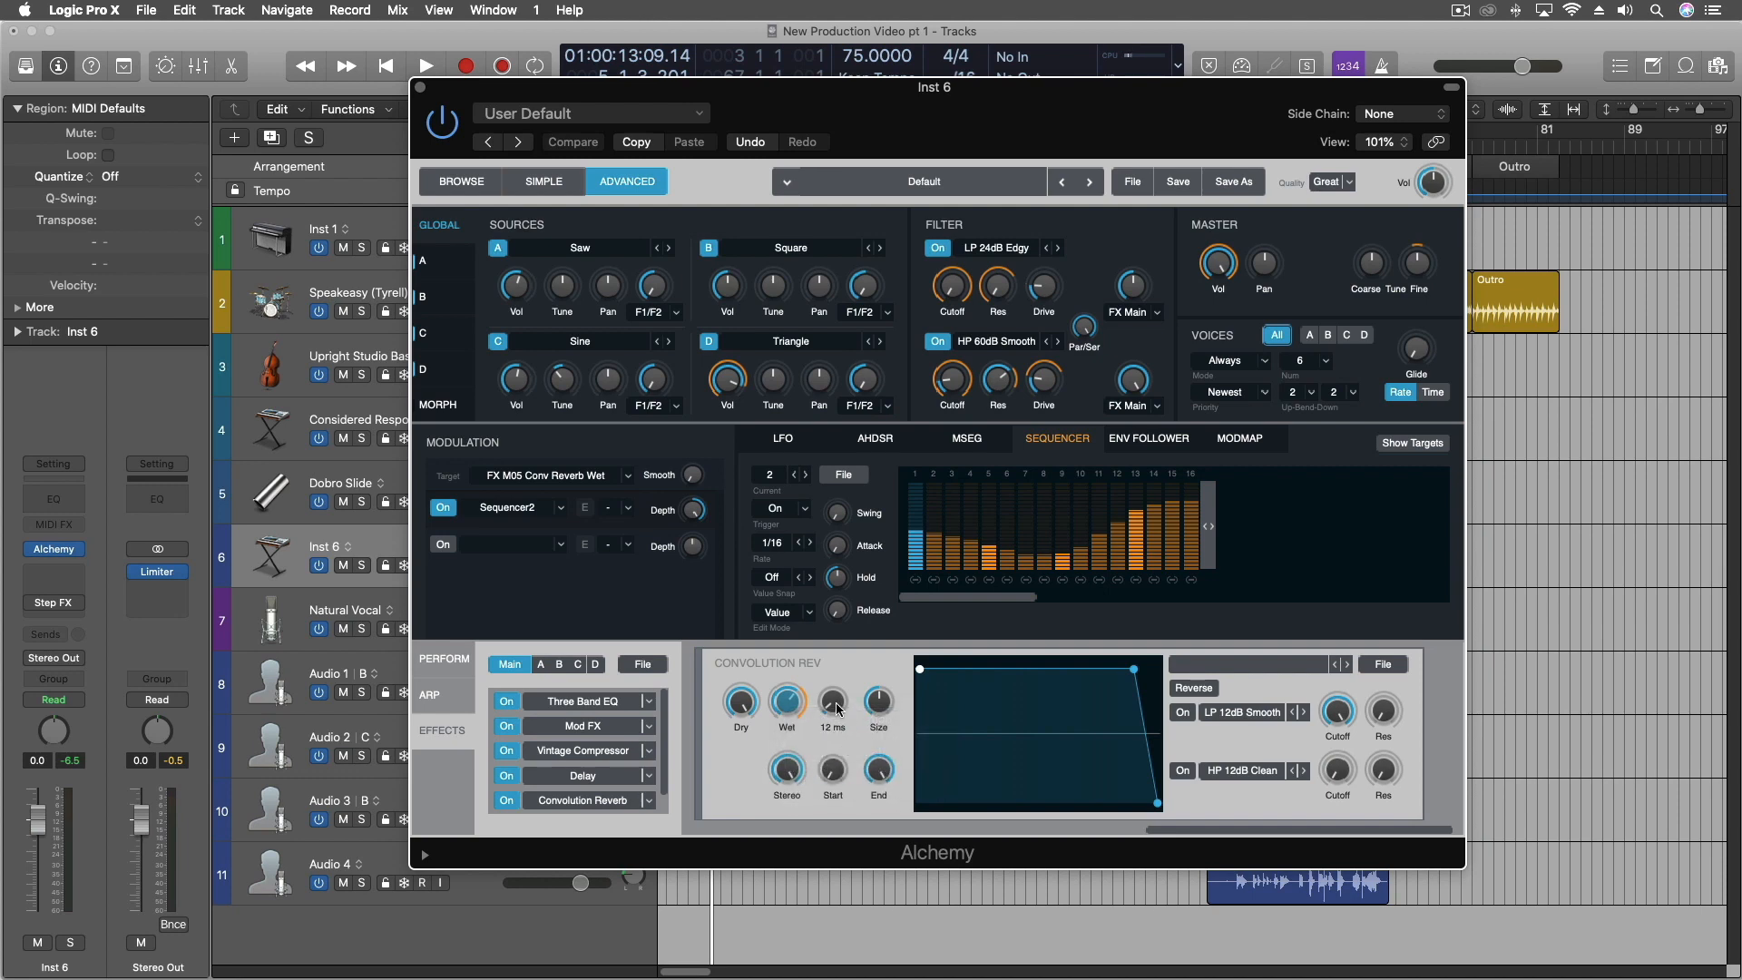
pyautogui.rightClick(1342, 716)
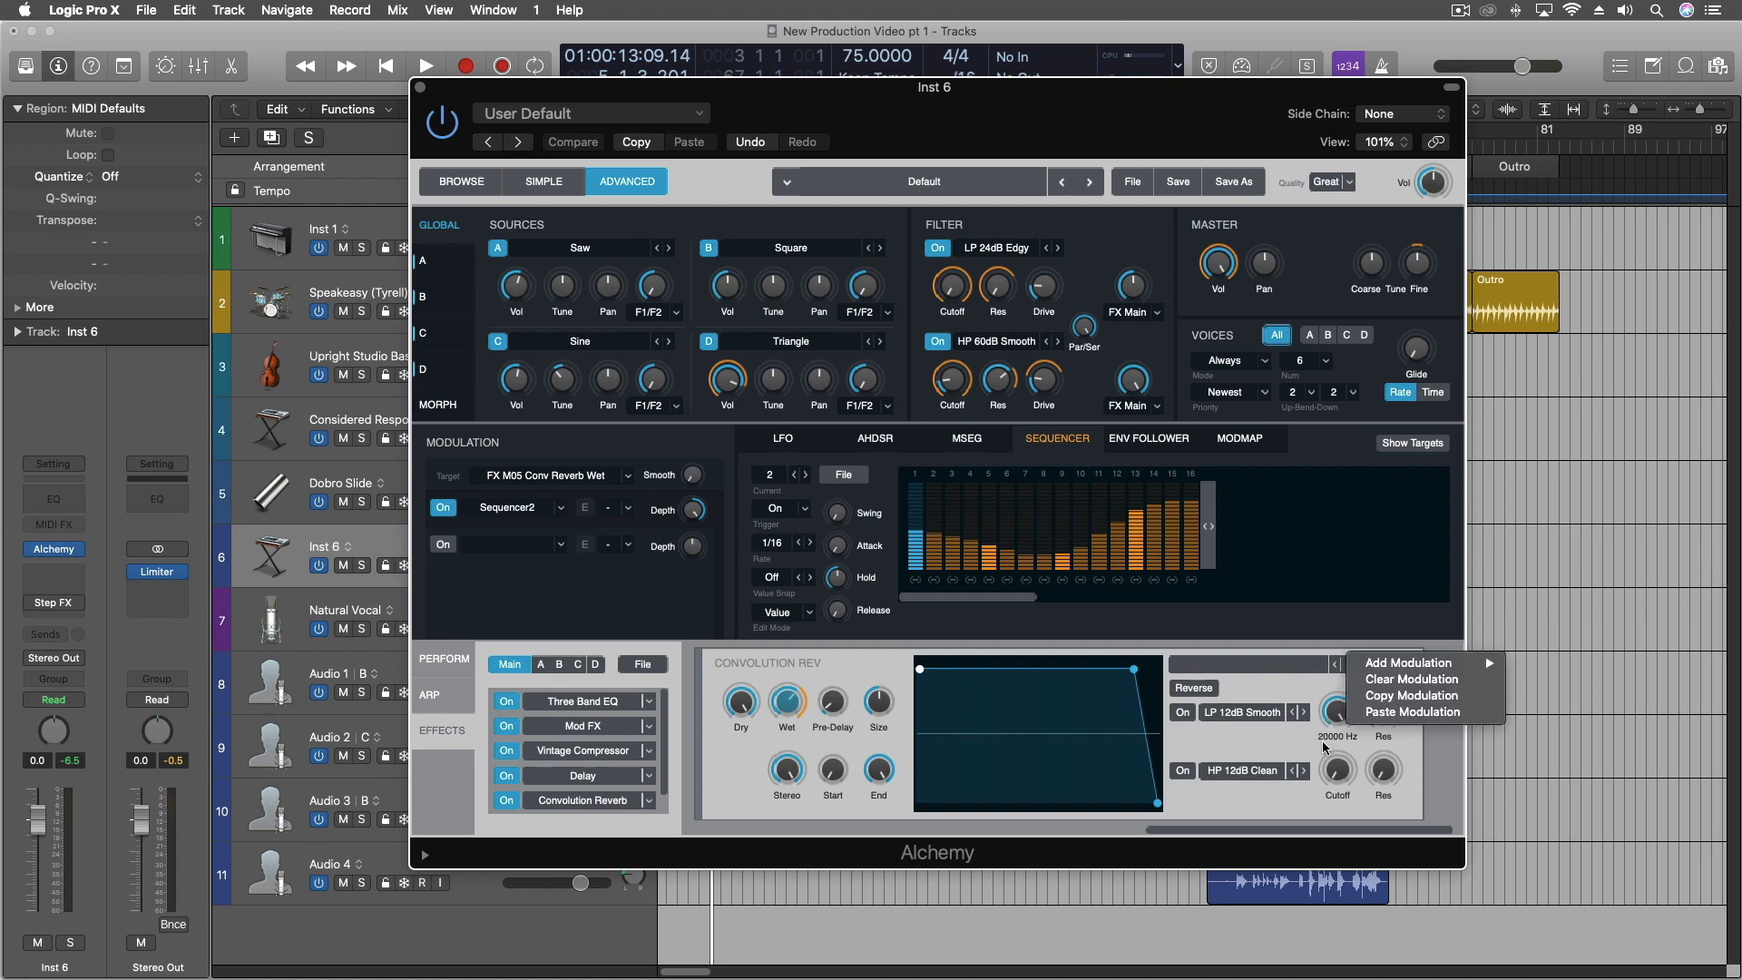
pyautogui.click(1353, 722)
pyautogui.rightClick(1380, 717)
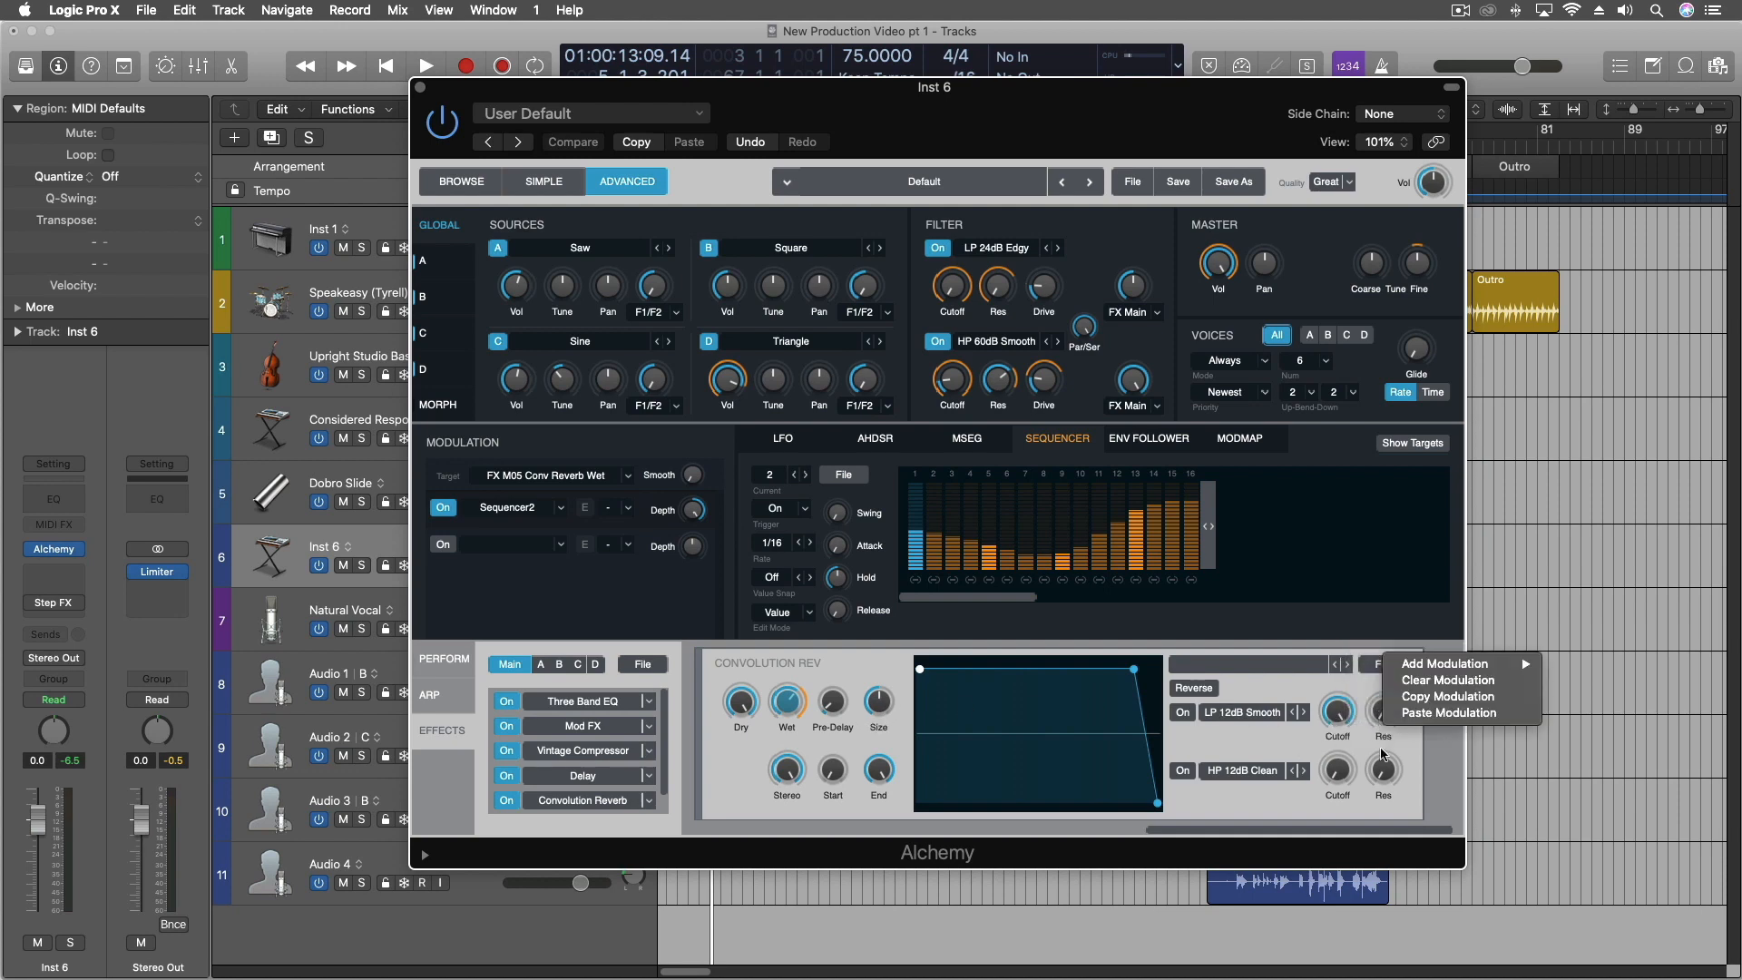
pyautogui.click(1257, 755)
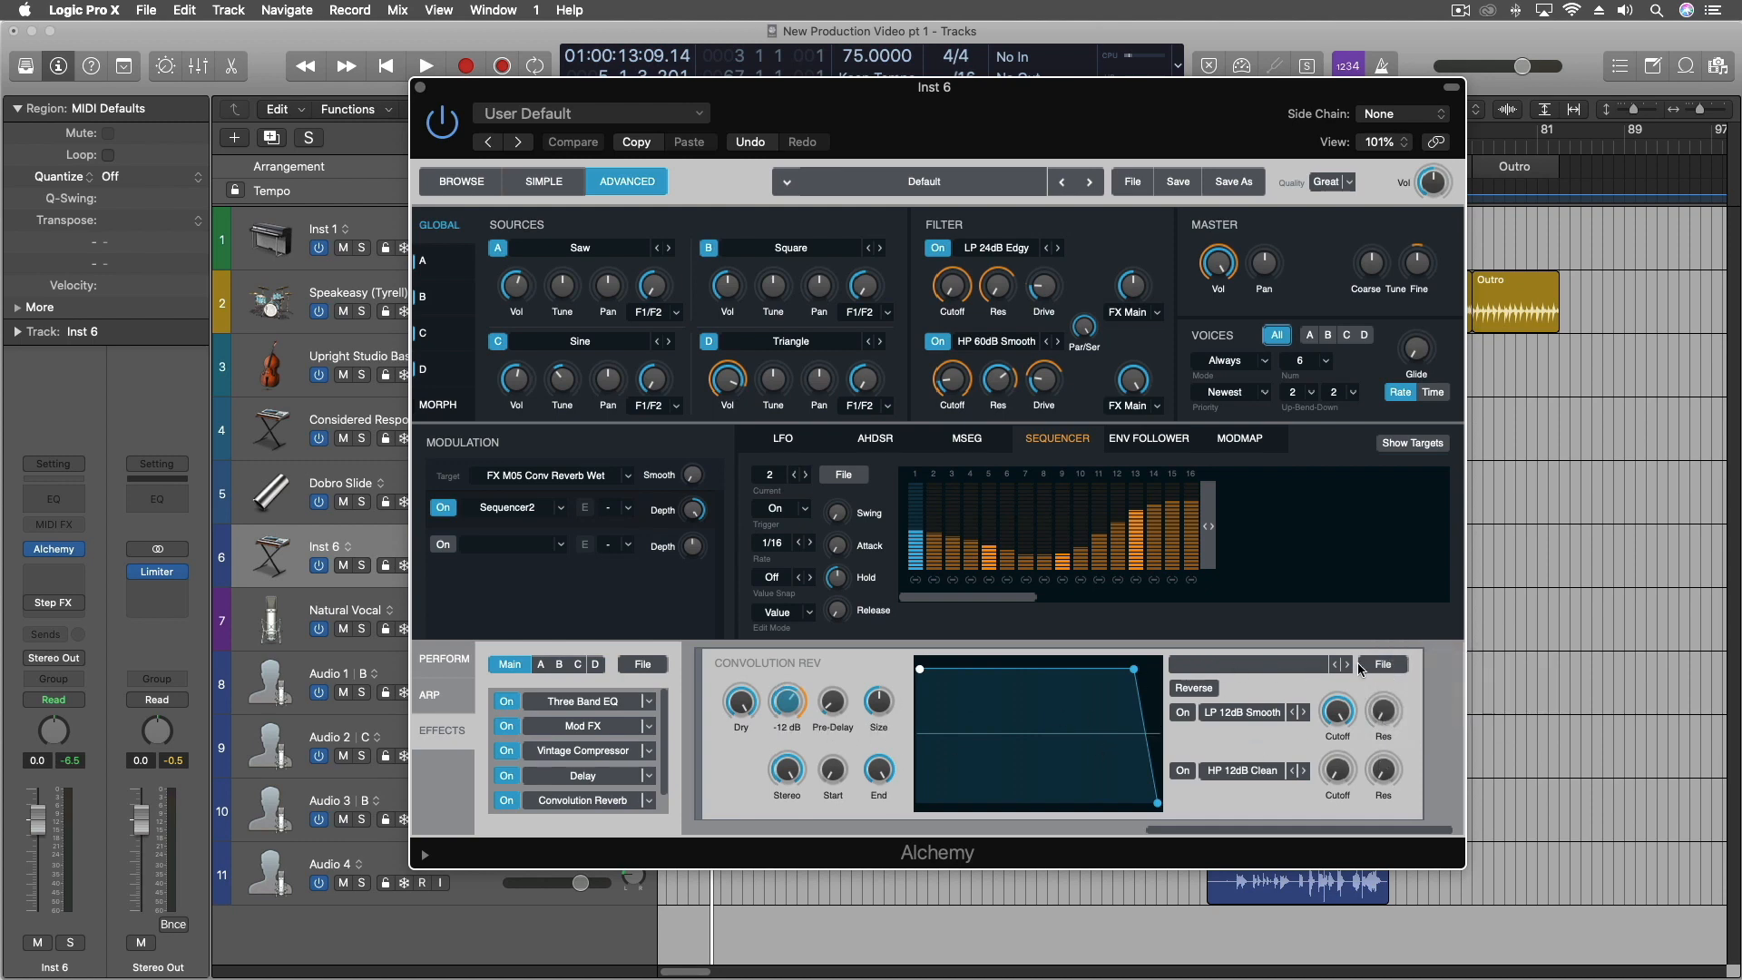
pyautogui.click(1393, 667)
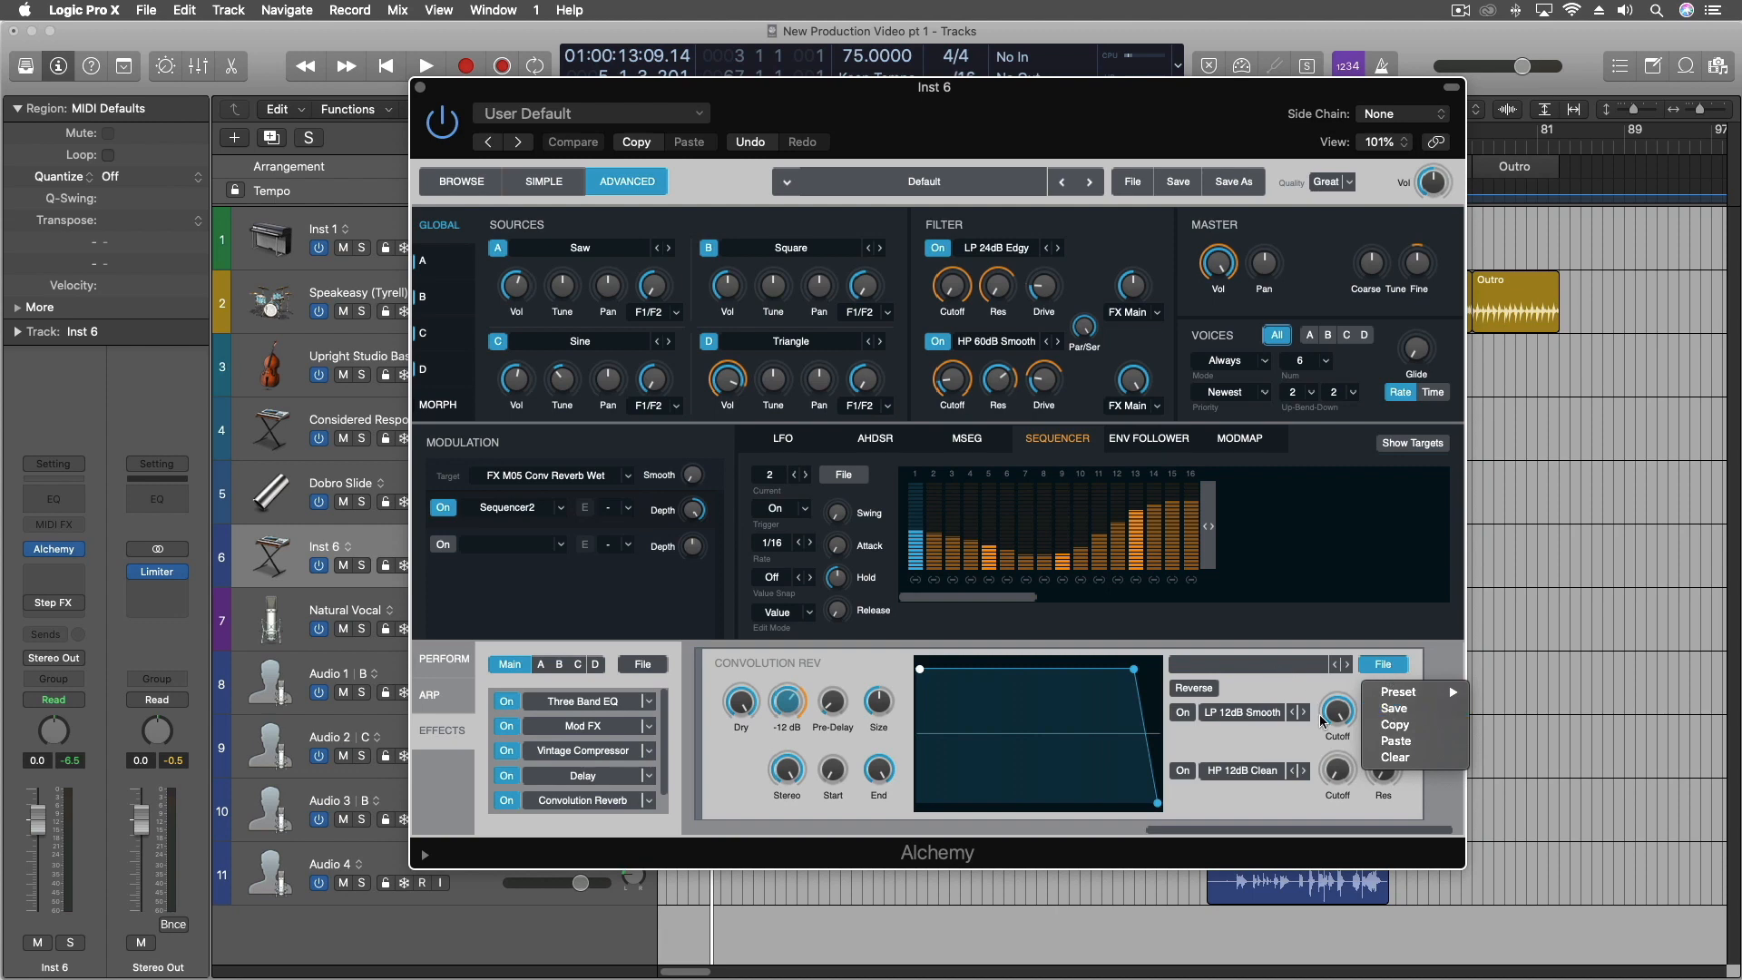
pyautogui.click(1205, 743)
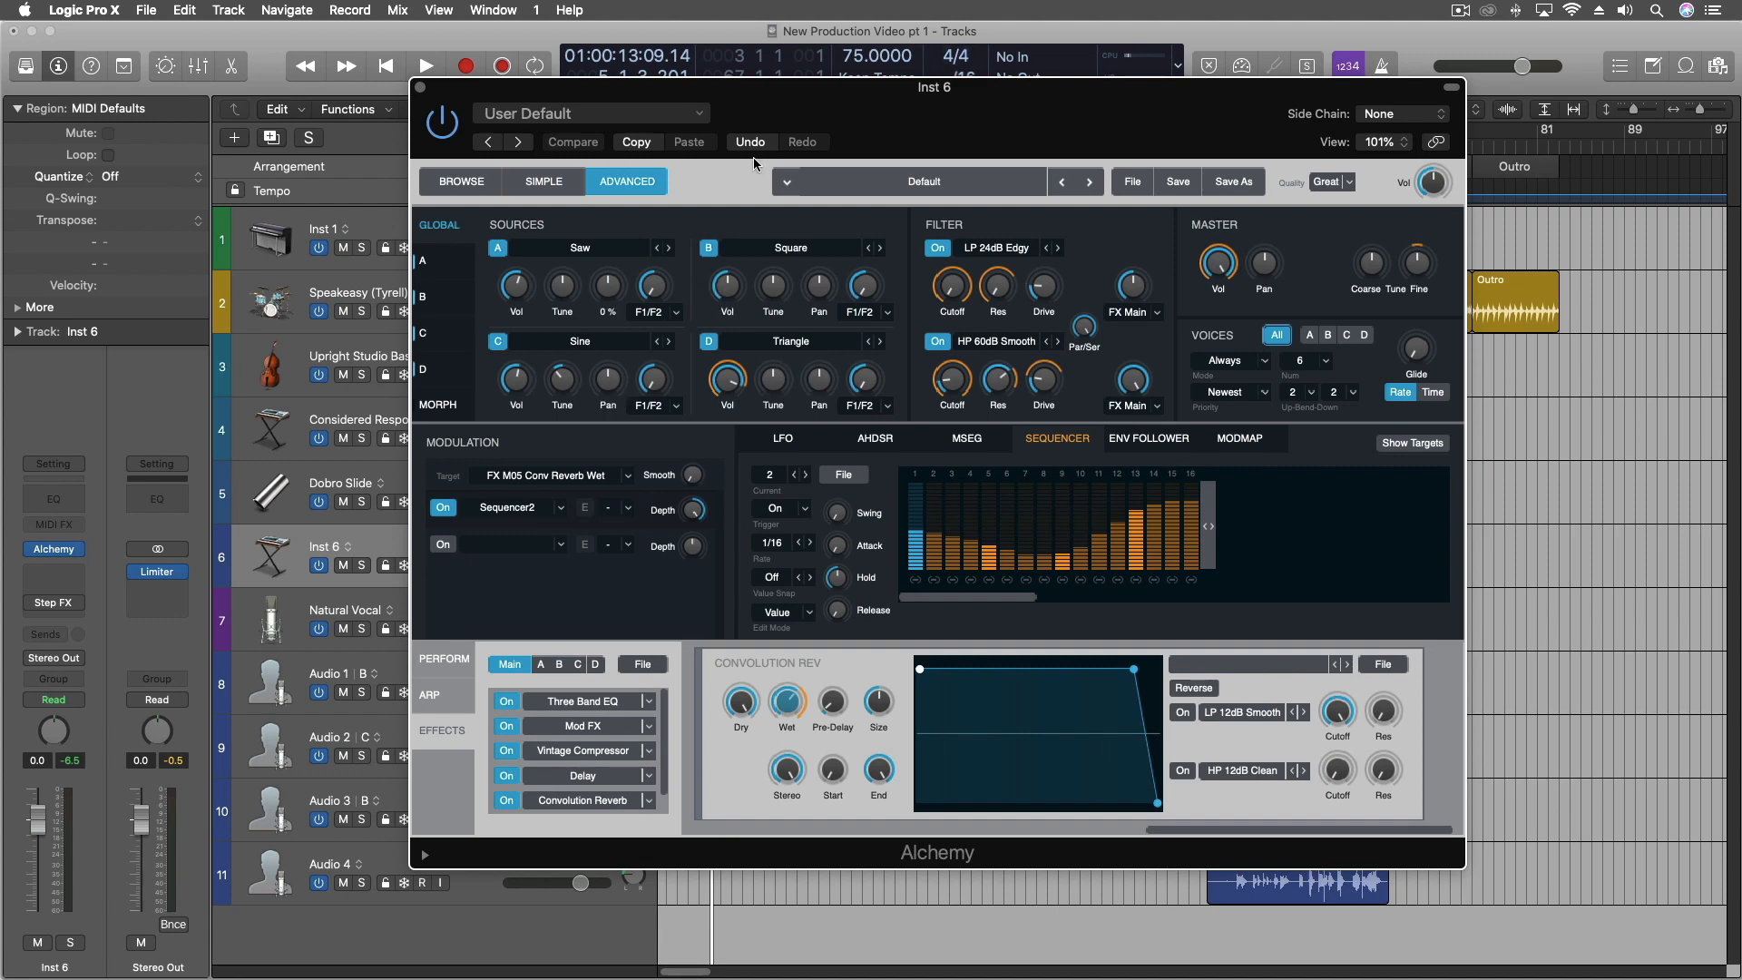
# Replace Alchemy on the Inst 6 track with the stereo Studio Strings instrument, closing both plug-in windows.
pyautogui.click(420, 88)
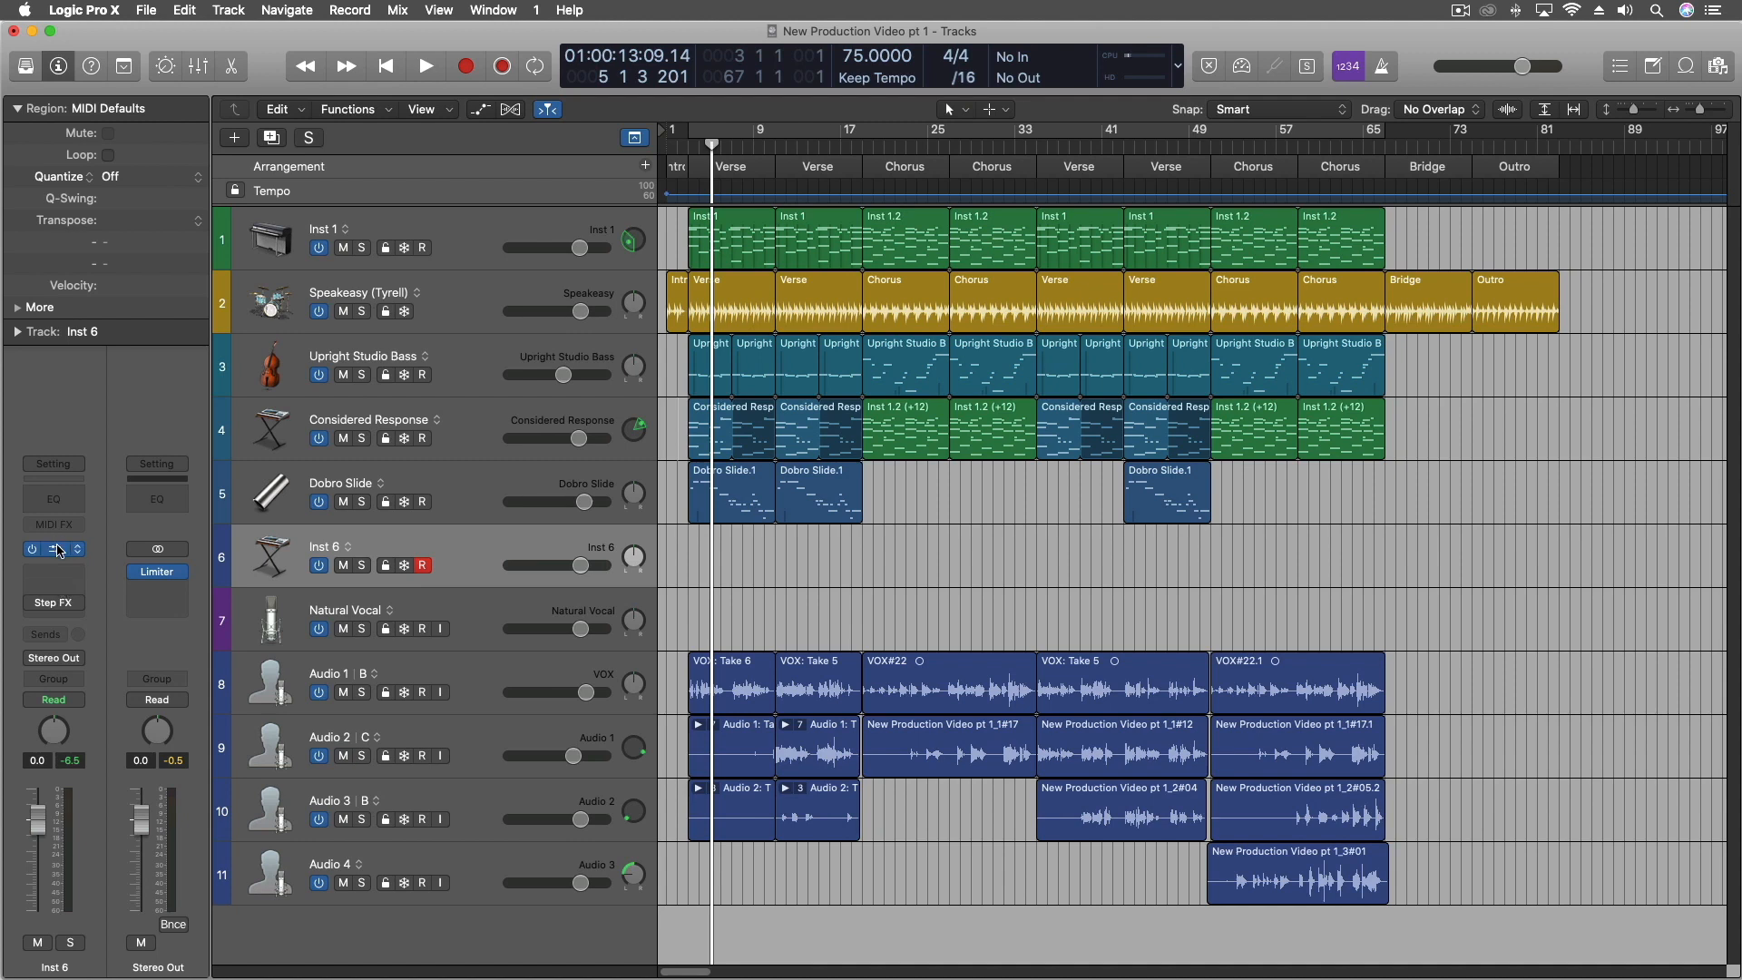
pyautogui.click(84, 557)
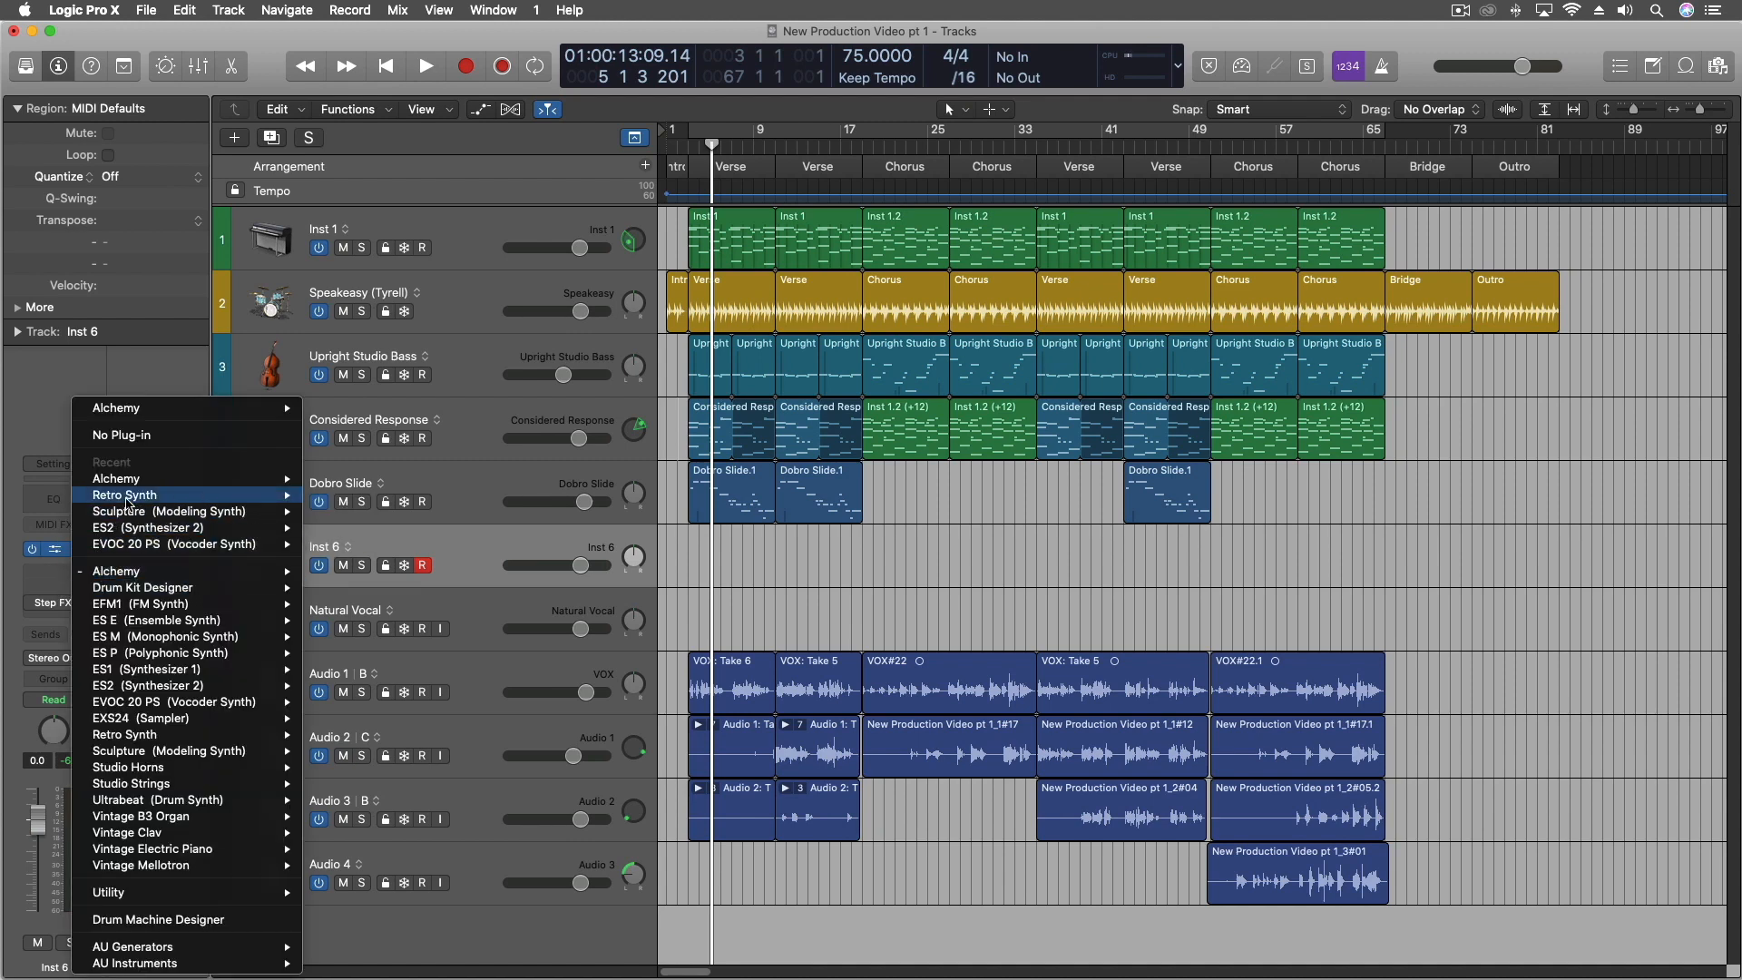
pyautogui.moveTo(129, 502)
pyautogui.moveTo(263, 783)
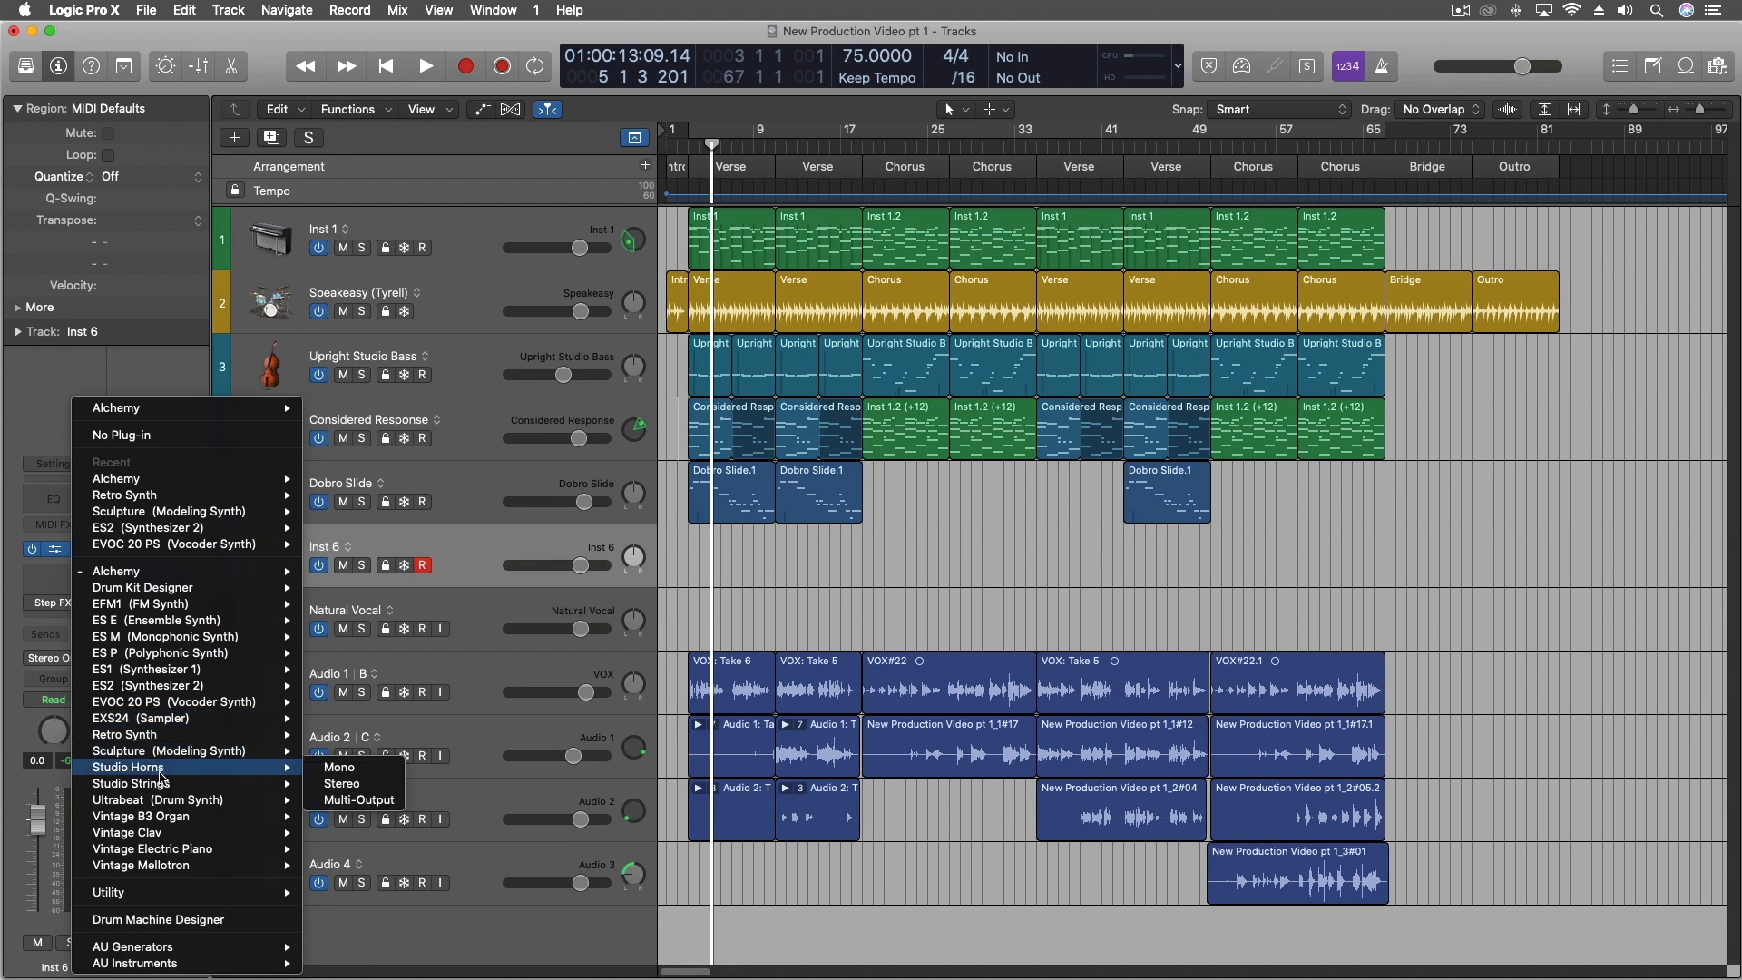
pyautogui.click(329, 783)
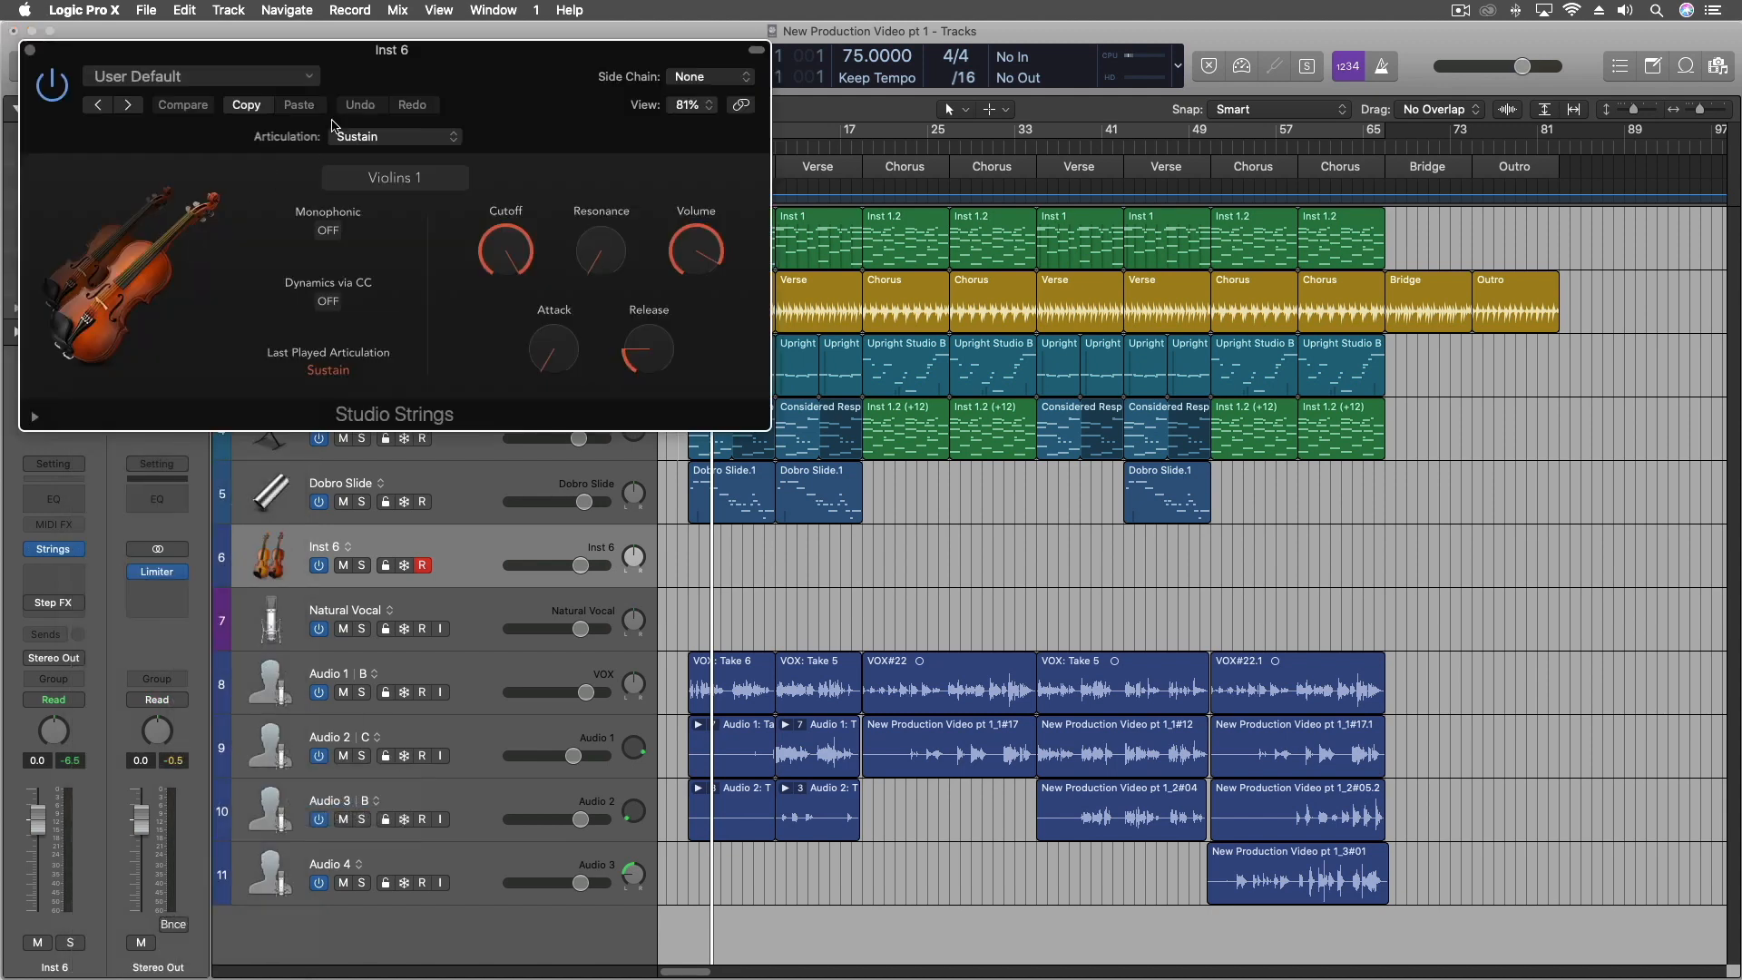
pyautogui.click(29, 50)
# Insert the stereo Space Designer reverb as an audio effect on the Inst 6 track.
pyautogui.click(73, 588)
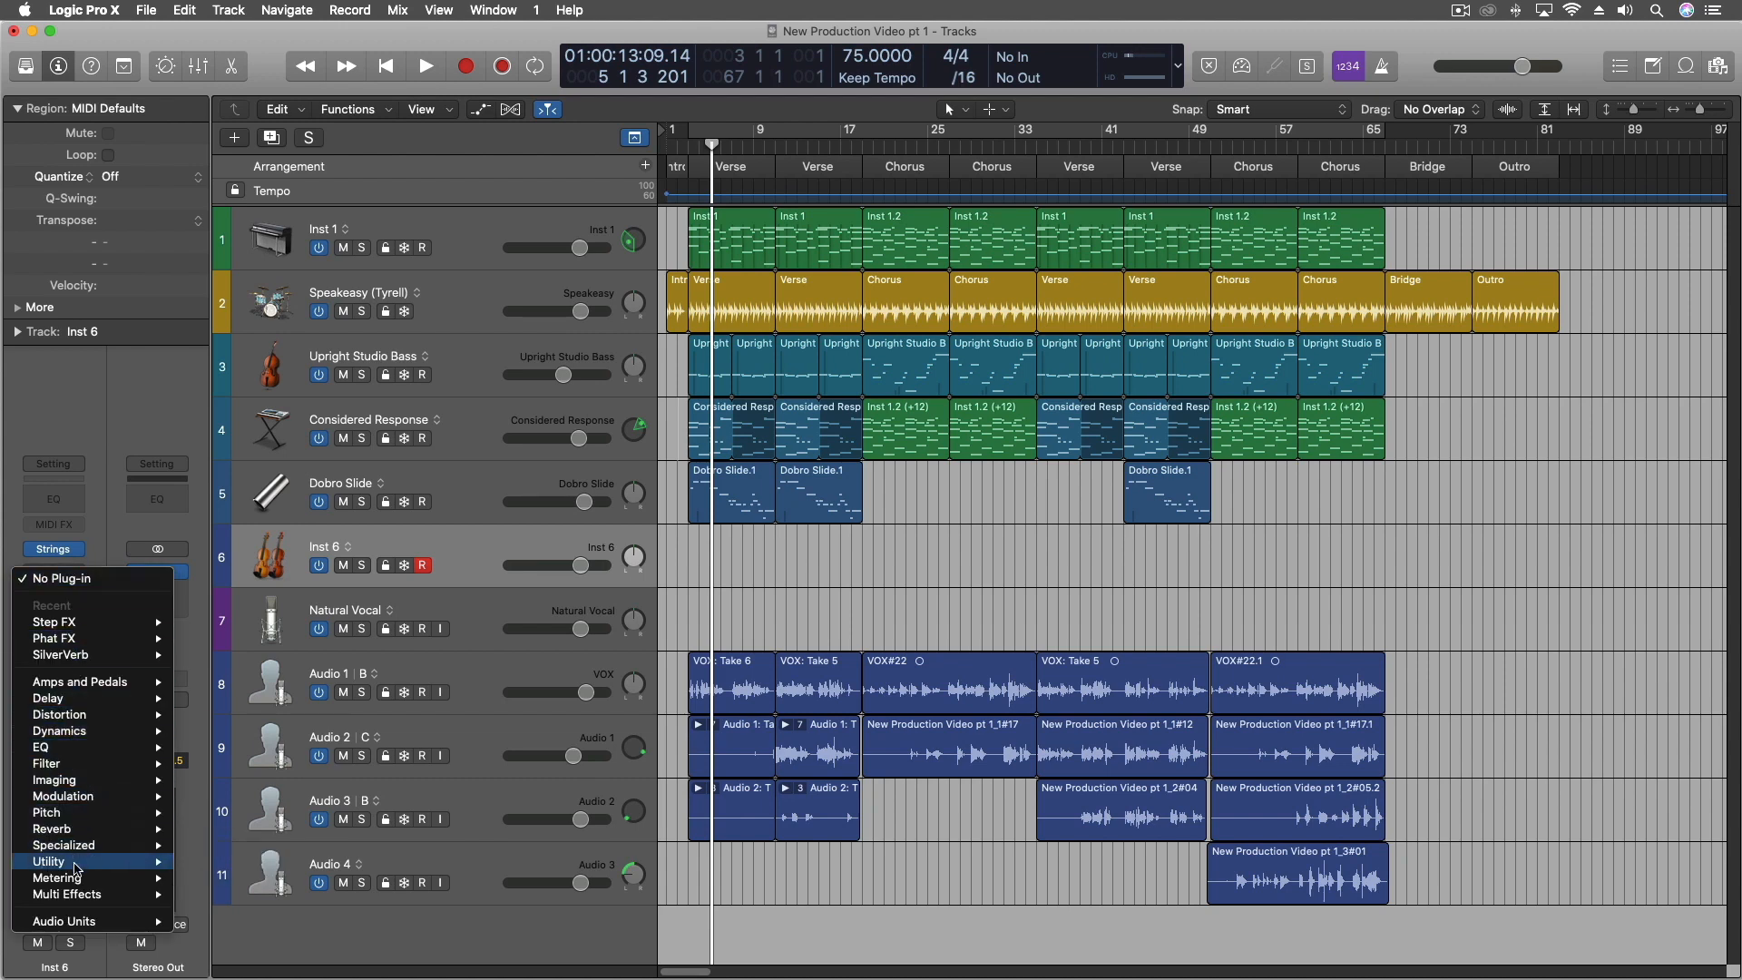
pyautogui.moveTo(75, 704)
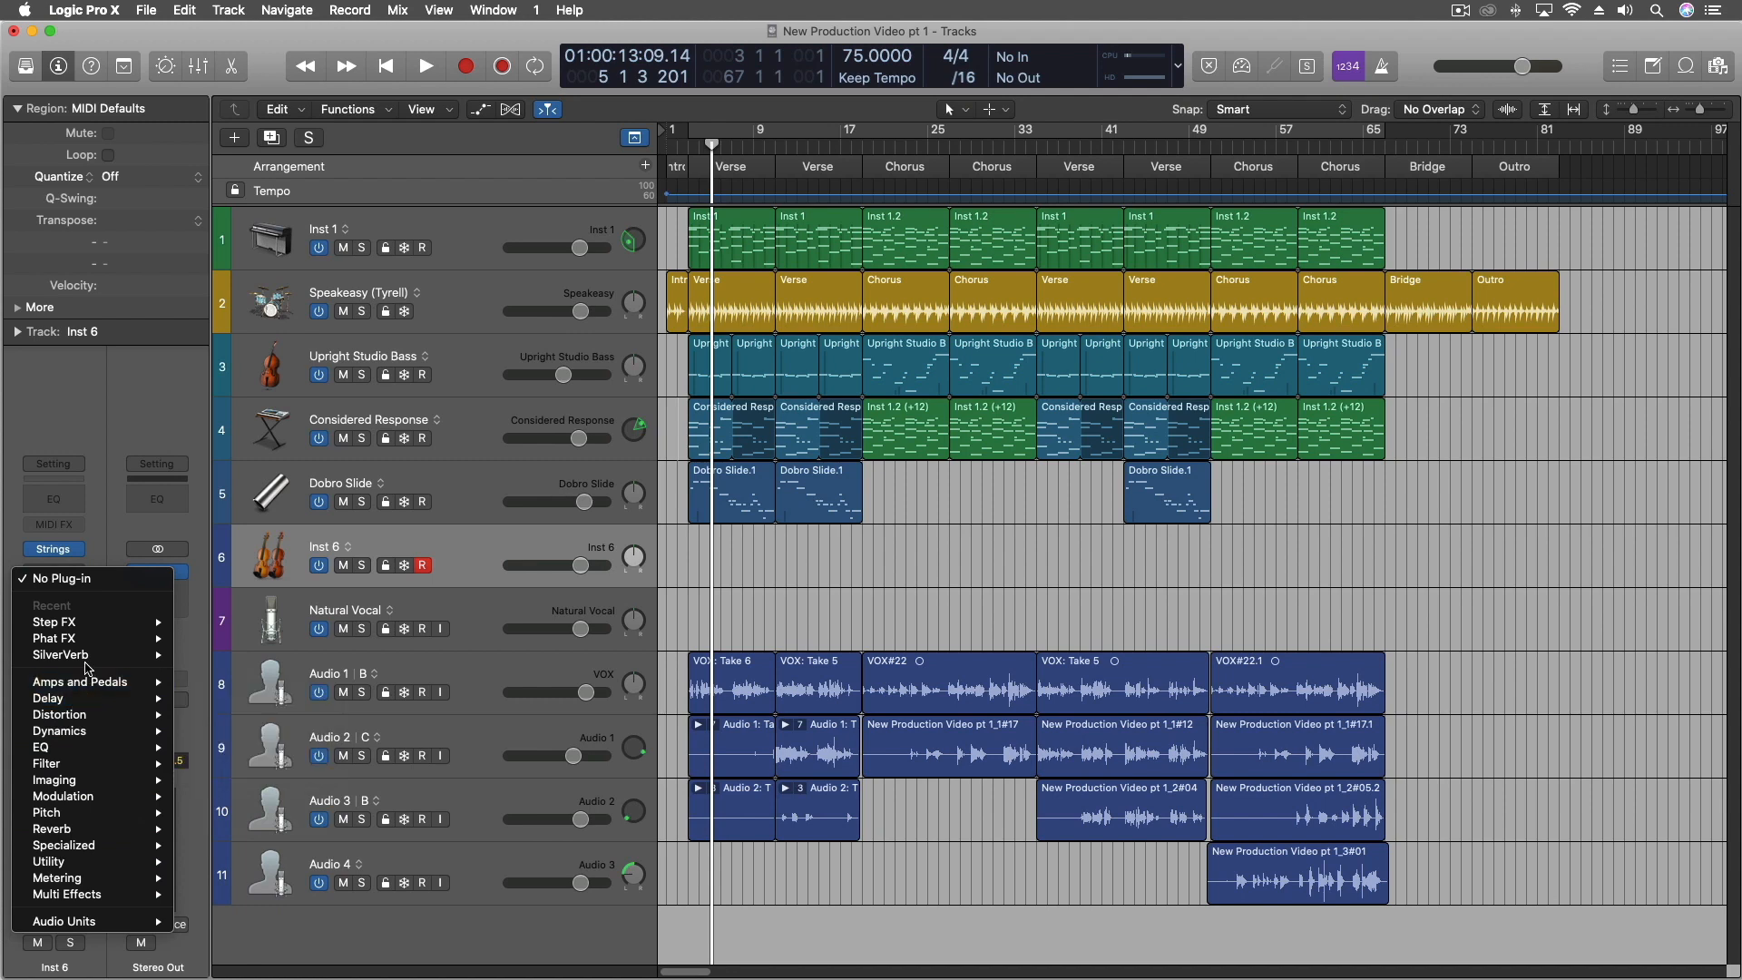
pyautogui.moveTo(91, 828)
pyautogui.moveTo(262, 878)
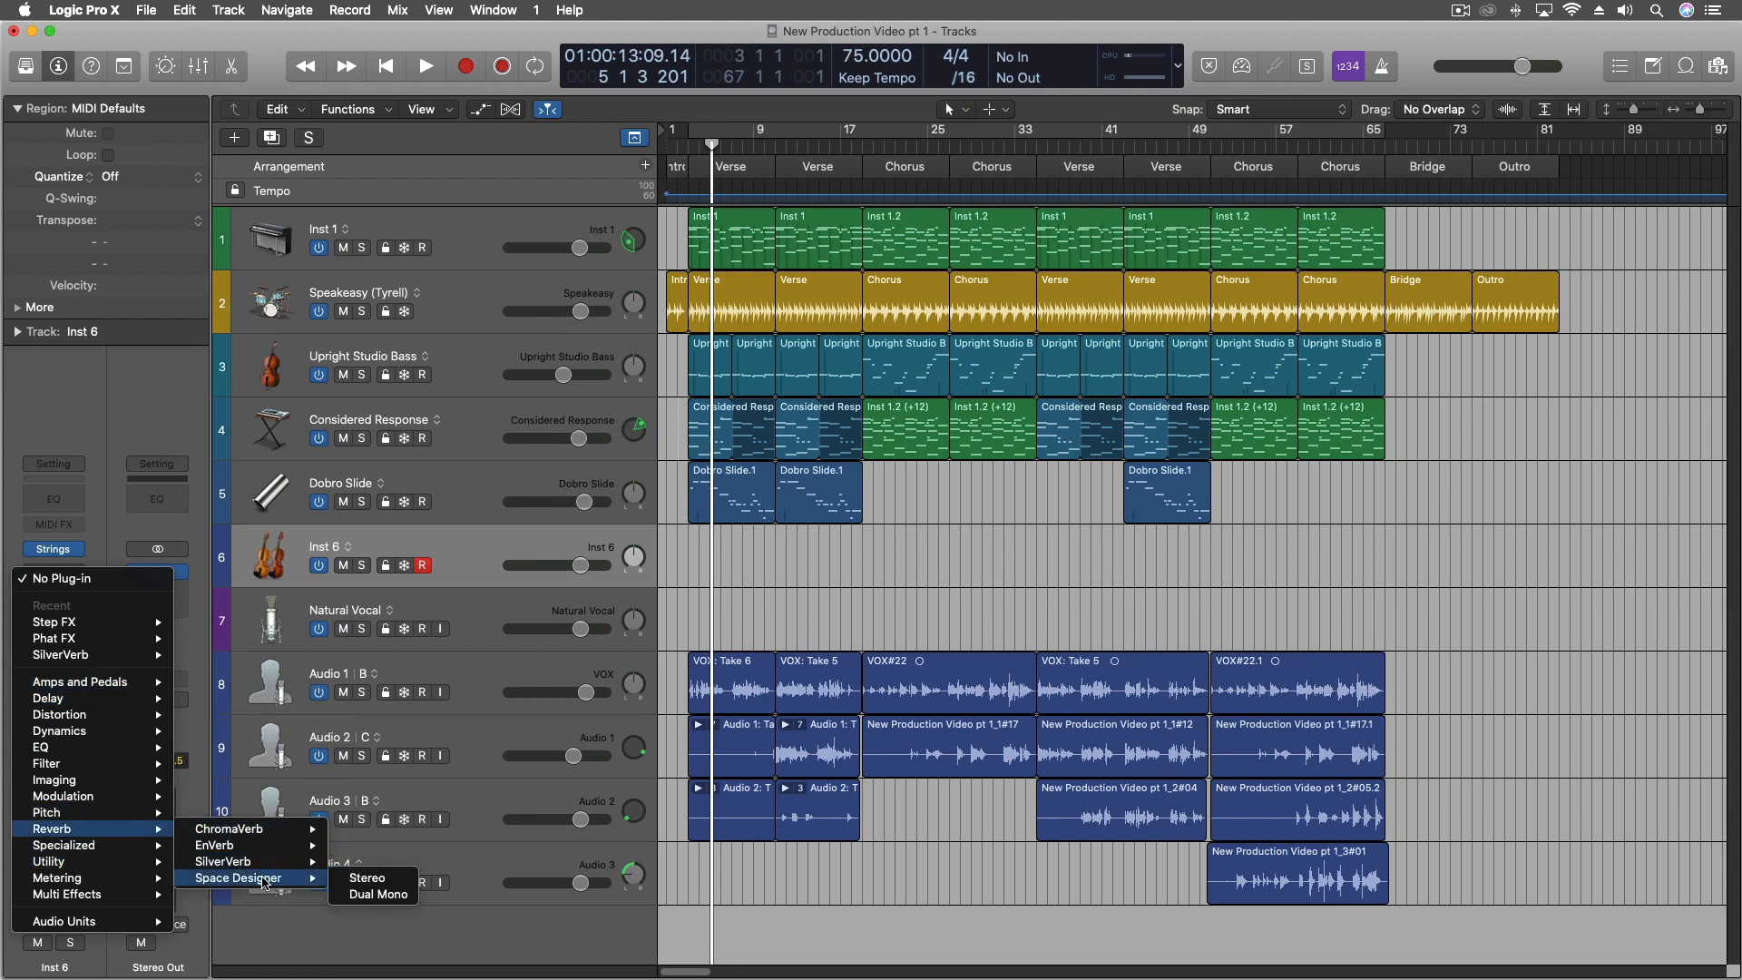
pyautogui.click(381, 880)
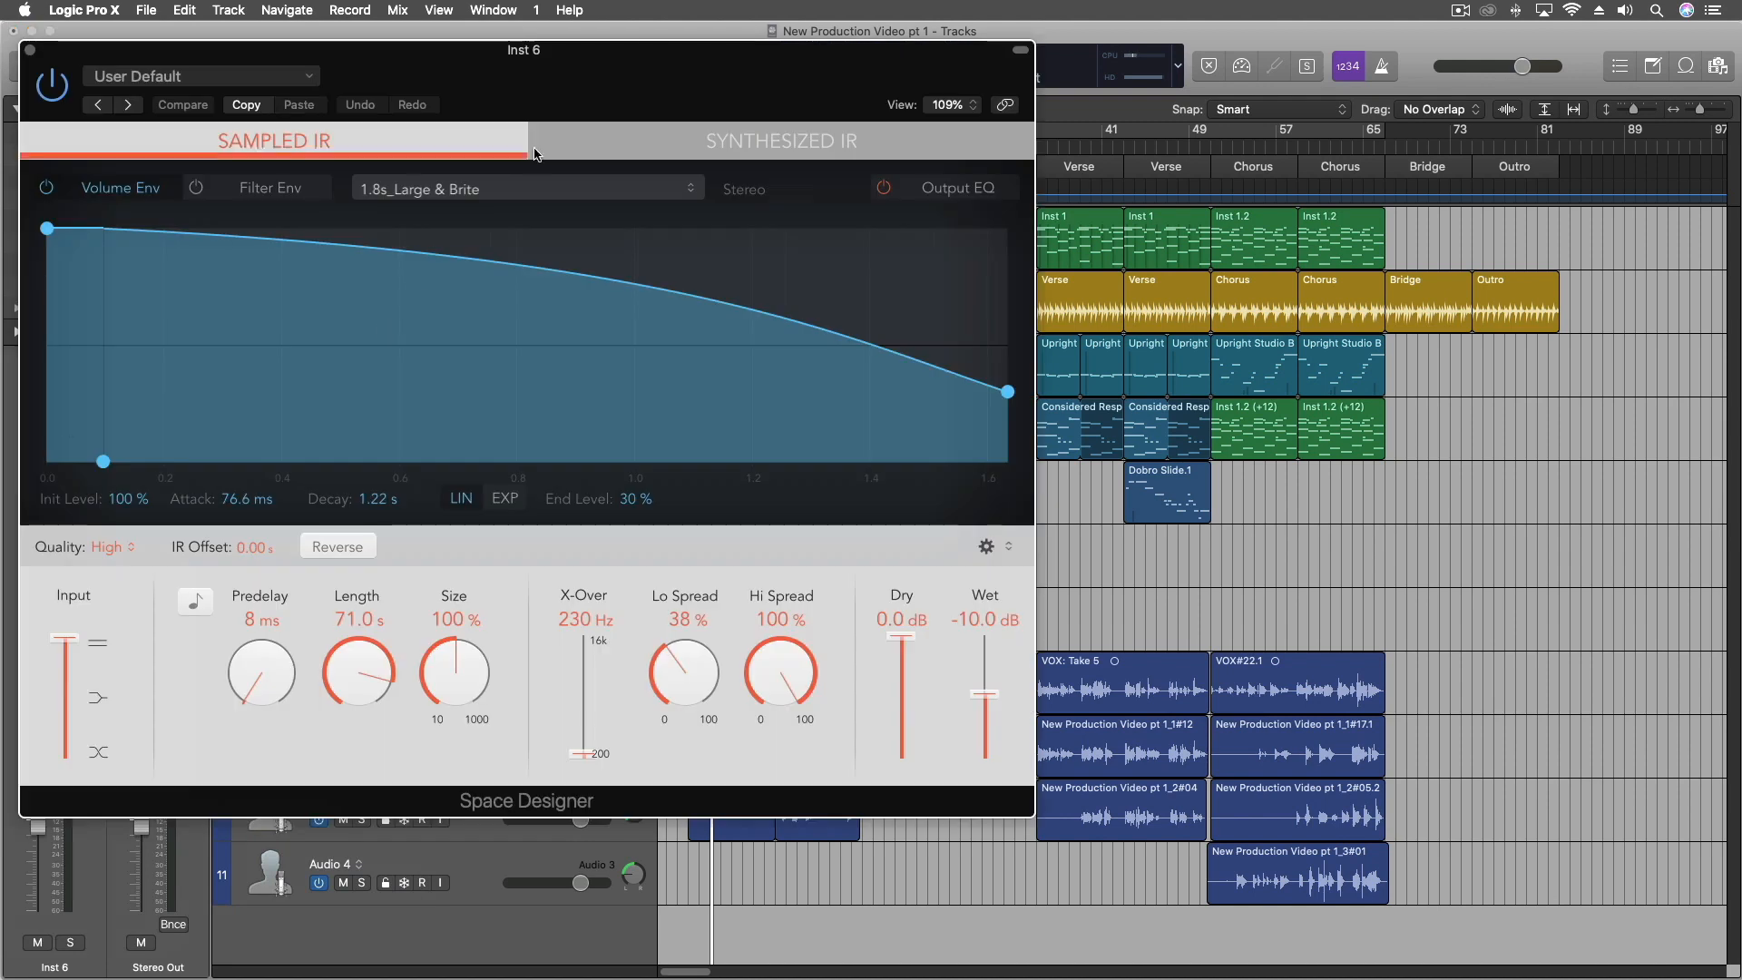
pyautogui.moveTo(608, 98); pyautogui.dragTo(1016, 184)
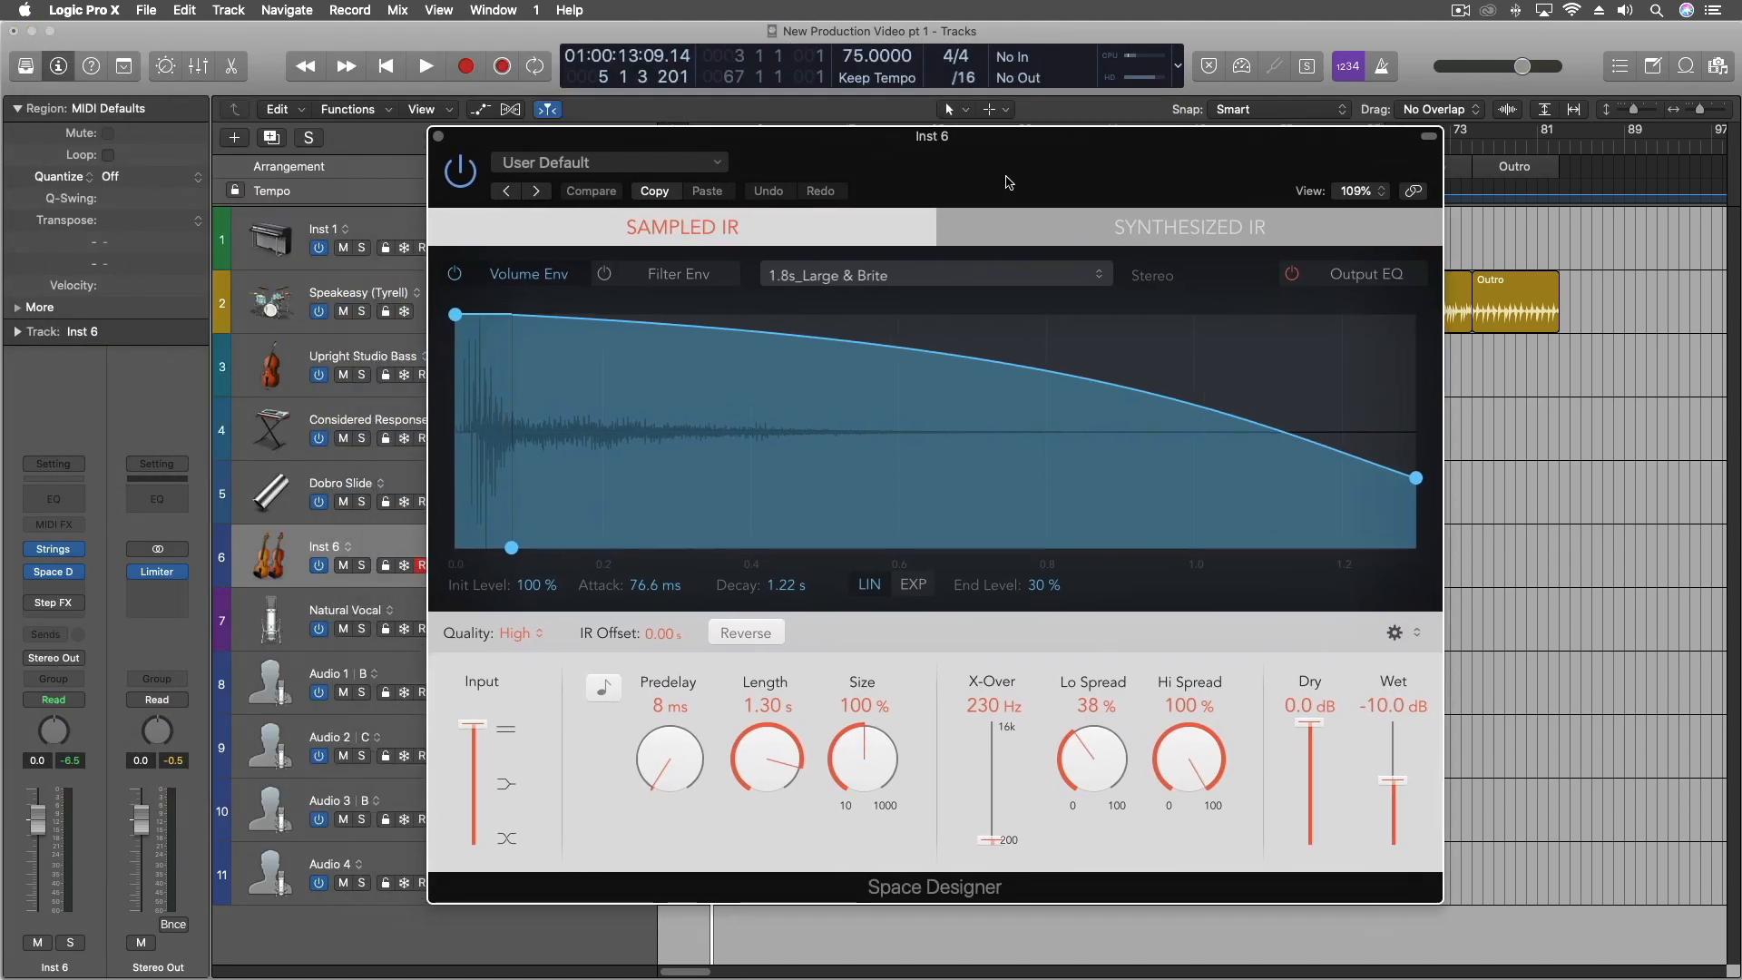
# Open the Impulse Response Utility from Space Designer's sampled IR, cancel the import track layout and quit the utility.
pyautogui.click(821, 282)
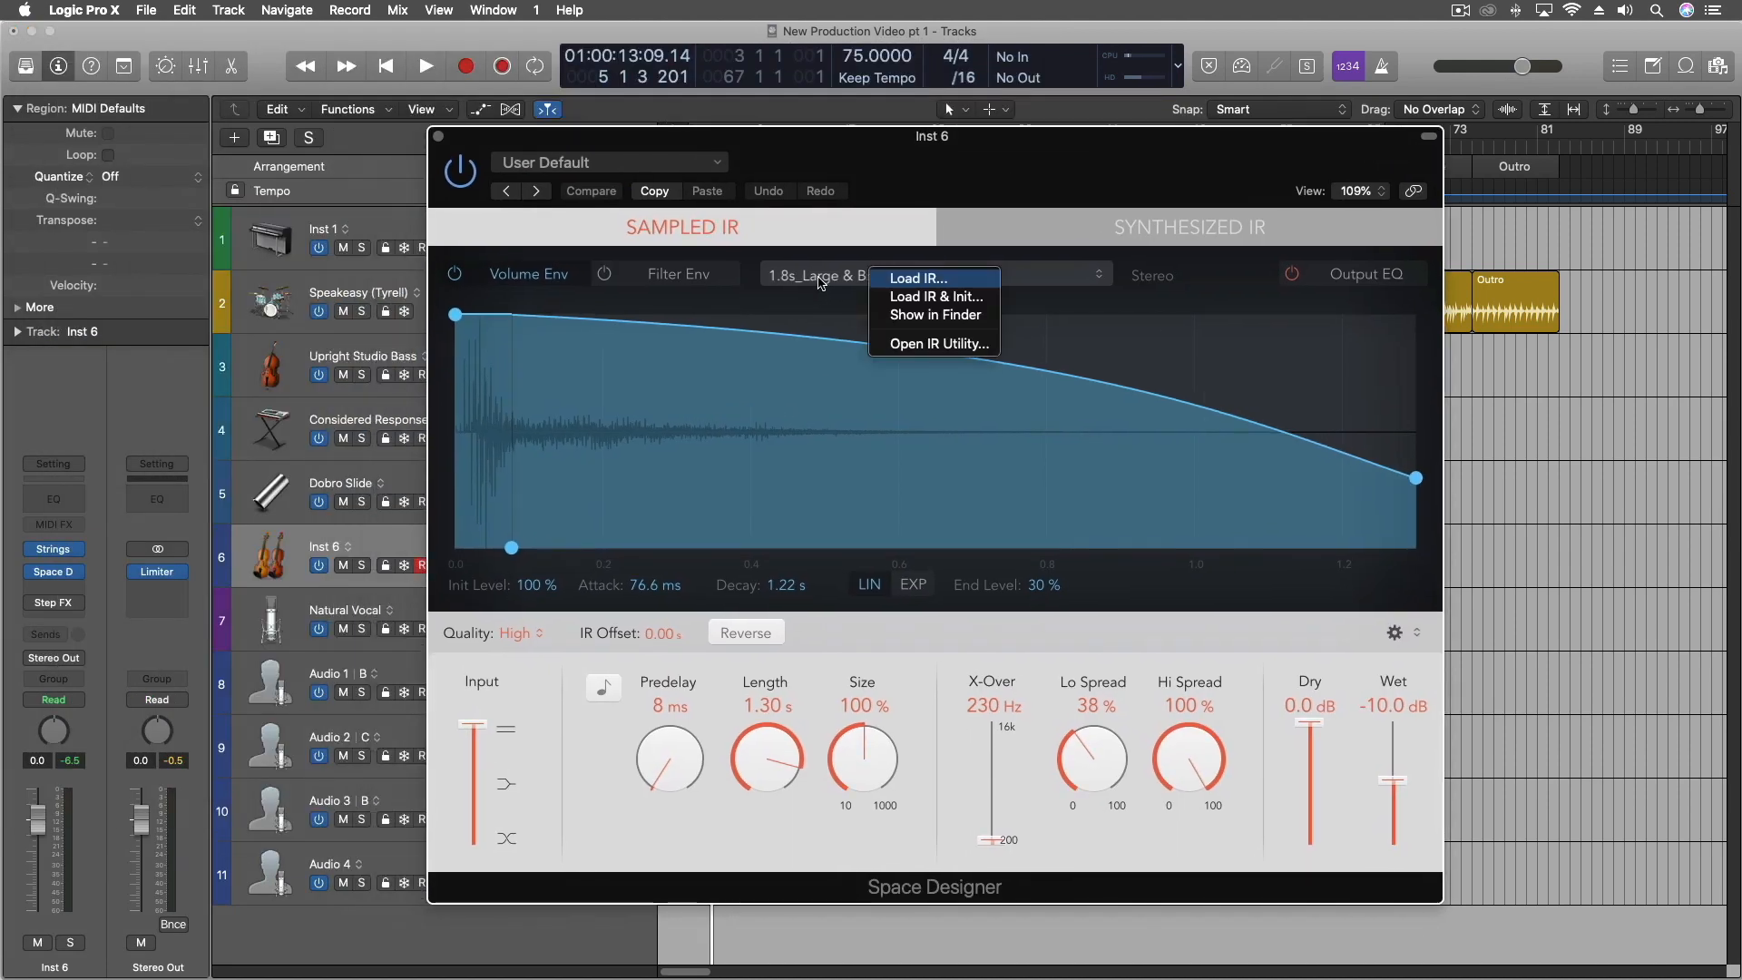
pyautogui.click(940, 348)
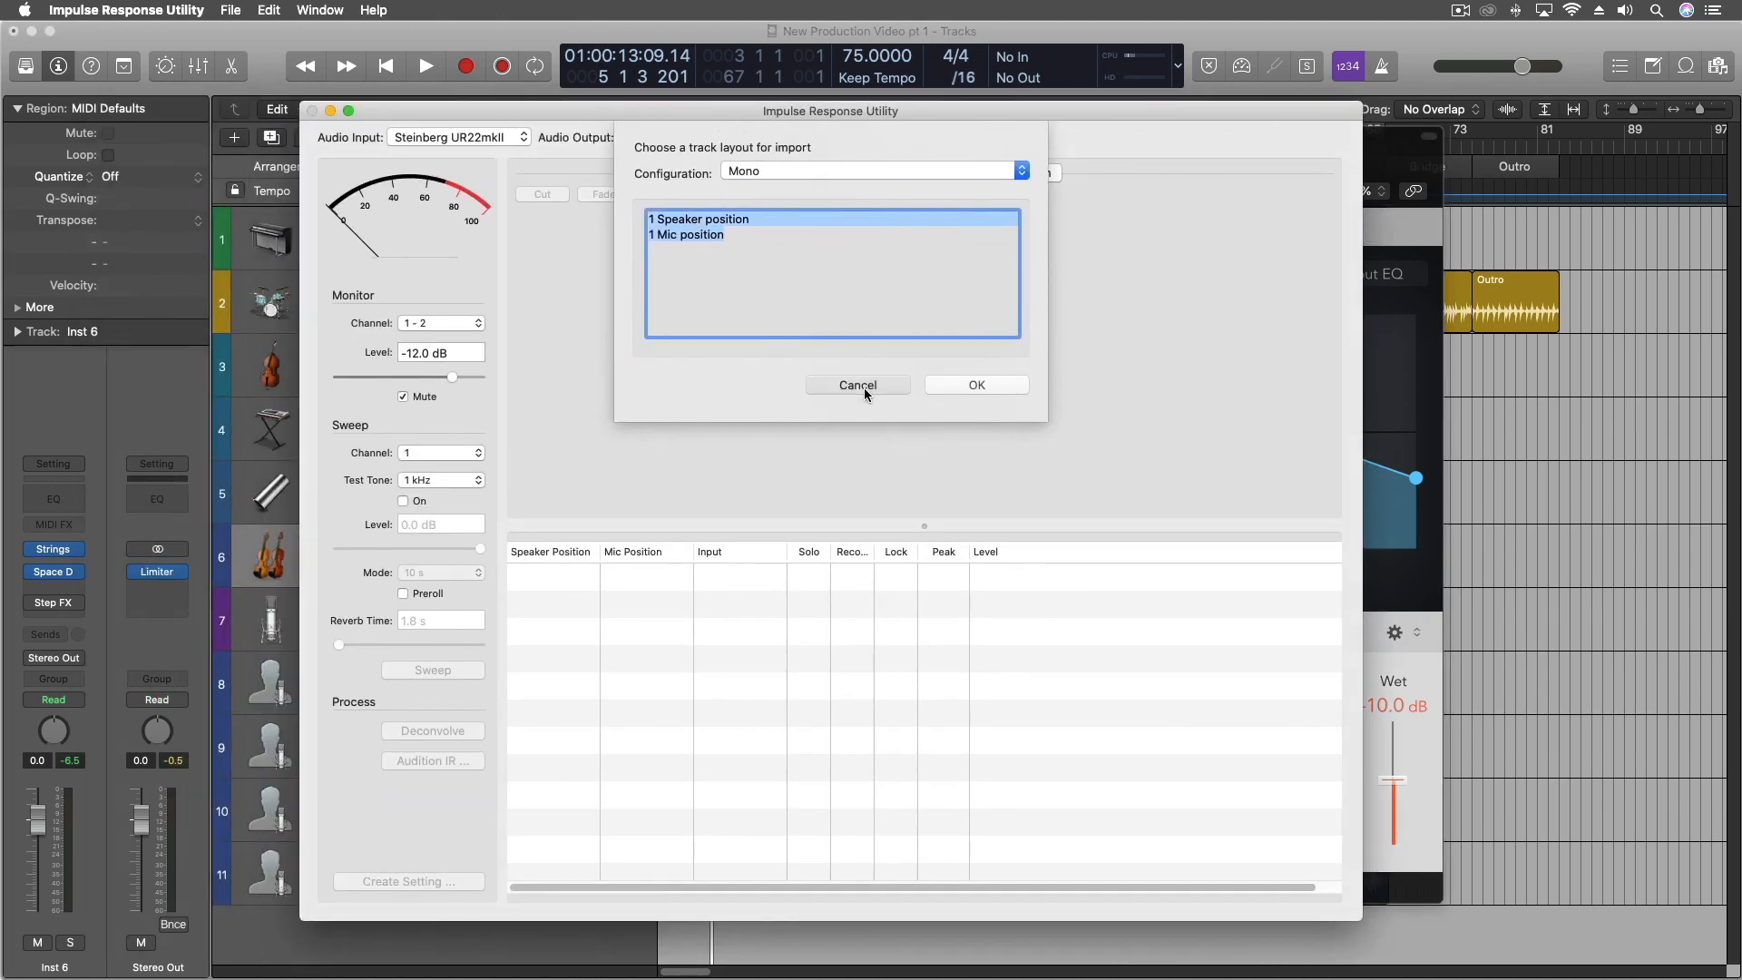
pyautogui.click(864, 388)
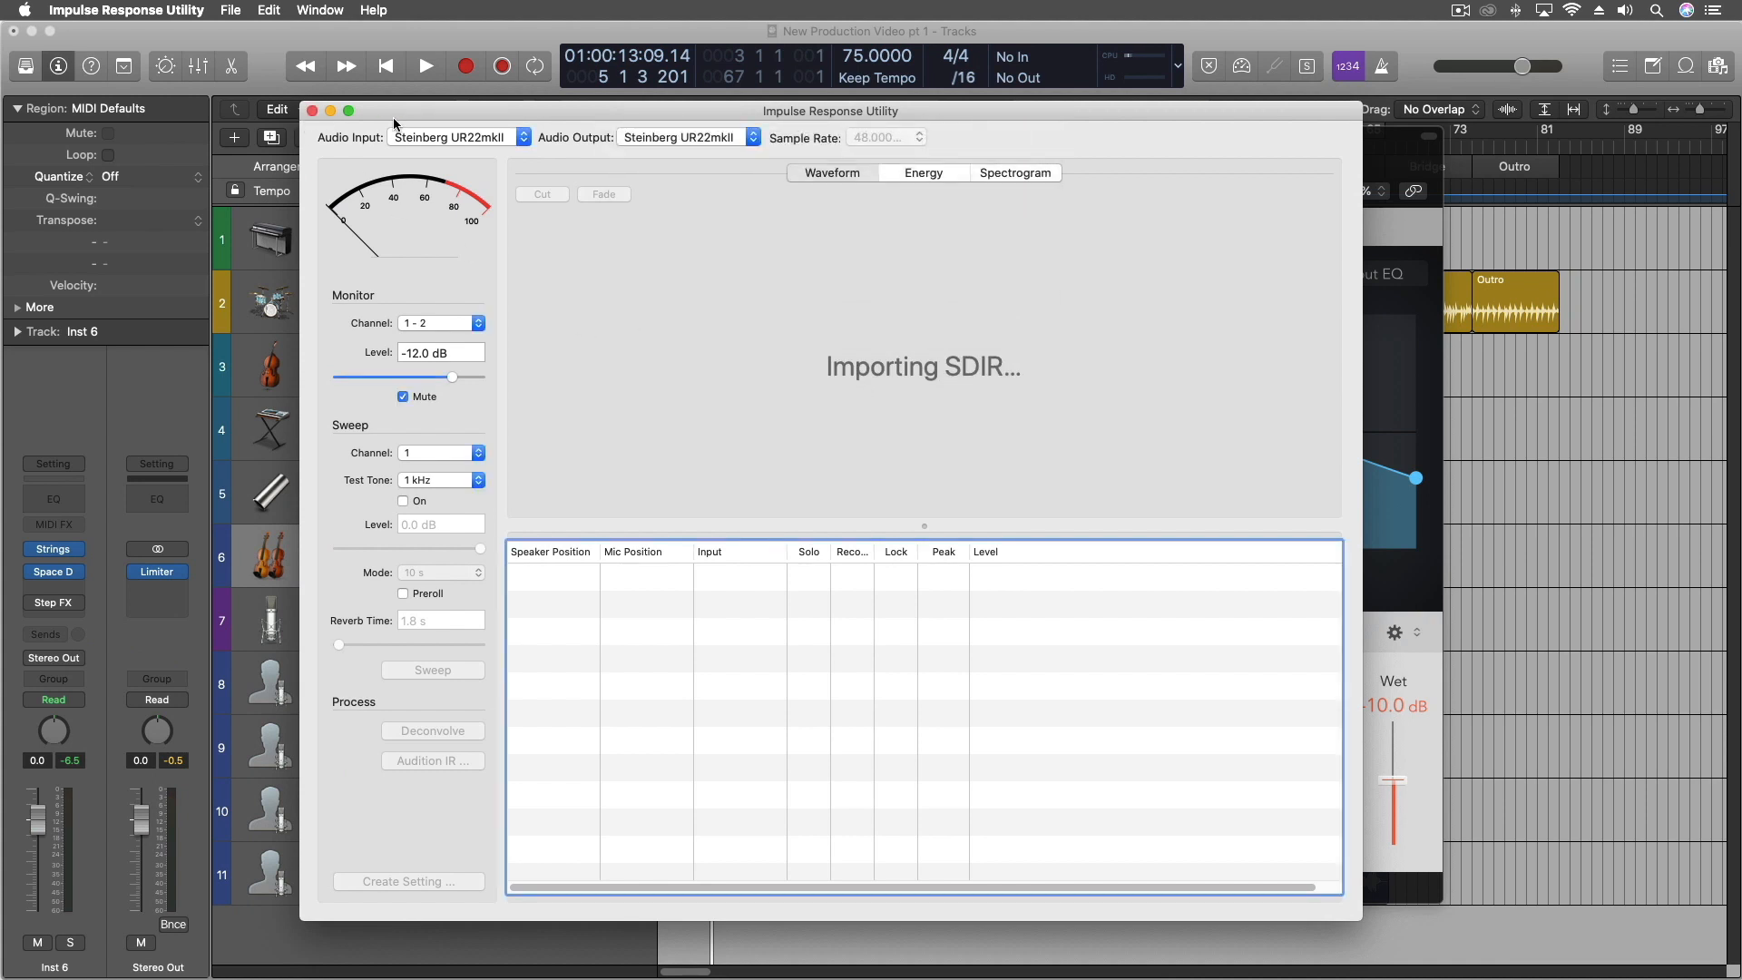
pyautogui.click(152, 10)
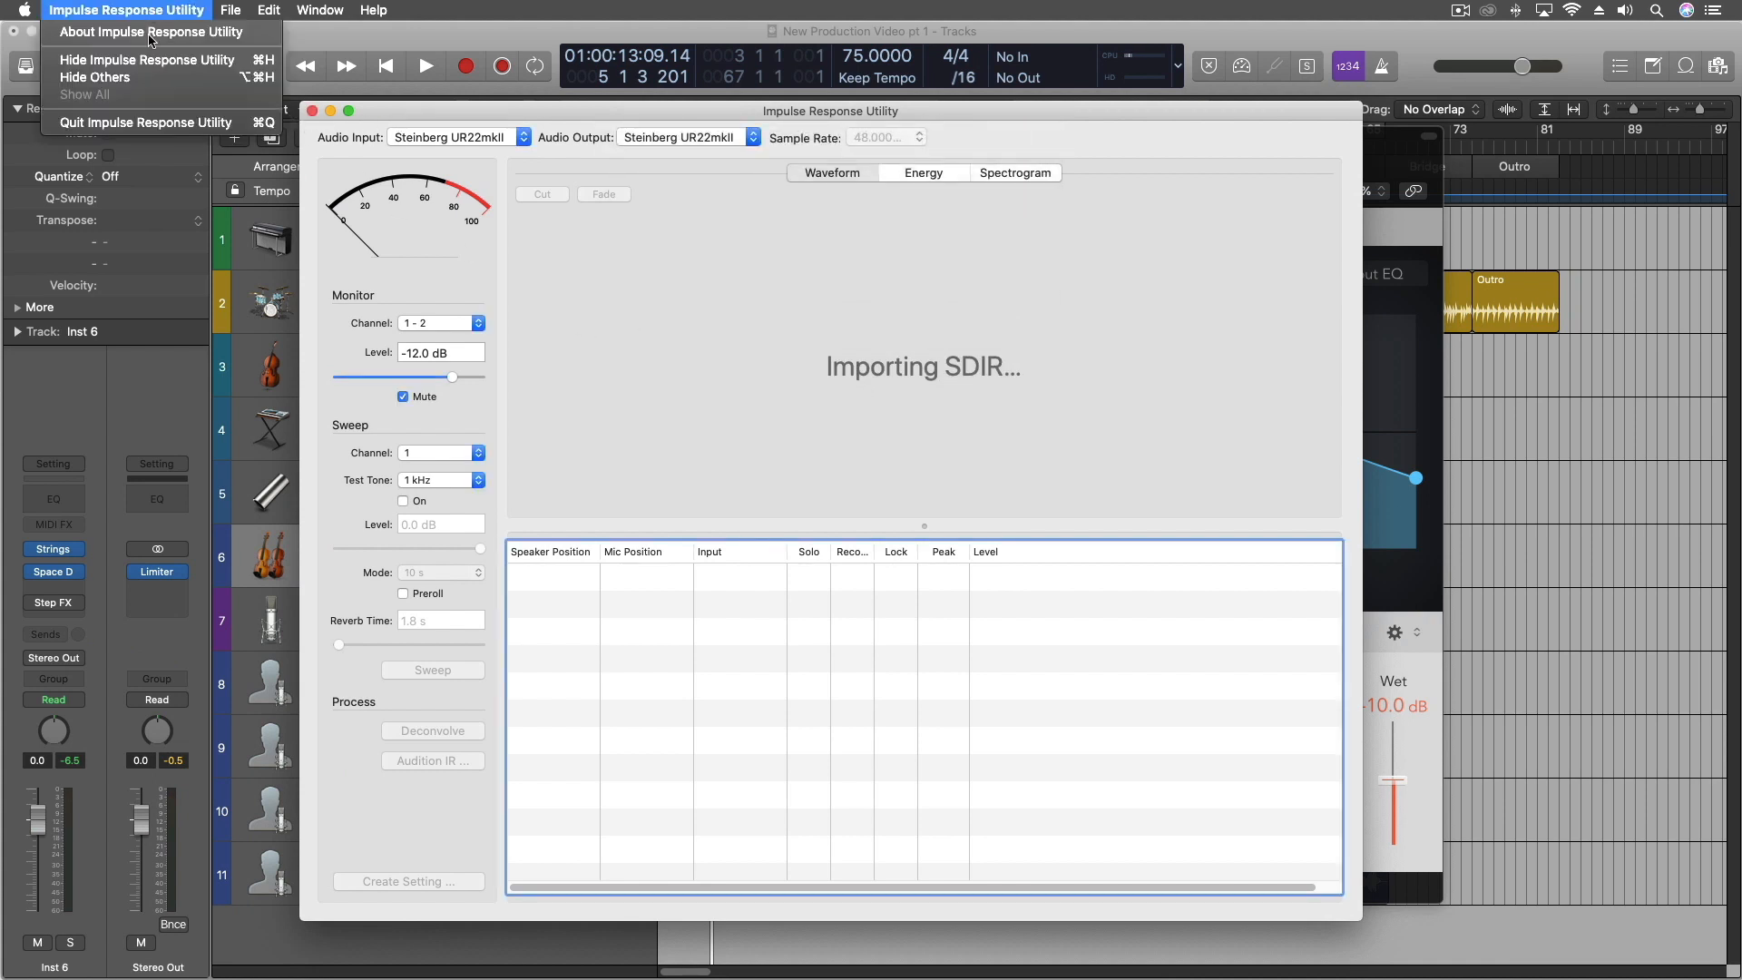
pyautogui.click(168, 125)
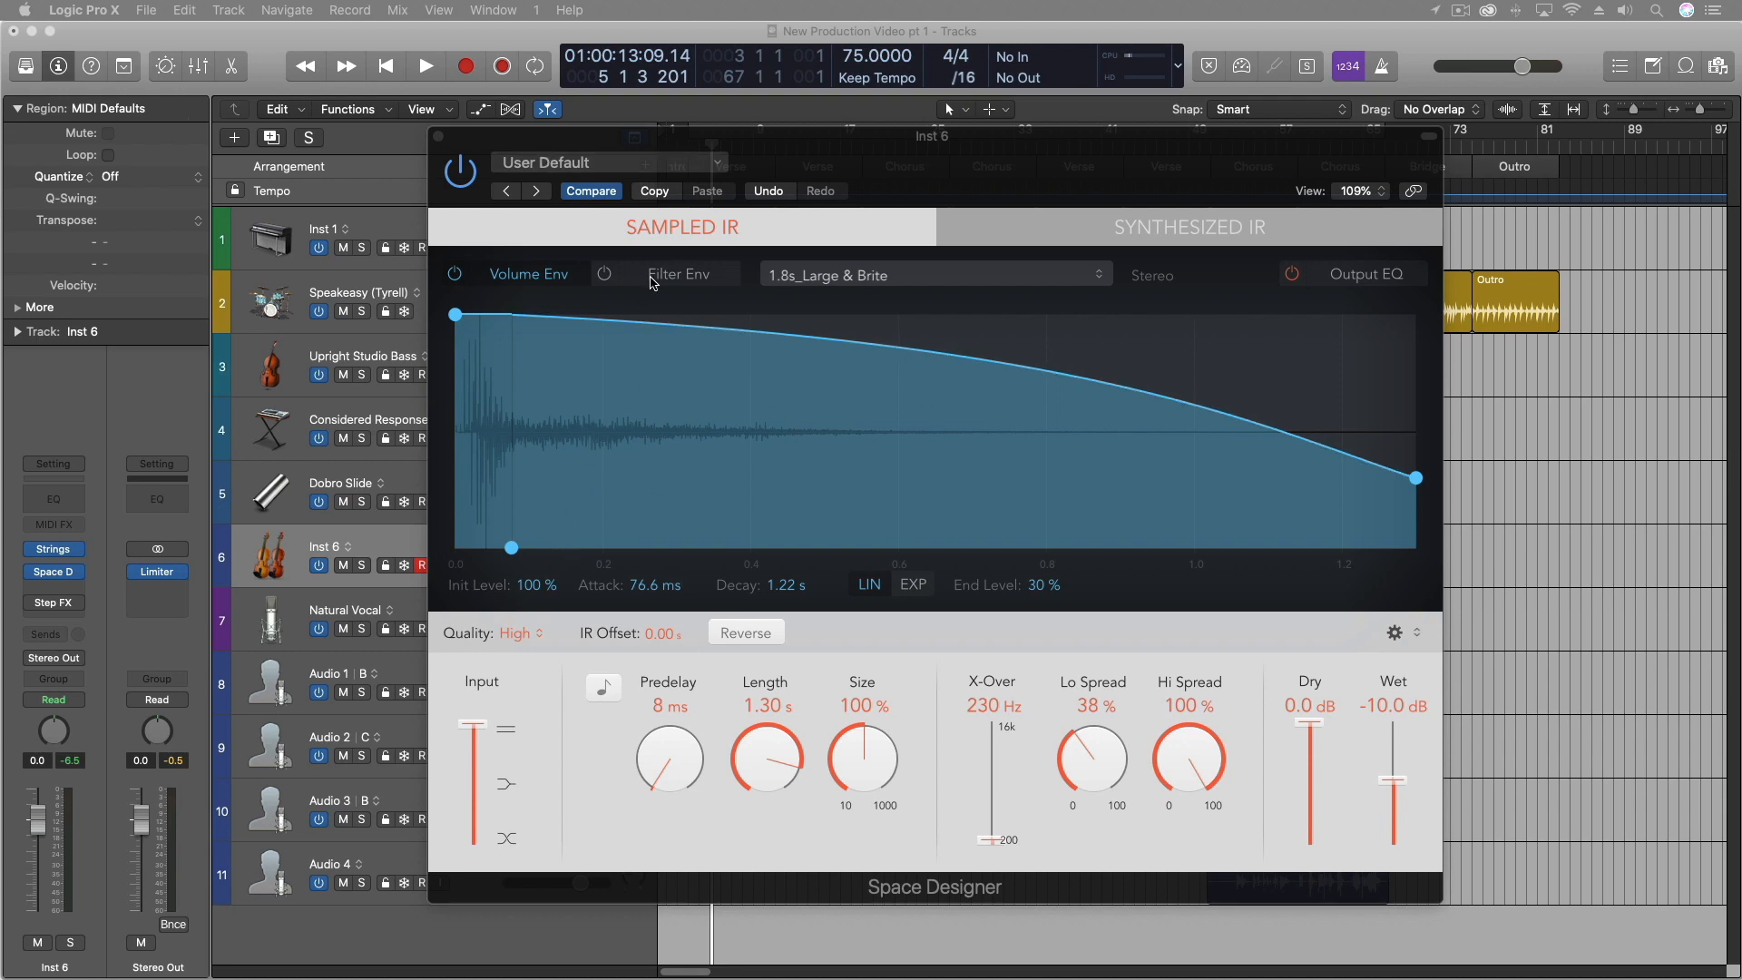
# Compare the filter envelope and the volume envelope of Space Designer's sampled IR.
pyautogui.click(692, 277)
pyautogui.click(498, 279)
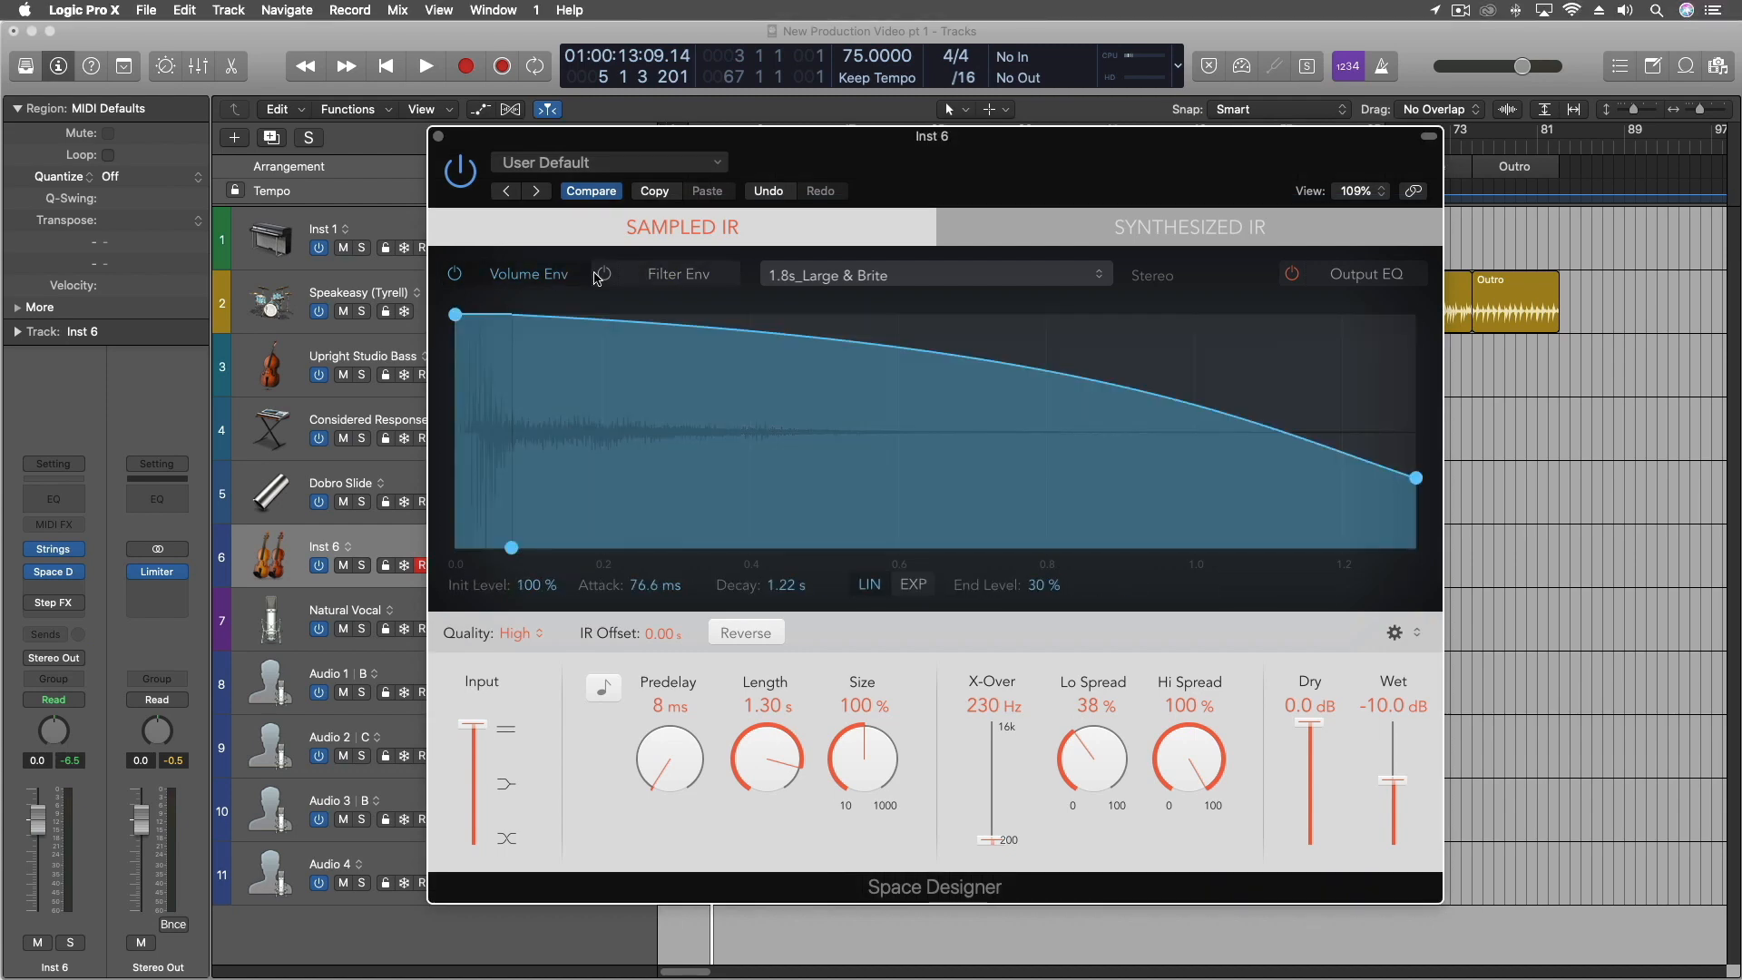
pyautogui.click(620, 275)
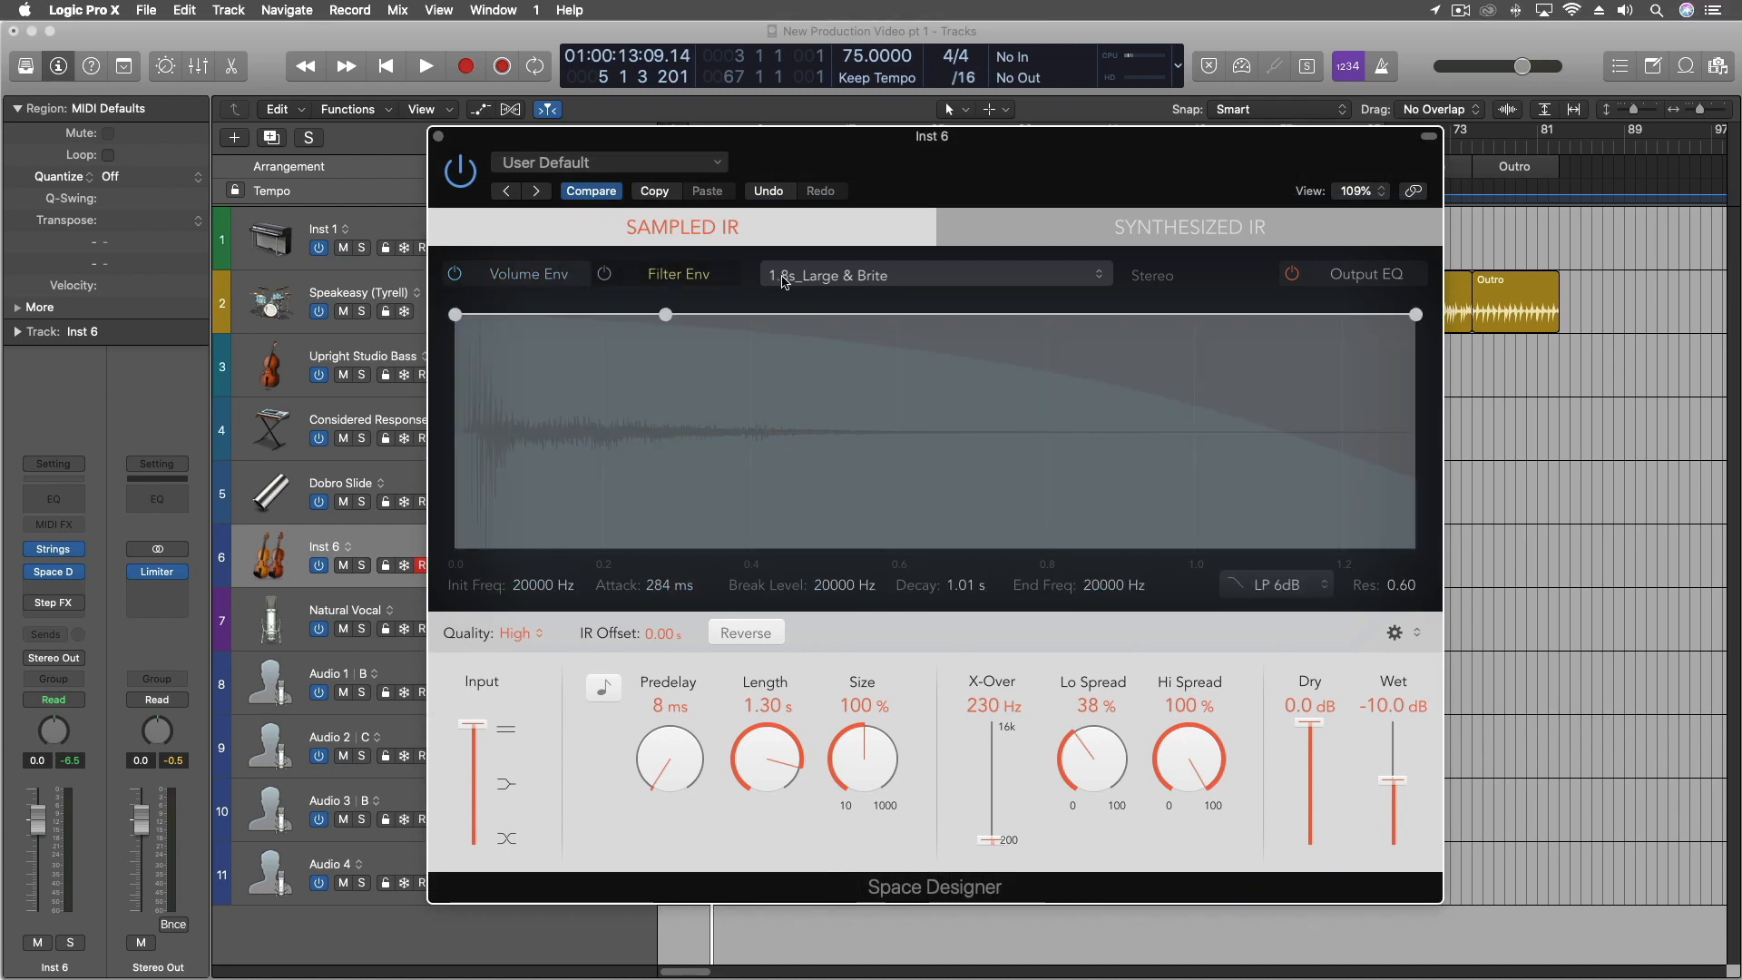
pyautogui.click(557, 275)
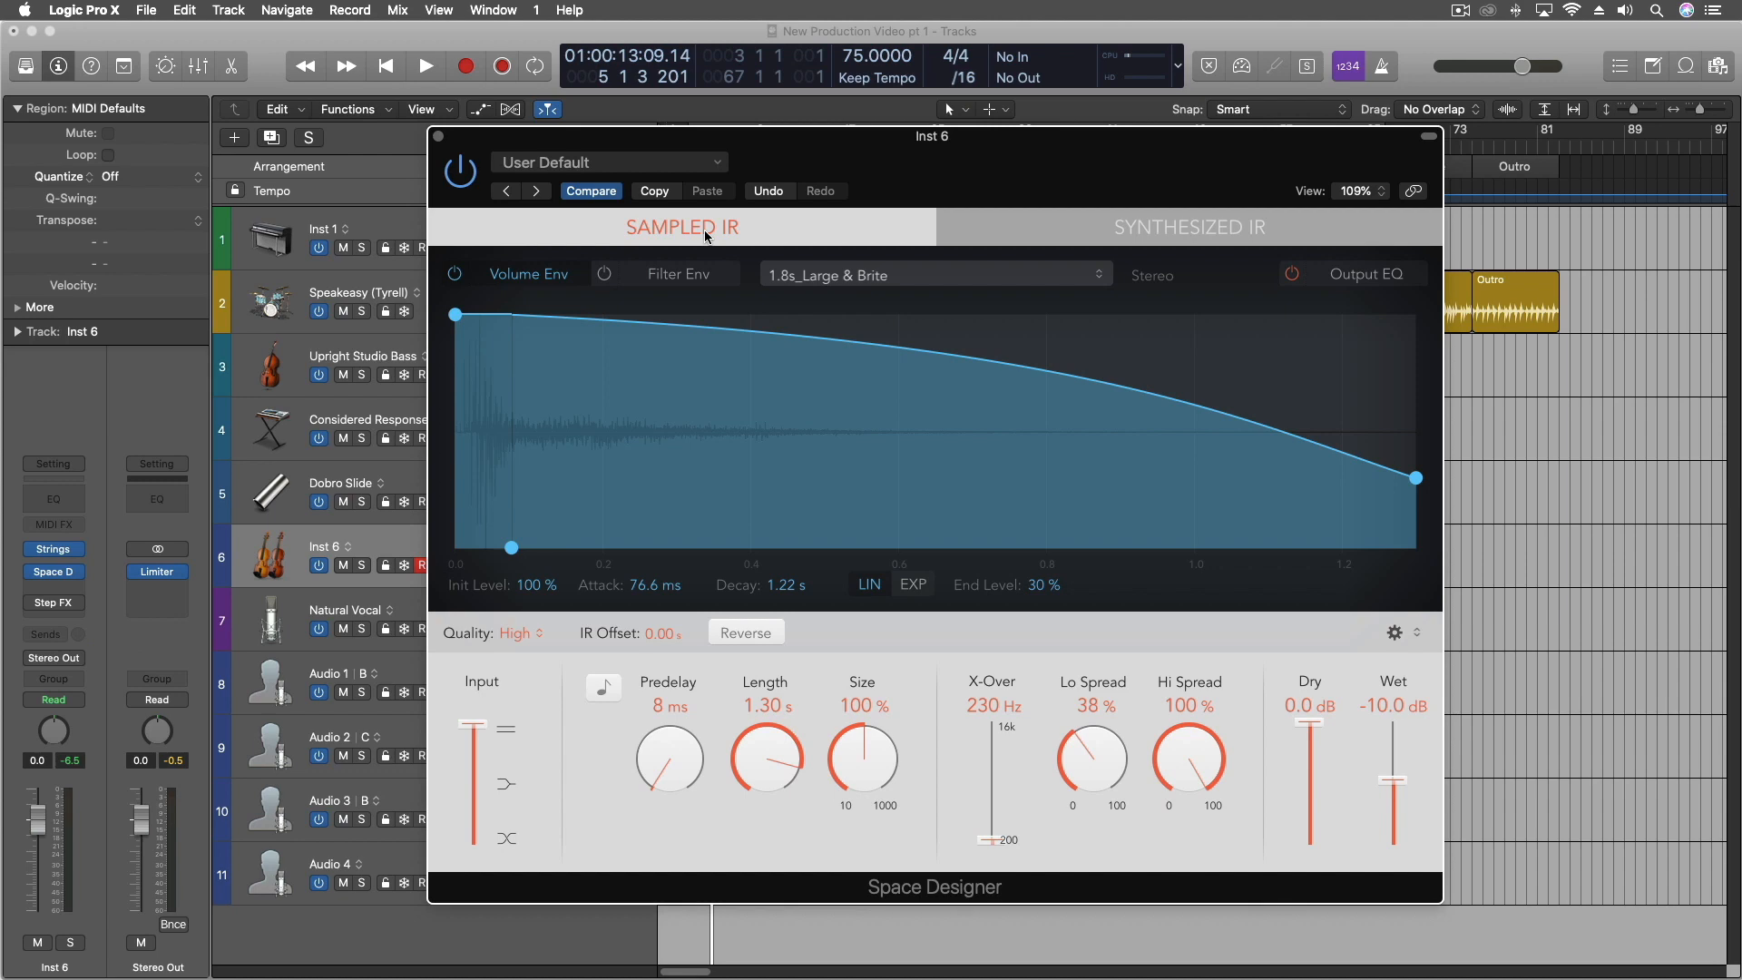
# Switch Space Designer to a synthesized IR and set its volume envelope to 80% initial level and 180 ms attack.
pyautogui.click(1168, 224)
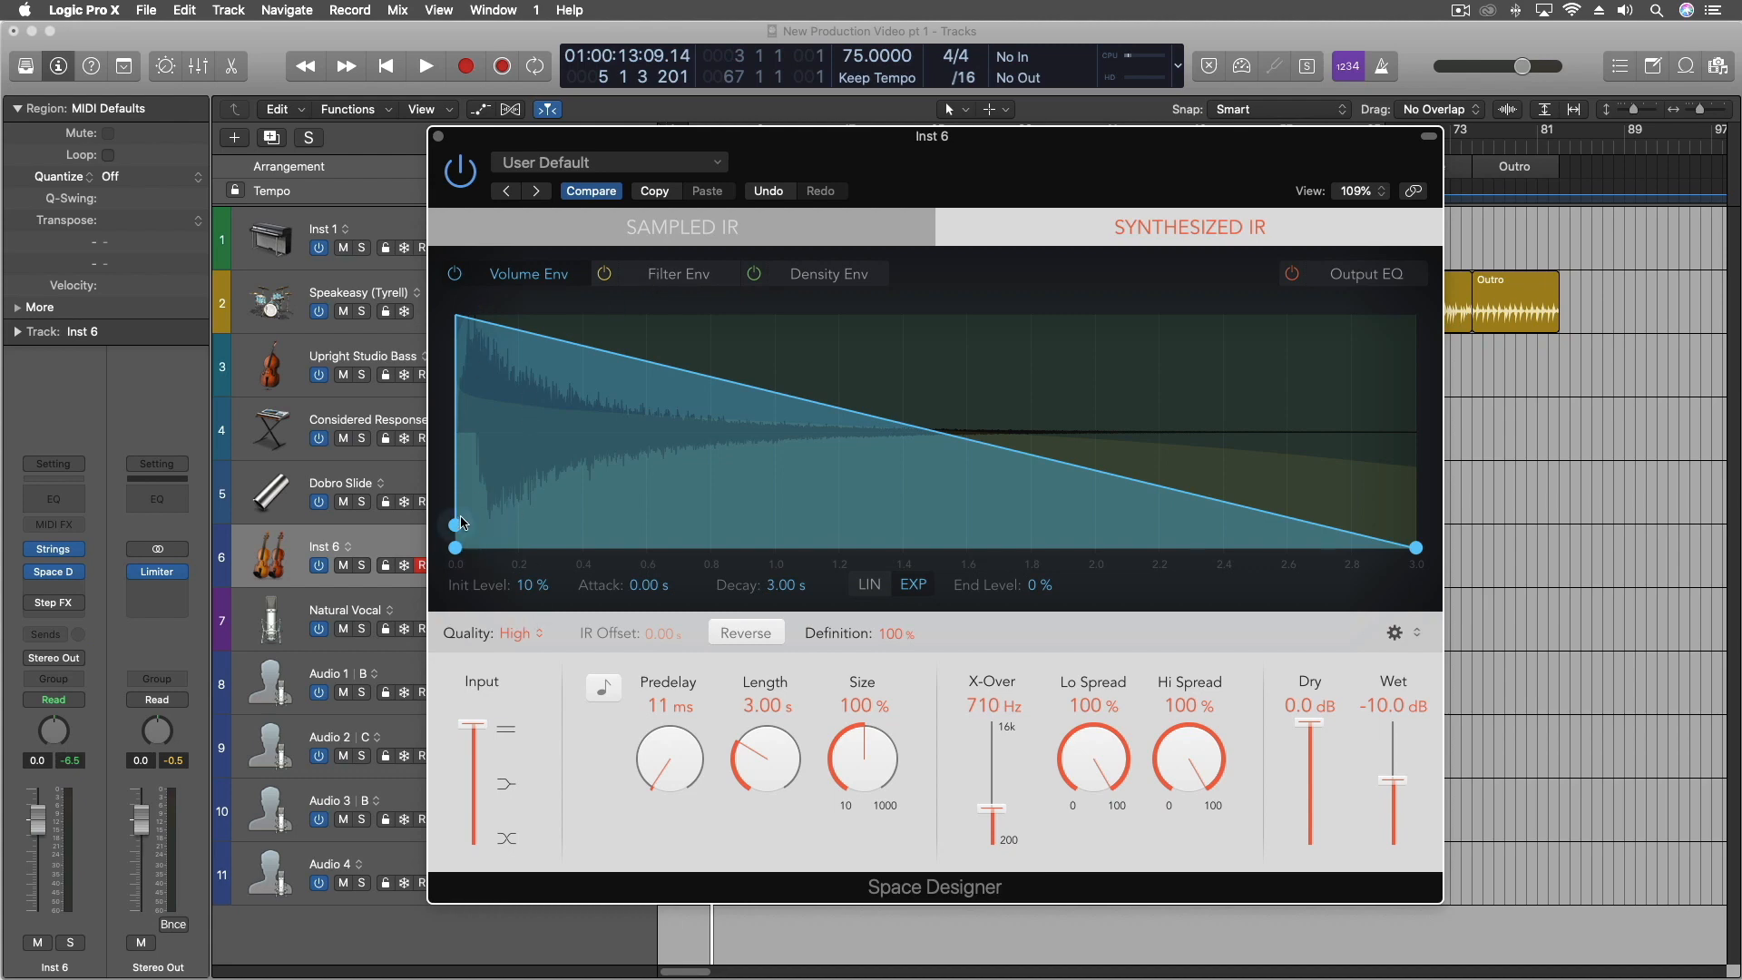
pyautogui.moveTo(458, 524); pyautogui.dragTo(519, 544)
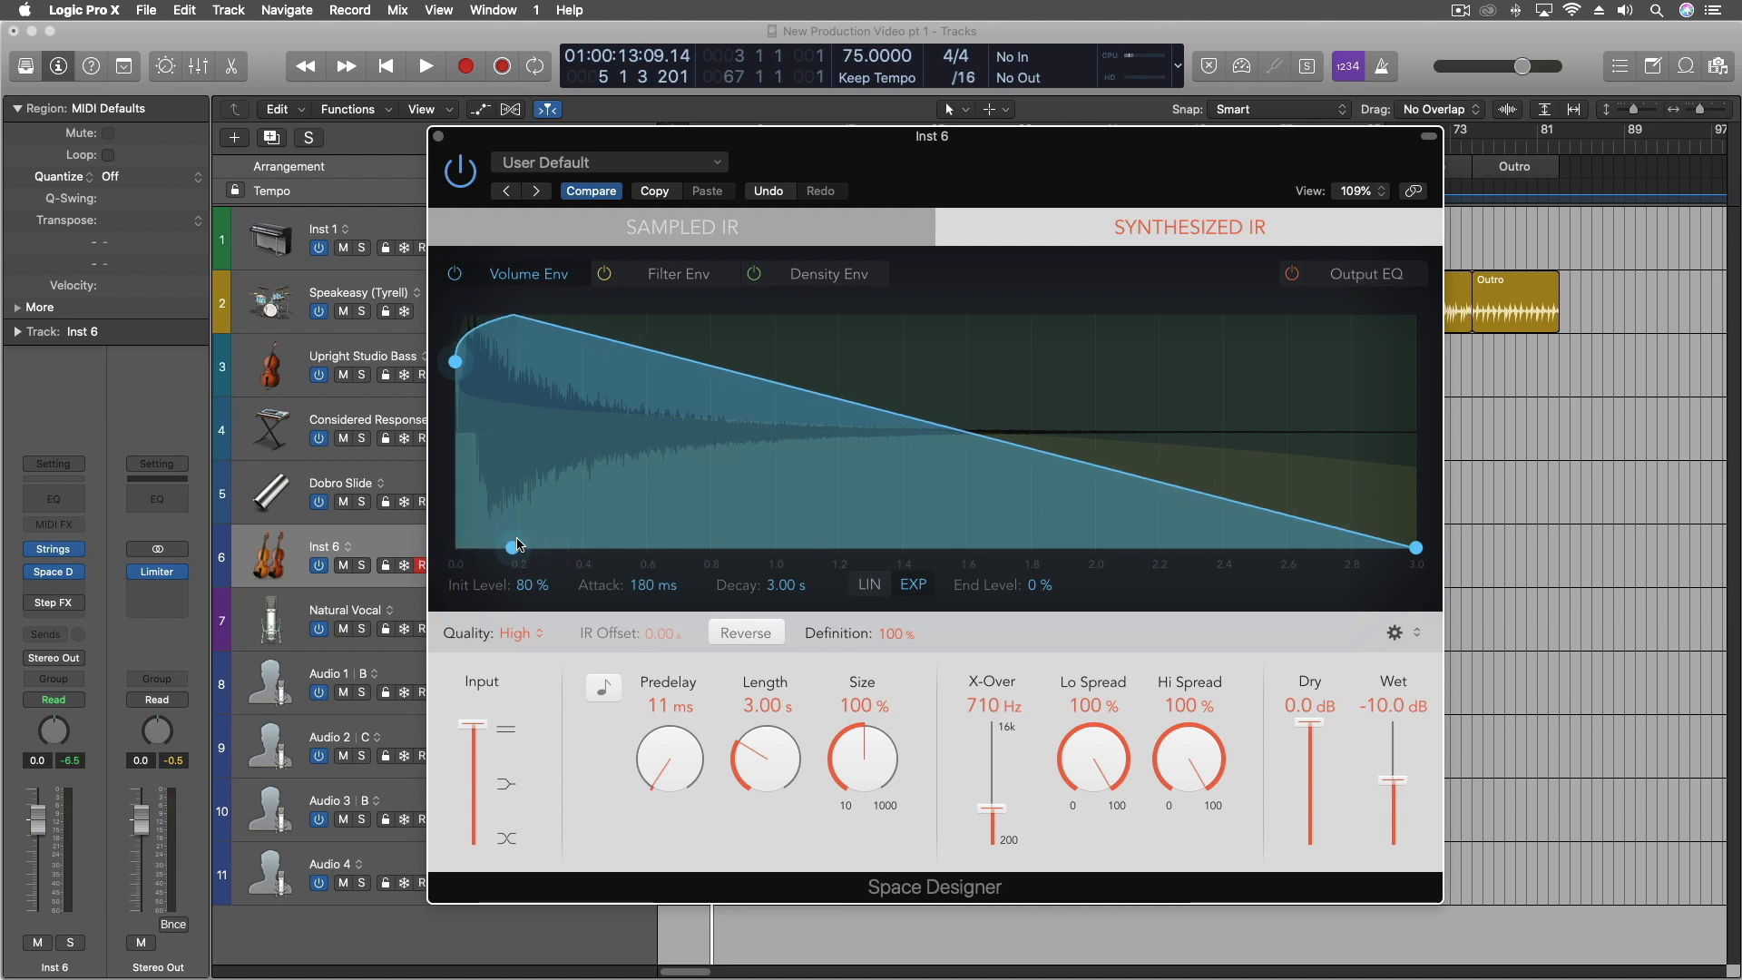
# Set the filter envelope's break level to 390 Hz at 294 ms, and the density envelope to 0.99 s ramp time and 24% end density.
pyautogui.click(690, 276)
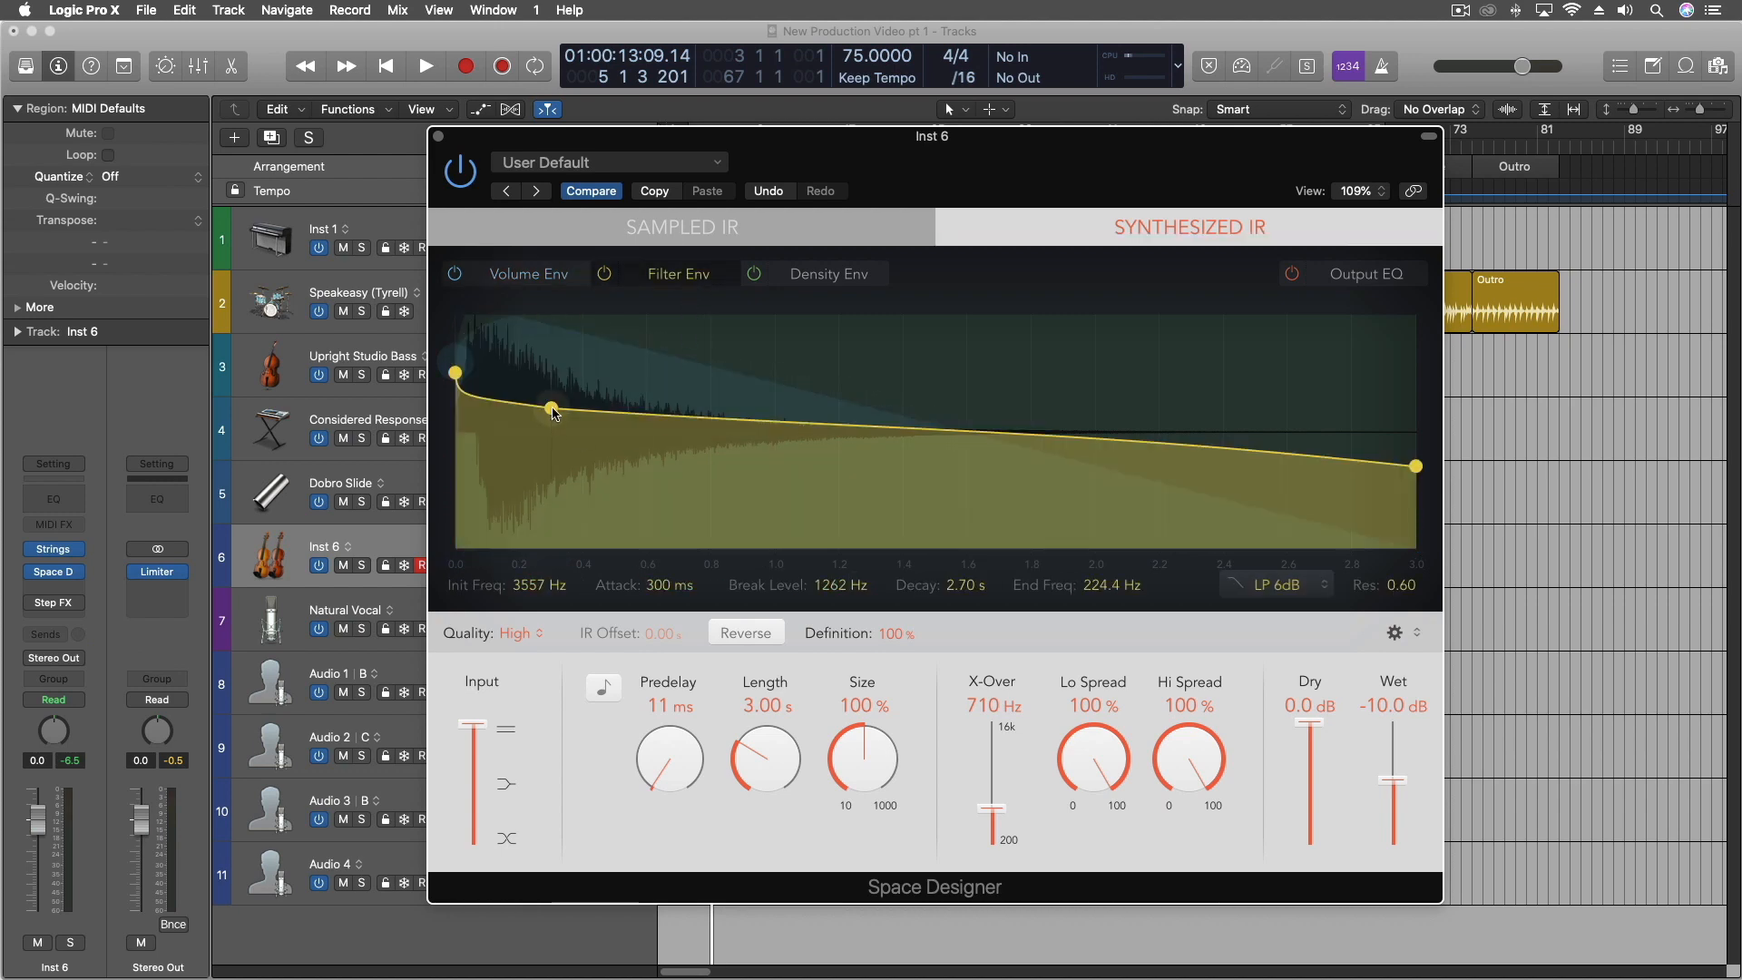
pyautogui.moveTo(552, 410); pyautogui.dragTo(548, 449)
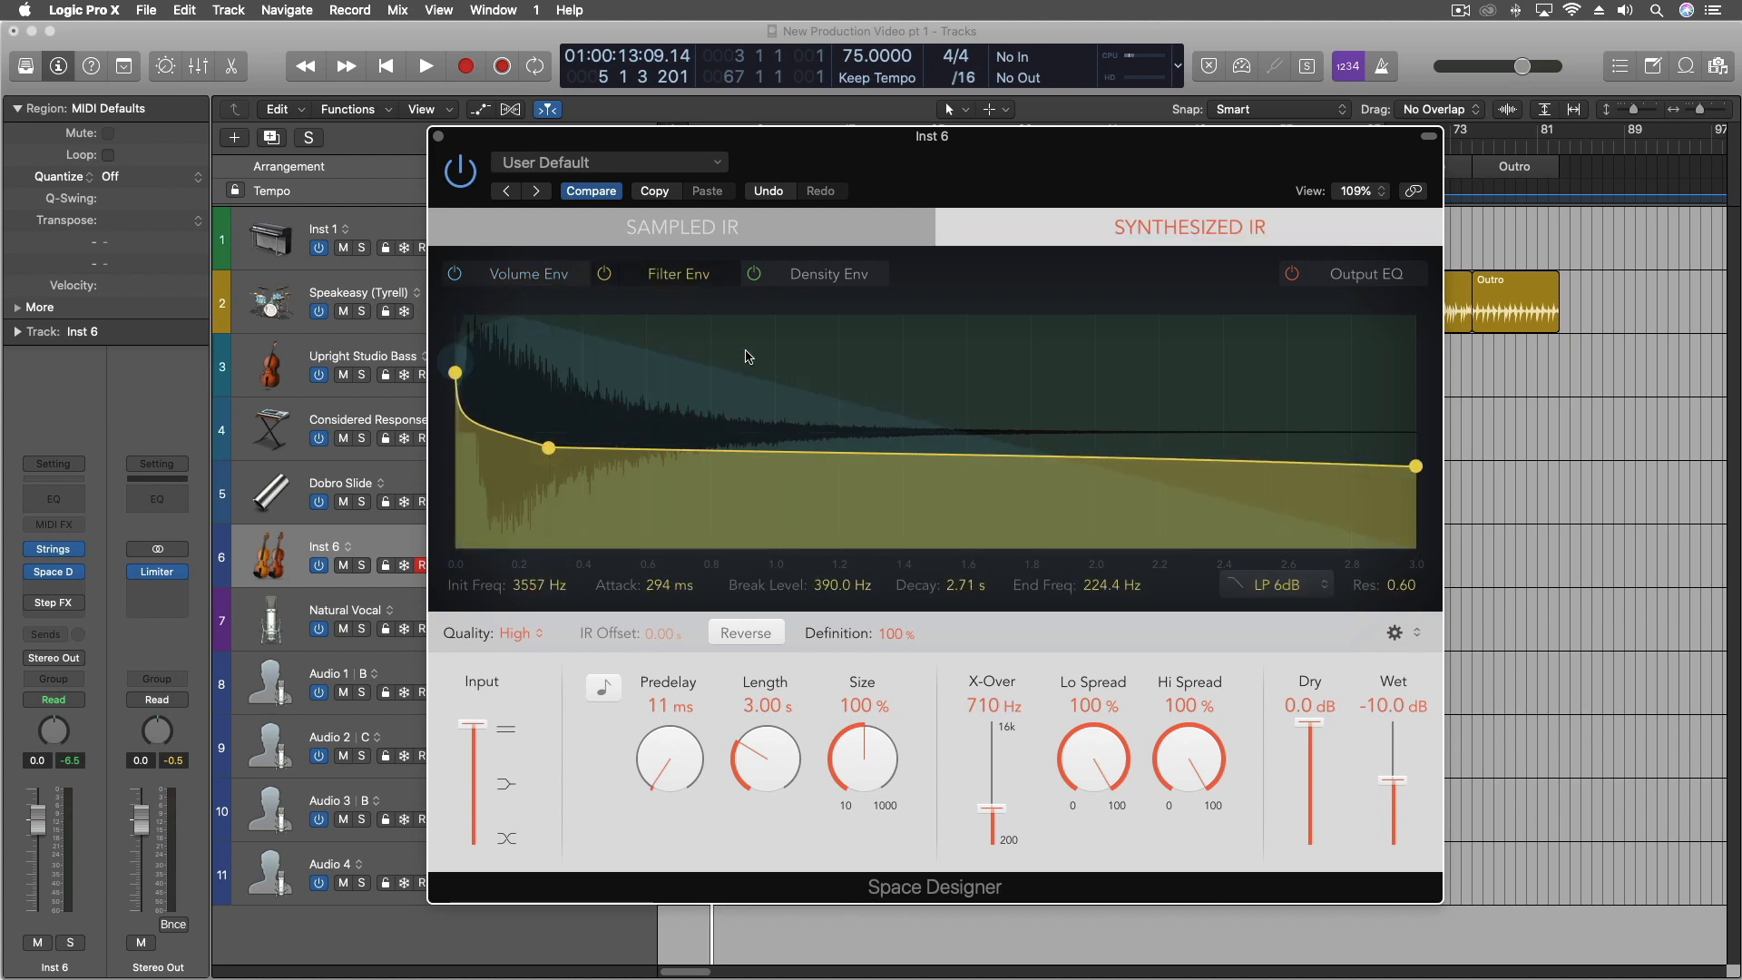
pyautogui.click(810, 282)
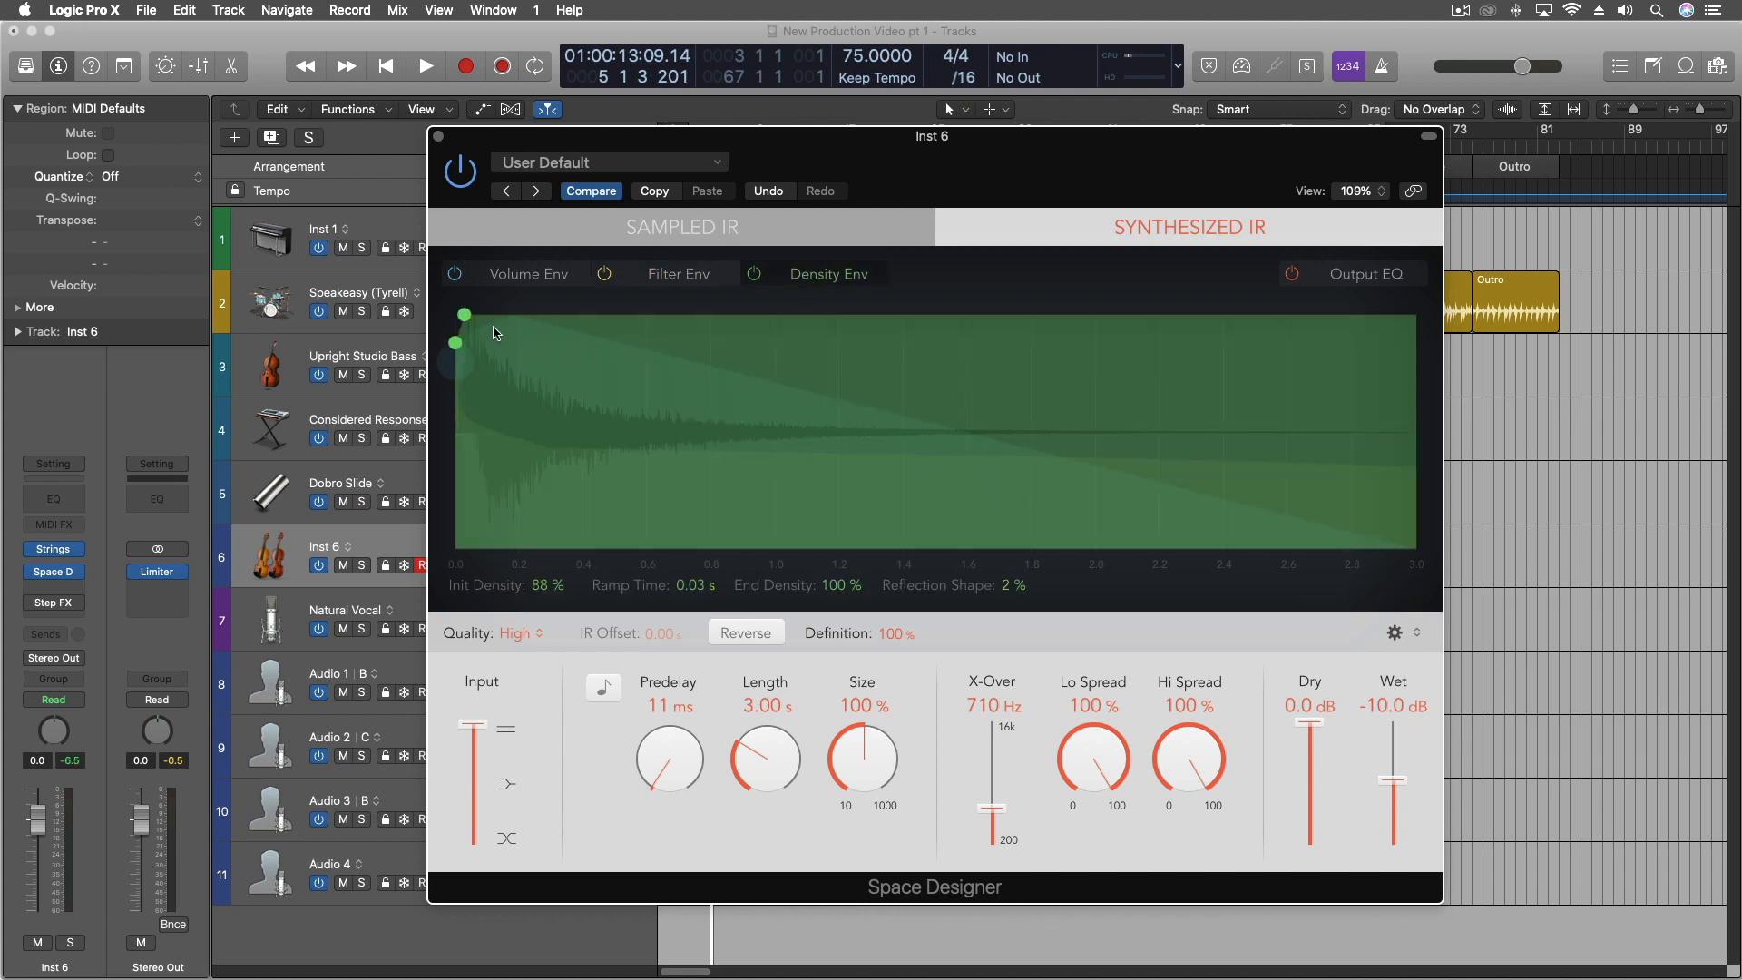
pyautogui.moveTo(541, 315); pyautogui.dragTo(770, 494)
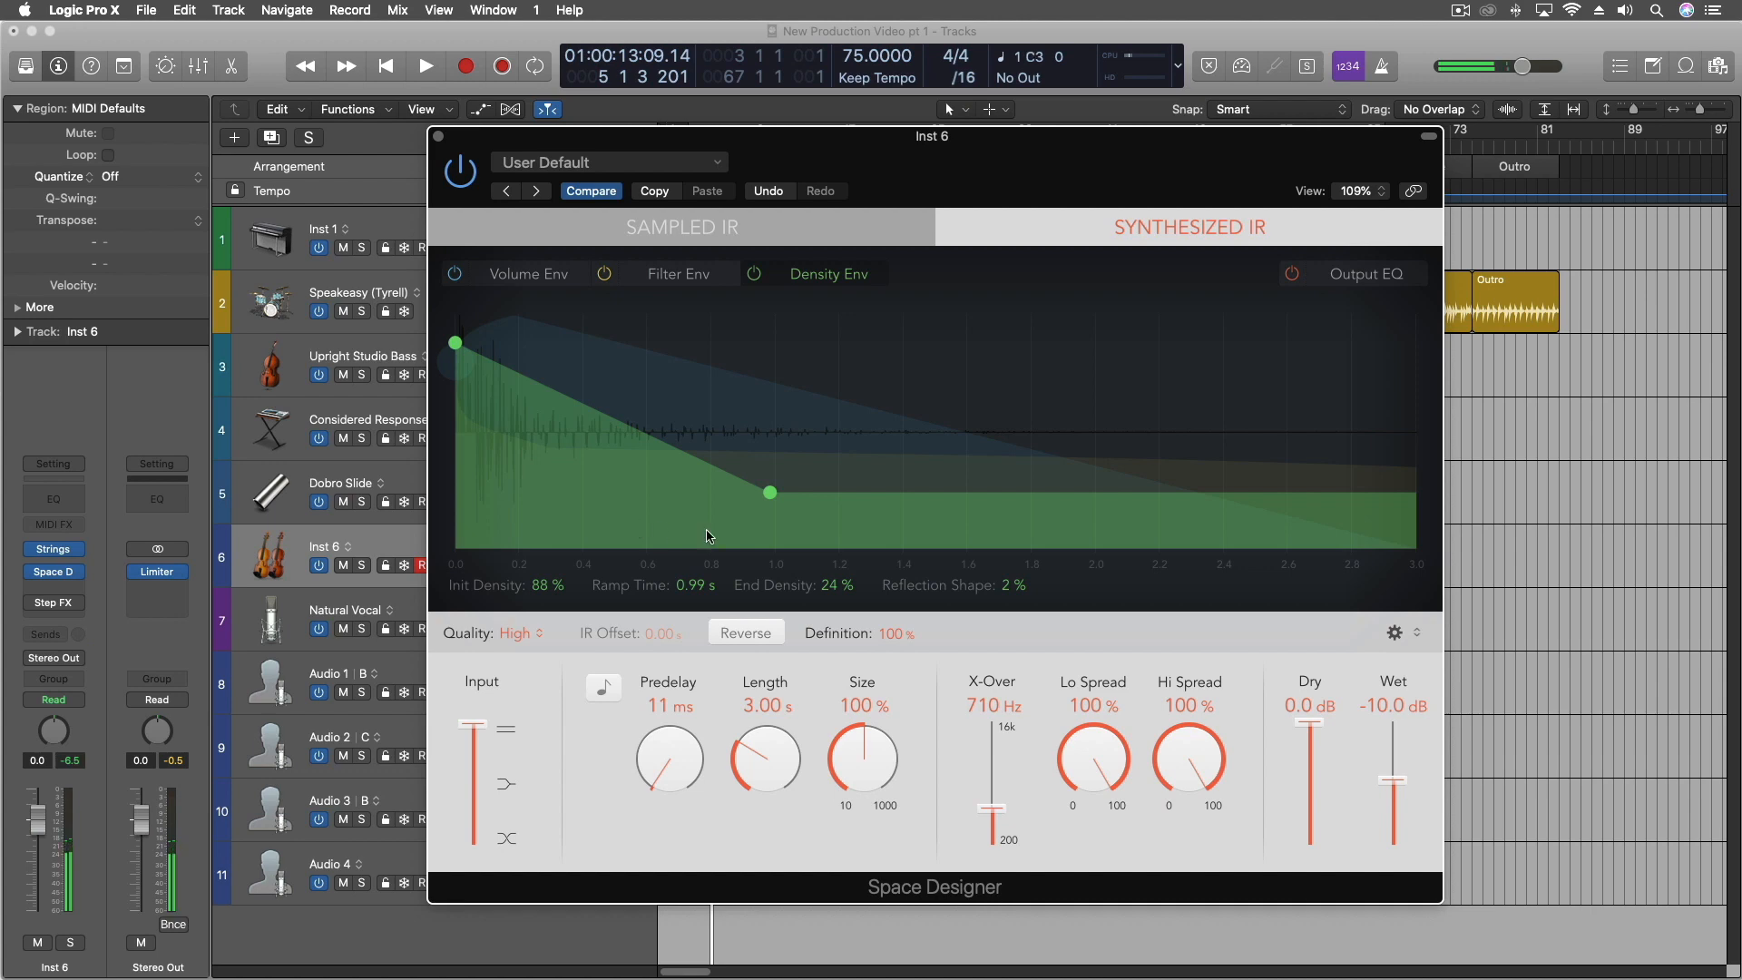
# Review the synthesized IR's filter, volume and density envelopes in turn, leaving the Dry level at 0.0 dB.
pyautogui.moveTo(1312, 726)
pyautogui.mouseDown()
pyautogui.moveTo(1320, 824)
pyautogui.moveTo(1310, 723)
pyautogui.mouseUp()
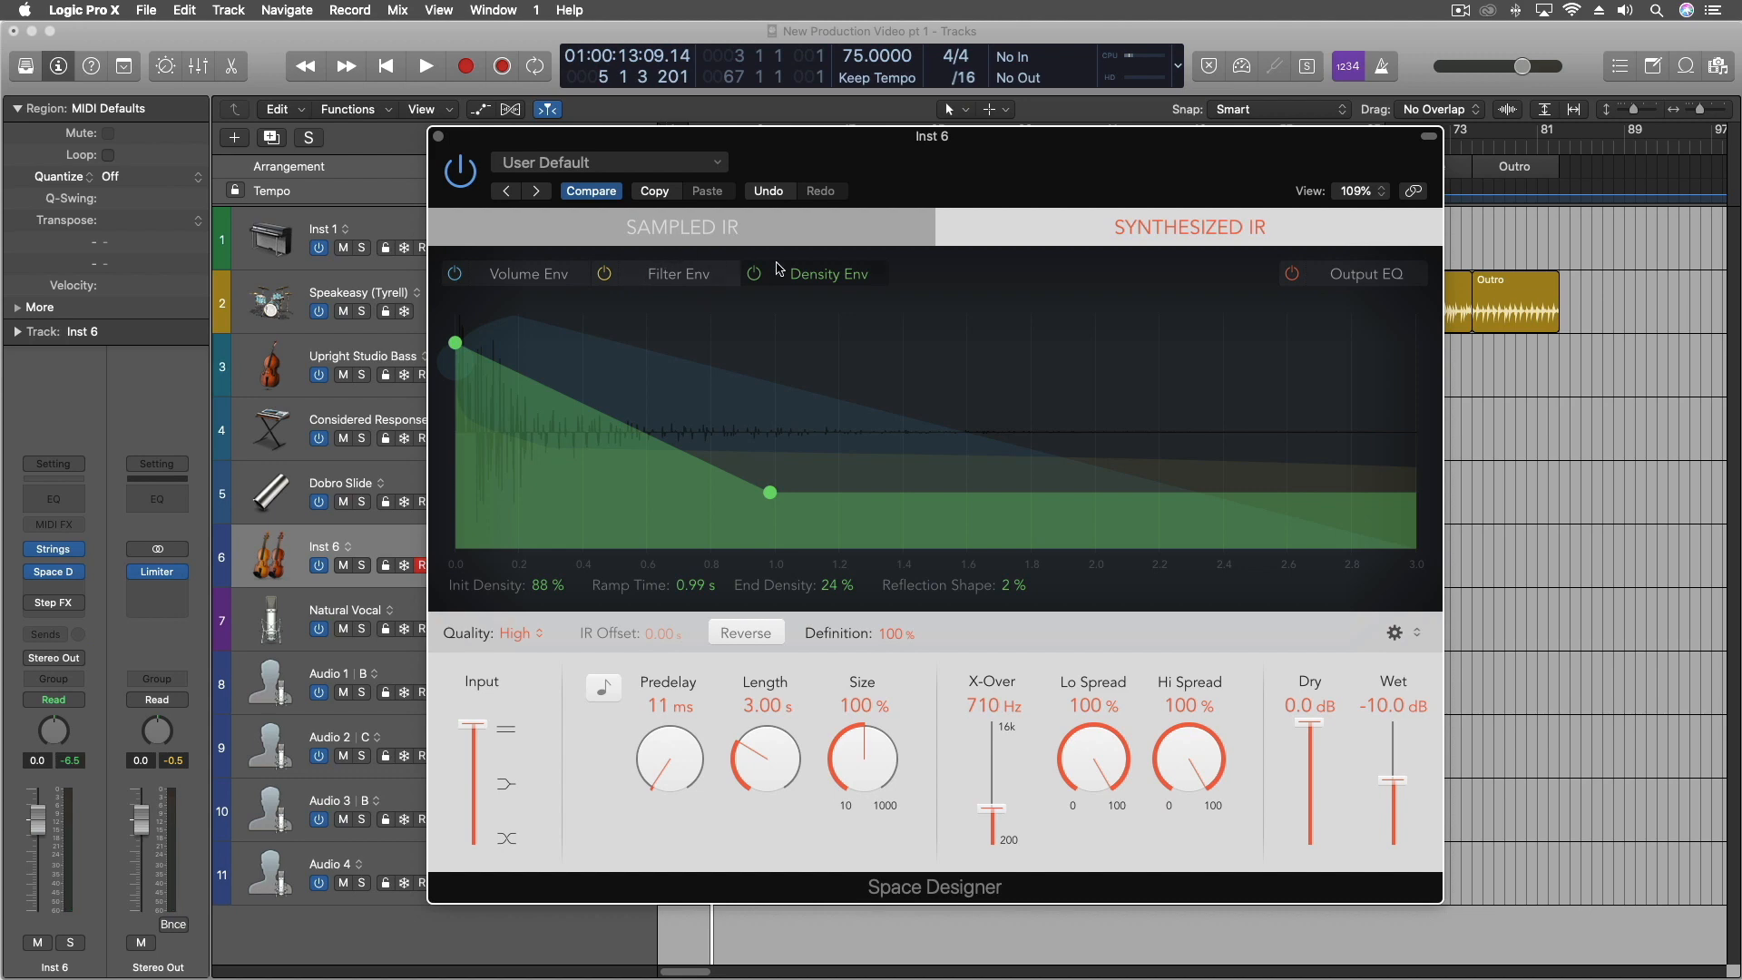
pyautogui.click(672, 279)
pyautogui.click(527, 278)
pyautogui.click(681, 278)
pyautogui.click(812, 278)
# Reshape the synthesized IR's volume envelope to a 22% initial level and a slow 2.18 s attack.
pyautogui.click(532, 286)
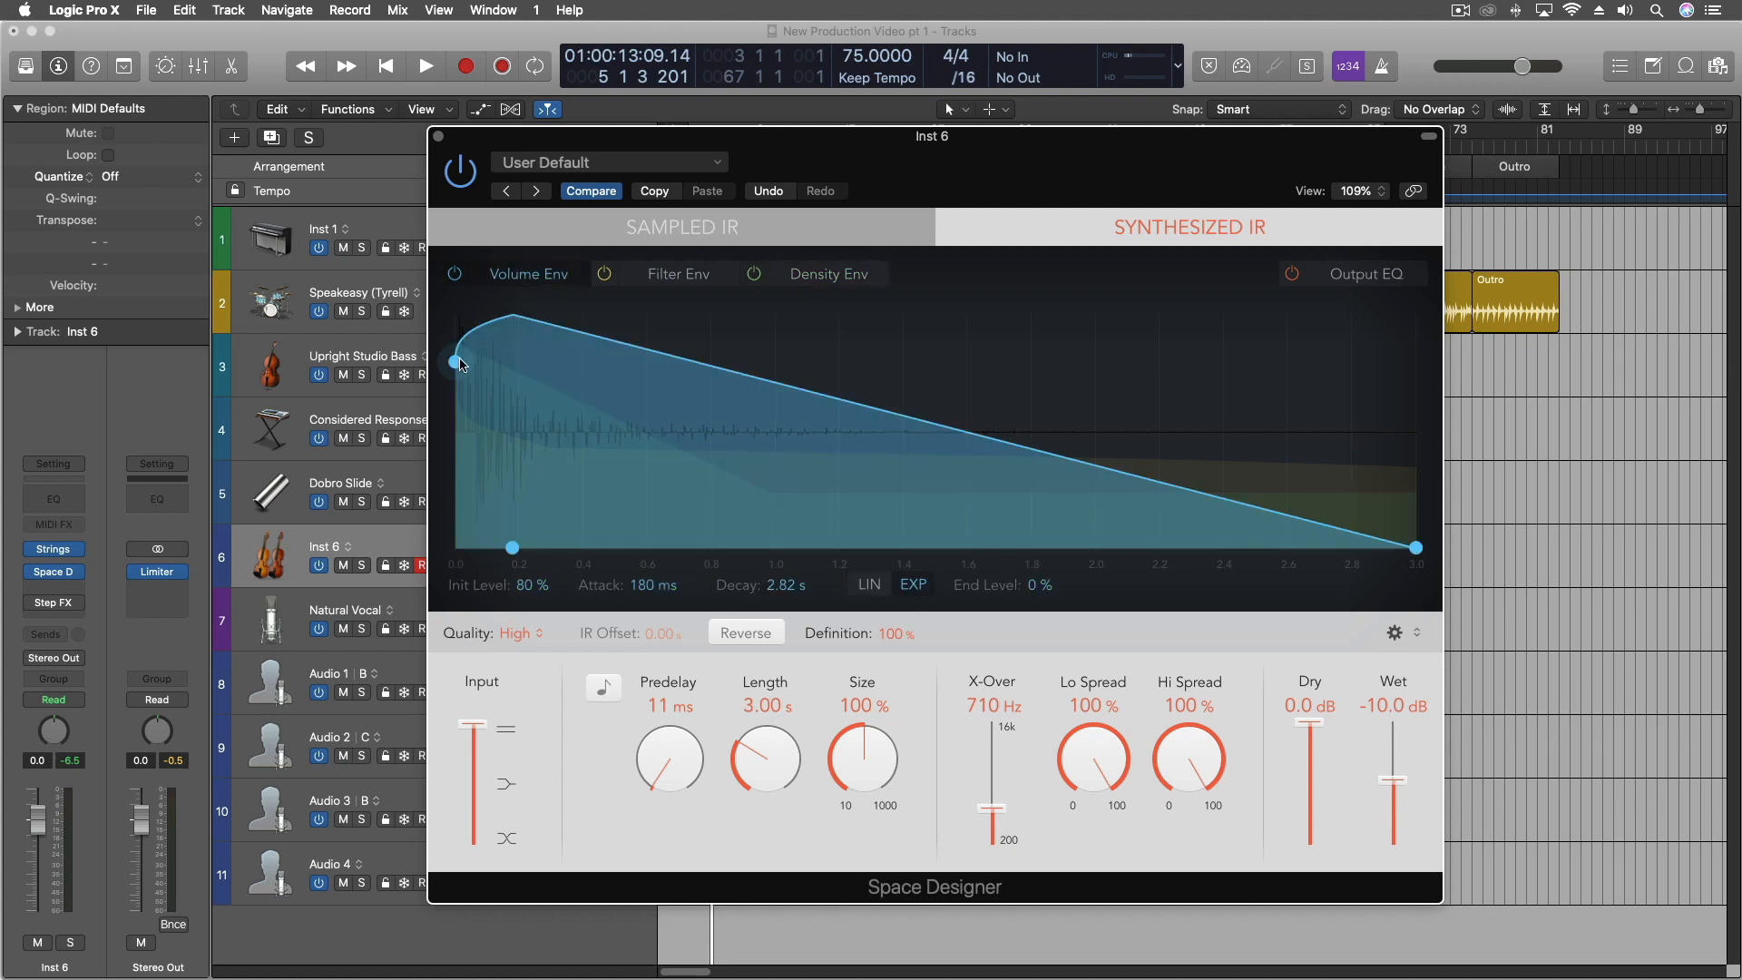
pyautogui.moveTo(456, 361); pyautogui.dragTo(565, 548)
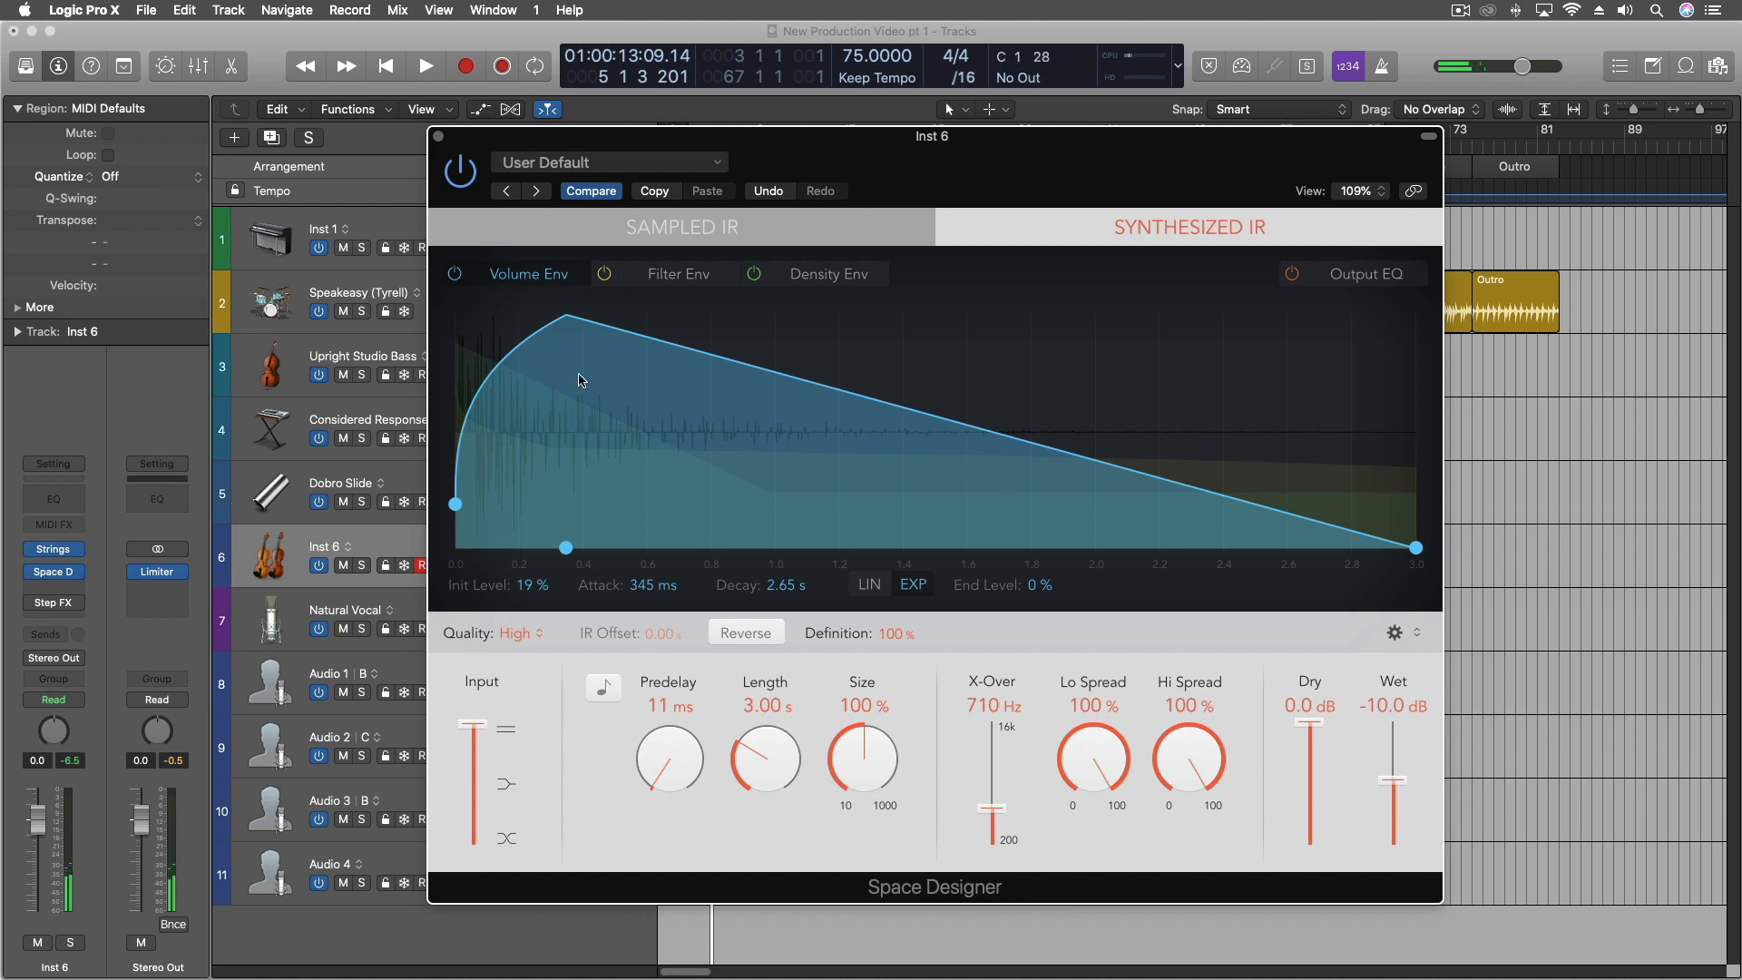
pyautogui.moveTo(456, 504); pyautogui.dragTo(456, 497)
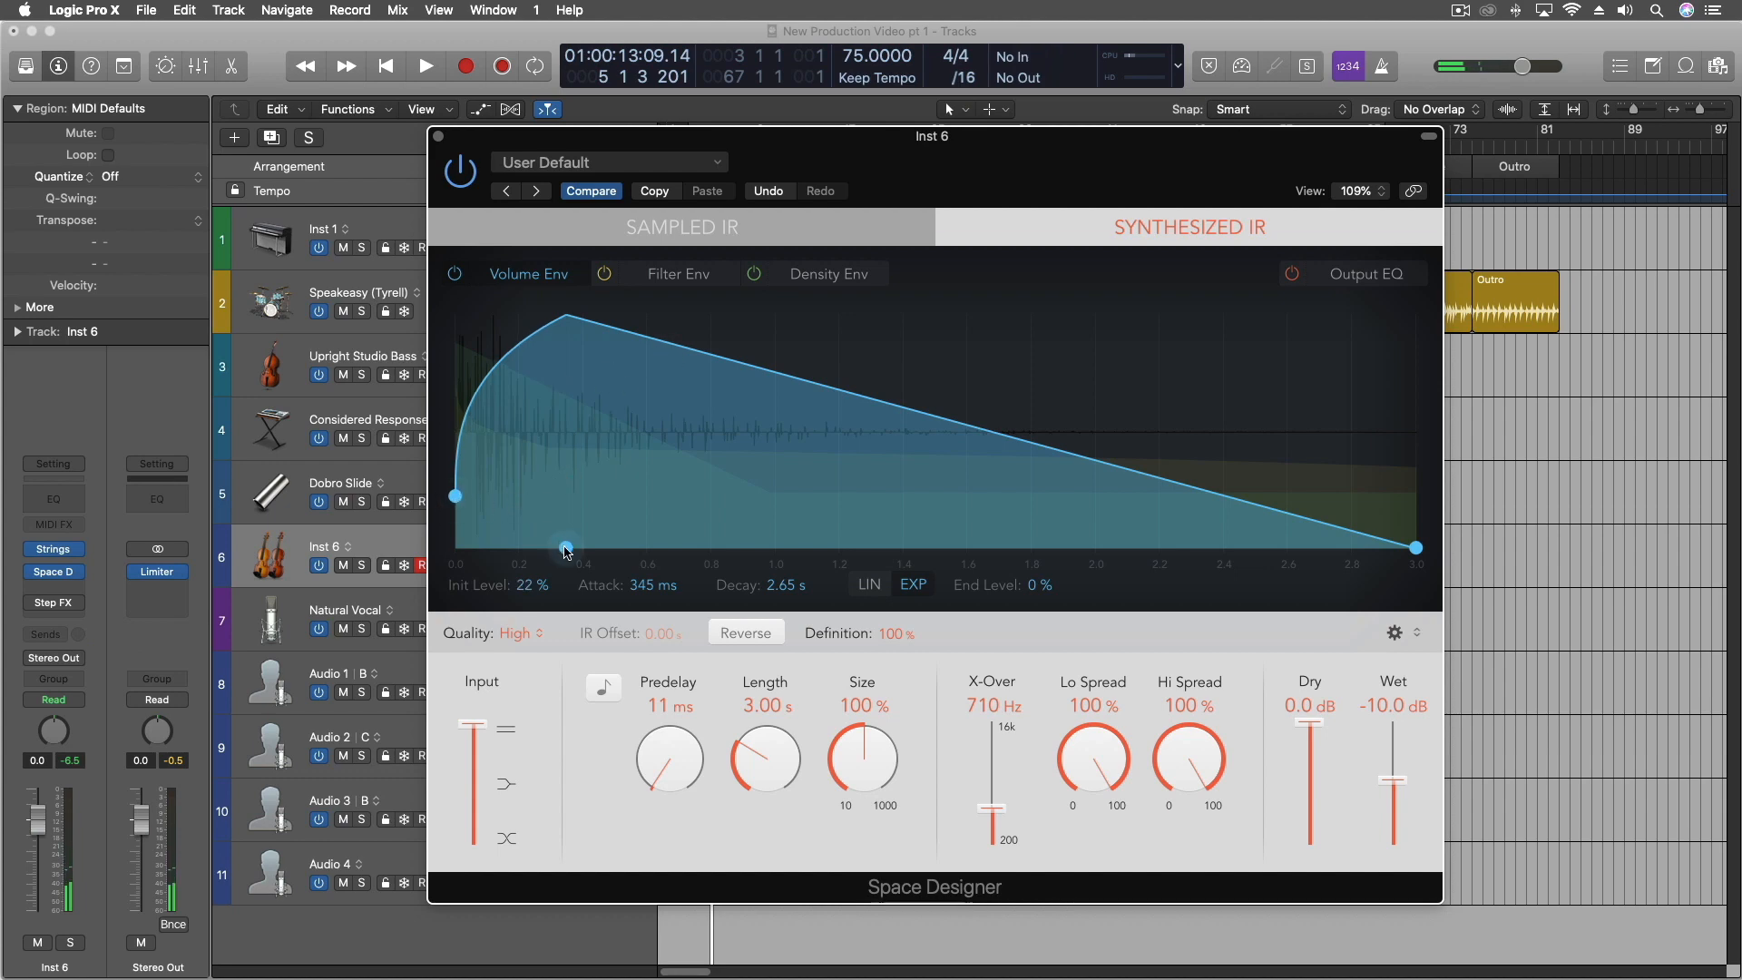
pyautogui.moveTo(570, 550); pyautogui.dragTo(1162, 514)
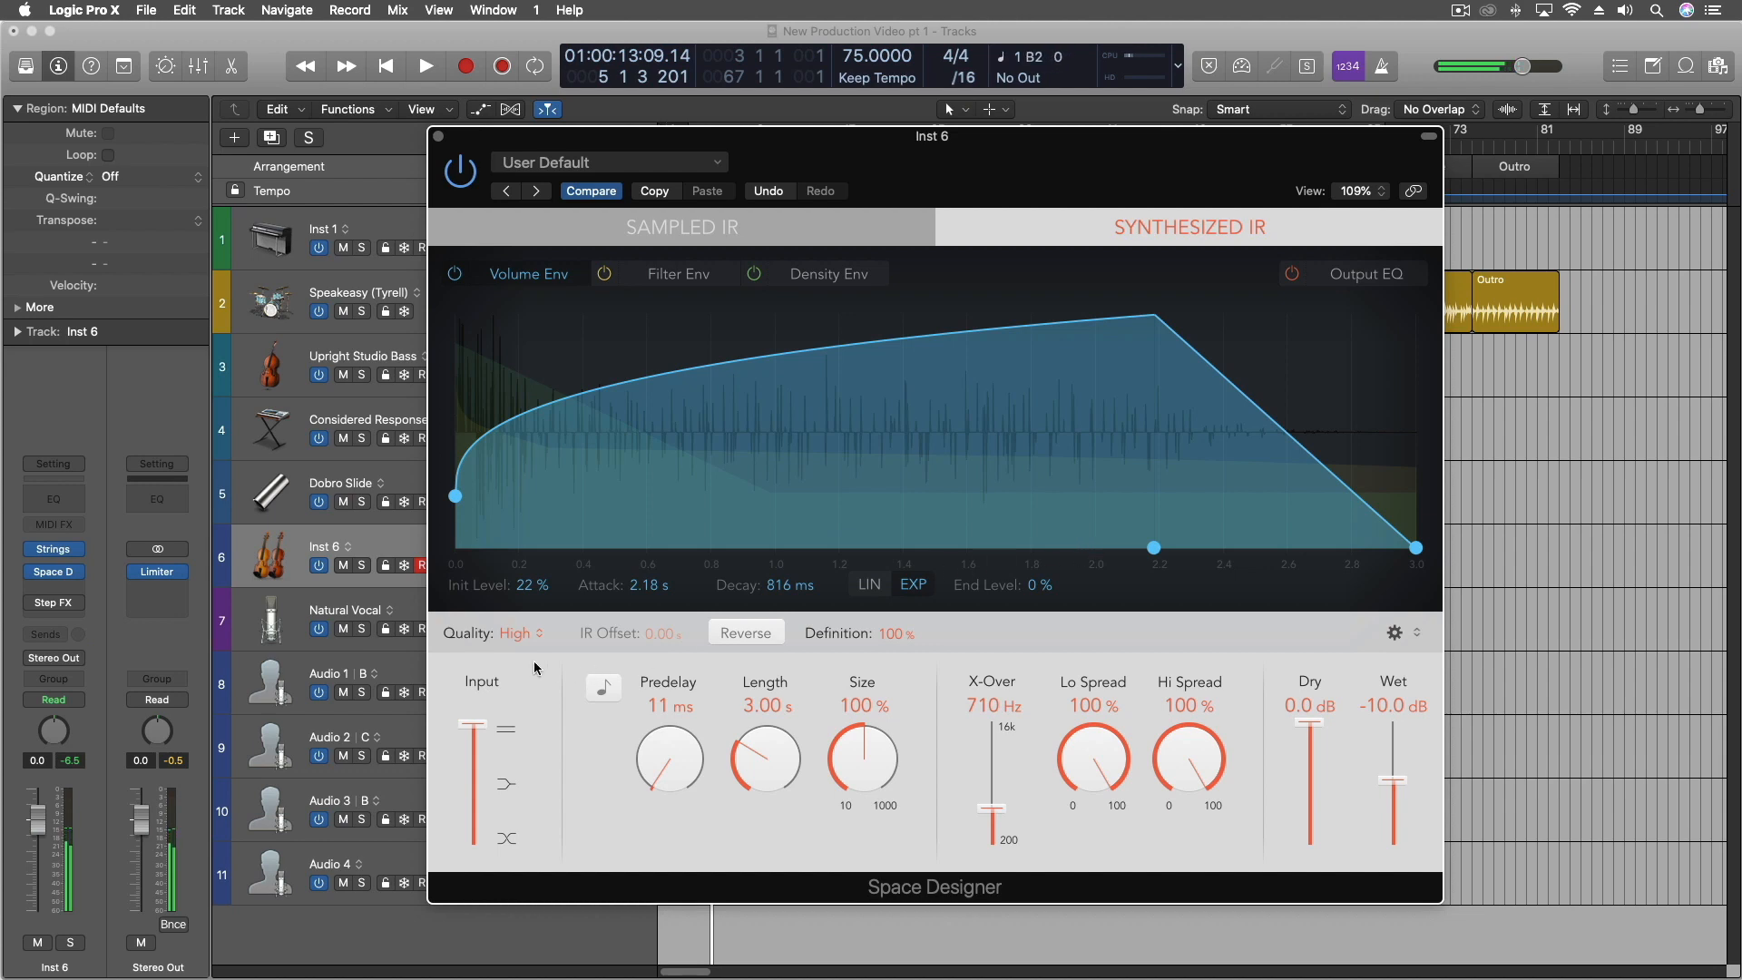
# Check Space Designer's reverb quality options and keep High selected.
pyautogui.click(522, 634)
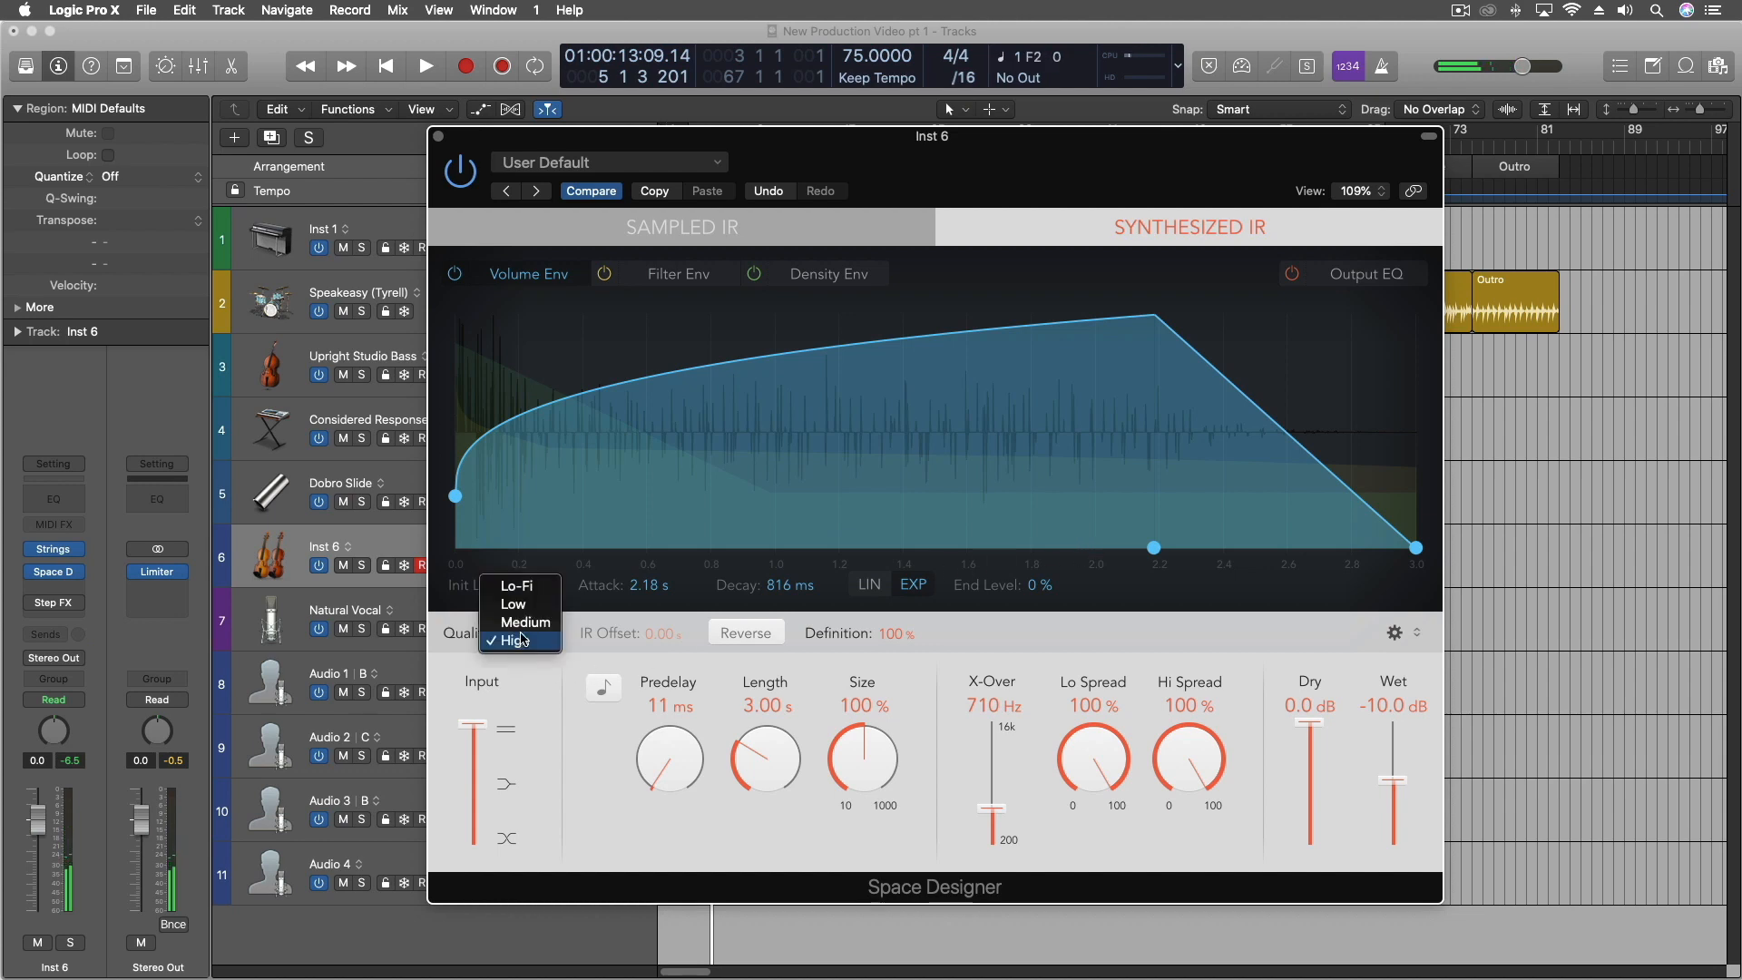
pyautogui.click(522, 638)
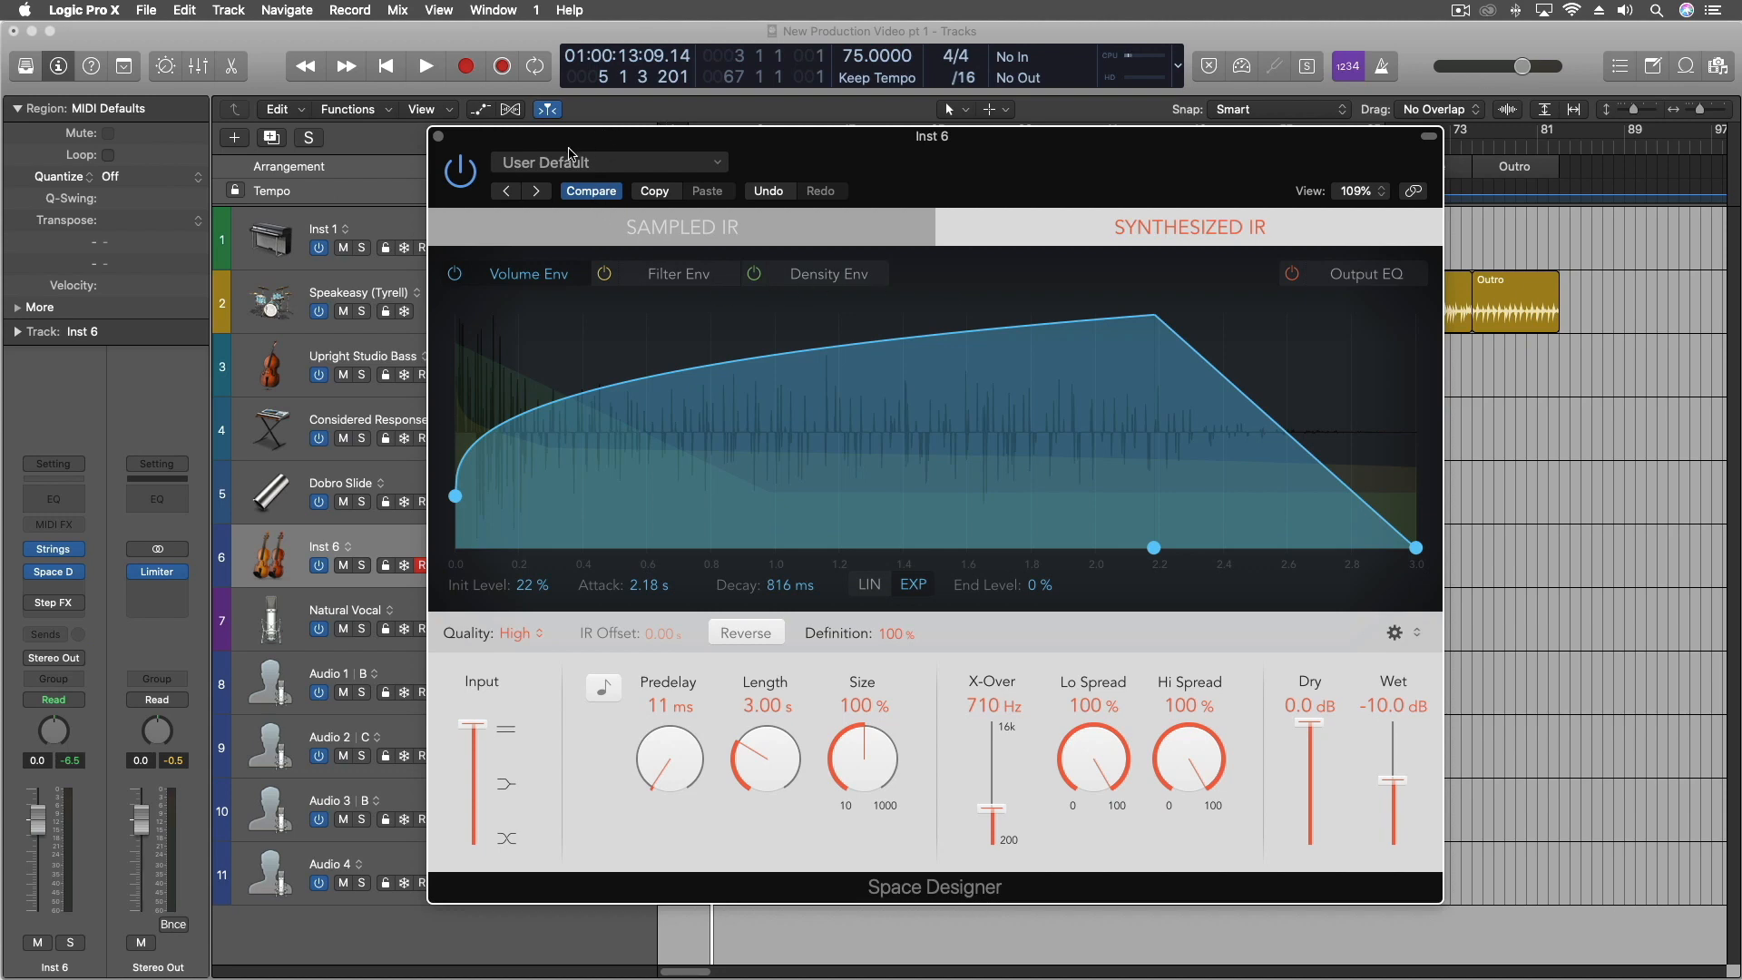
pyautogui.click(937, 171)
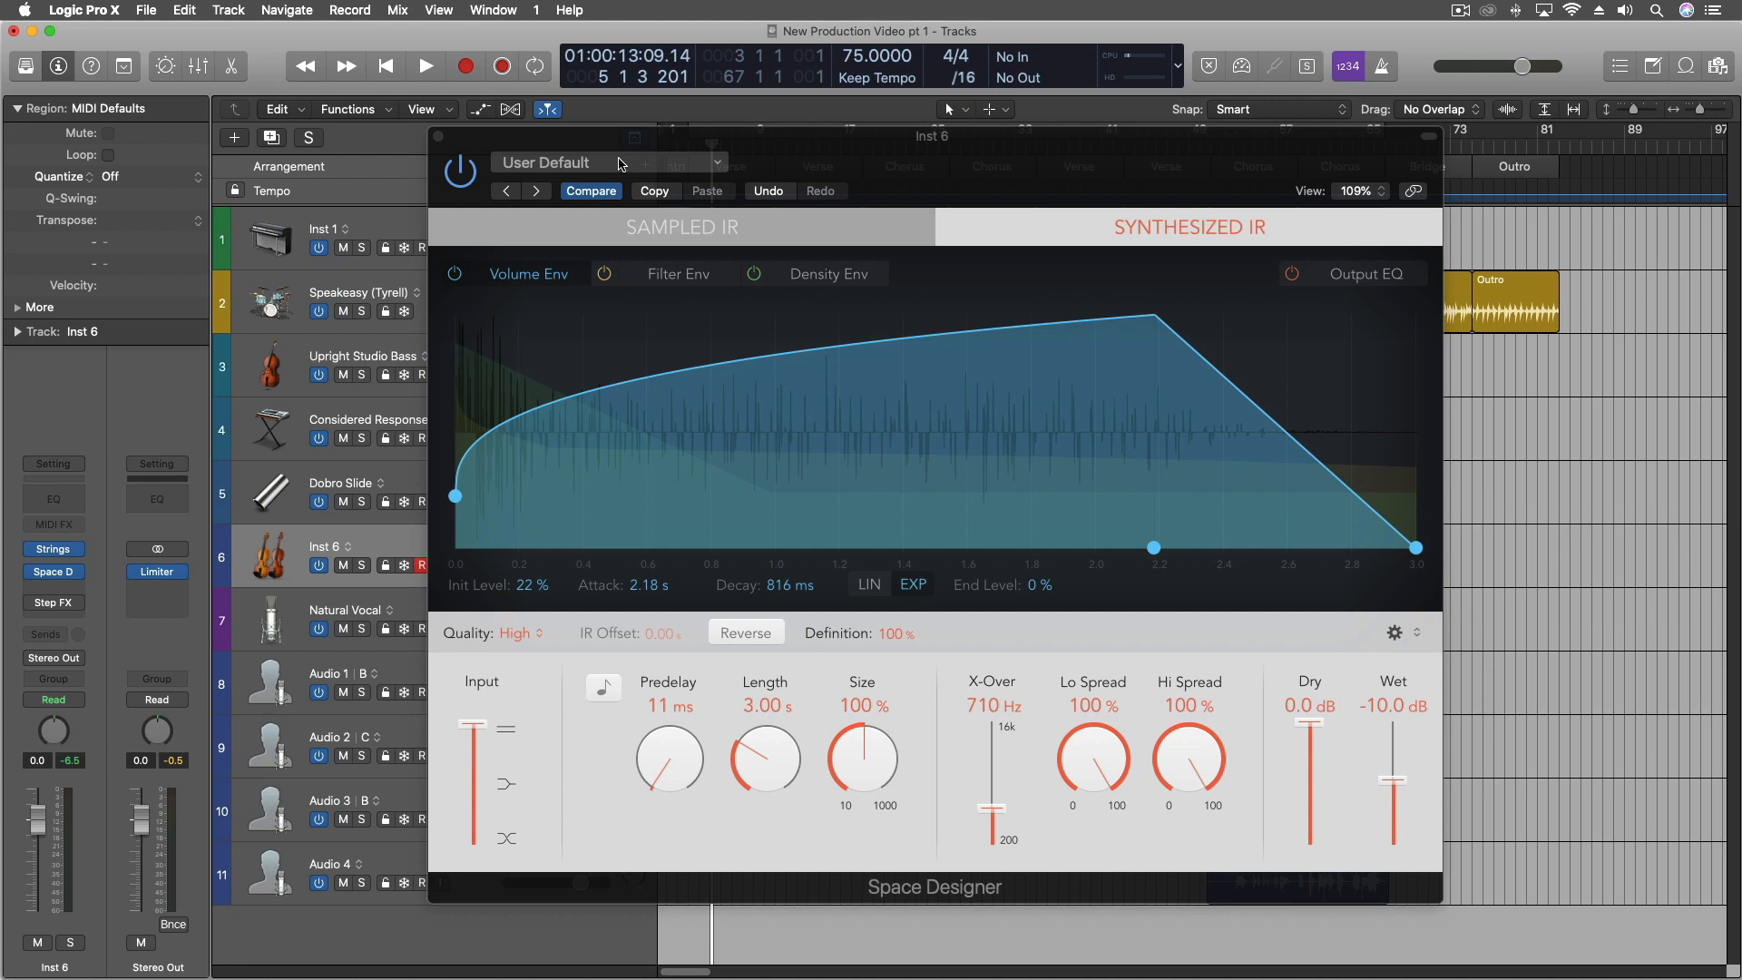
# Return to the sampled IR, launch the Impulse Response Utility again and cancel its import track layout.
pyautogui.click(689, 238)
pyautogui.click(822, 278)
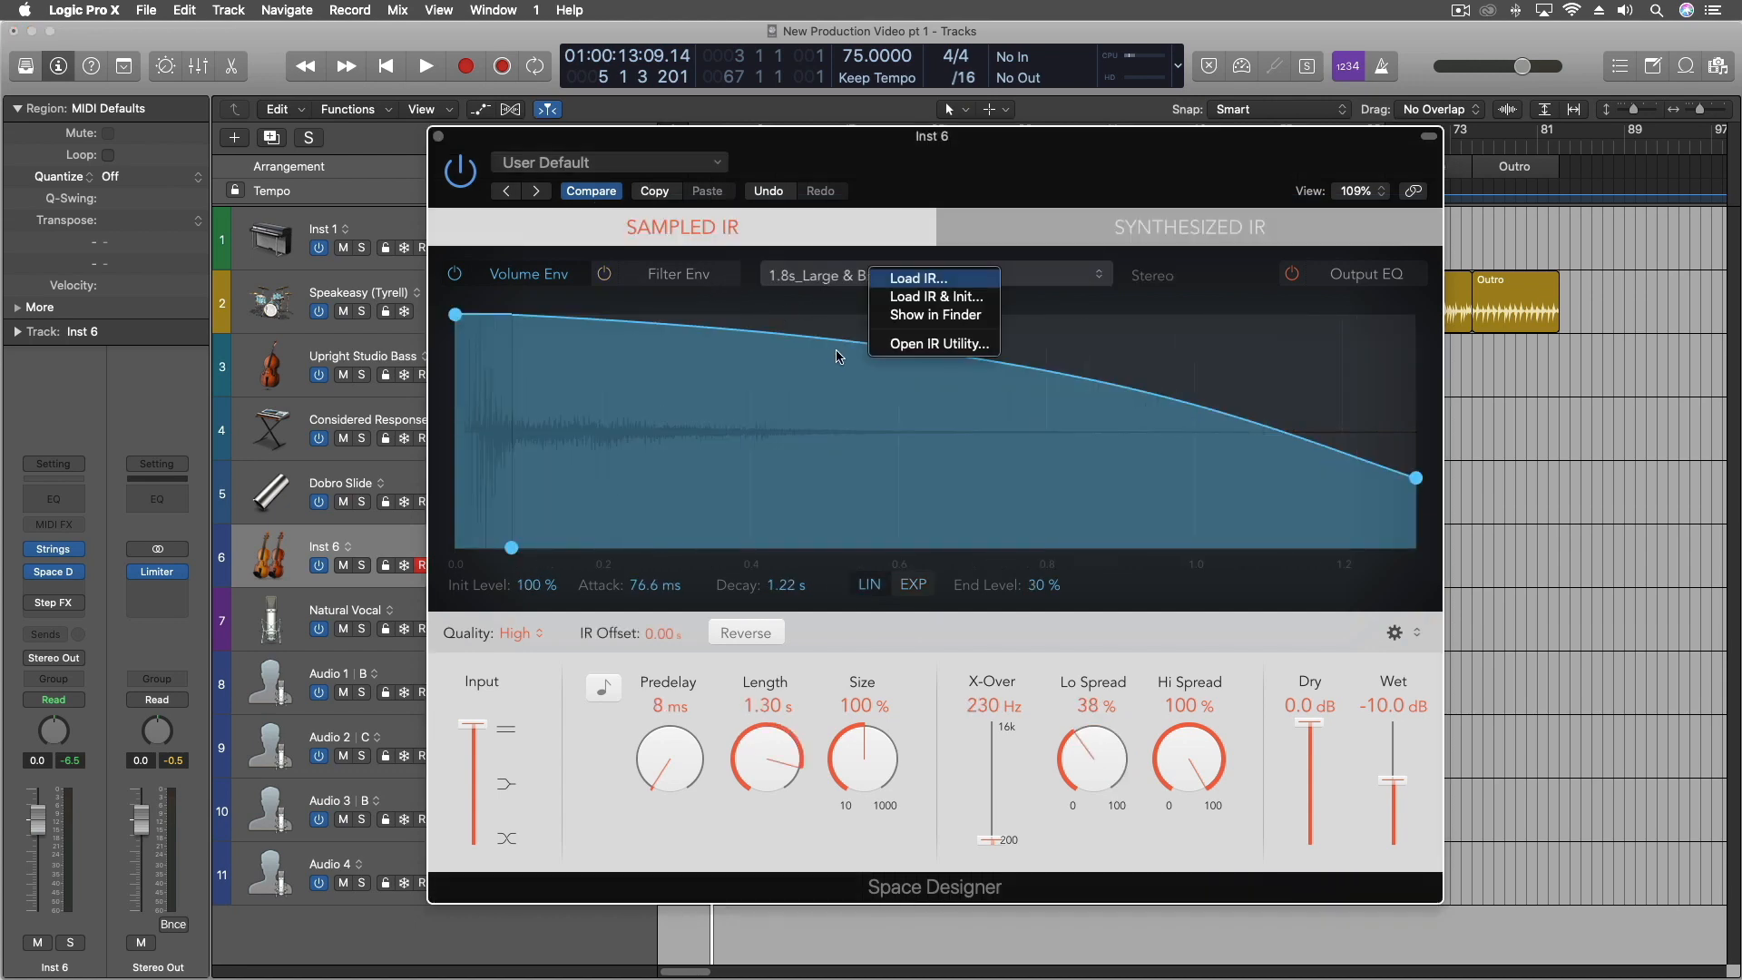
pyautogui.click(920, 345)
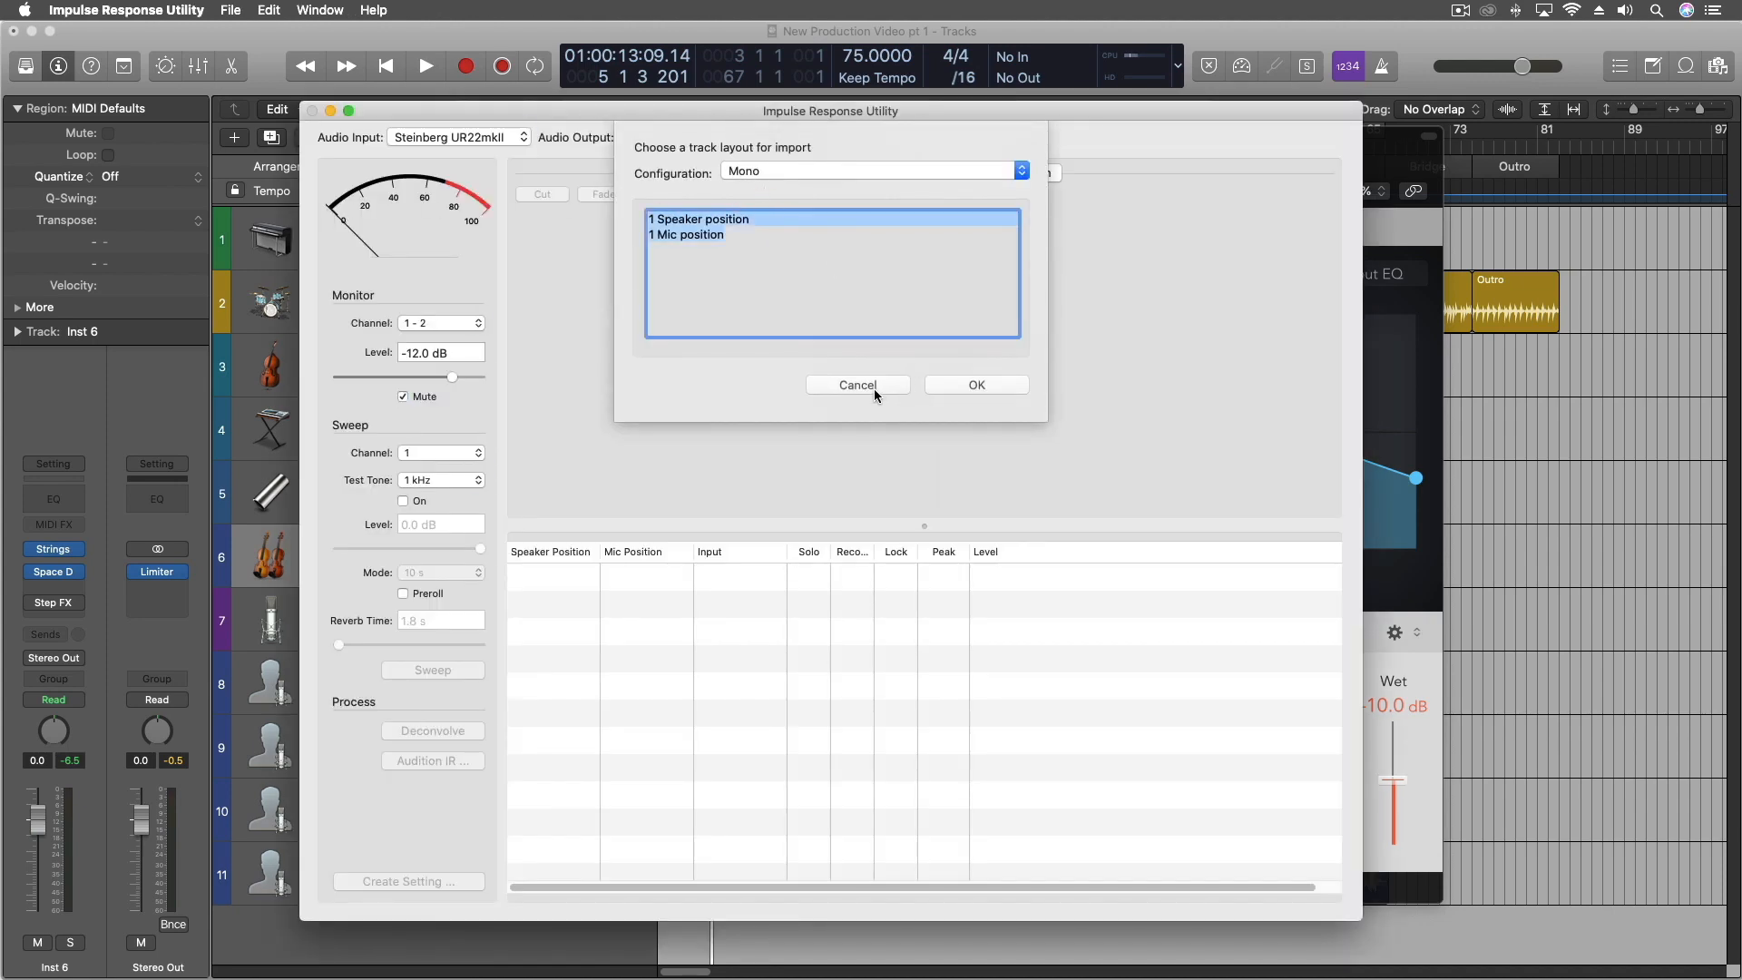
pyautogui.click(853, 393)
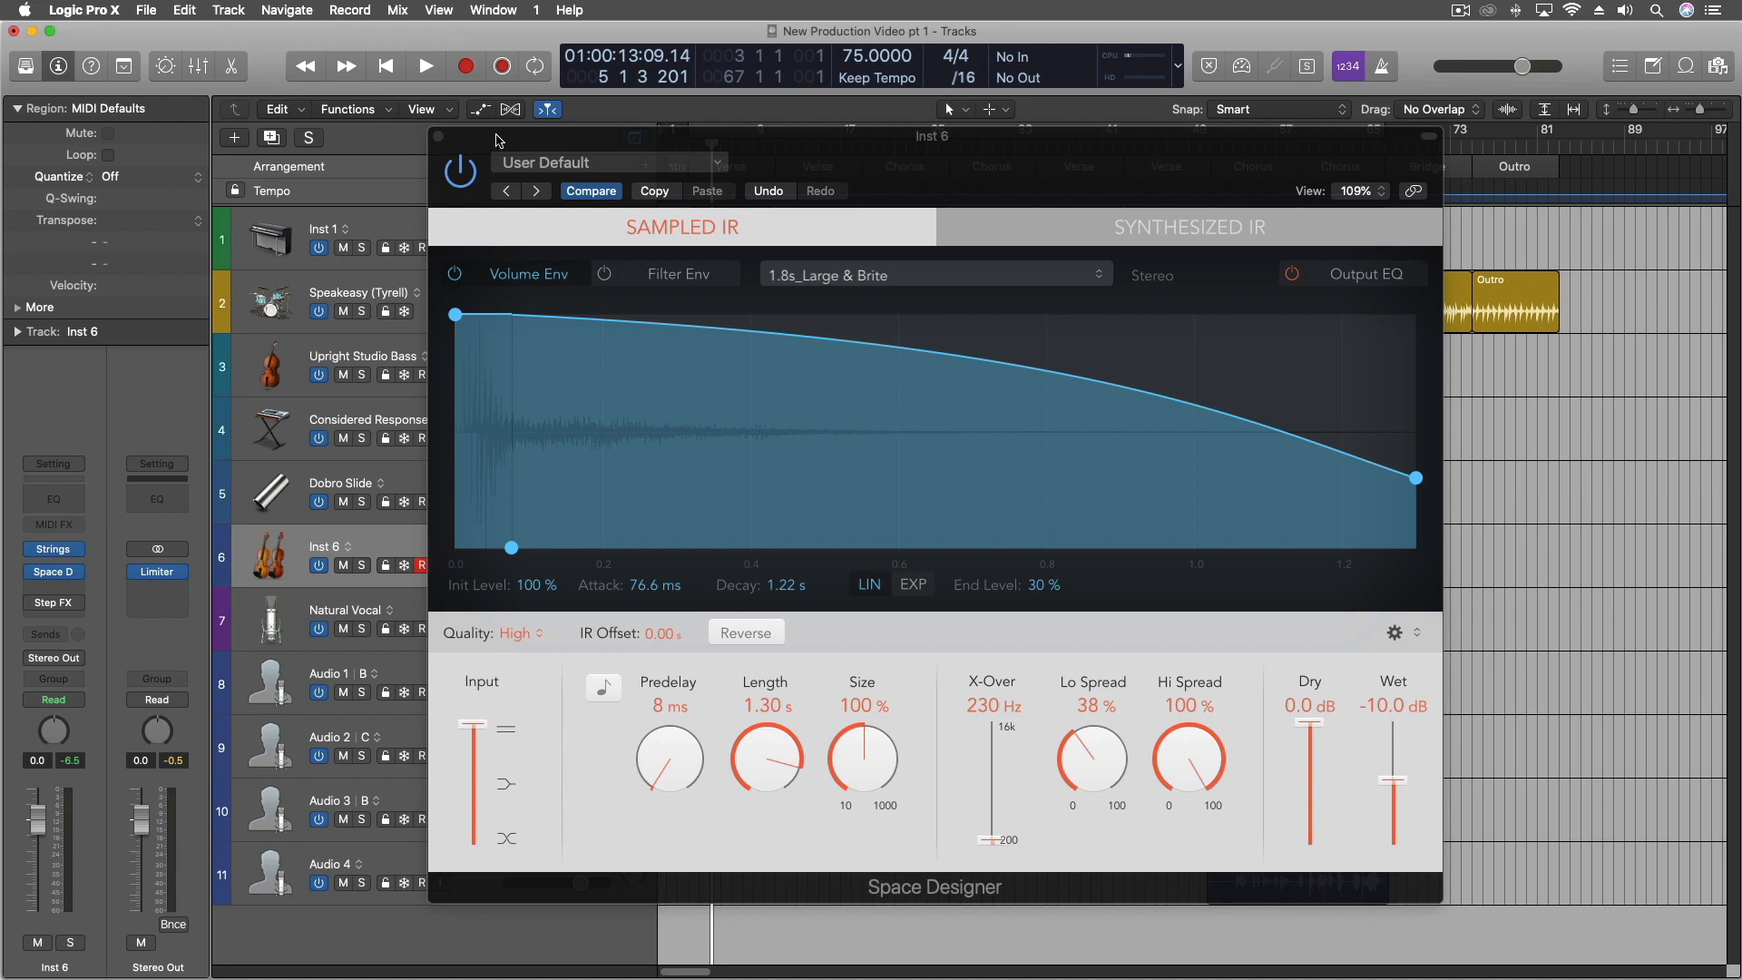
# Show Space Designer's synthesized IR once more and go back to the sampled IR.
pyautogui.click(1000, 231)
pyautogui.click(682, 227)
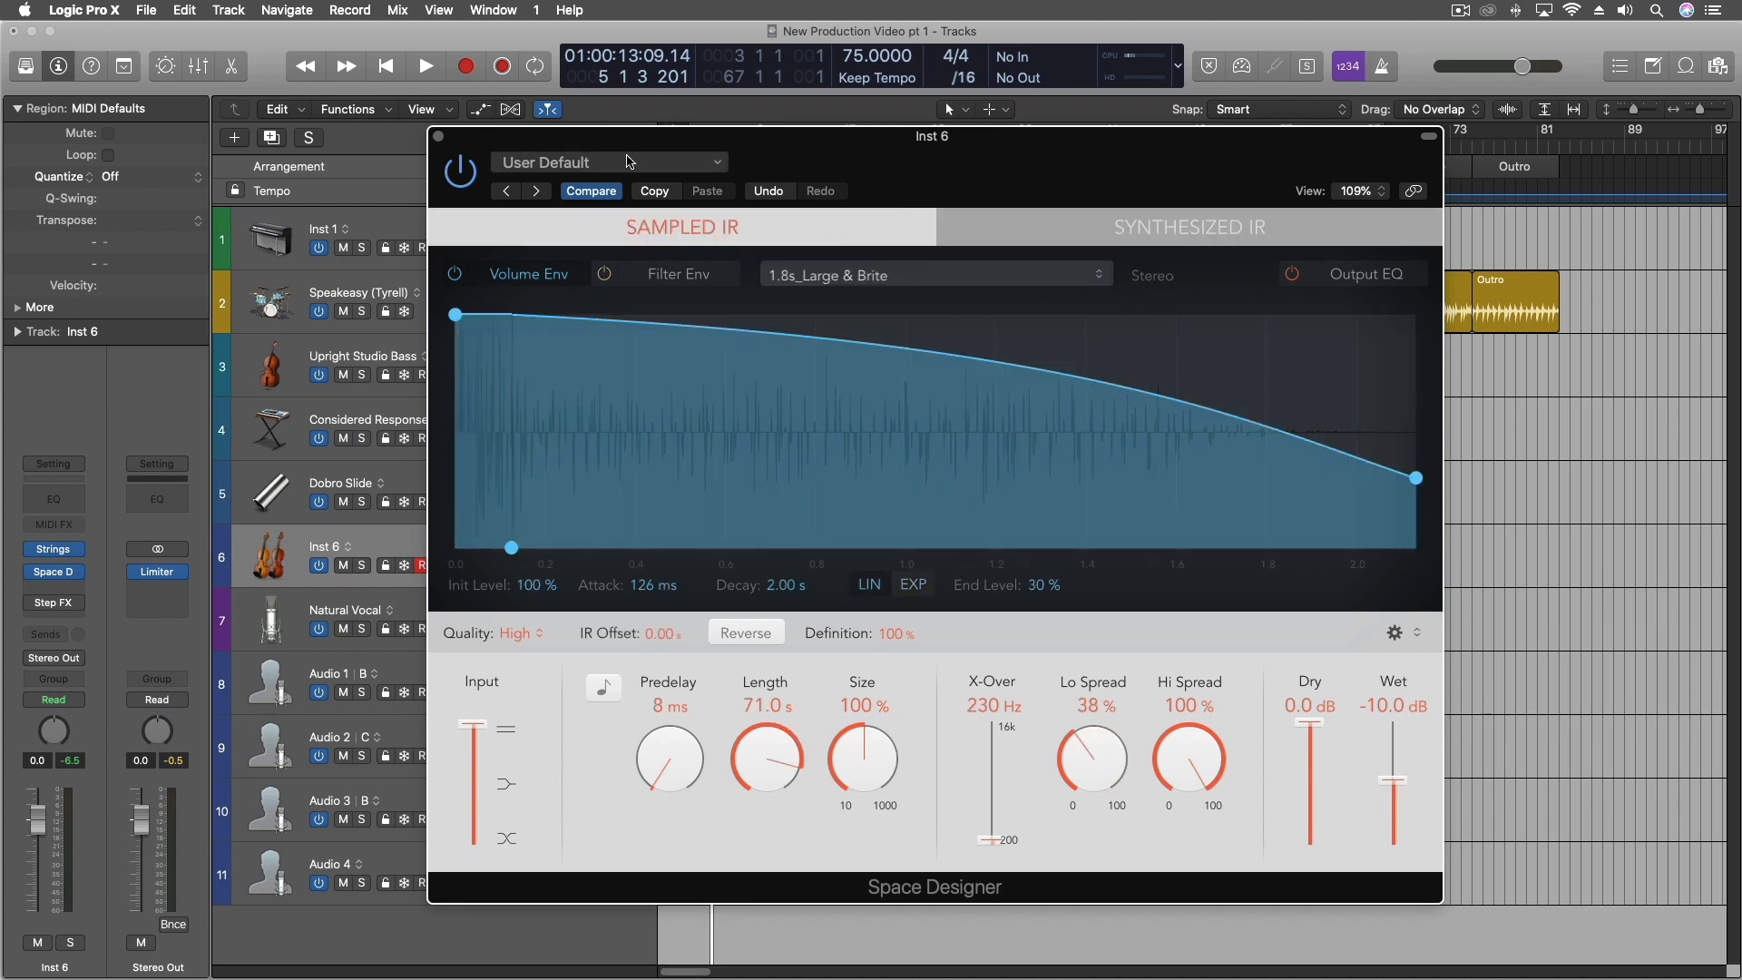
# Close Space Designer and remove the Space Designer and Step FX plug-ins from the Inst 6 channel.
pyautogui.click(439, 137)
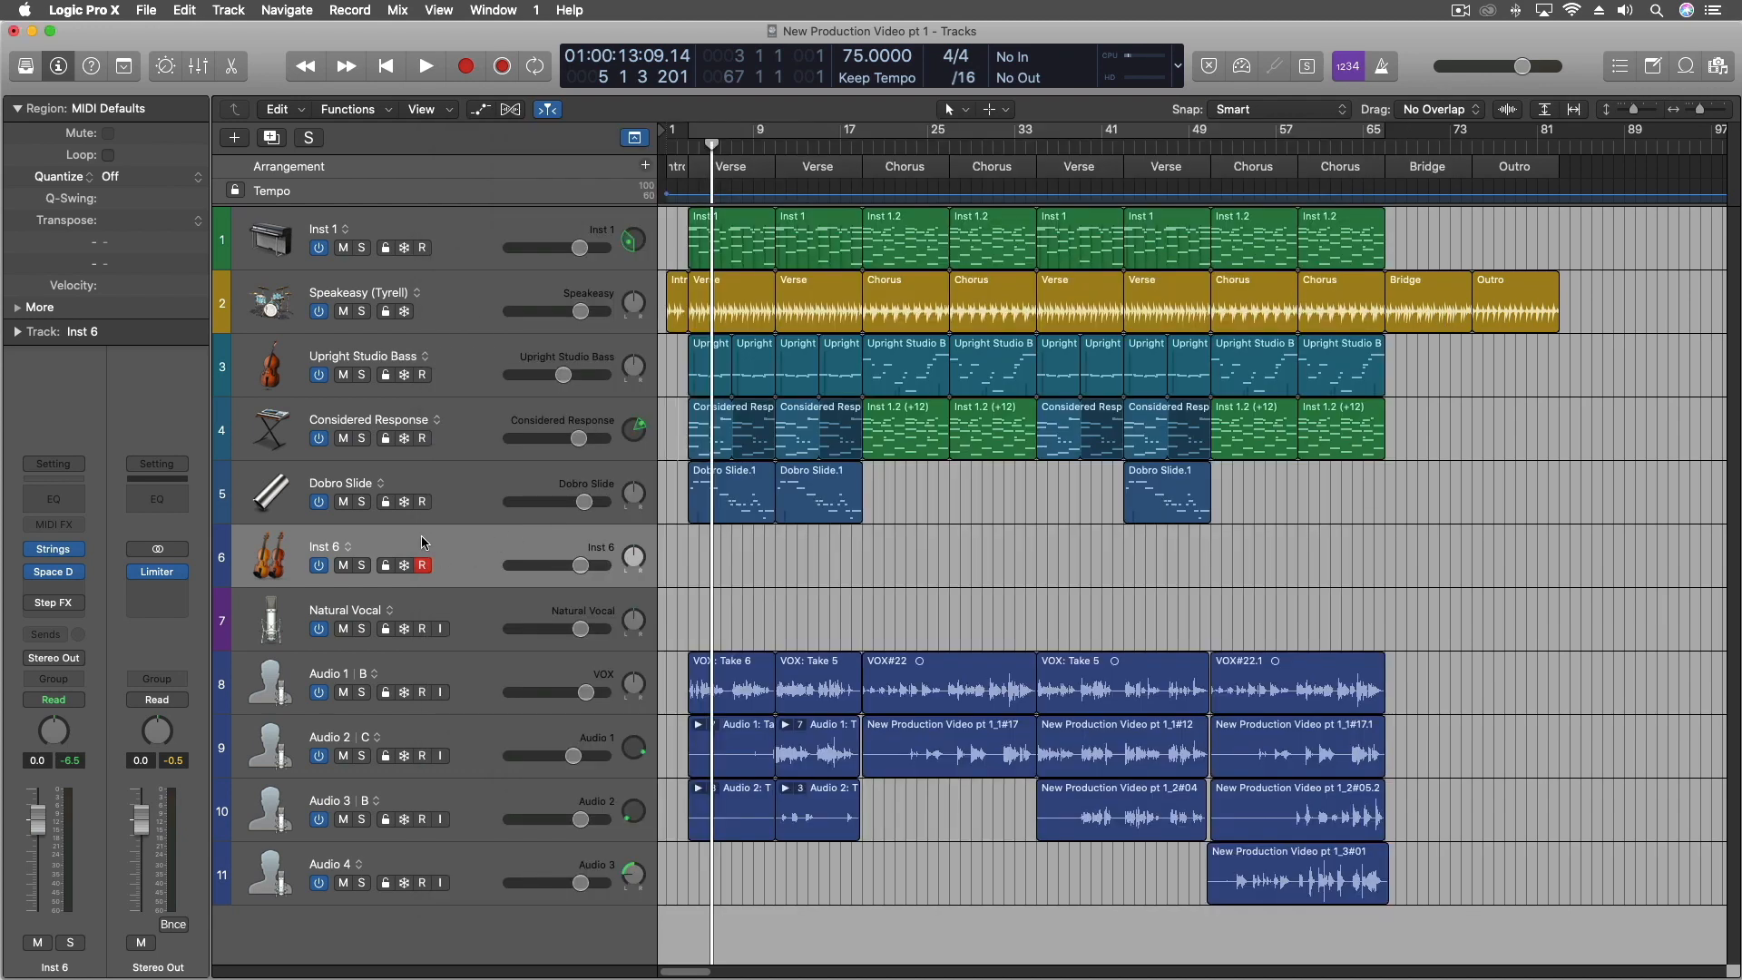
pyautogui.click(80, 574)
pyautogui.click(79, 611)
pyautogui.click(80, 608)
pyautogui.click(72, 631)
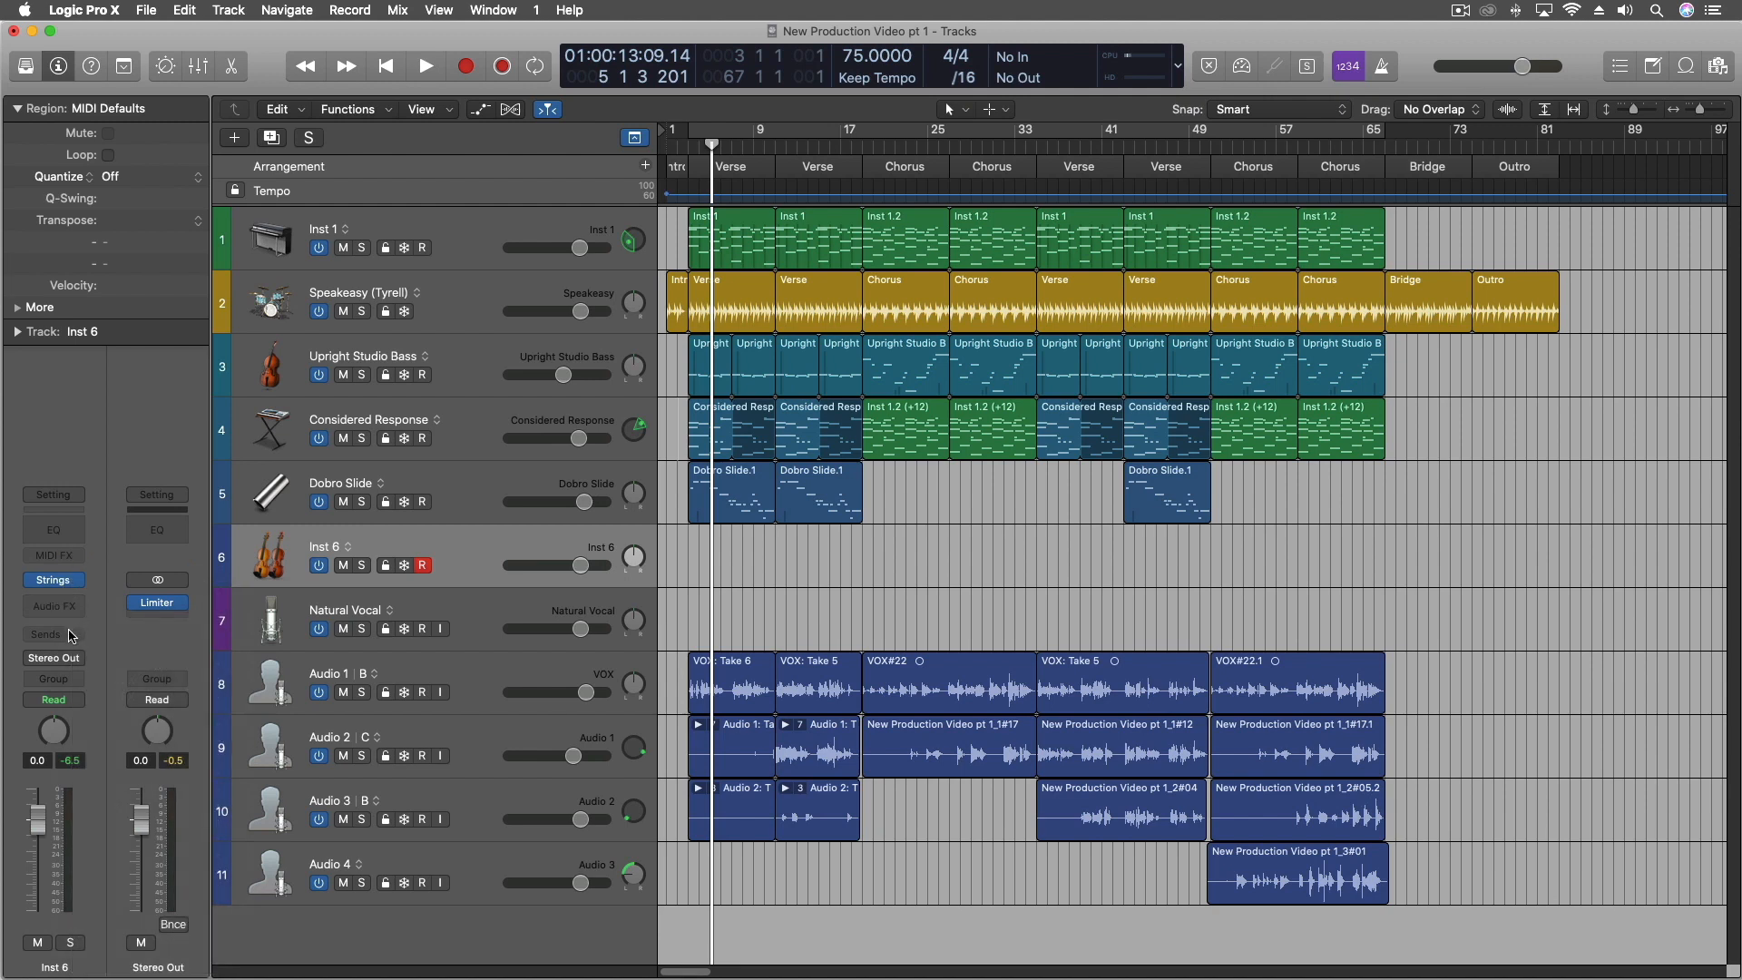
# Add a send from the Inst 6 channel to Bus 7.
pyautogui.click(57, 638)
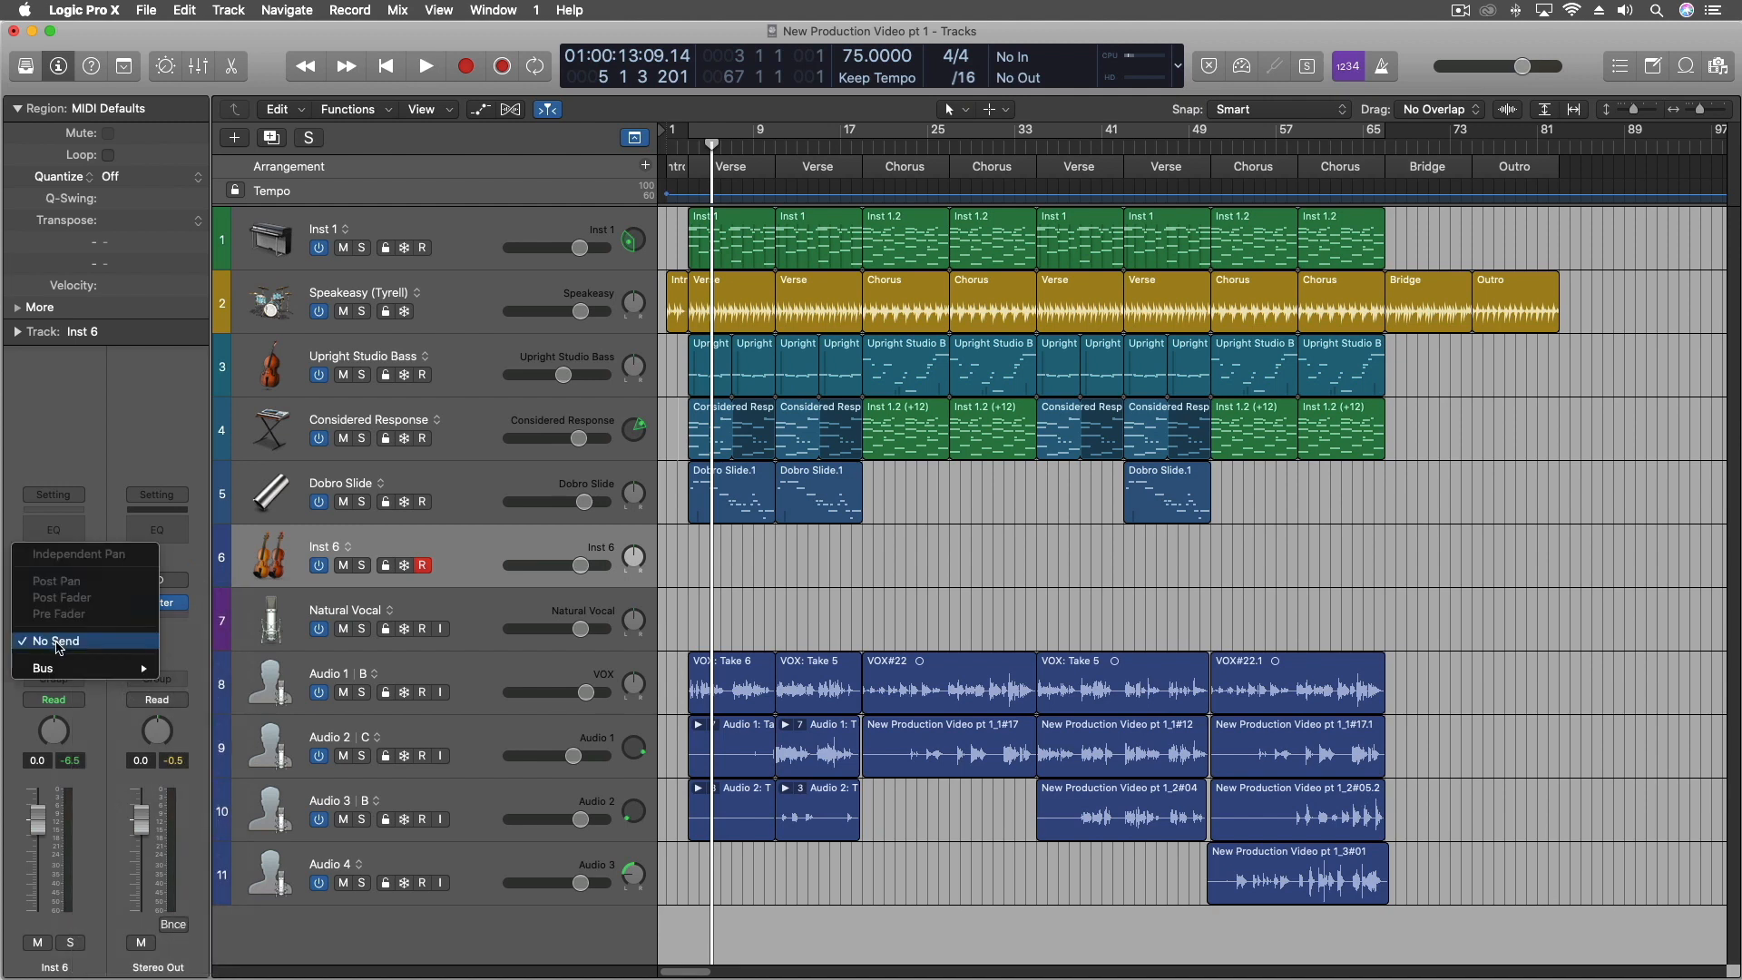
pyautogui.moveTo(59, 668)
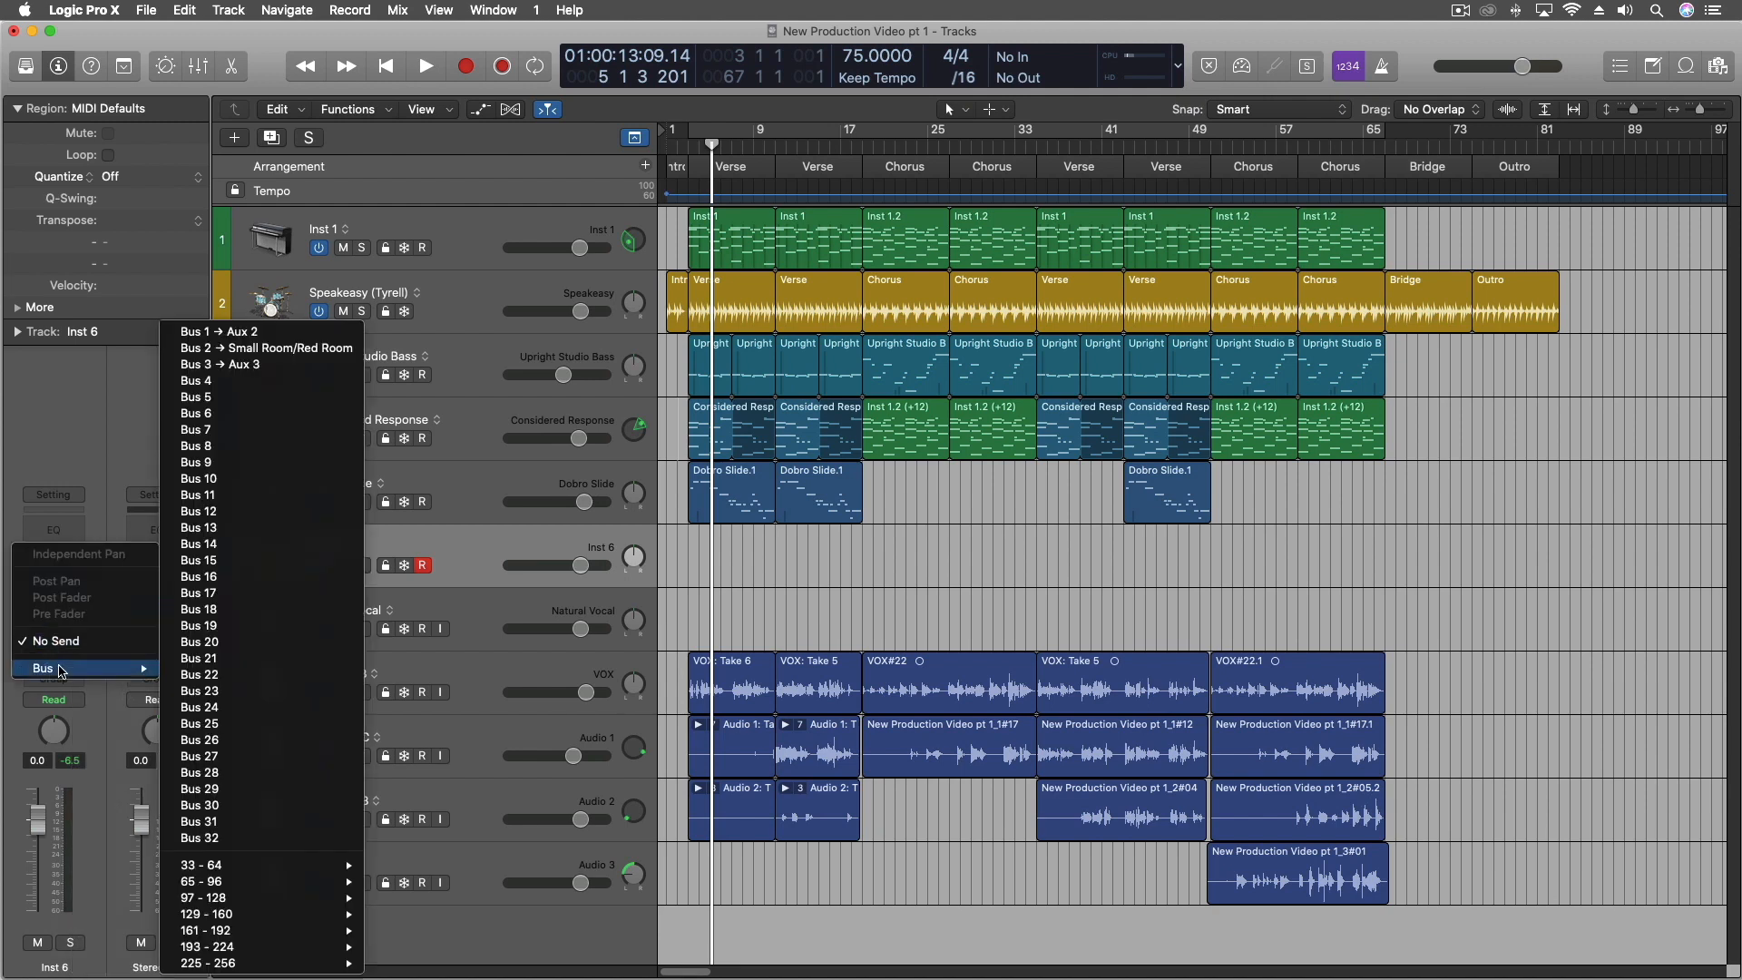
pyautogui.click(225, 436)
# Insert a stereo ChromaVerb reverb on the Bus 7 aux channel and move its window over the arrangement.
pyautogui.click(160, 604)
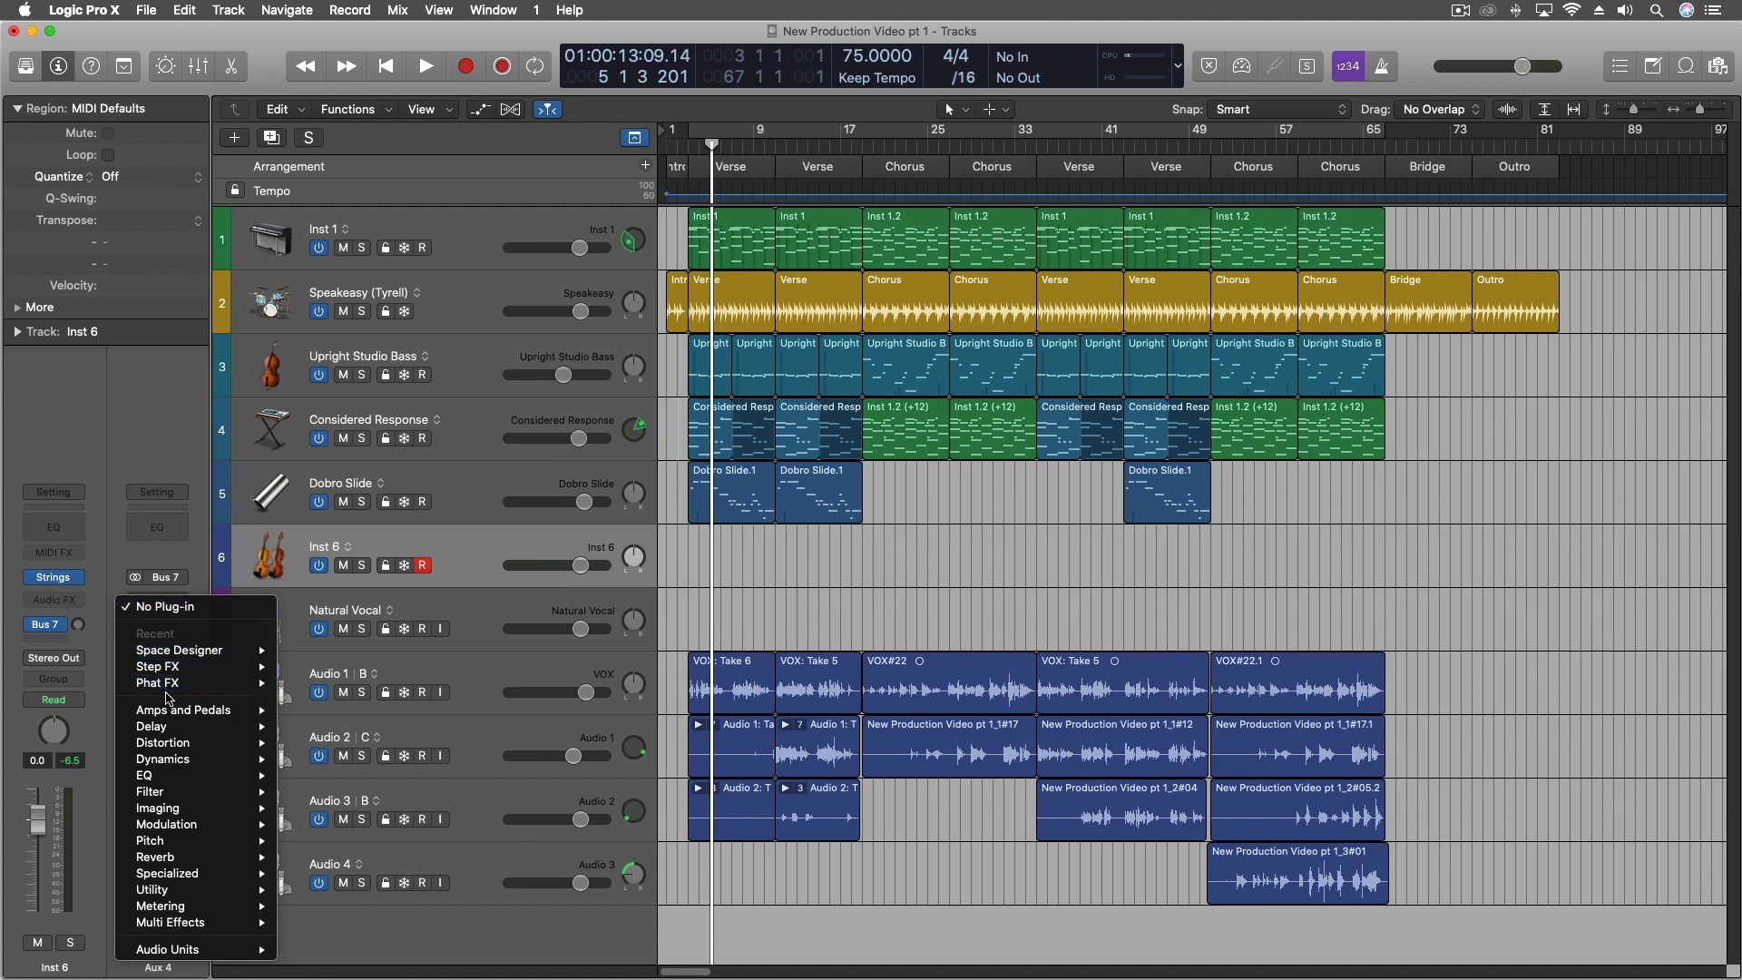
pyautogui.moveTo(182, 858)
pyautogui.moveTo(361, 863)
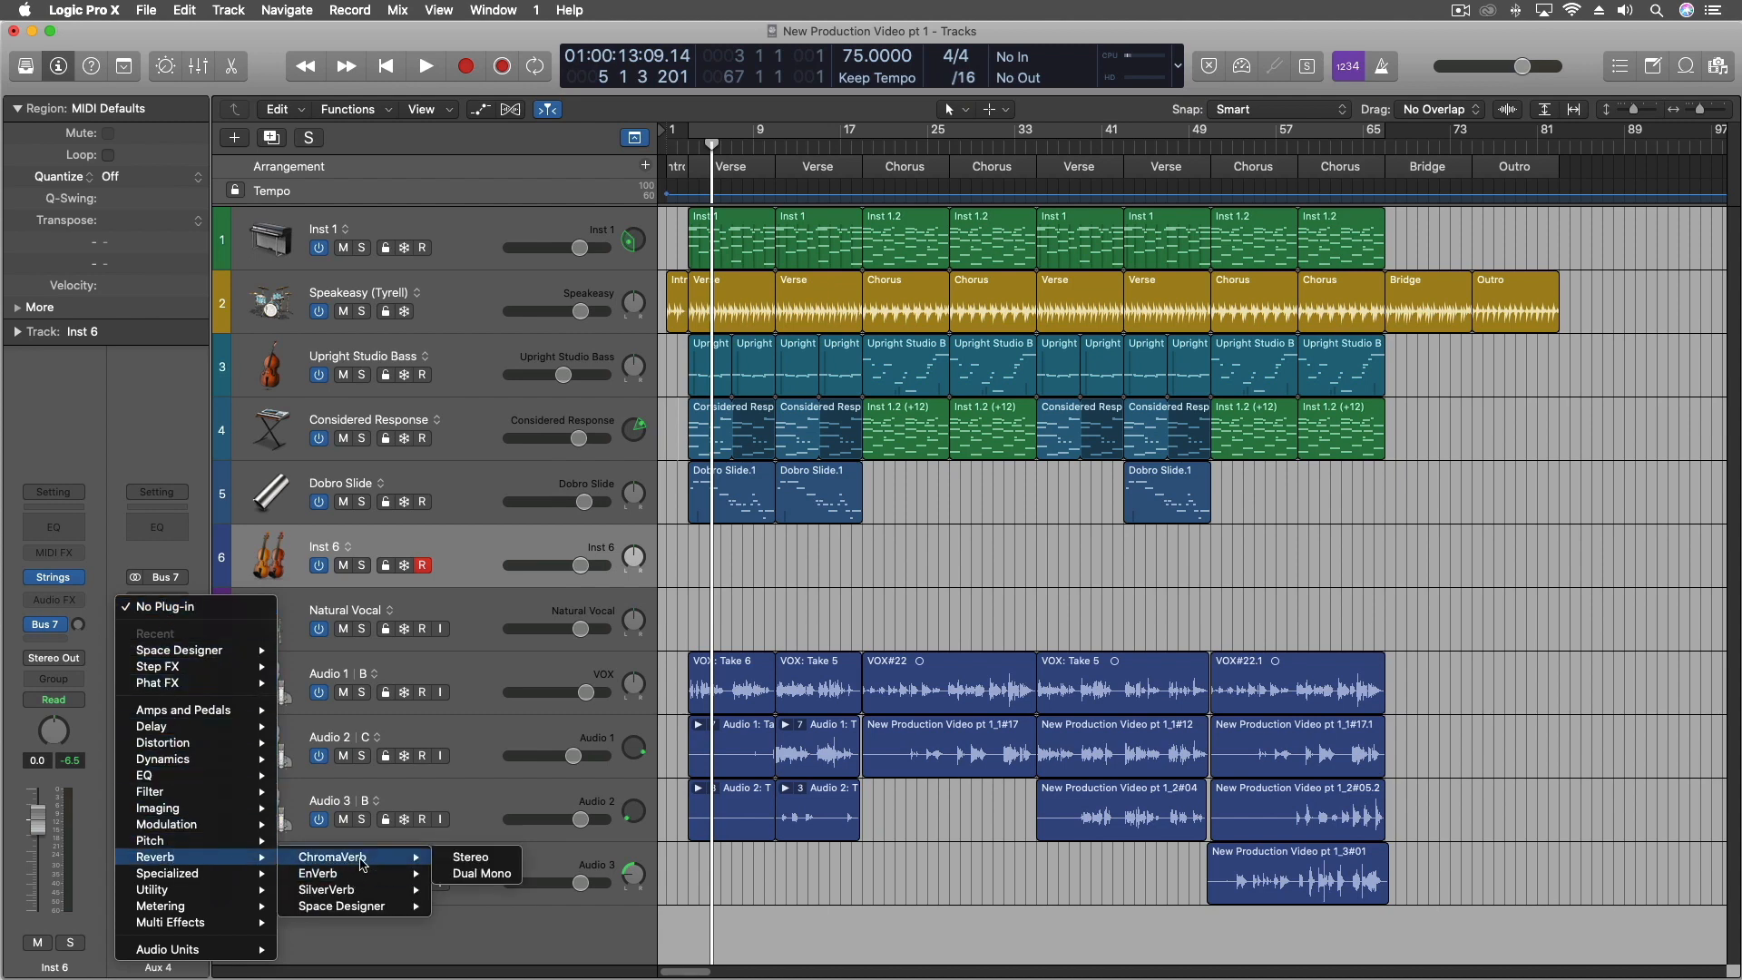
pyautogui.click(481, 863)
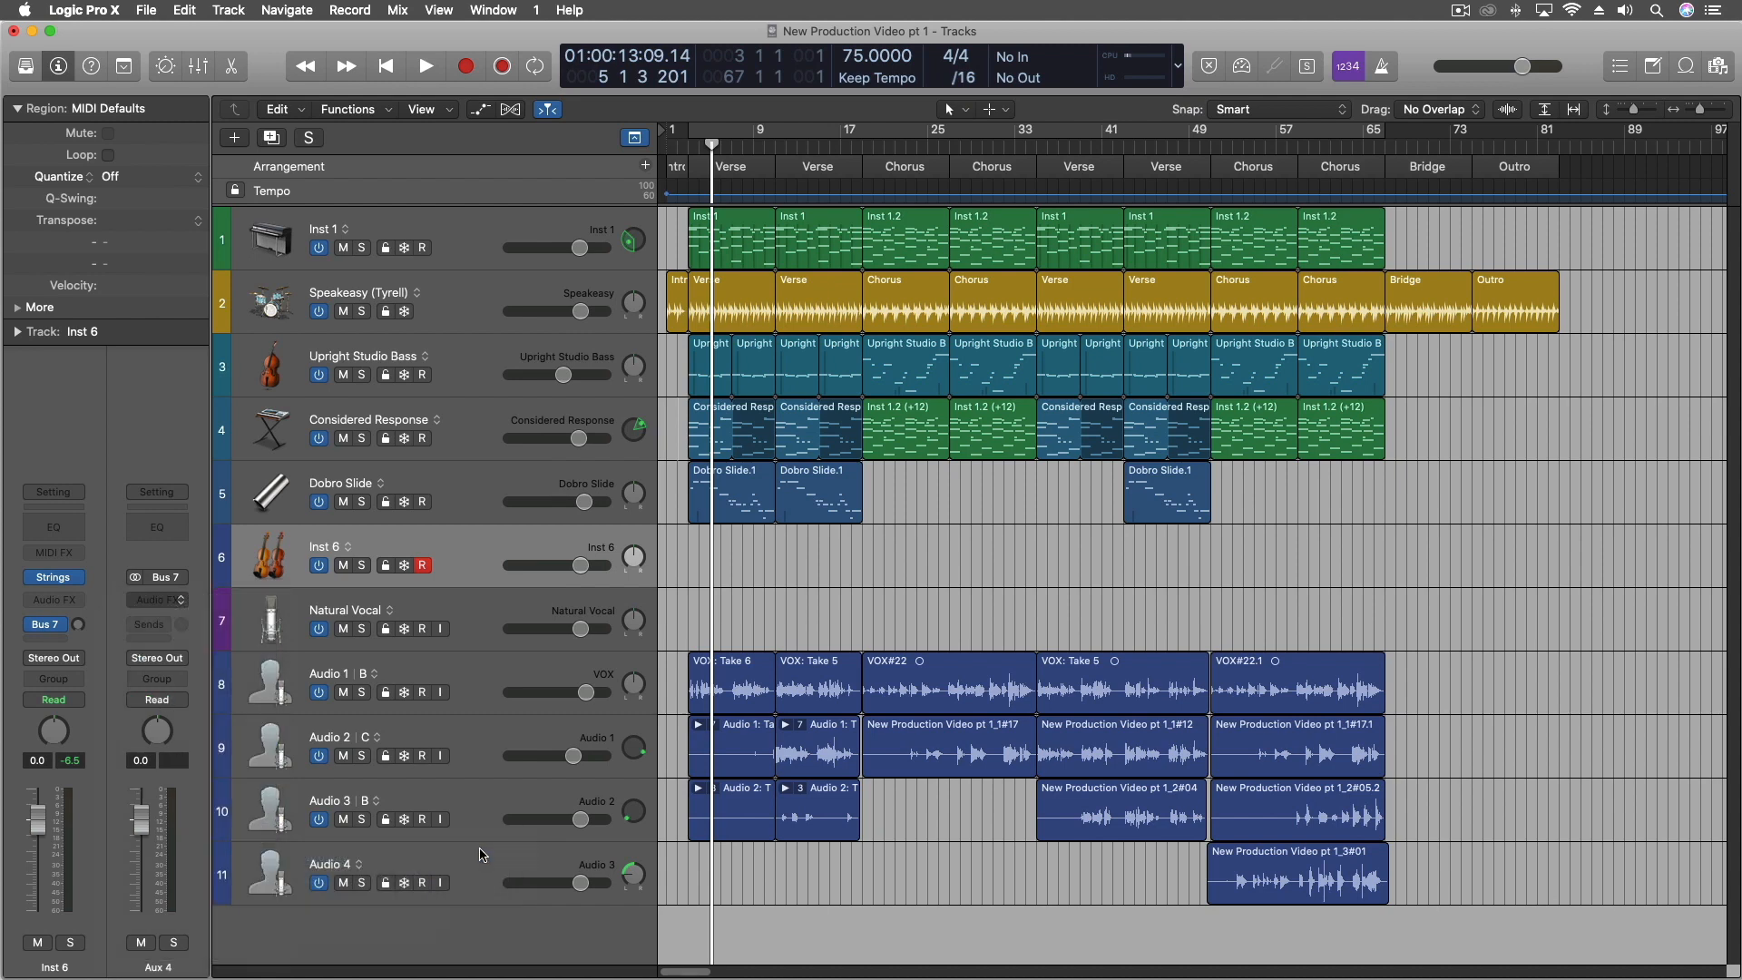
pyautogui.moveTo(401, 63); pyautogui.dragTo(992, 170)
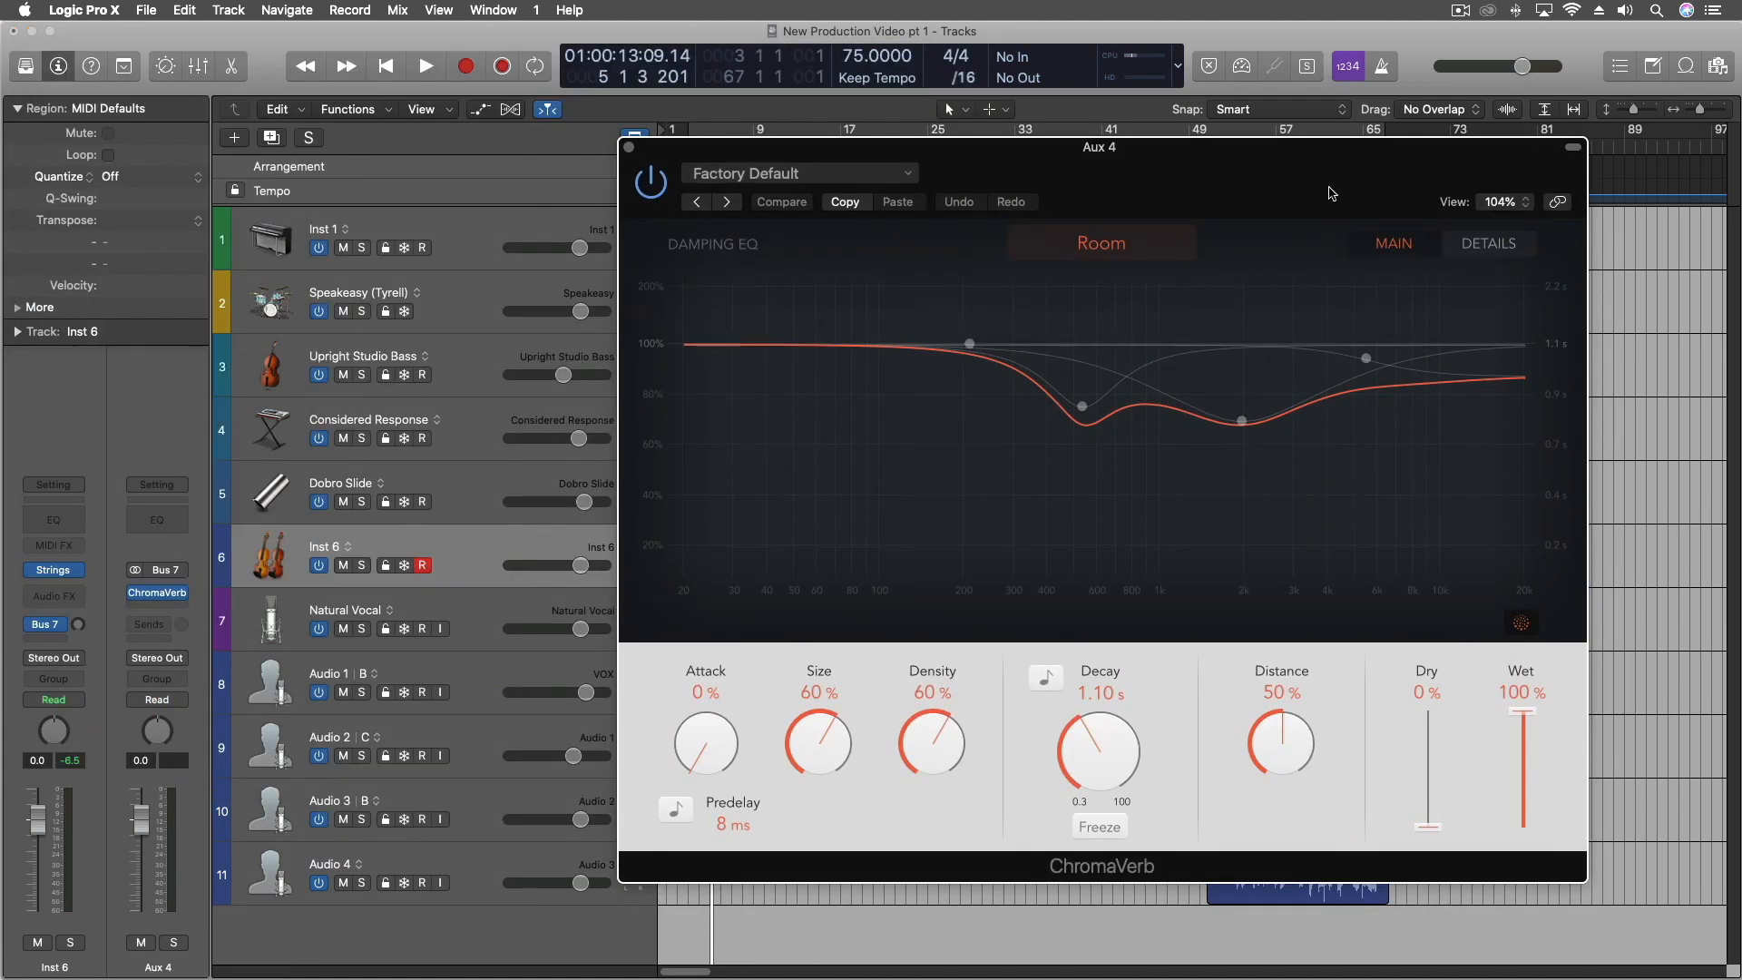
# Load the Dense Room preset from ChromaVerb's Rooms category and shift its window slightly.
pyautogui.click(833, 177)
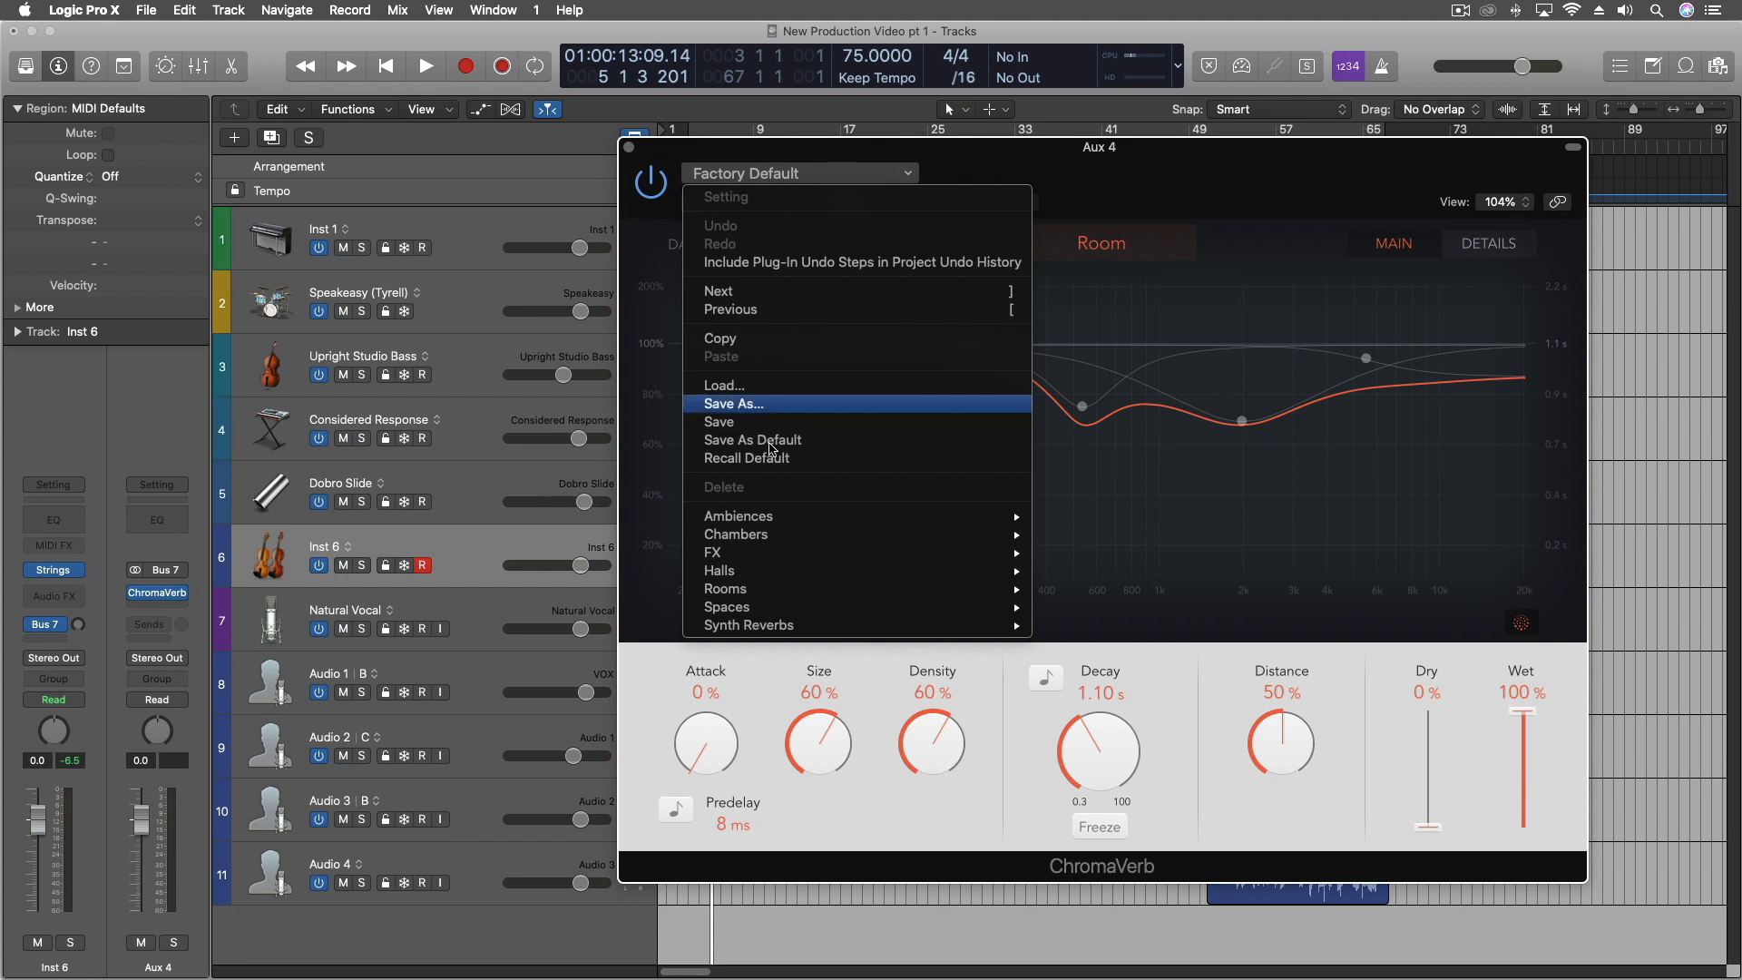
pyautogui.moveTo(786, 578)
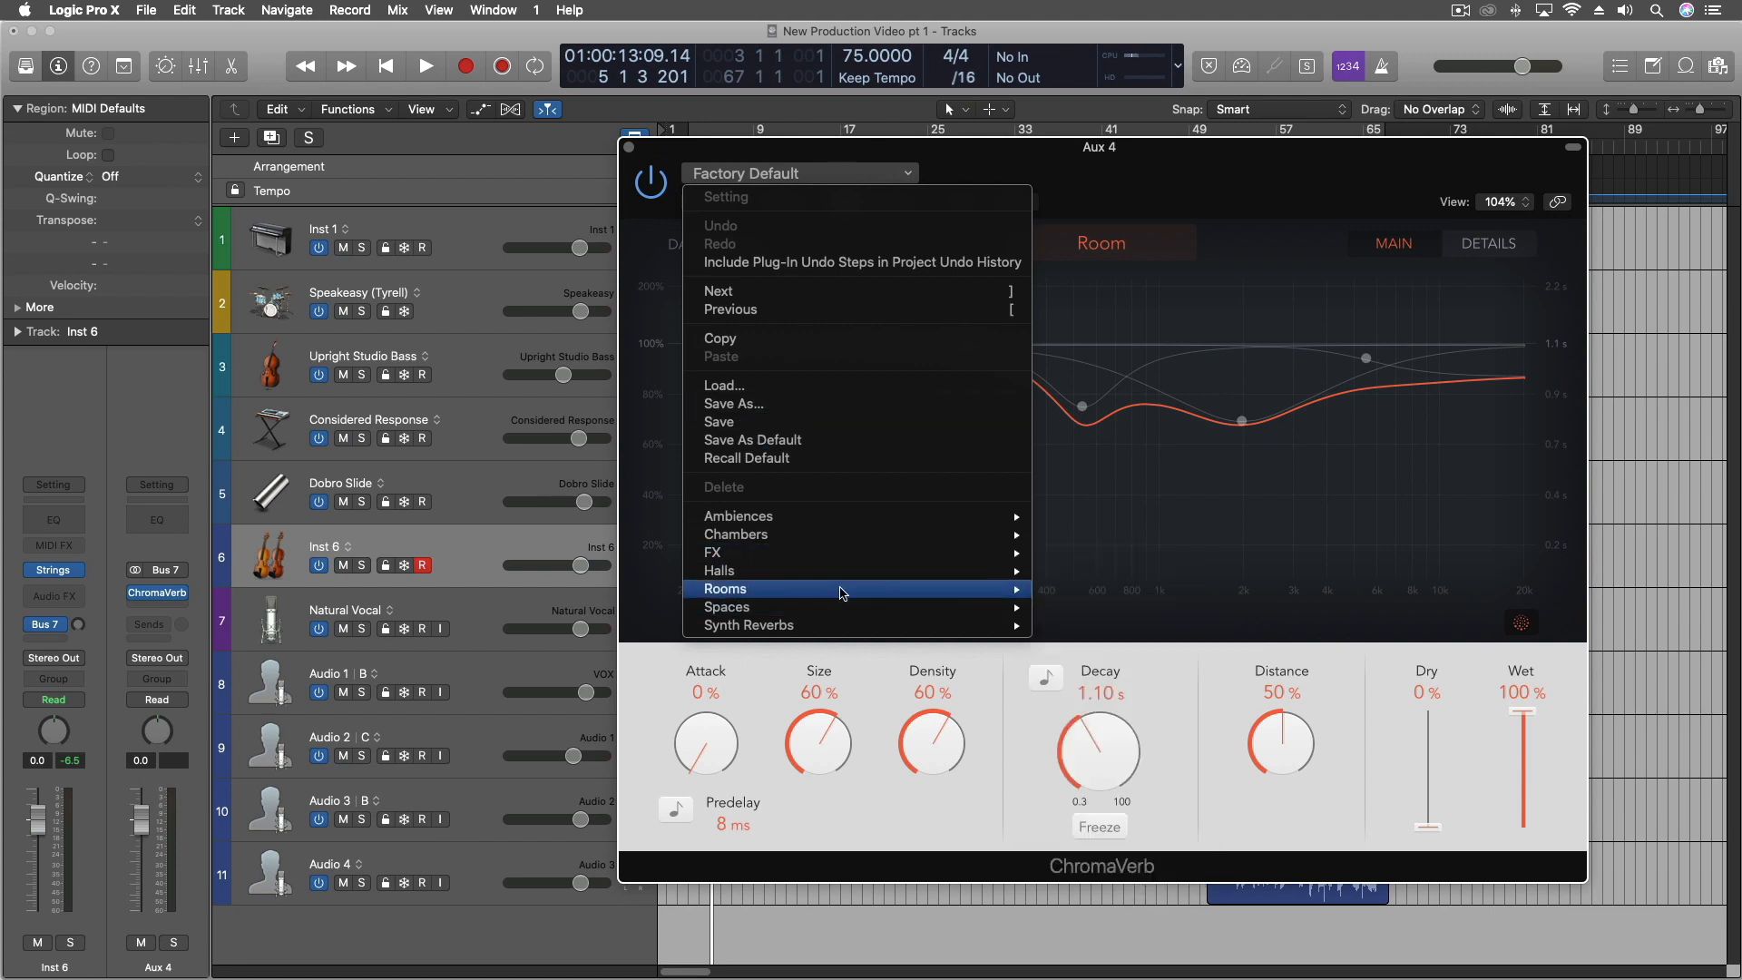
pyautogui.moveTo(840, 590)
pyautogui.click(1090, 681)
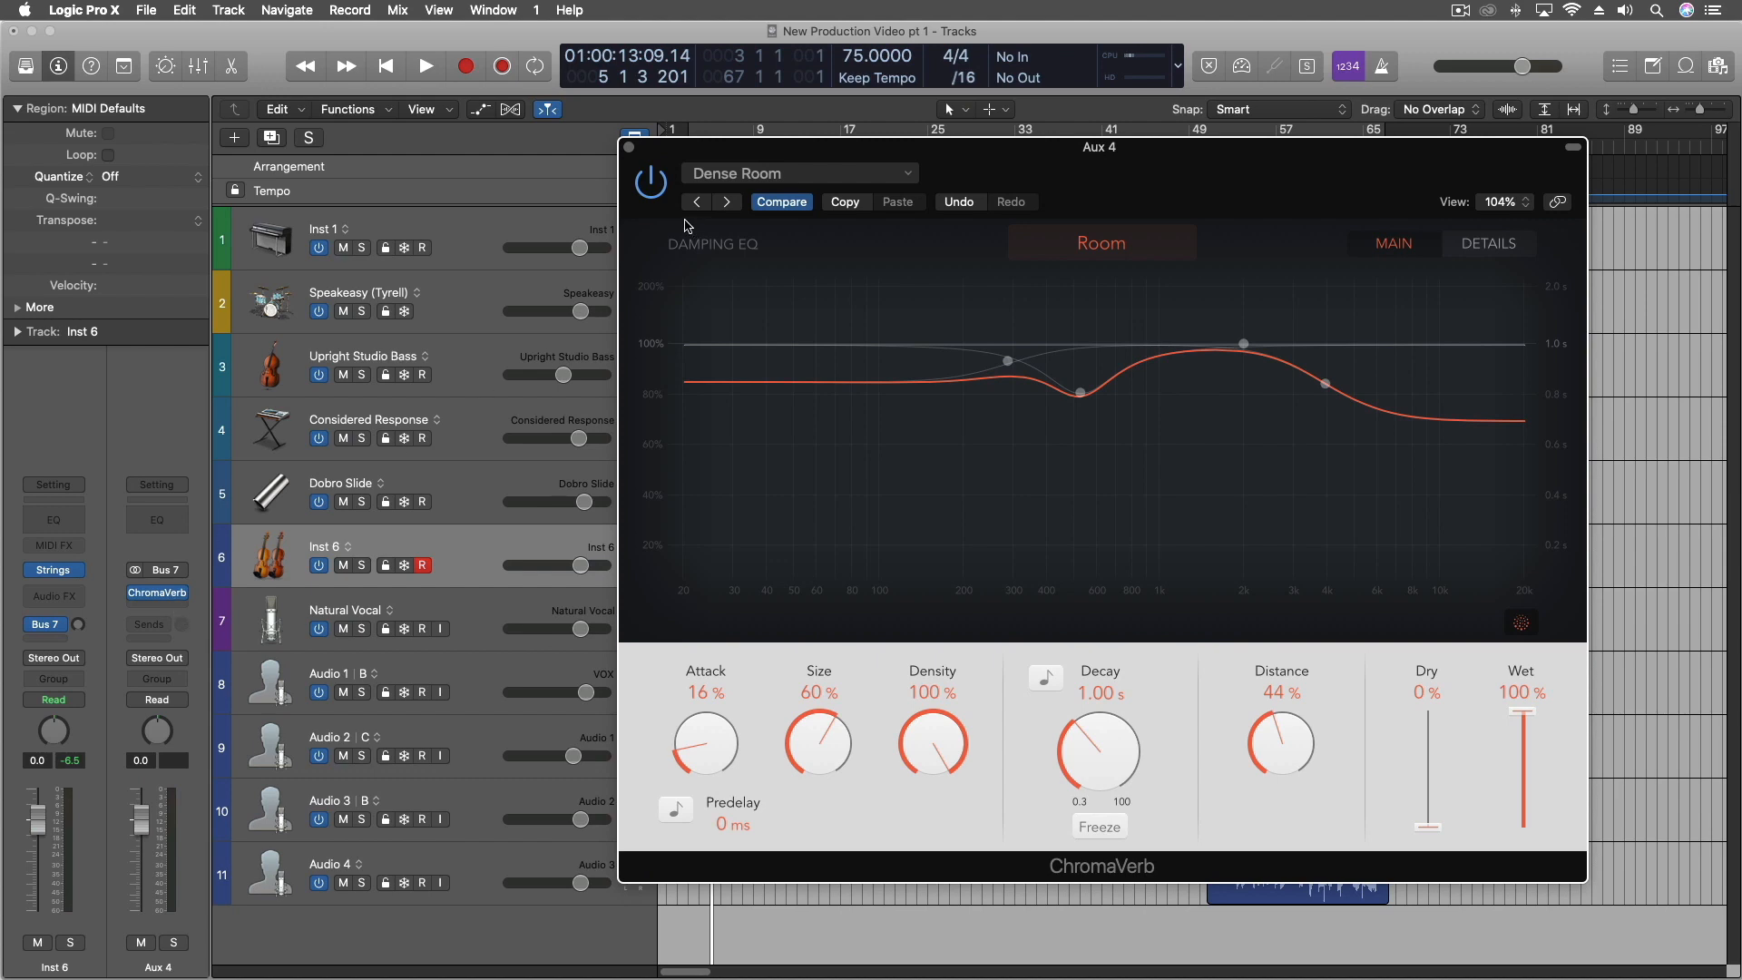
pyautogui.moveTo(690, 154); pyautogui.dragTo(732, 198)
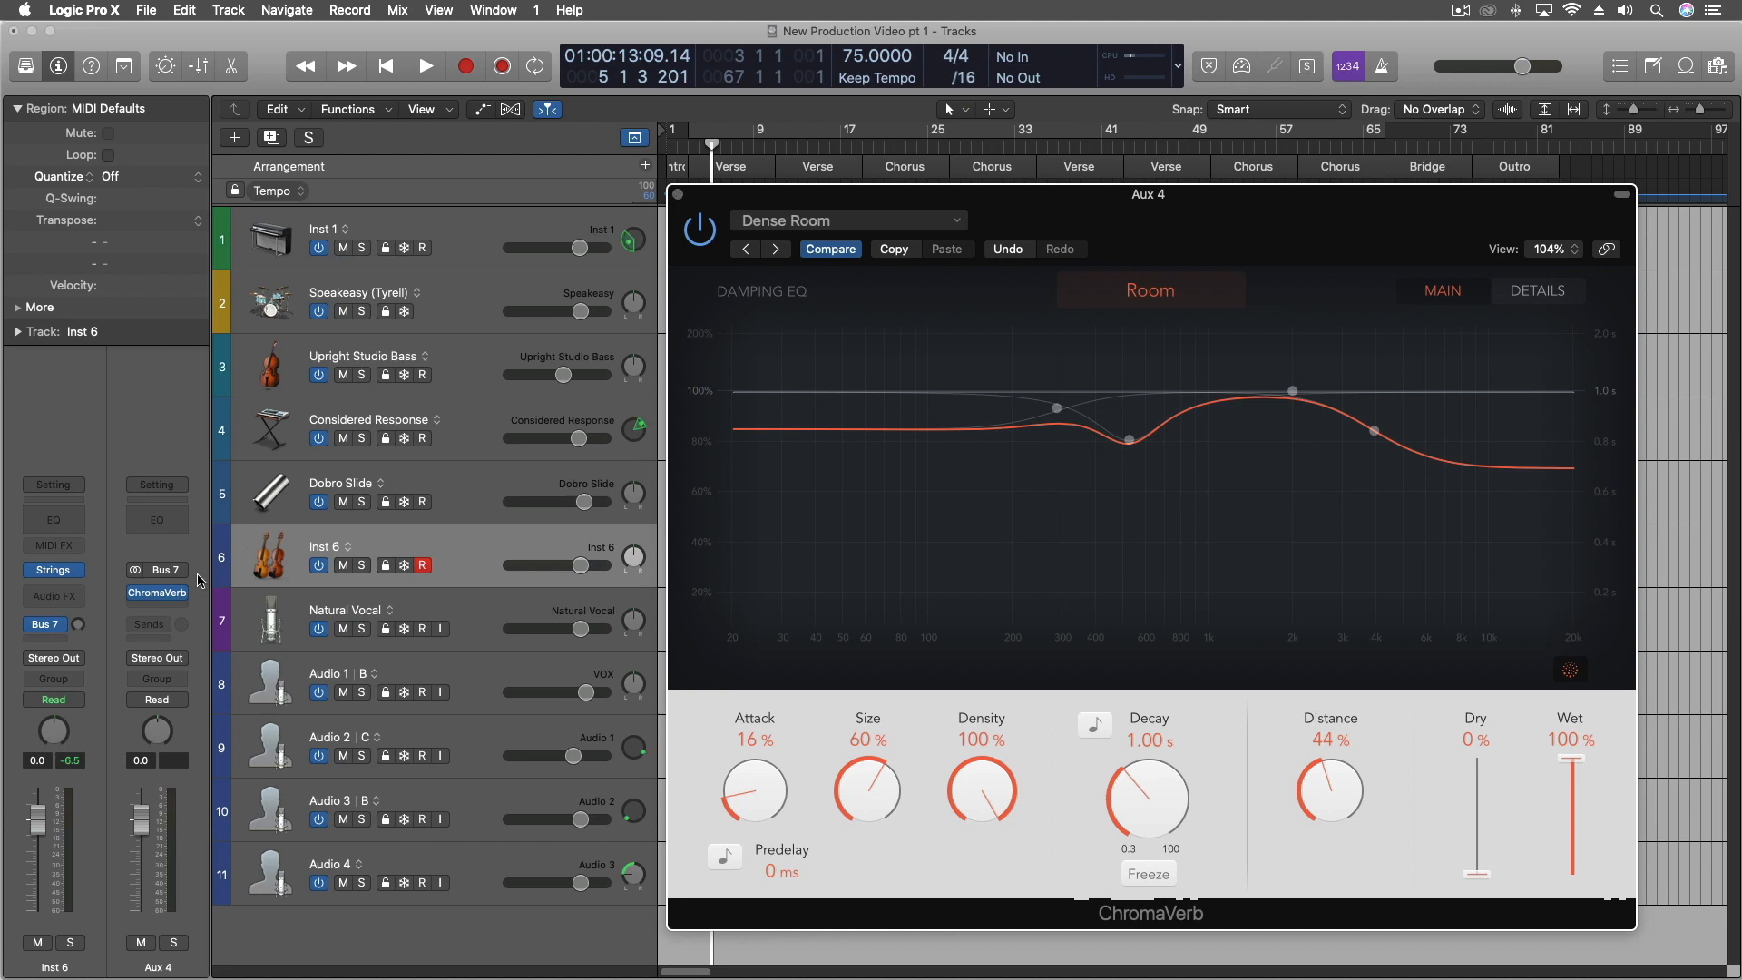
# Insert a stereo Compressor after ChromaVerb on Aux 4, shrink it to 50% view and place it over the reverb window.
pyautogui.click(162, 608)
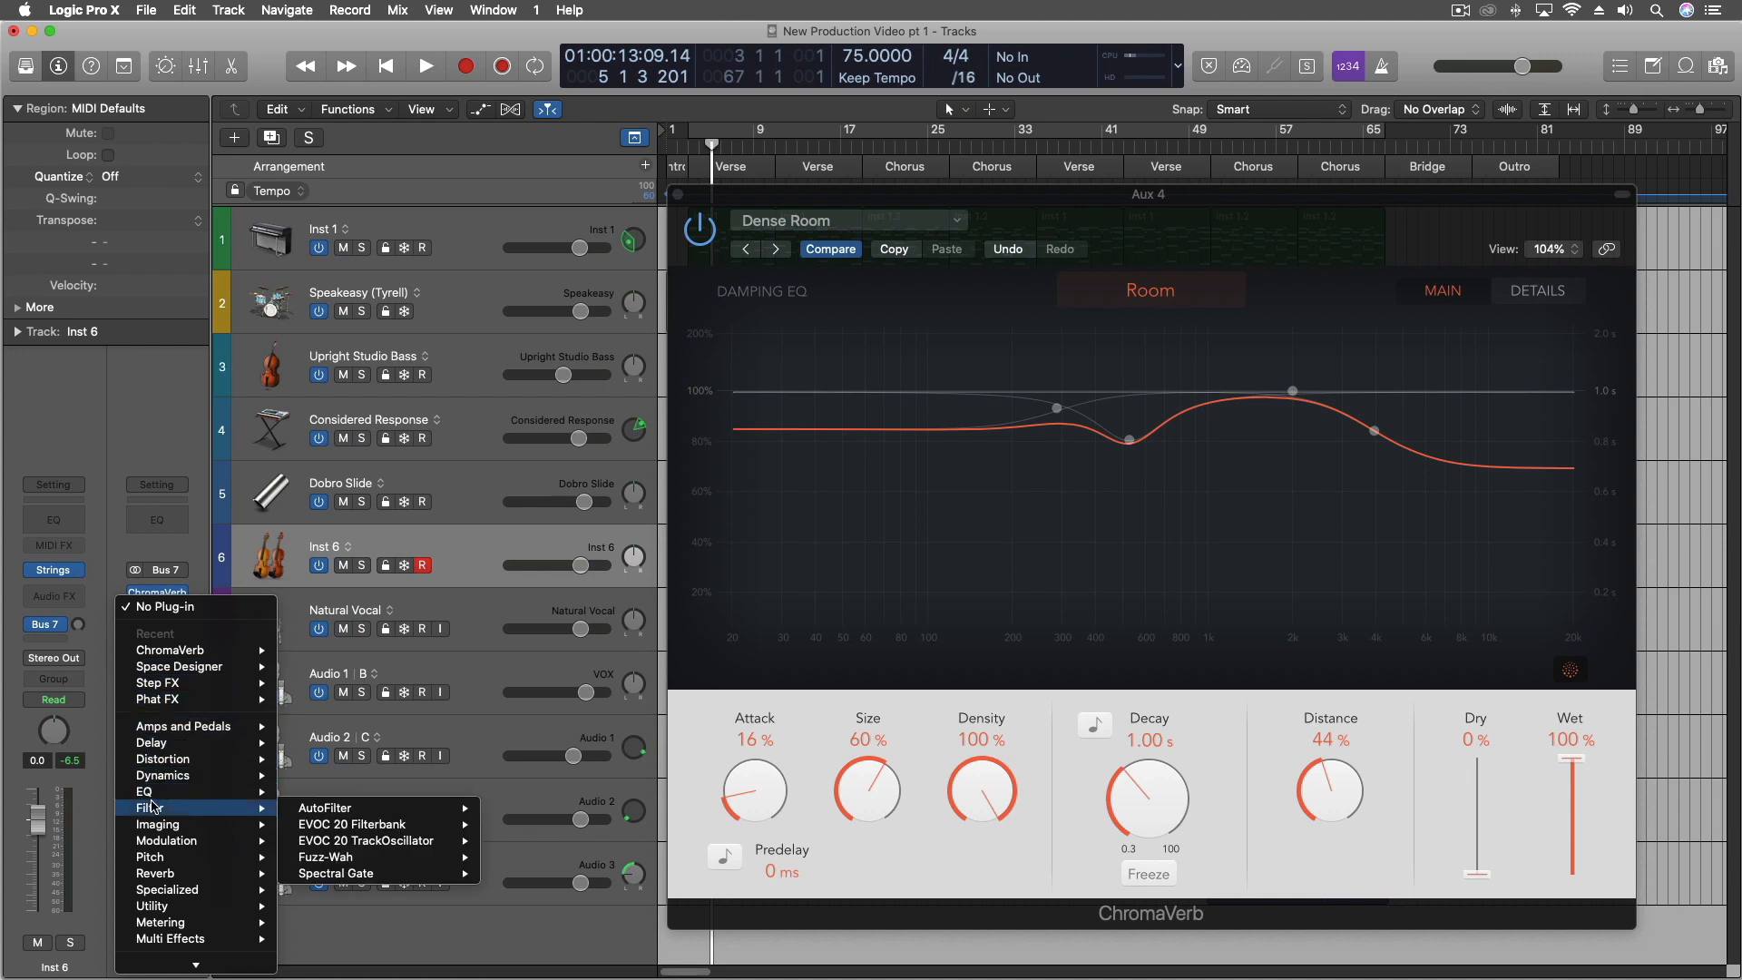
pyautogui.moveTo(172, 887)
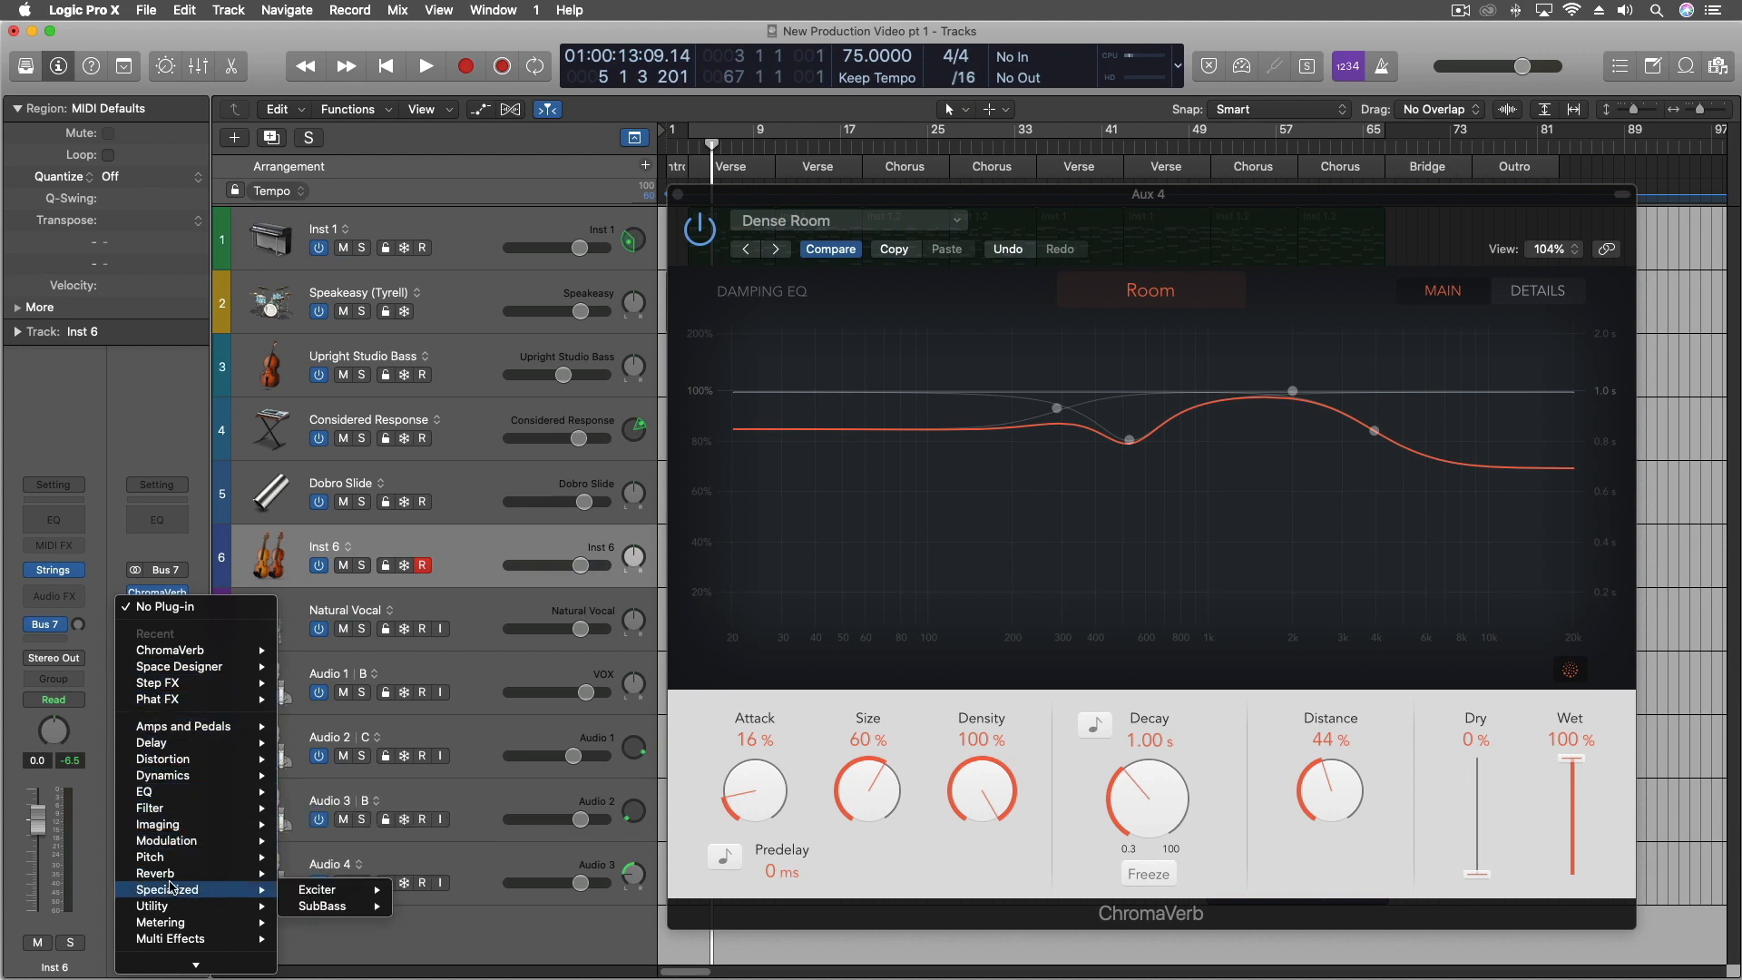
pyautogui.moveTo(182, 776)
pyautogui.moveTo(358, 790)
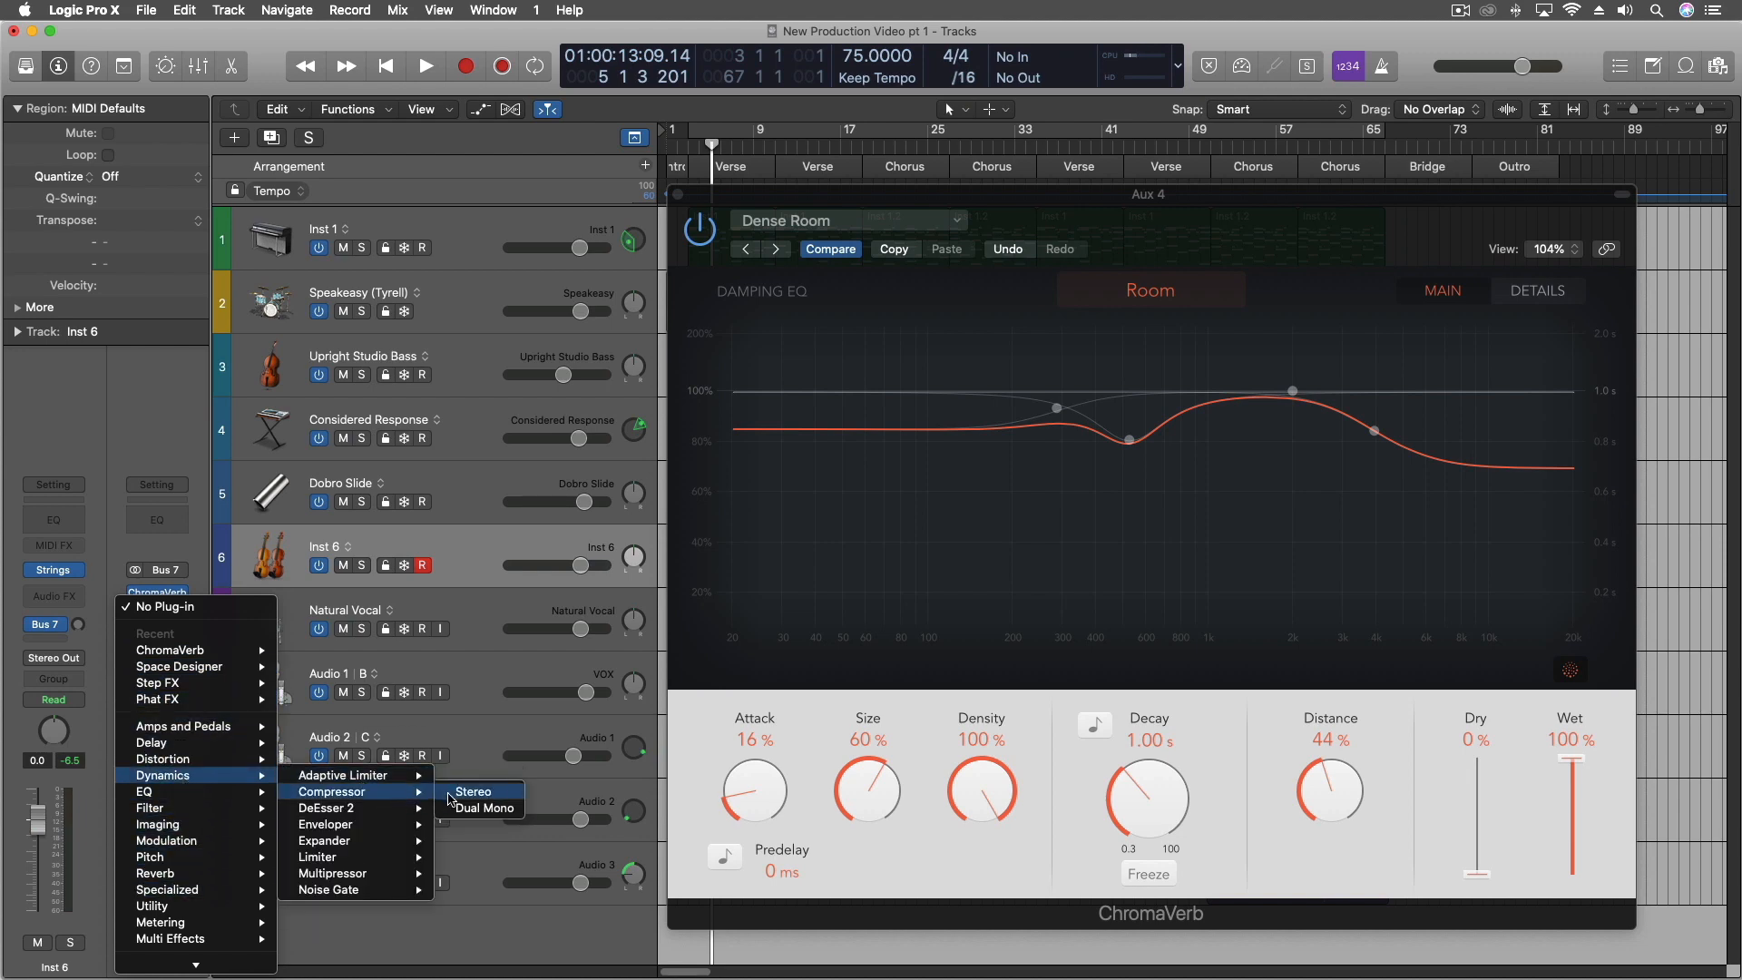
pyautogui.click(450, 796)
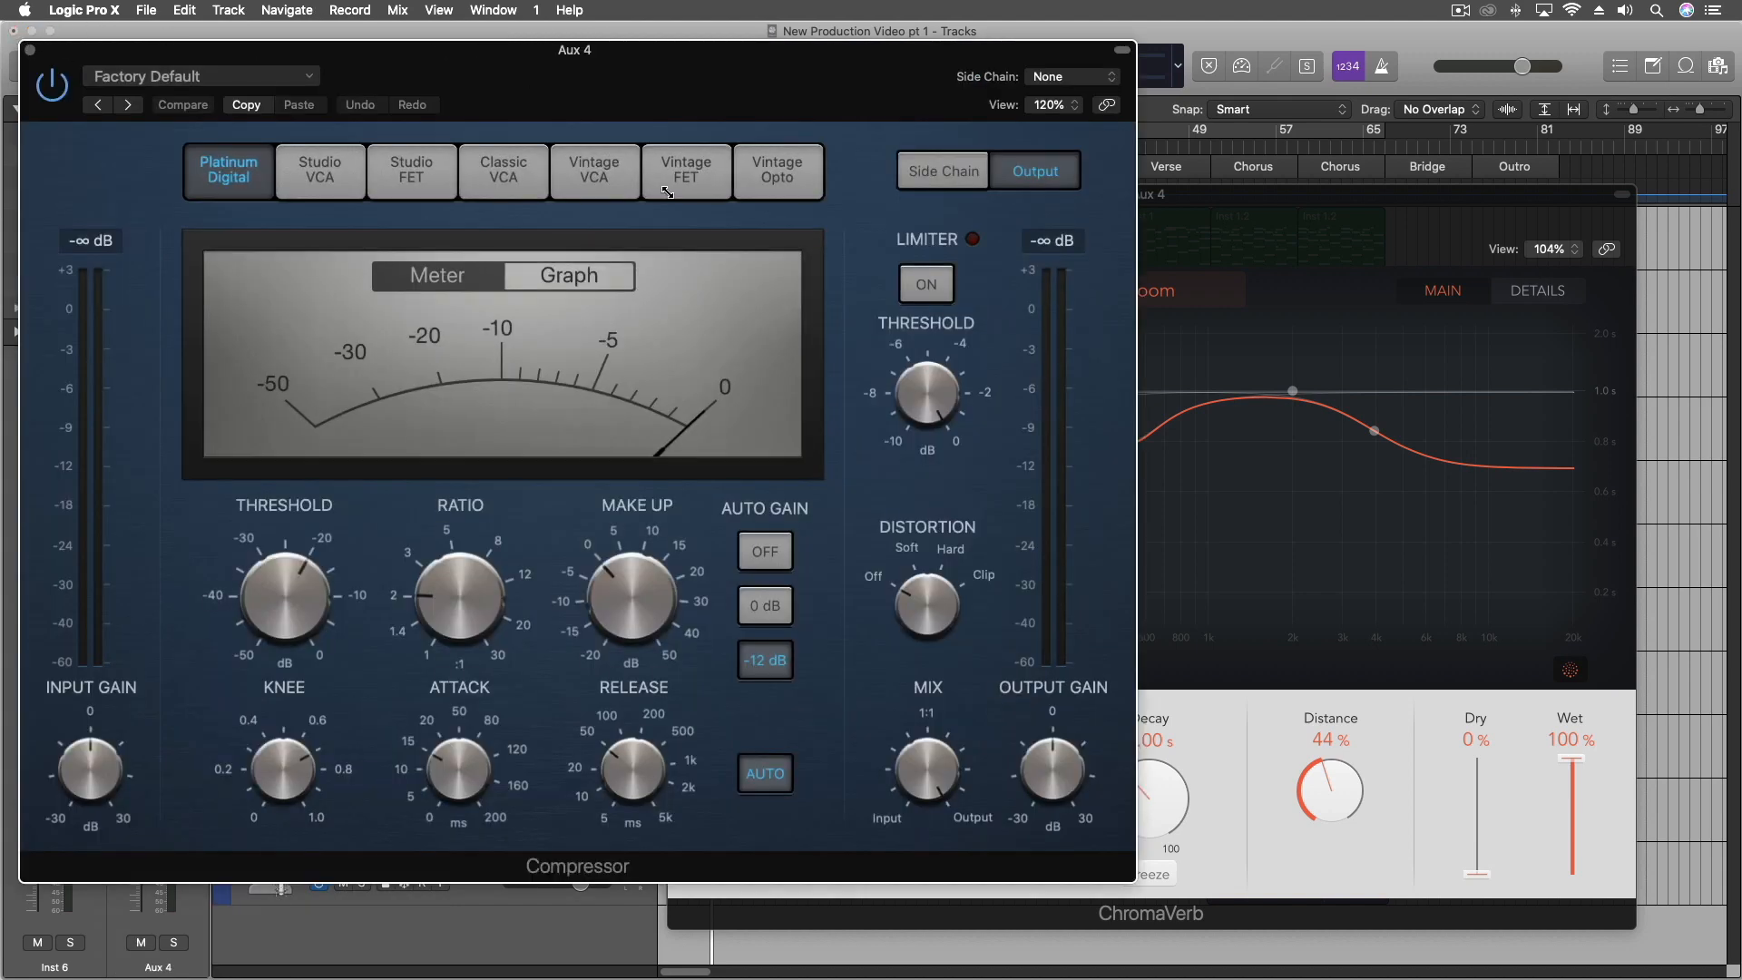
pyautogui.moveTo(1129, 874); pyautogui.dragTo(1155, 744)
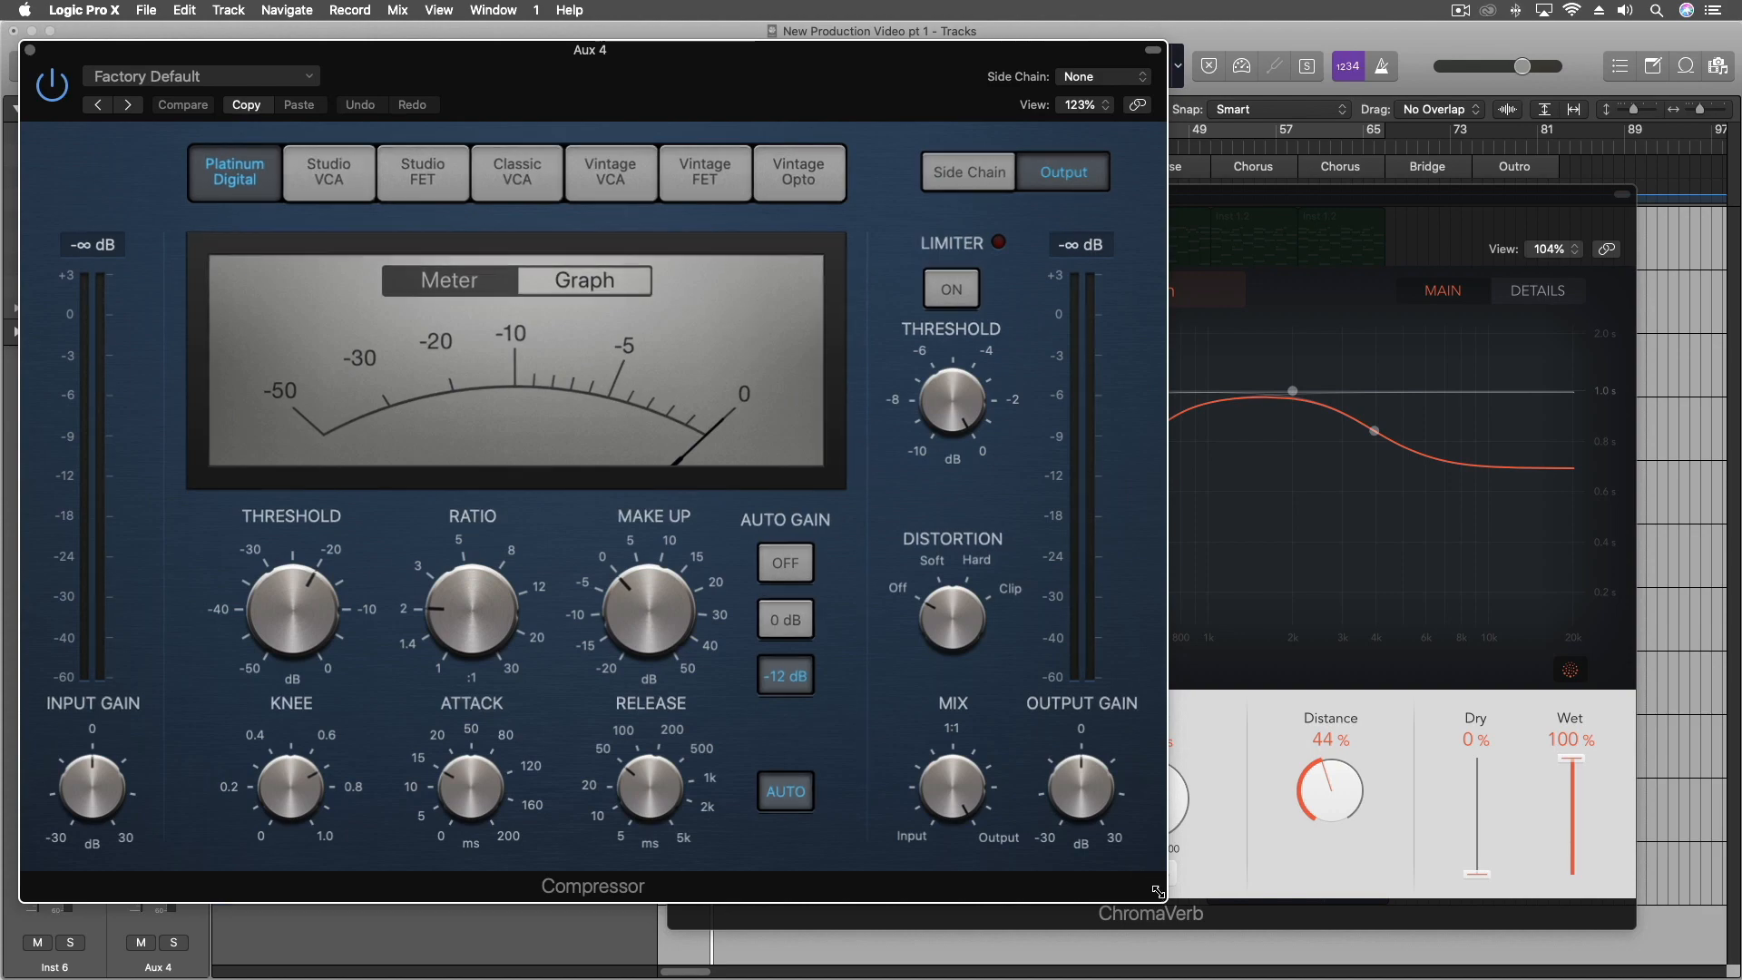
pyautogui.moveTo(1058, 808); pyautogui.dragTo(391, 373)
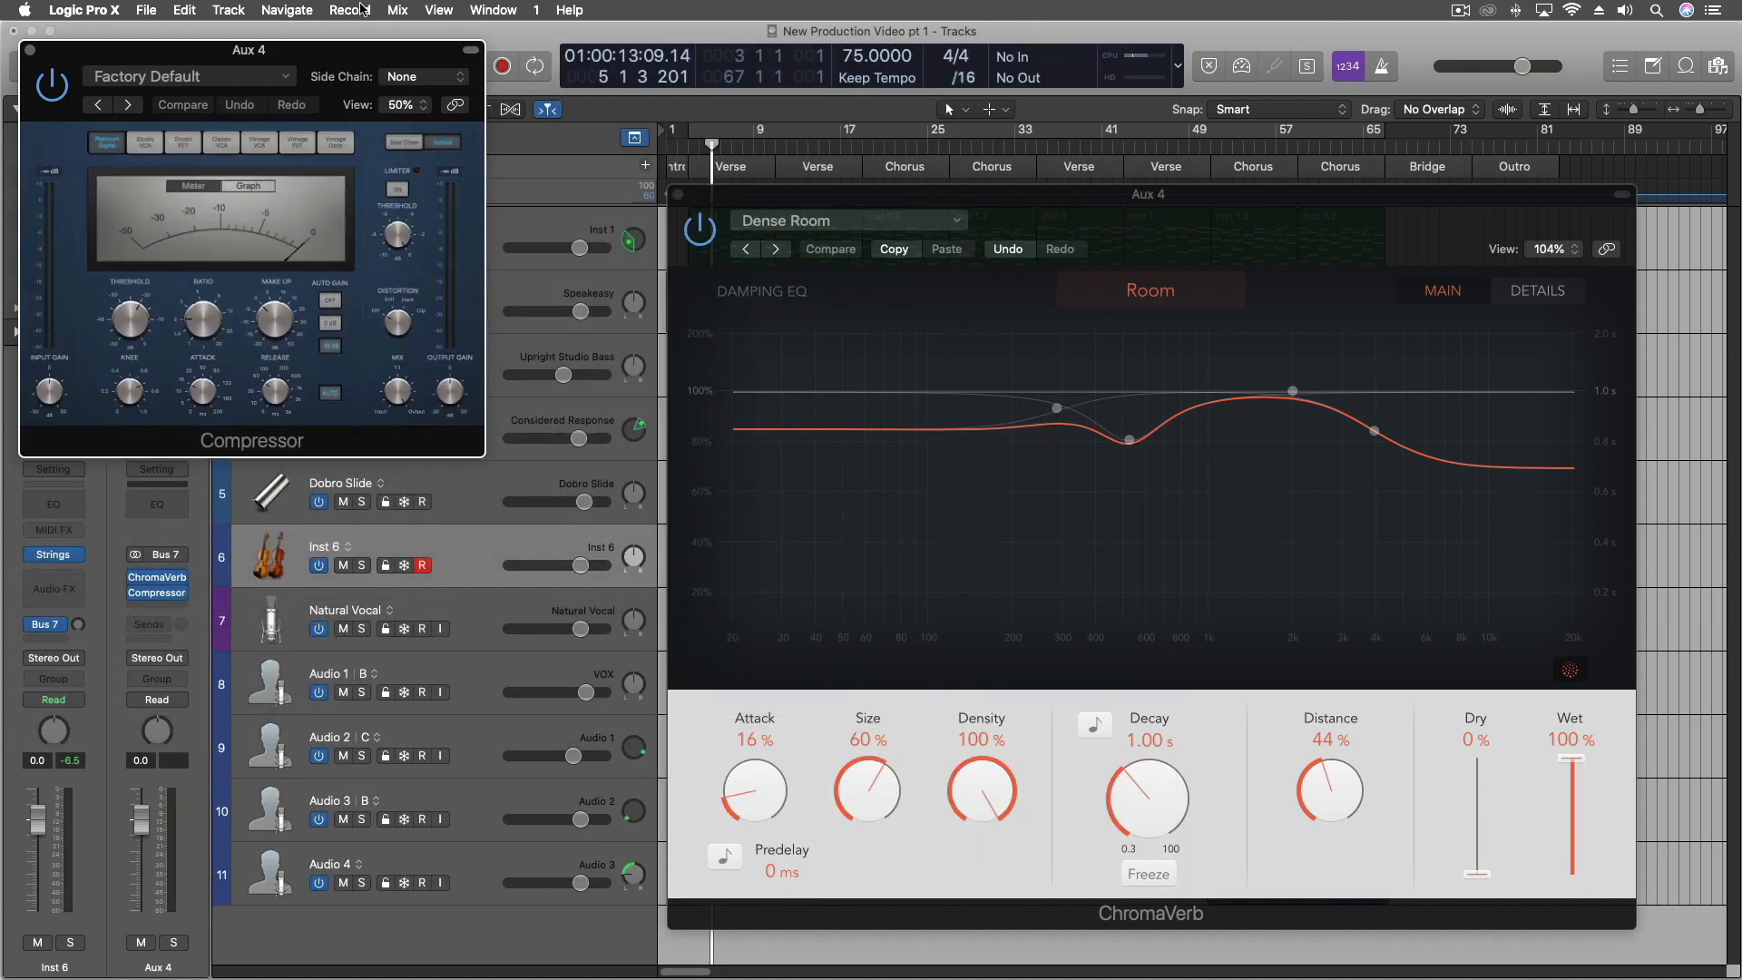
pyautogui.moveTo(366, 53); pyautogui.dragTo(1178, 380)
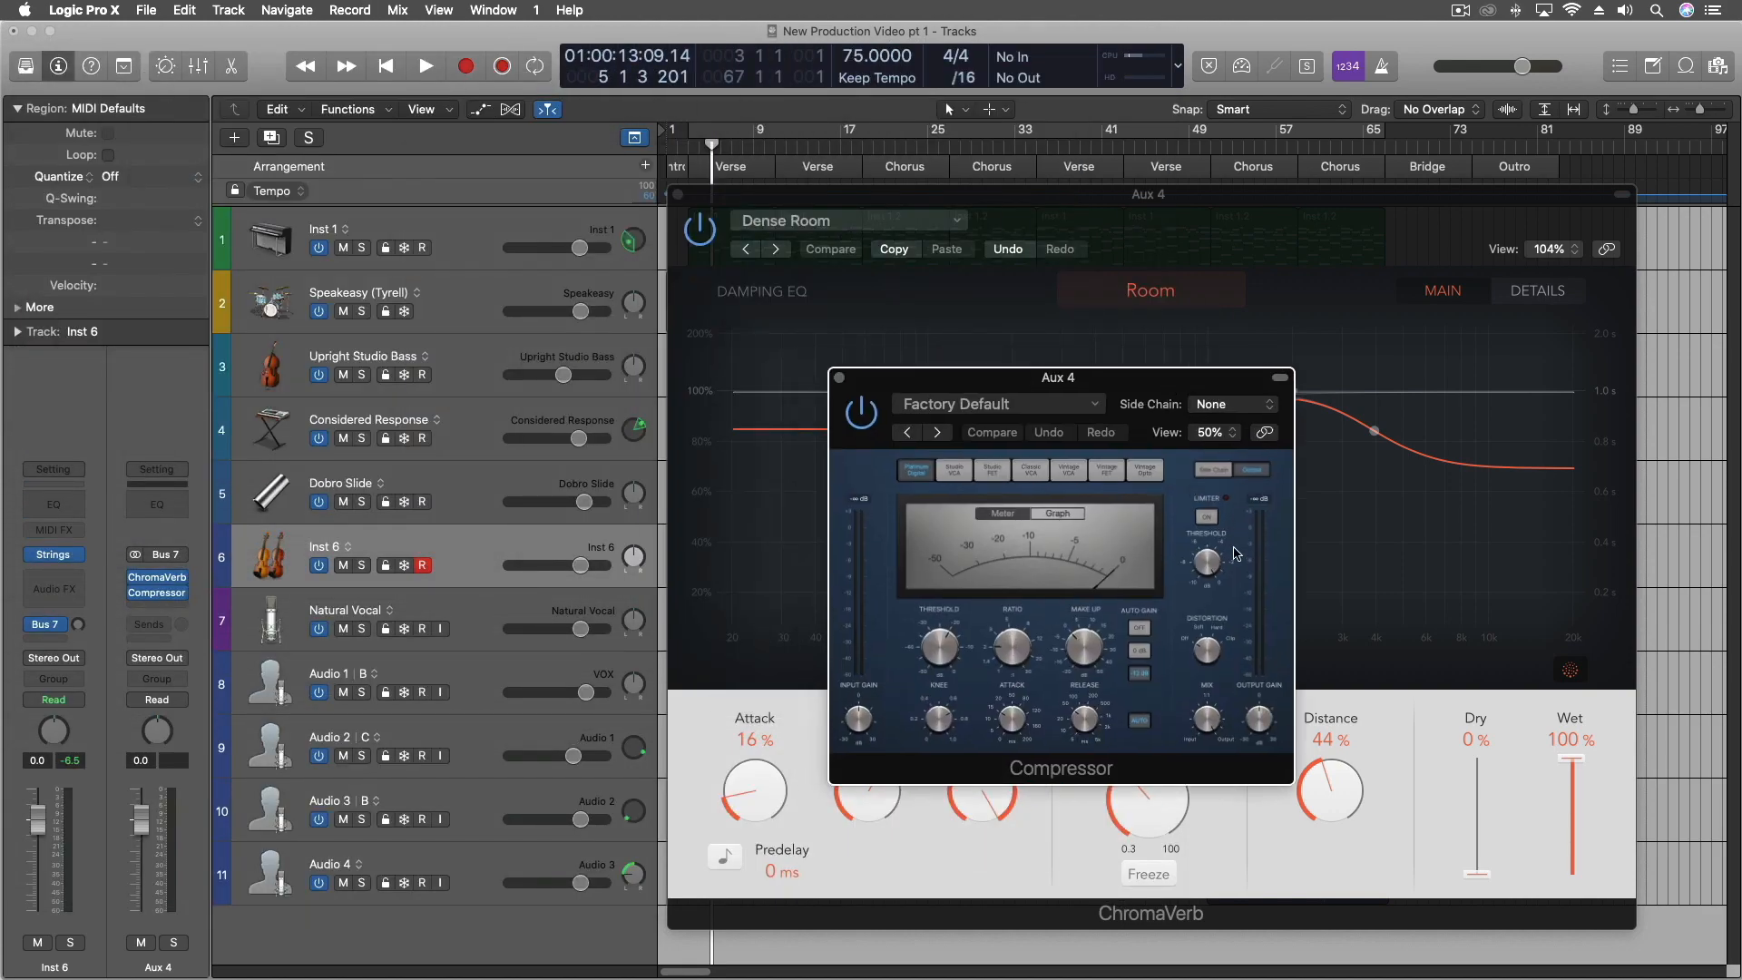
# Set the compressor's side chain source to Upright Studio Bass (Inst 3) and enlarge its window to 69%.
pyautogui.click(1216, 415)
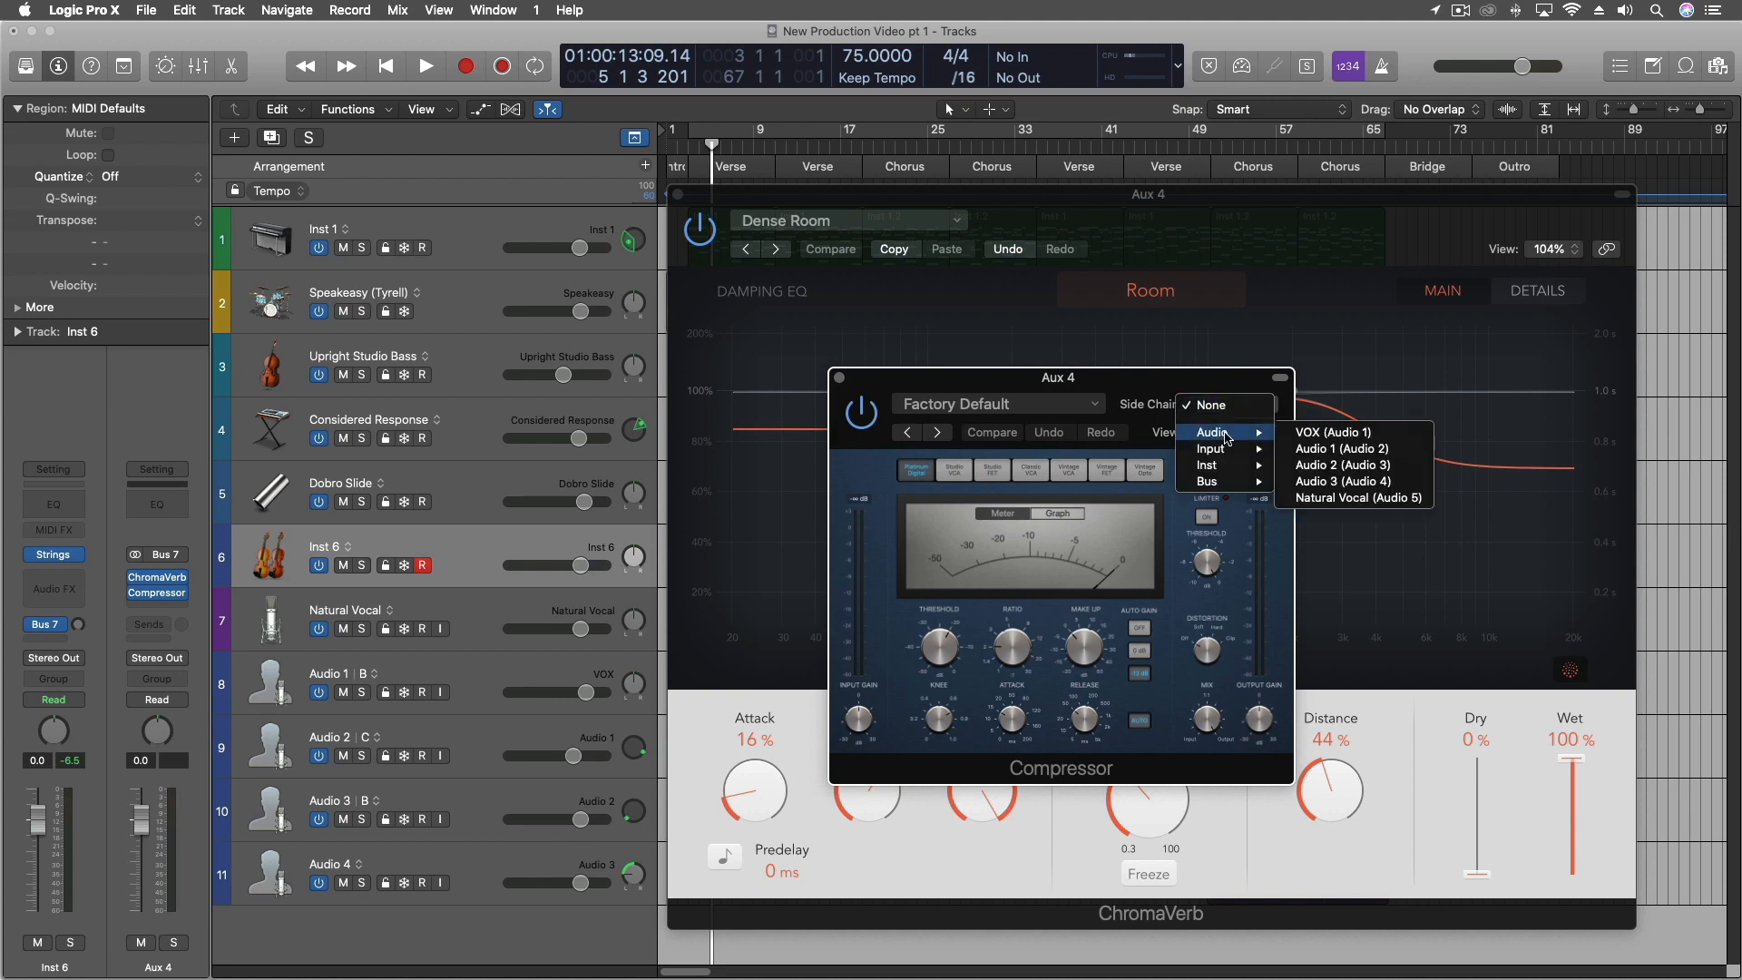
pyautogui.moveTo(1218, 456)
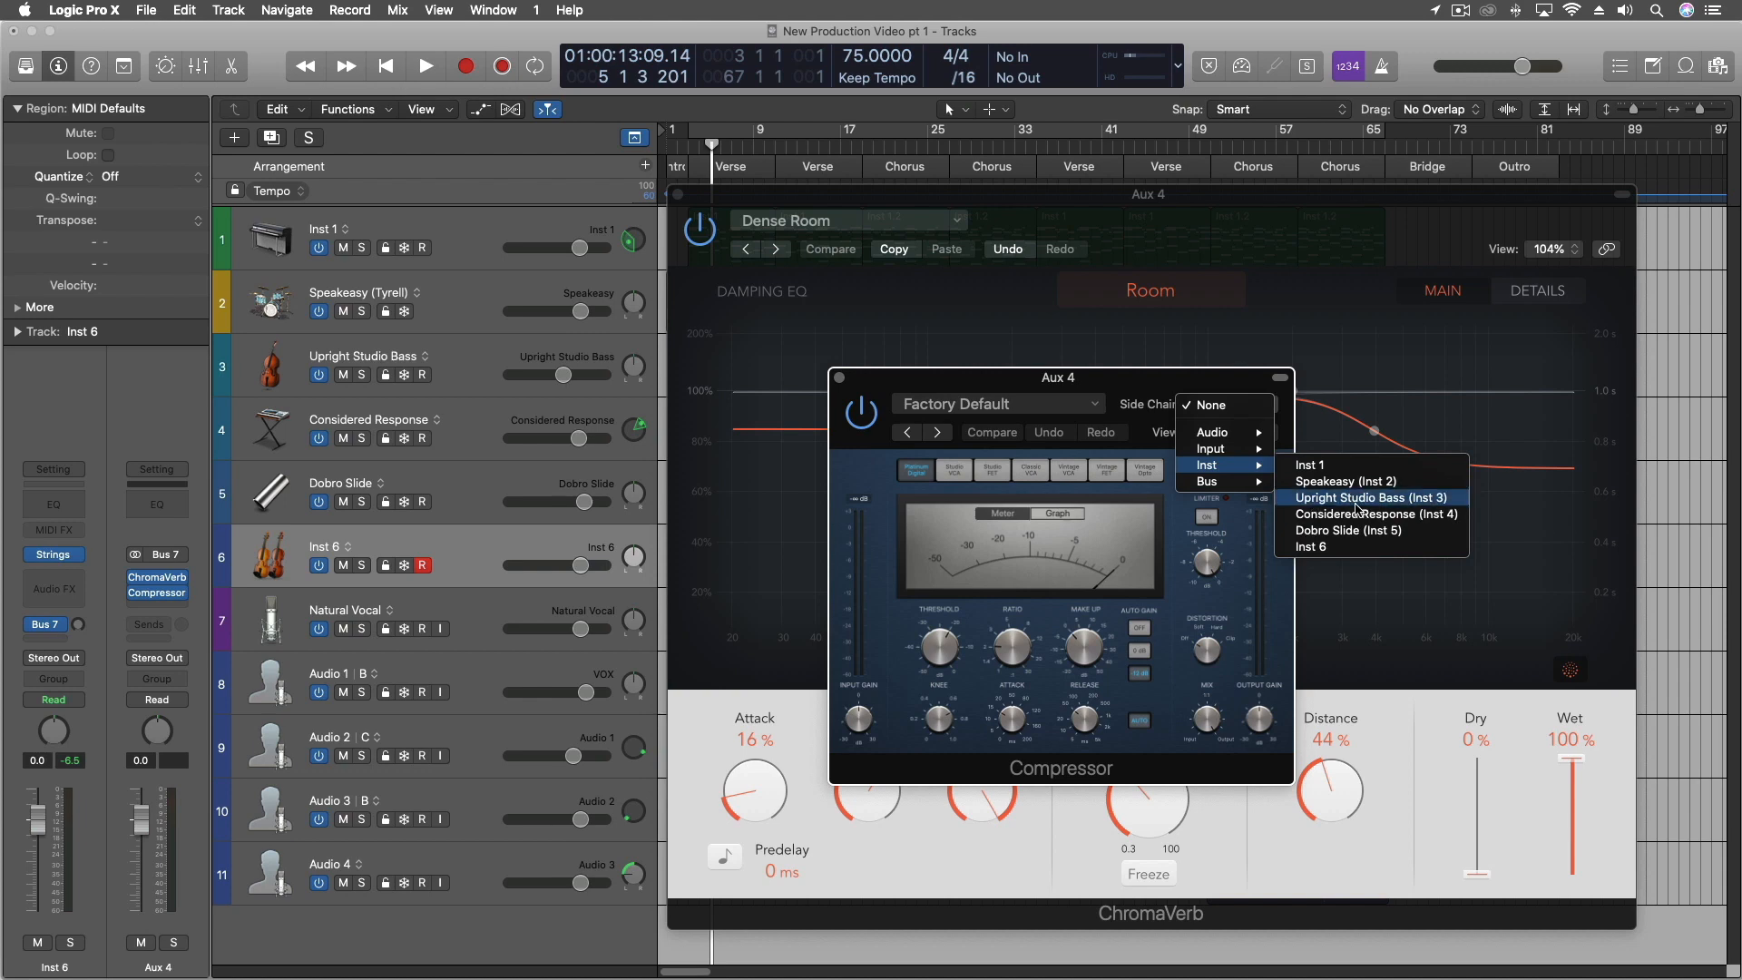
pyautogui.click(1356, 508)
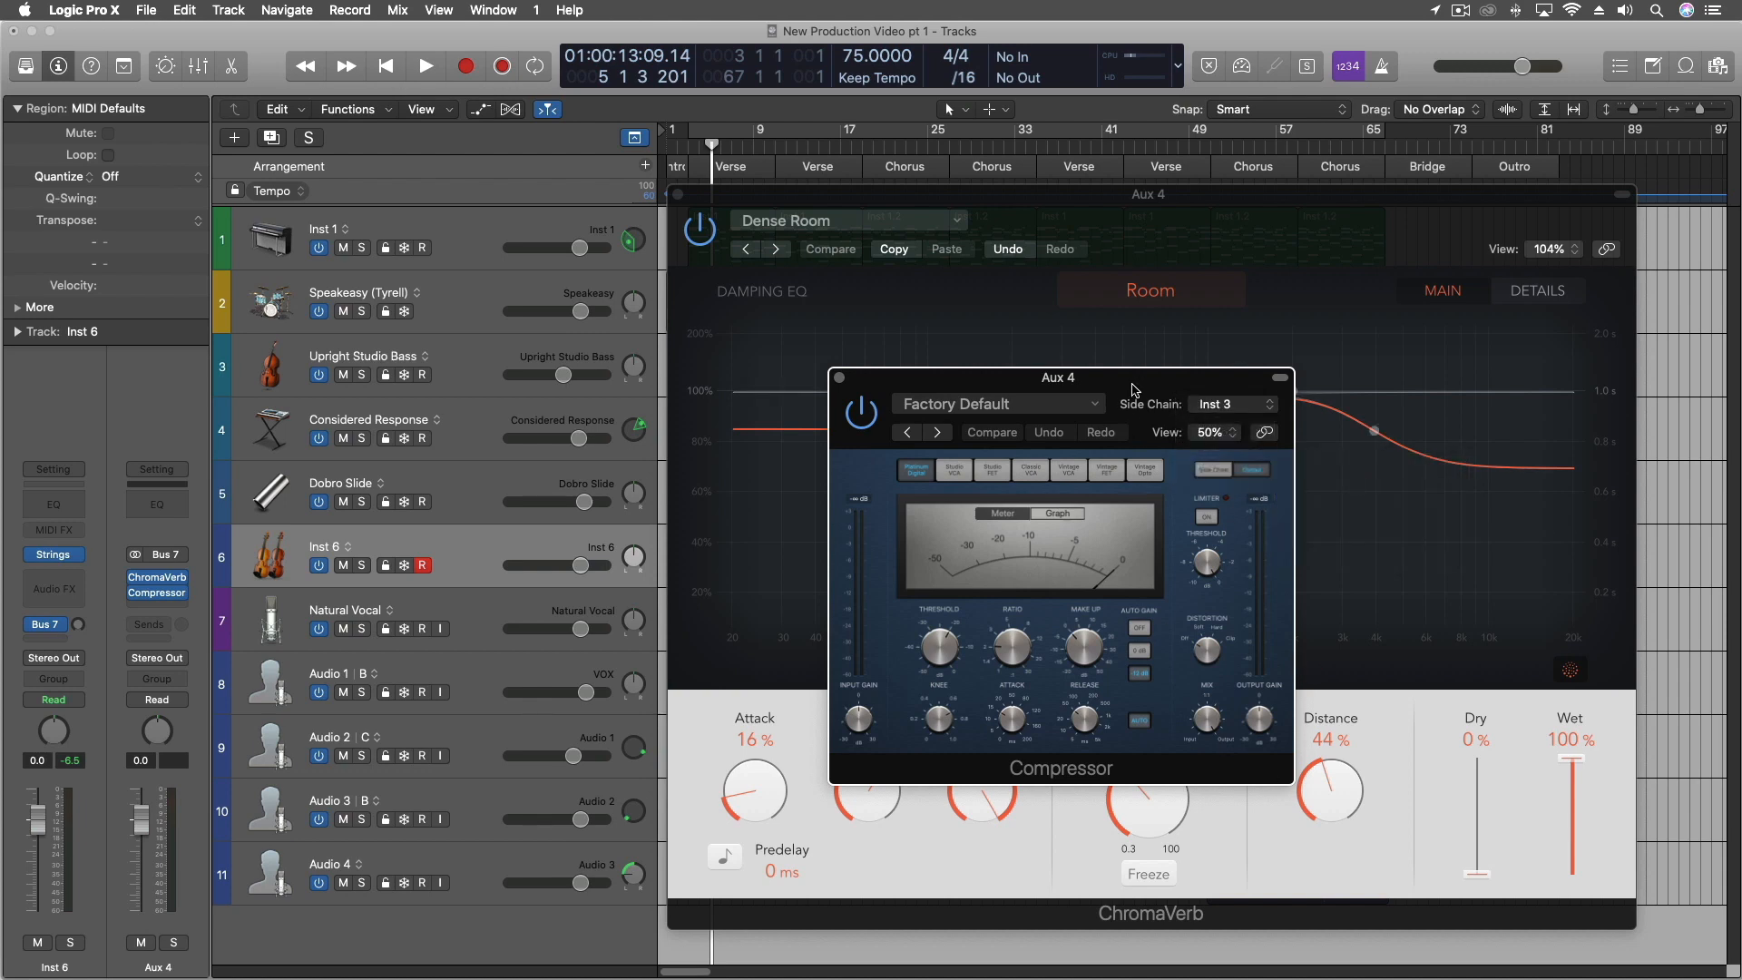
pyautogui.moveTo(1137, 390); pyautogui.dragTo(1018, 303)
pyautogui.moveTo(1167, 693); pyautogui.dragTo(1354, 814)
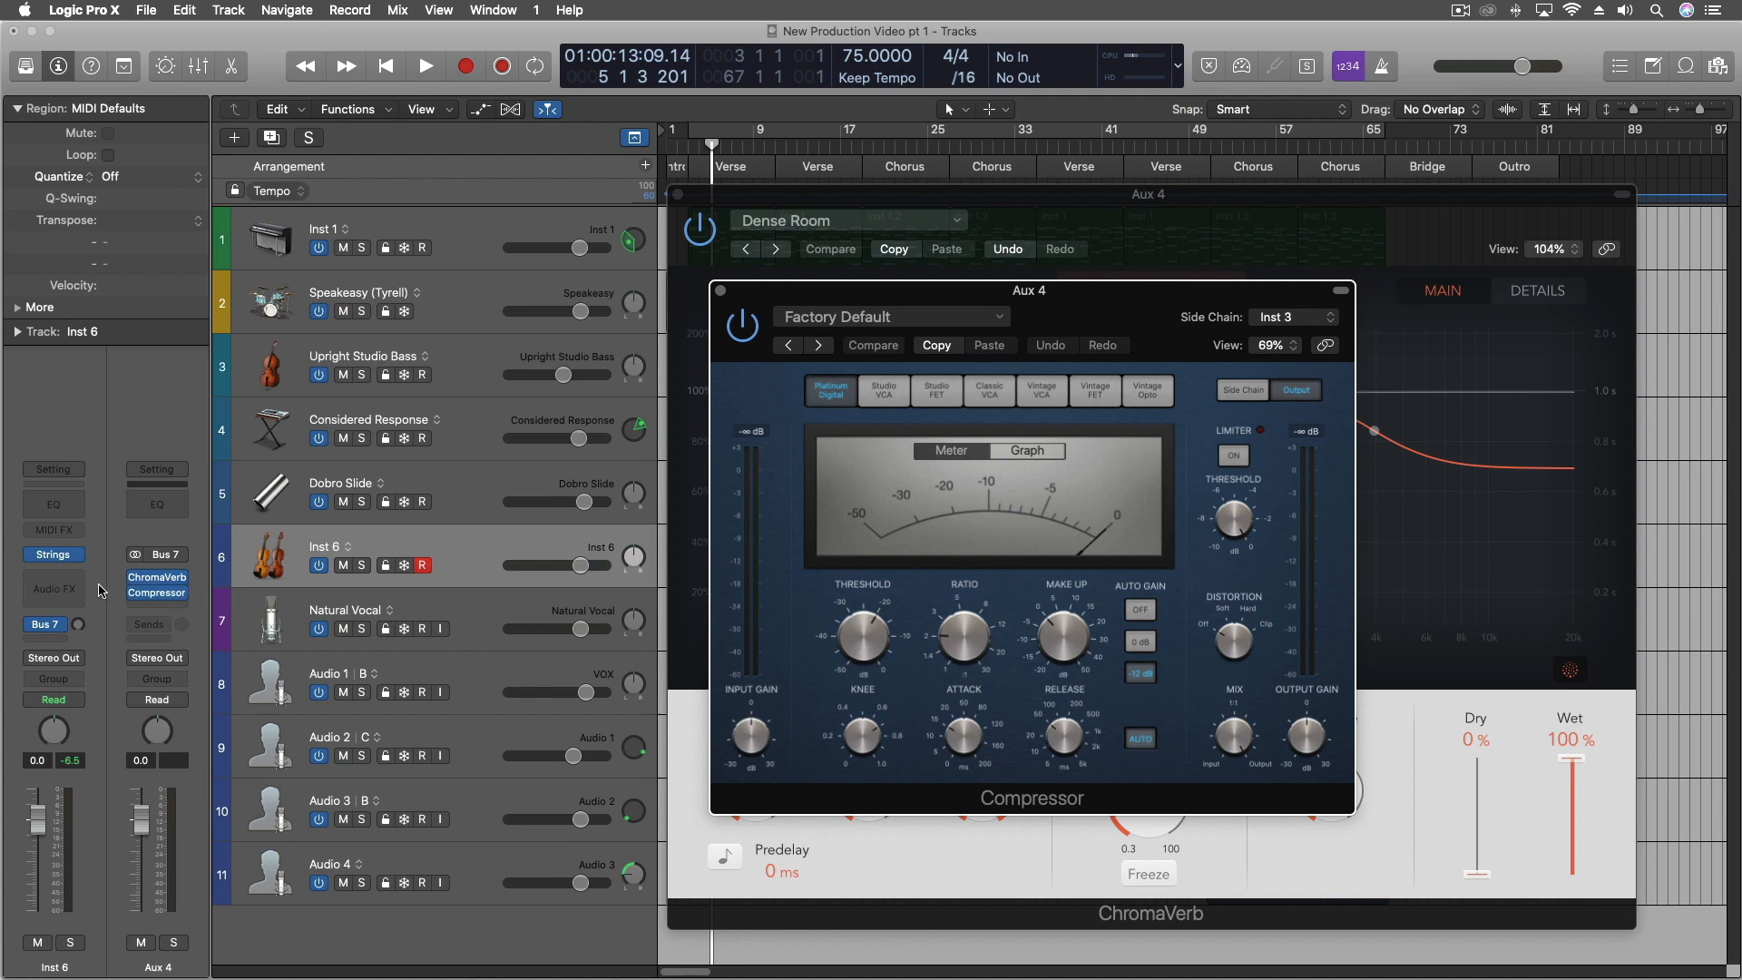
# Start playback, compare the compressor's Graph and Meter displays, and raise Inst 6's Bus 7 send to its default level.
pyautogui.press('space')
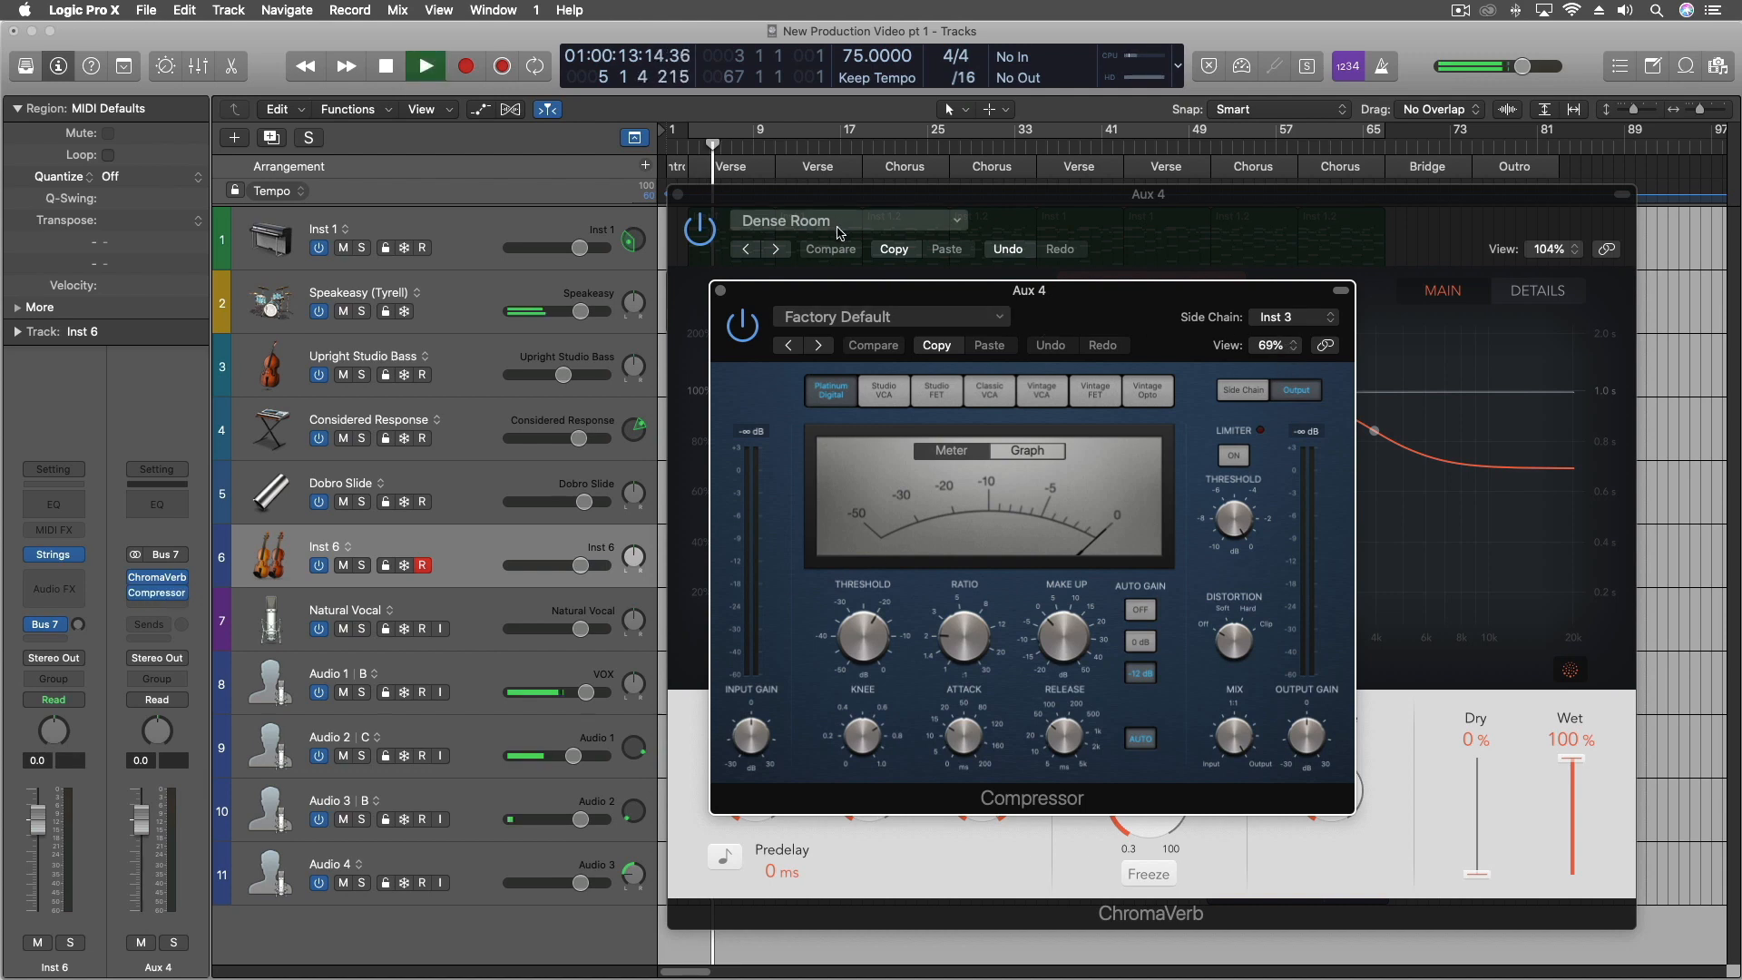
pyautogui.click(1016, 454)
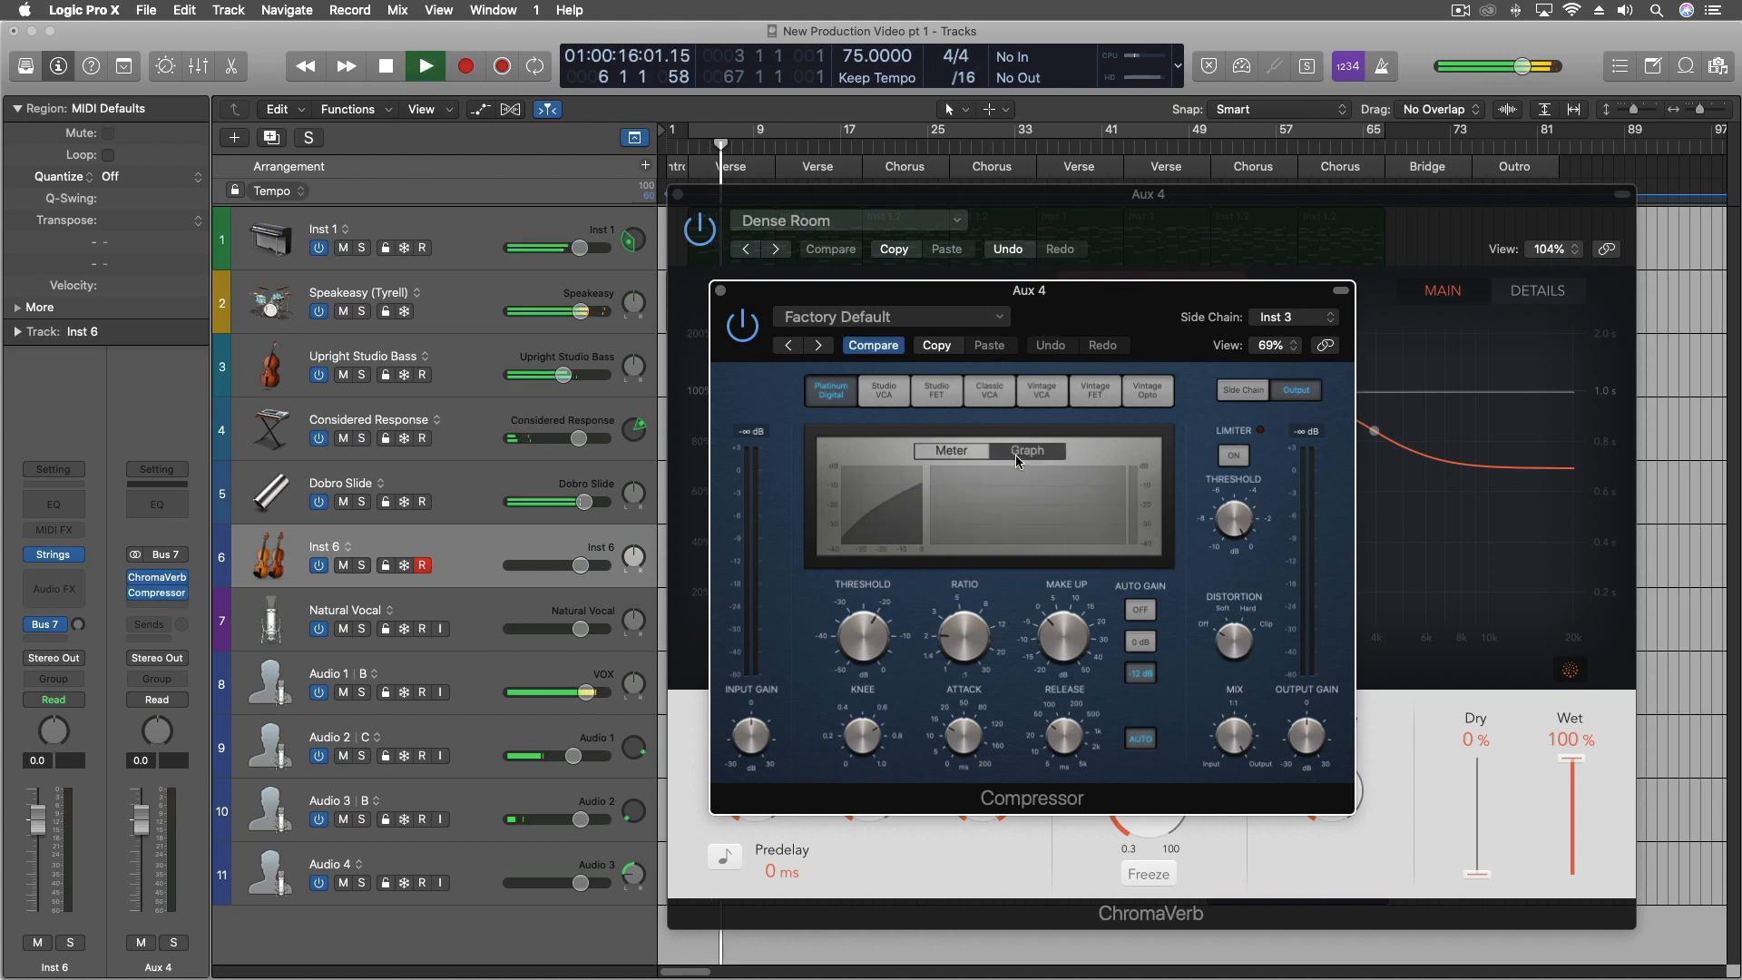
pyautogui.click(932, 450)
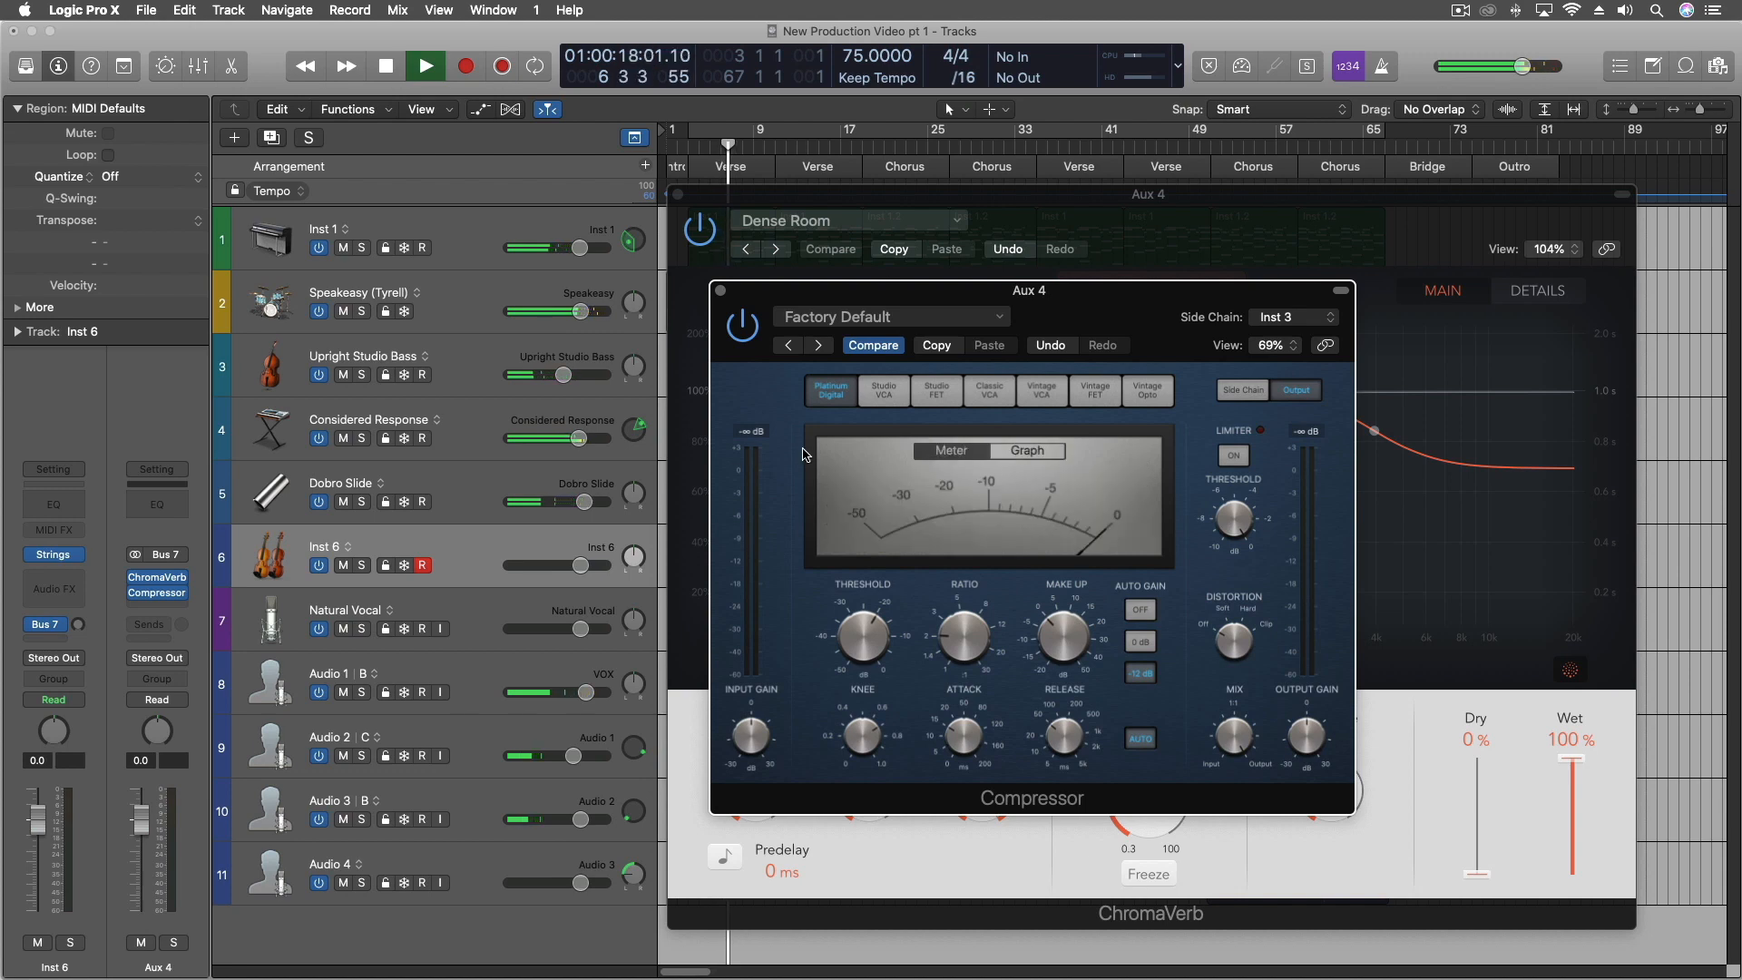
pyautogui.keyDown('alt'); pyautogui.click(78, 626); pyautogui.keyUp('alt')
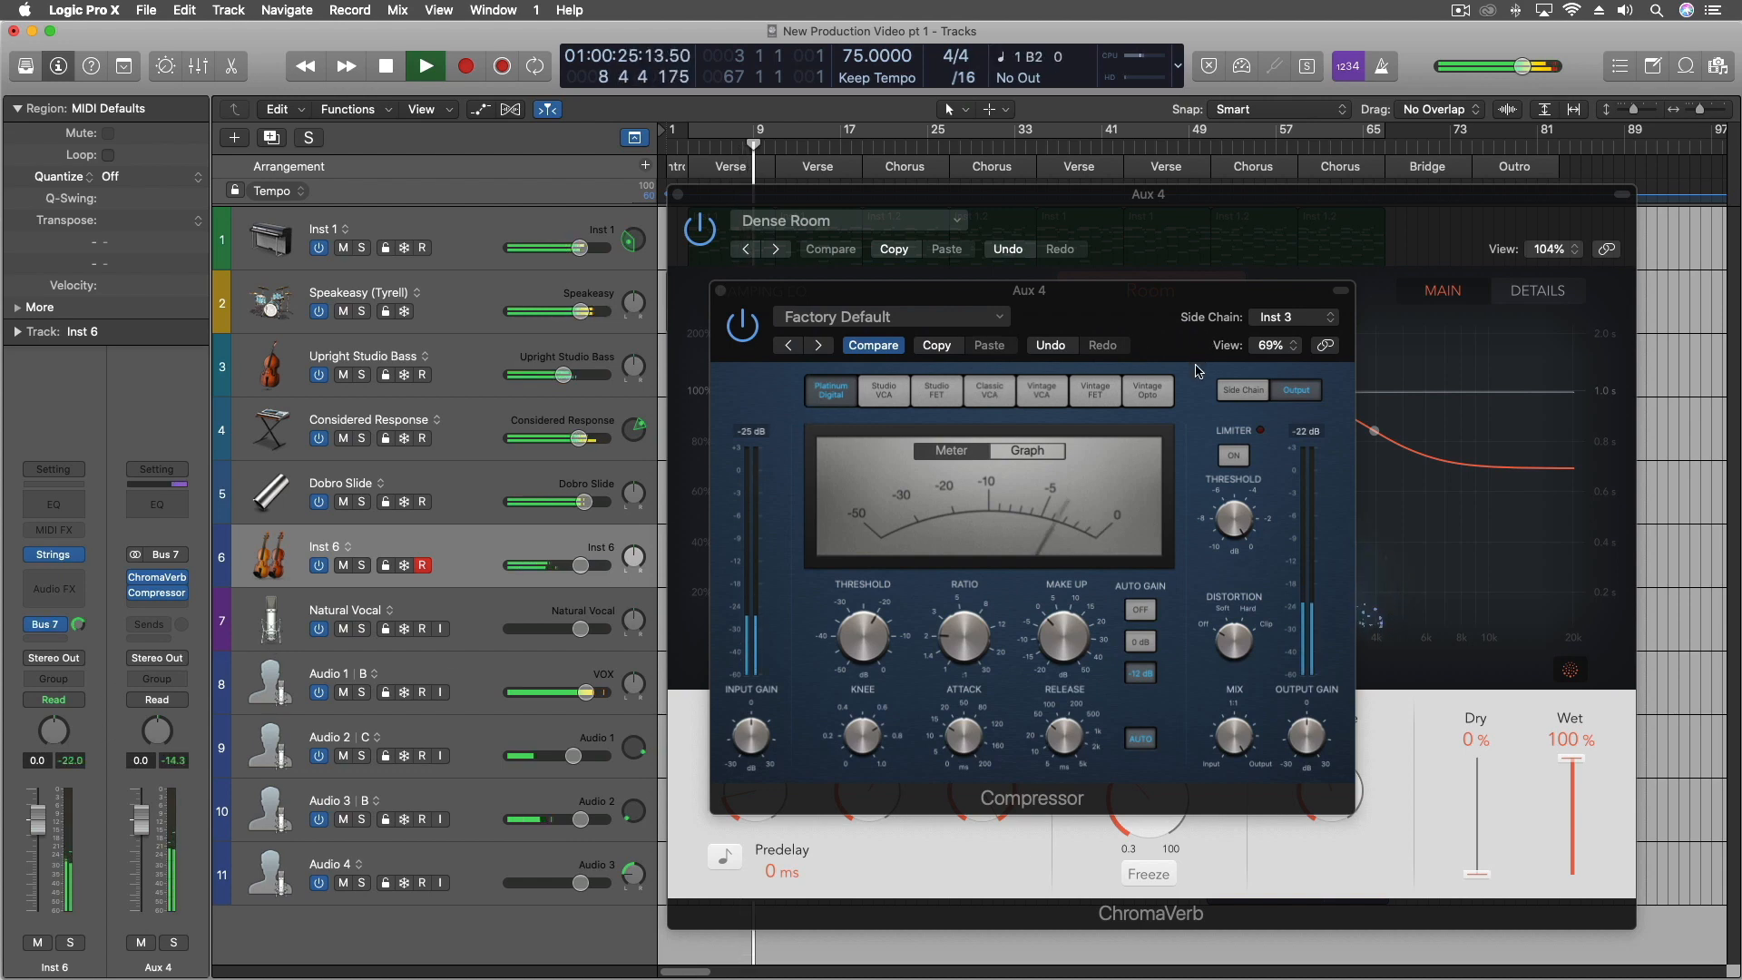
# Switch the compressor to its Graph display and adjust its threshold while the project plays.
pyautogui.click(1033, 451)
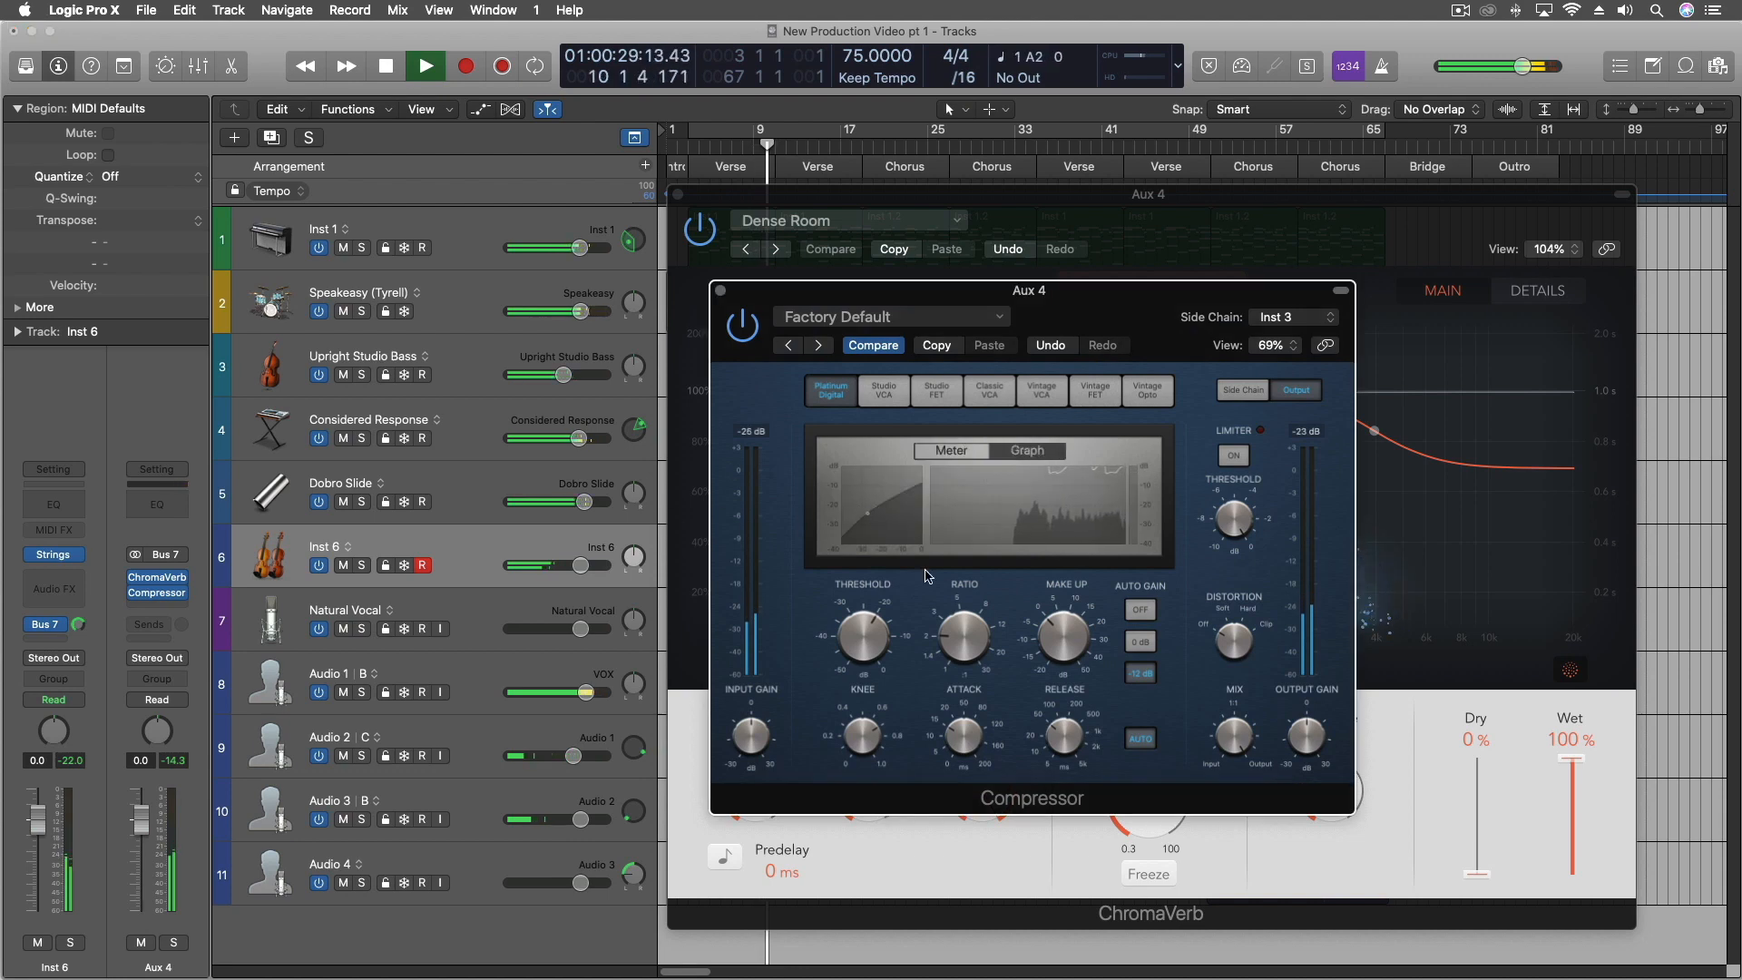
pyautogui.moveTo(852, 642)
pyautogui.moveTo(852, 642); pyautogui.dragTo(859, 675)
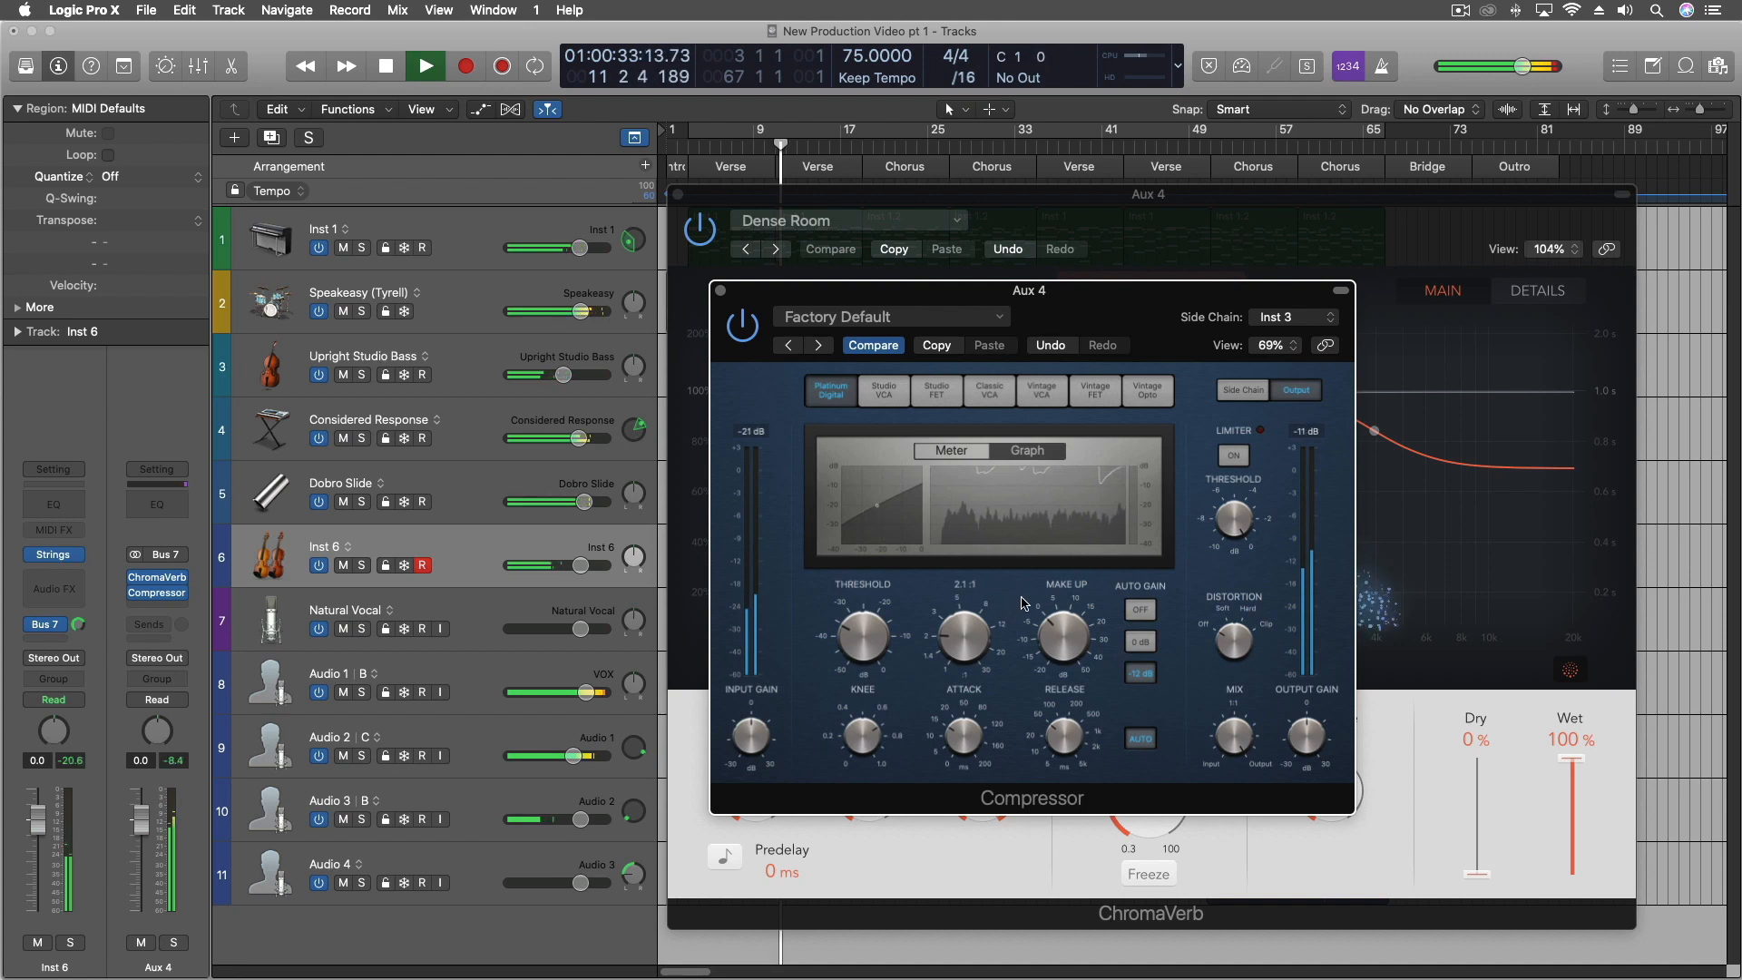
# Show the compressor's side chain settings, set detection to Peak and stop playback.
pyautogui.moveTo(1050, 603)
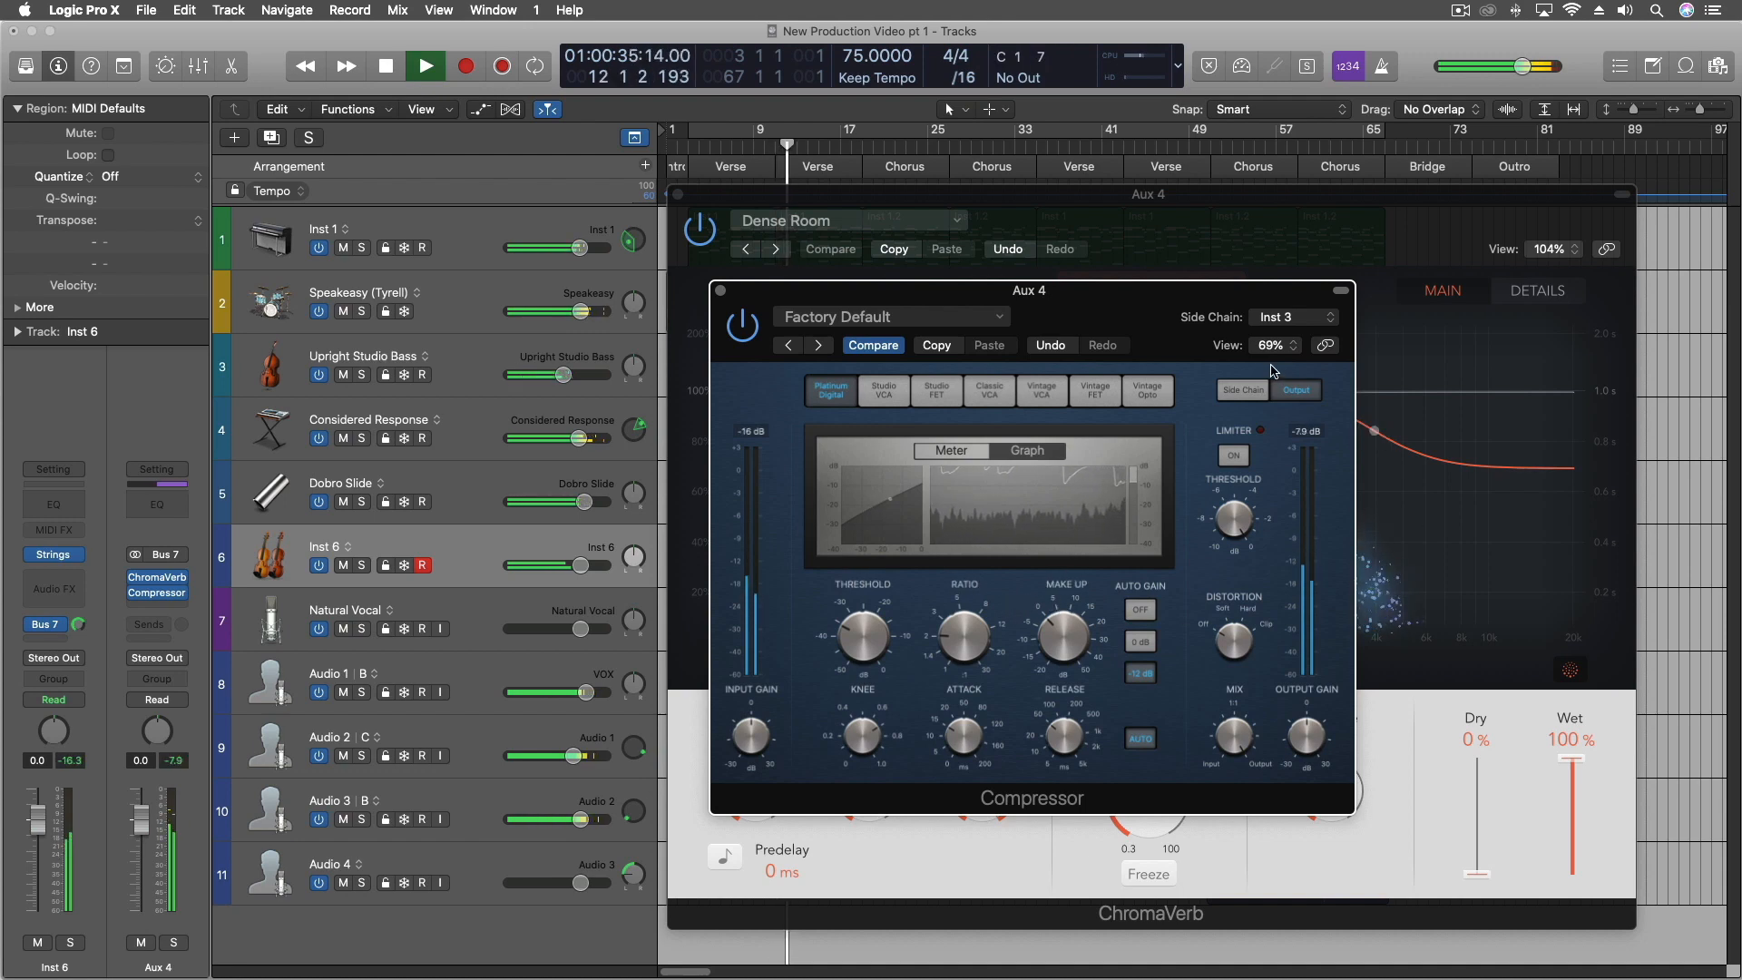
pyautogui.click(1269, 392)
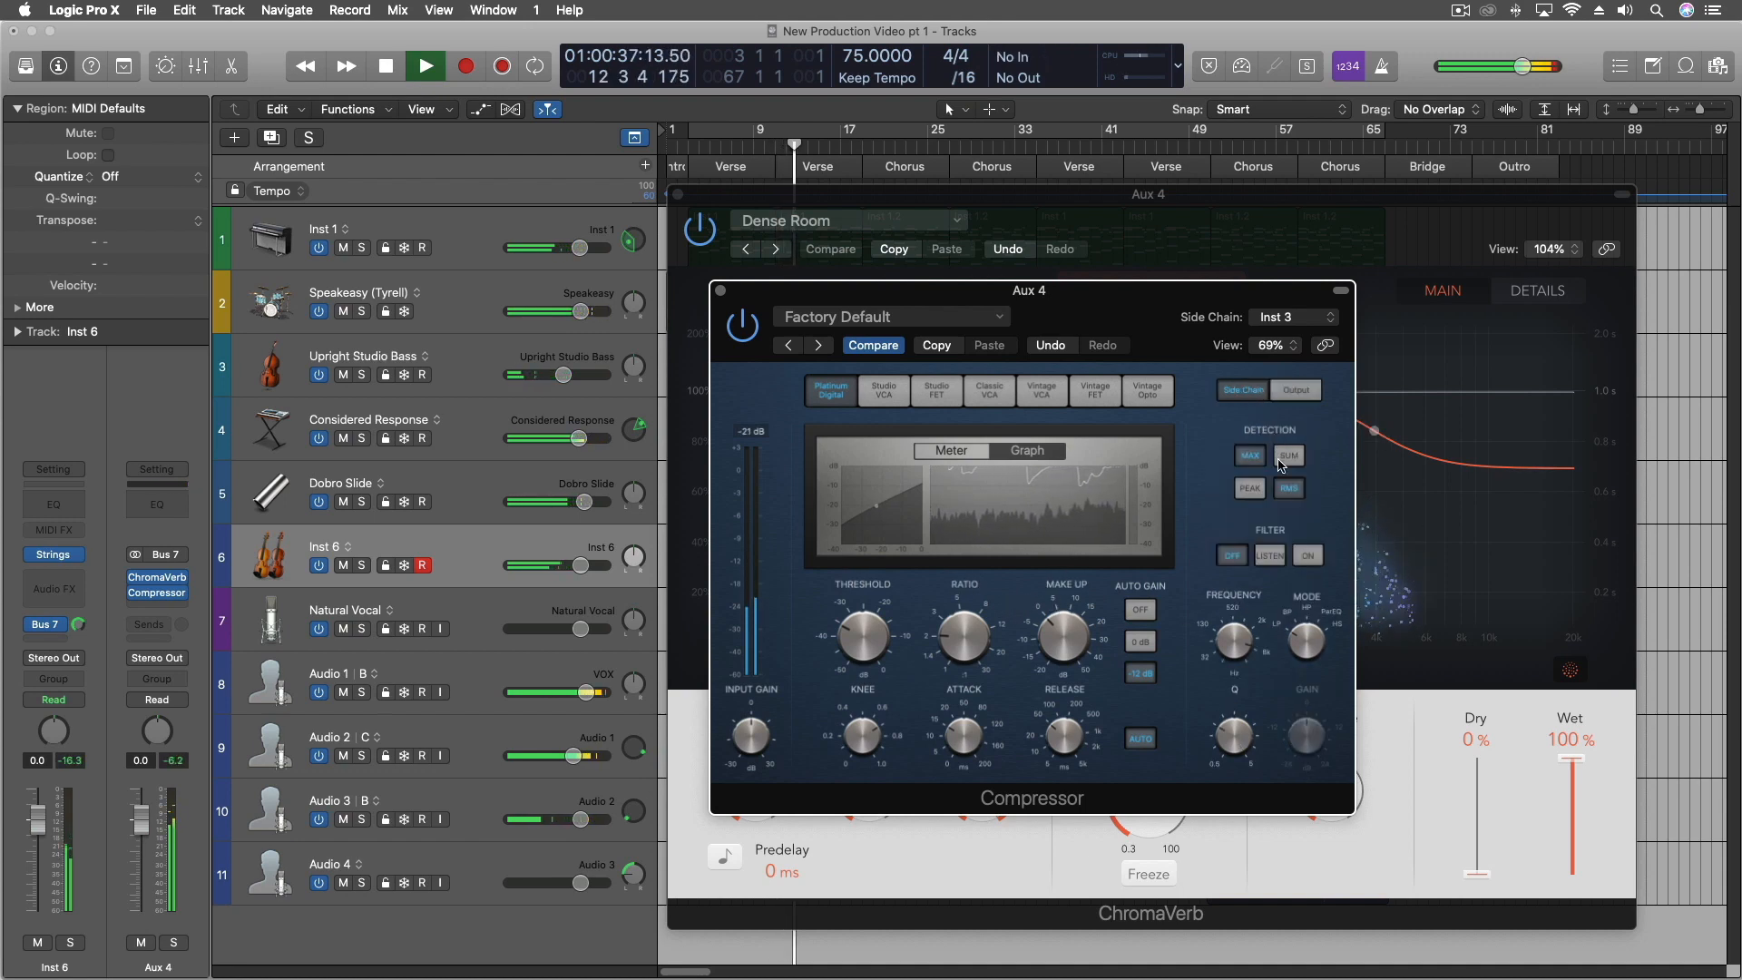
pyautogui.click(1251, 491)
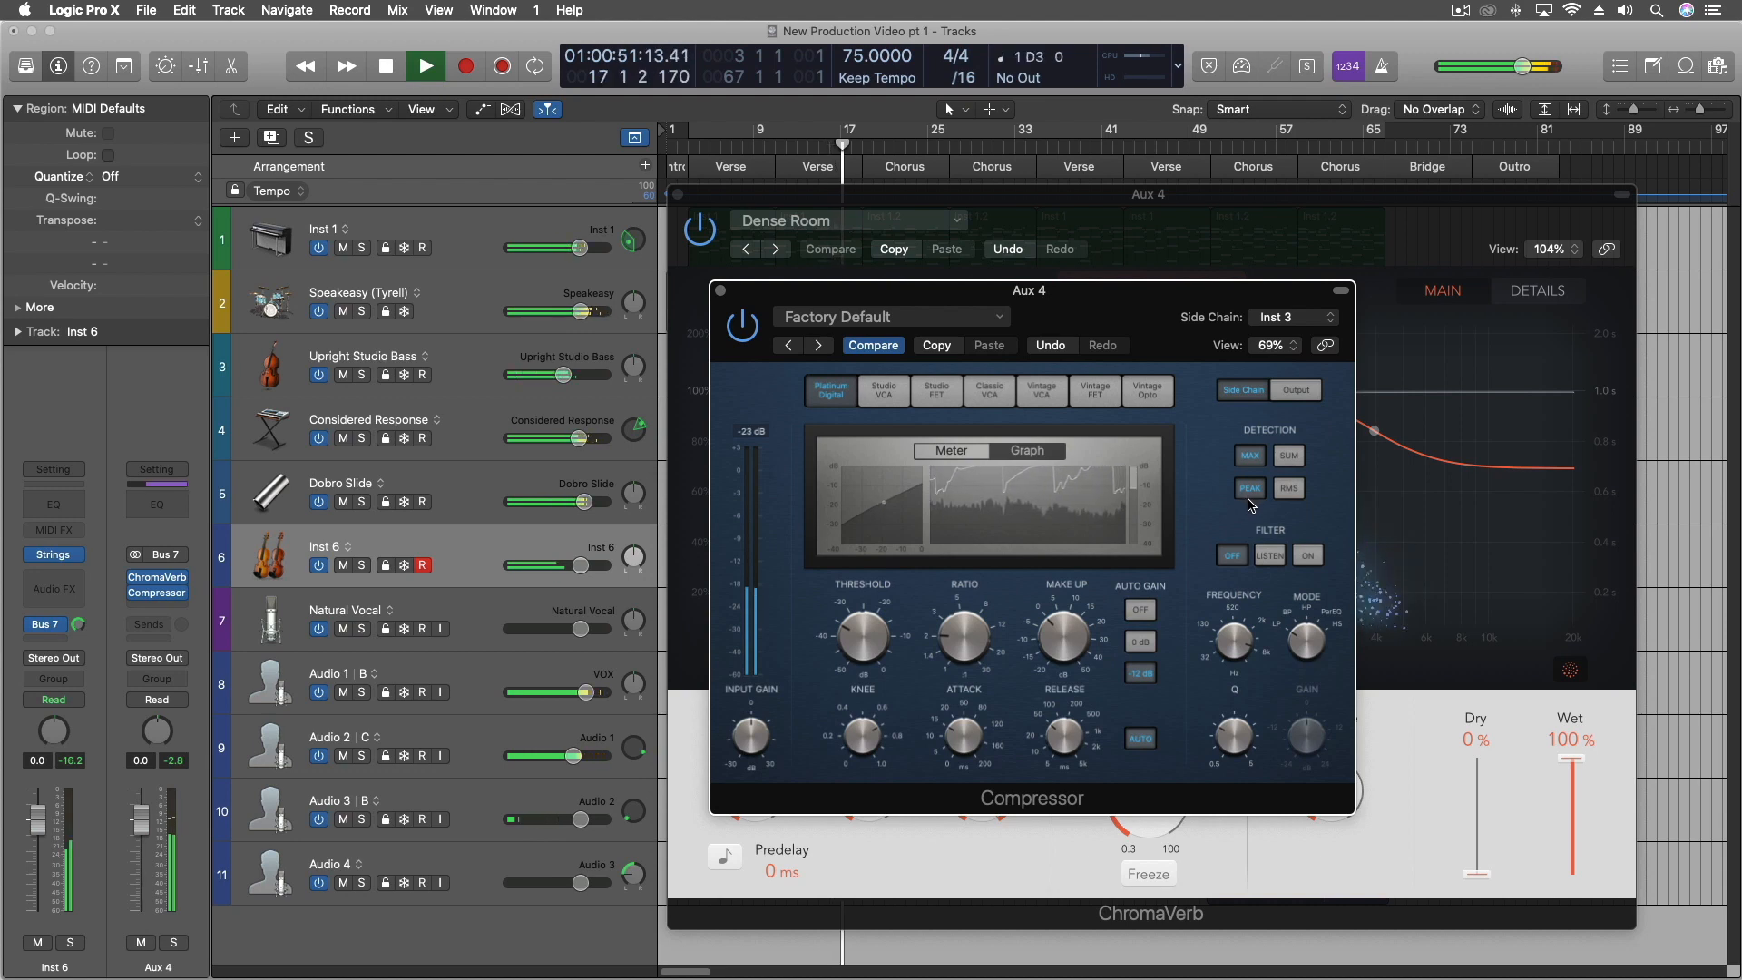
pyautogui.press('space')
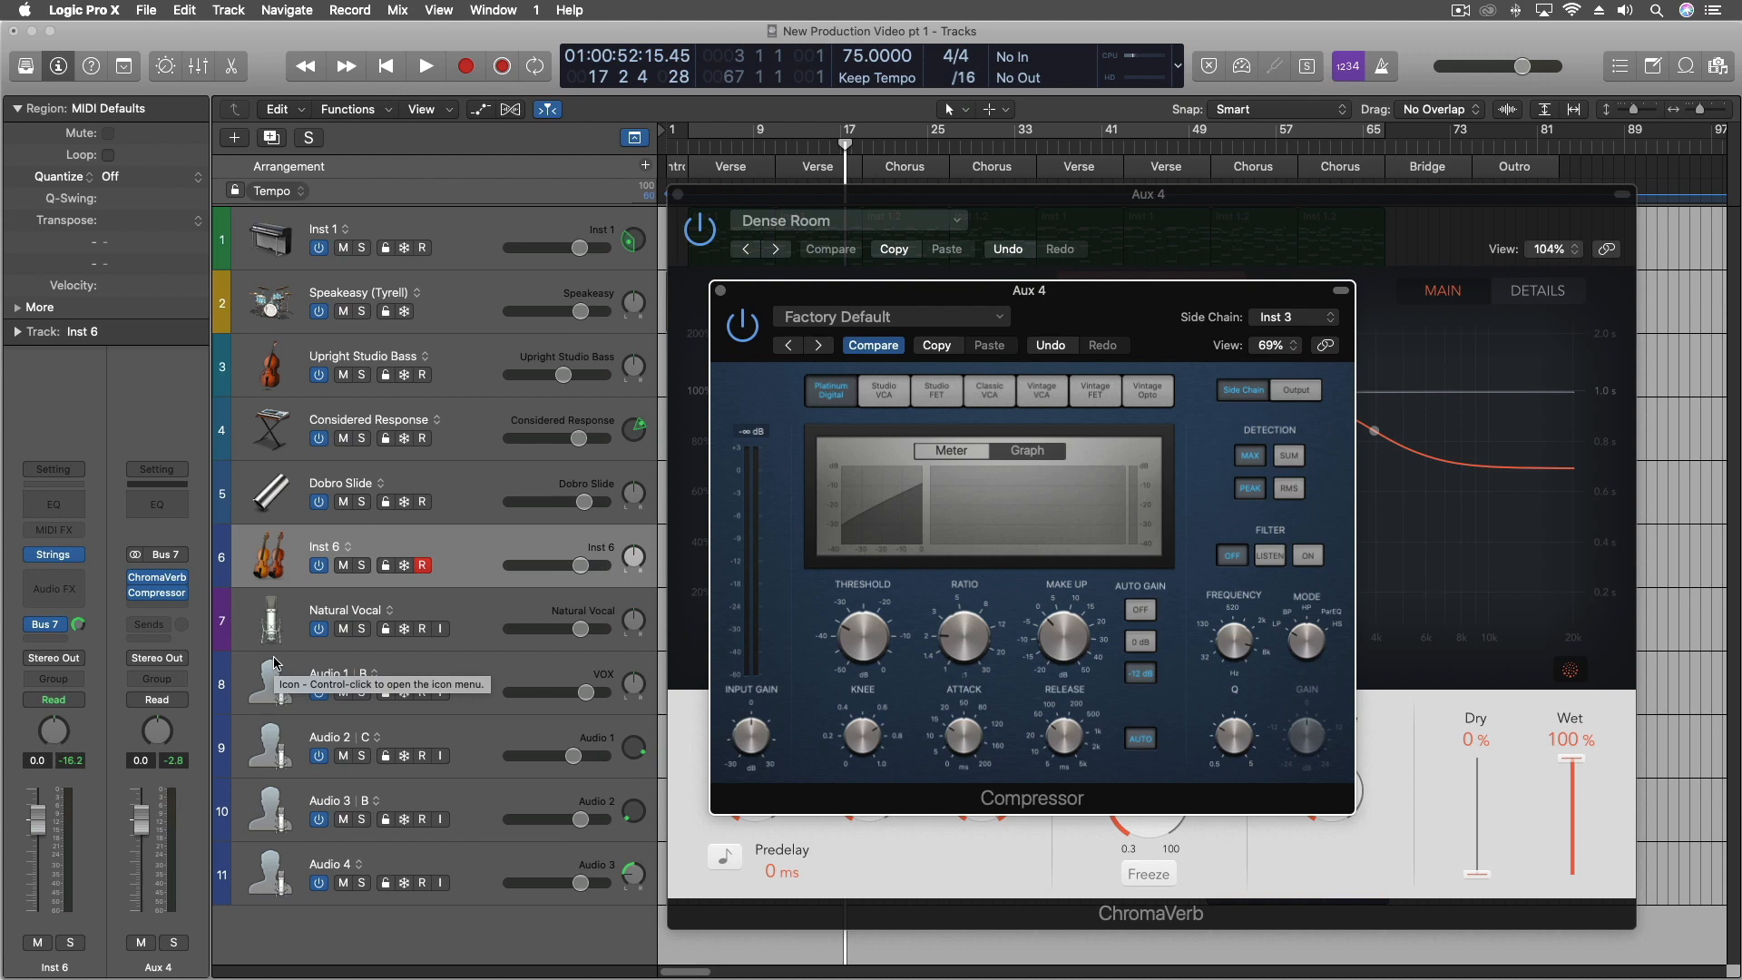
# Switch Aux 4's ChromaVerb to its Dual Mono version, close the compressor window, then reopen and reposition the ChromaVerb window.
pyautogui.click(180, 581)
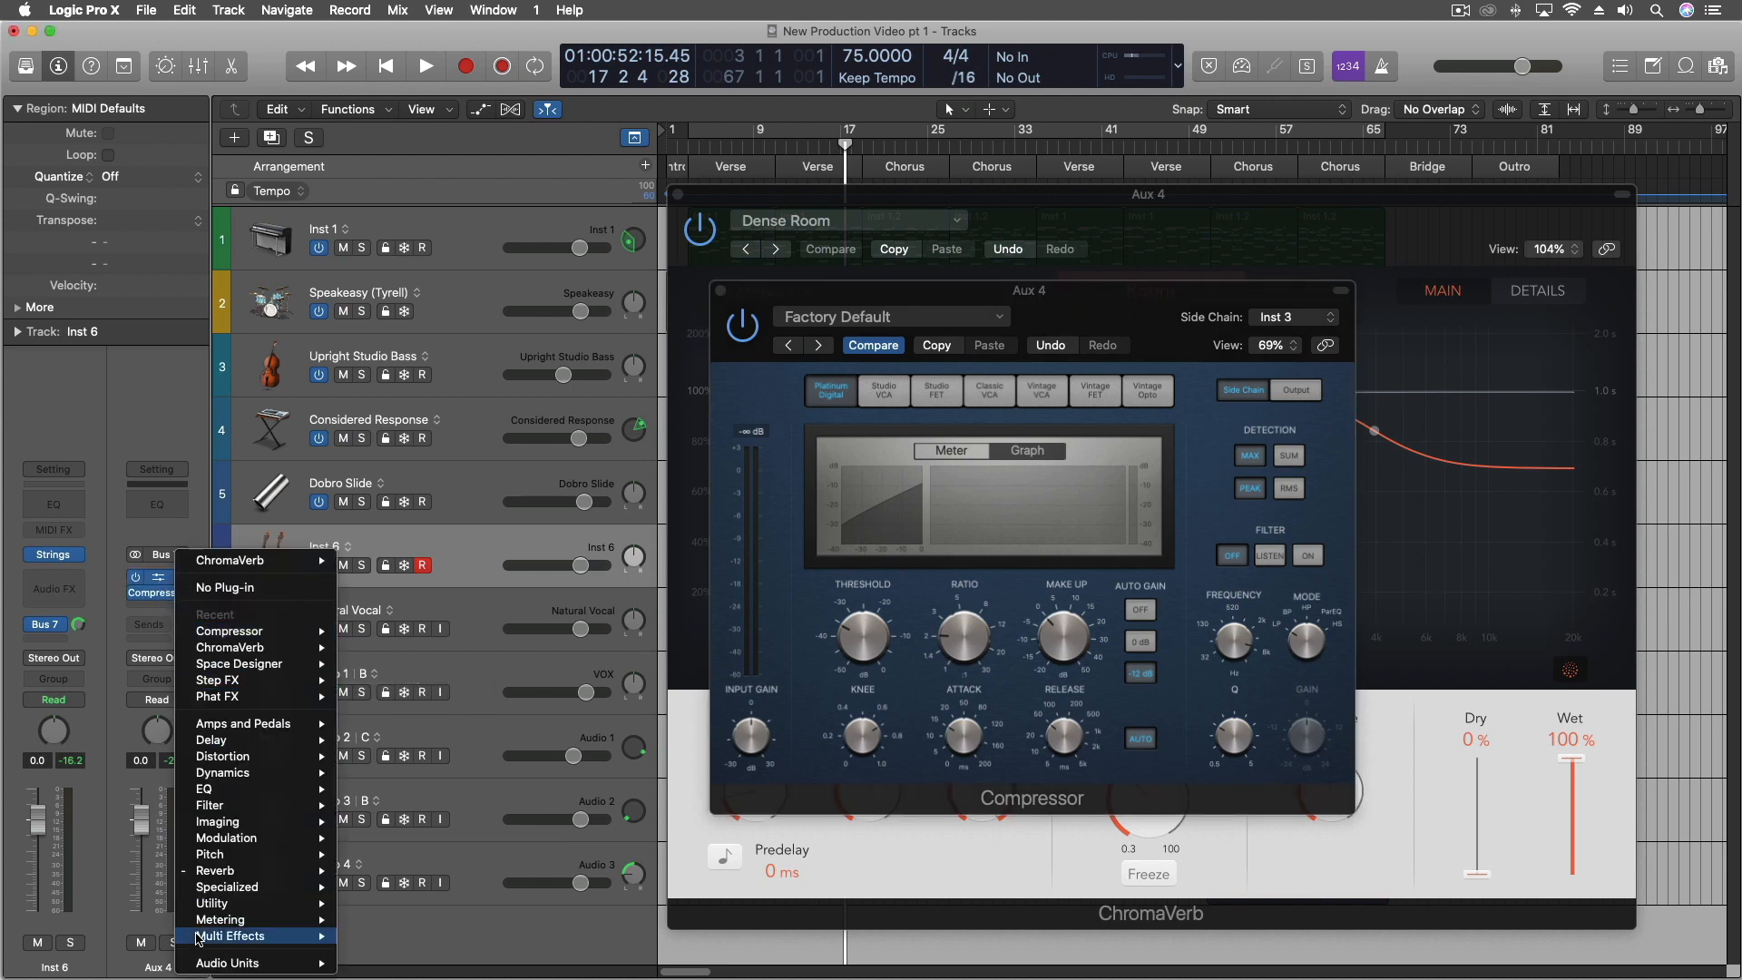
pyautogui.moveTo(218, 871)
pyautogui.moveTo(422, 873)
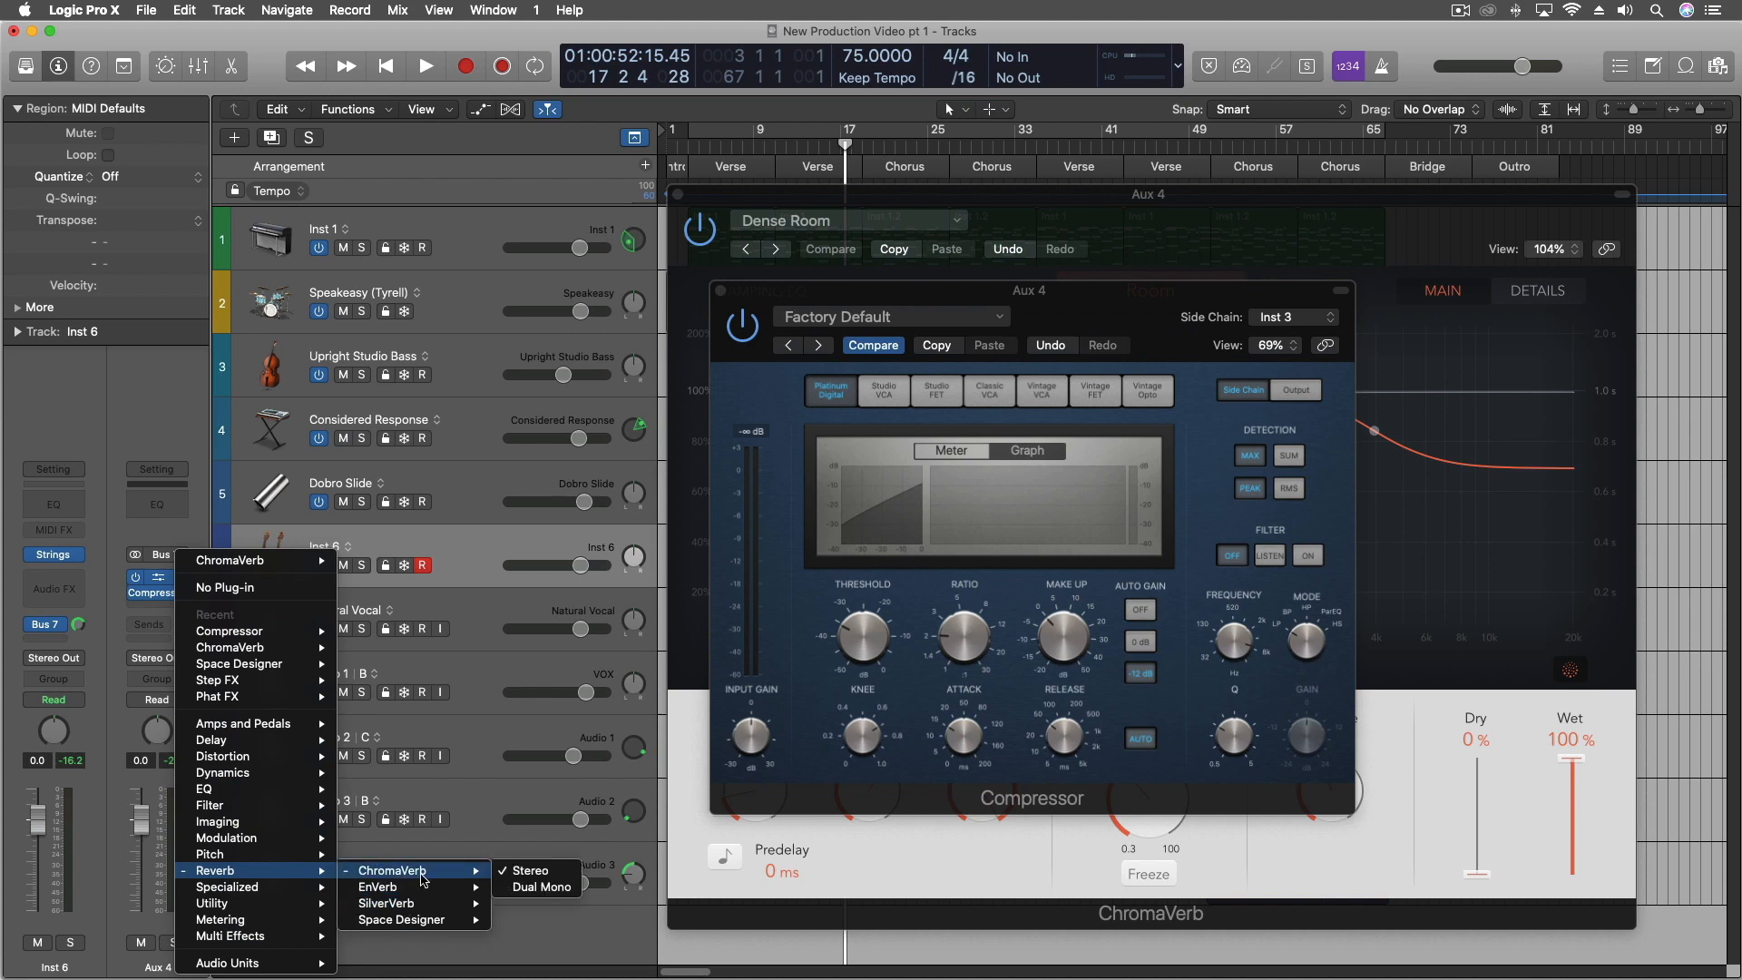
pyautogui.click(526, 888)
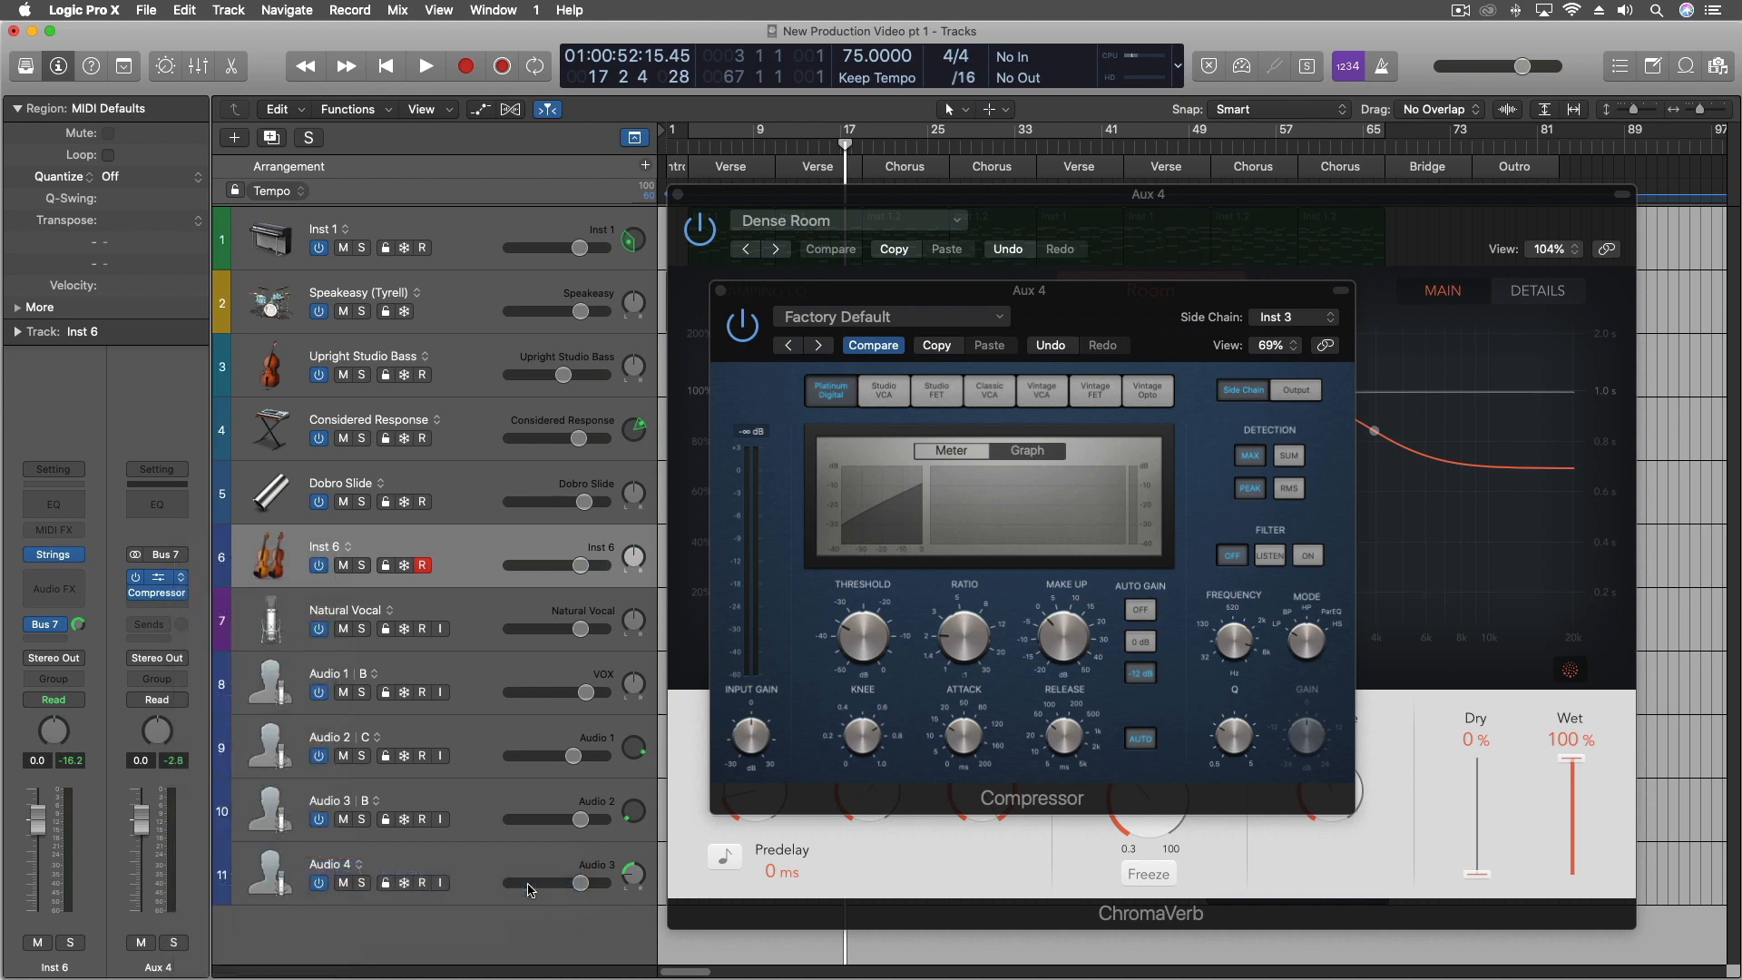
pyautogui.click(723, 292)
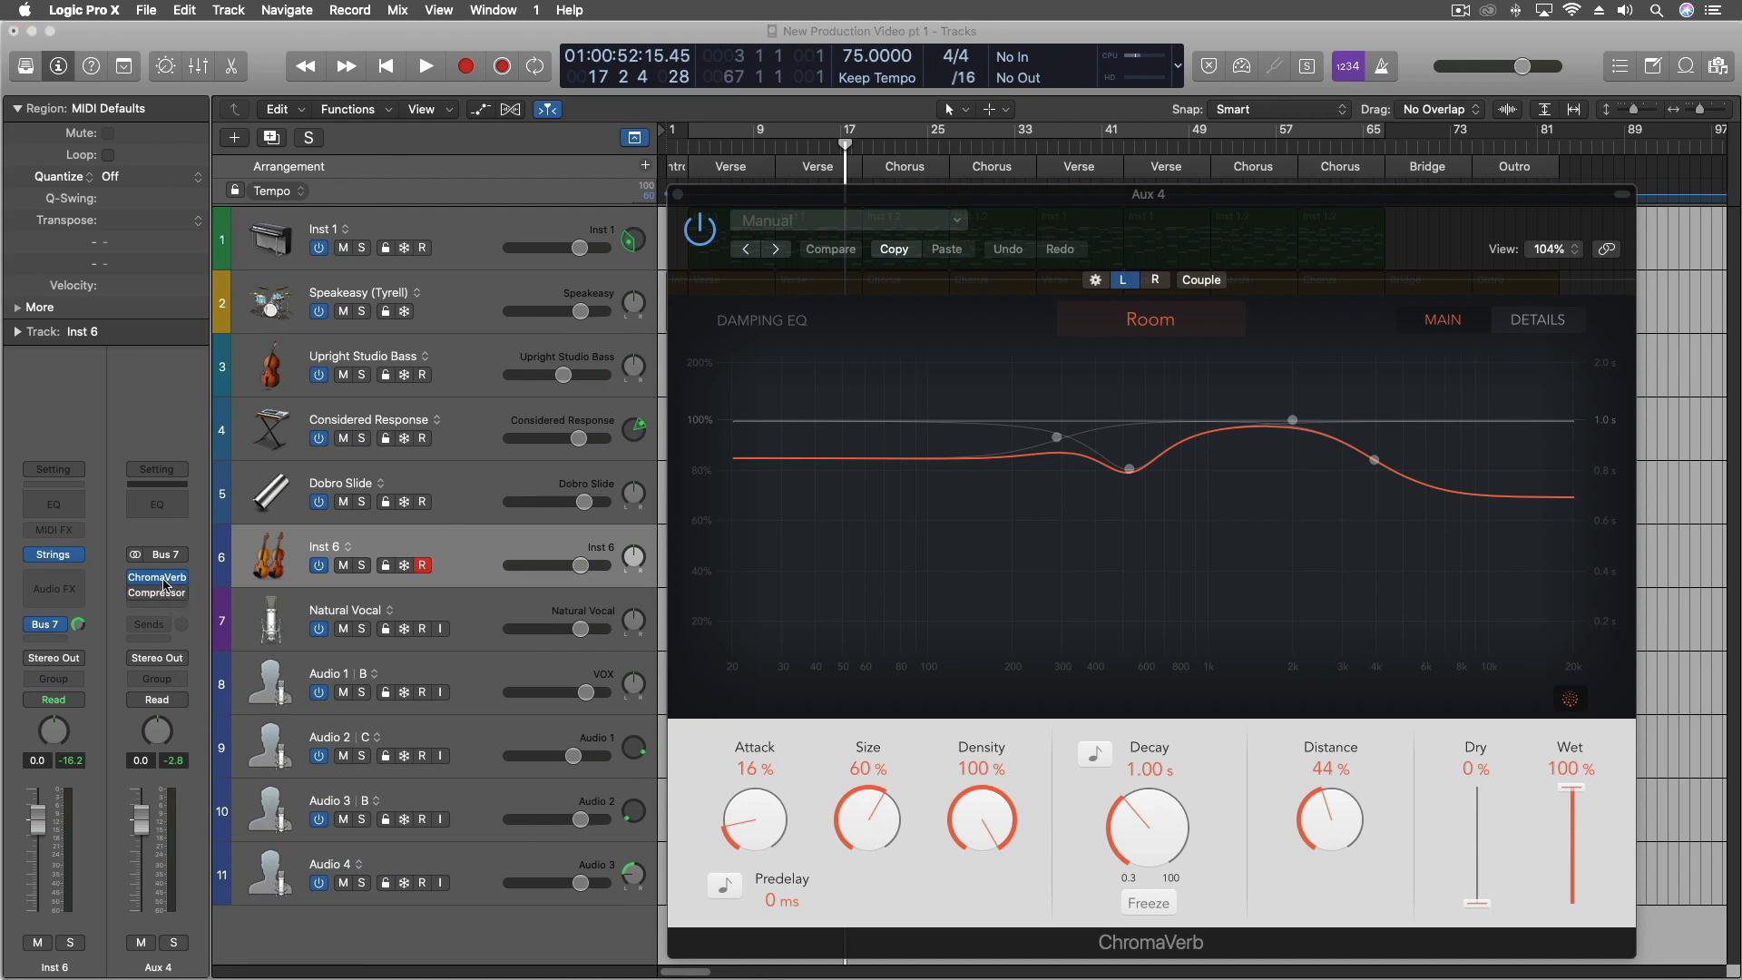
pyautogui.click(163, 581)
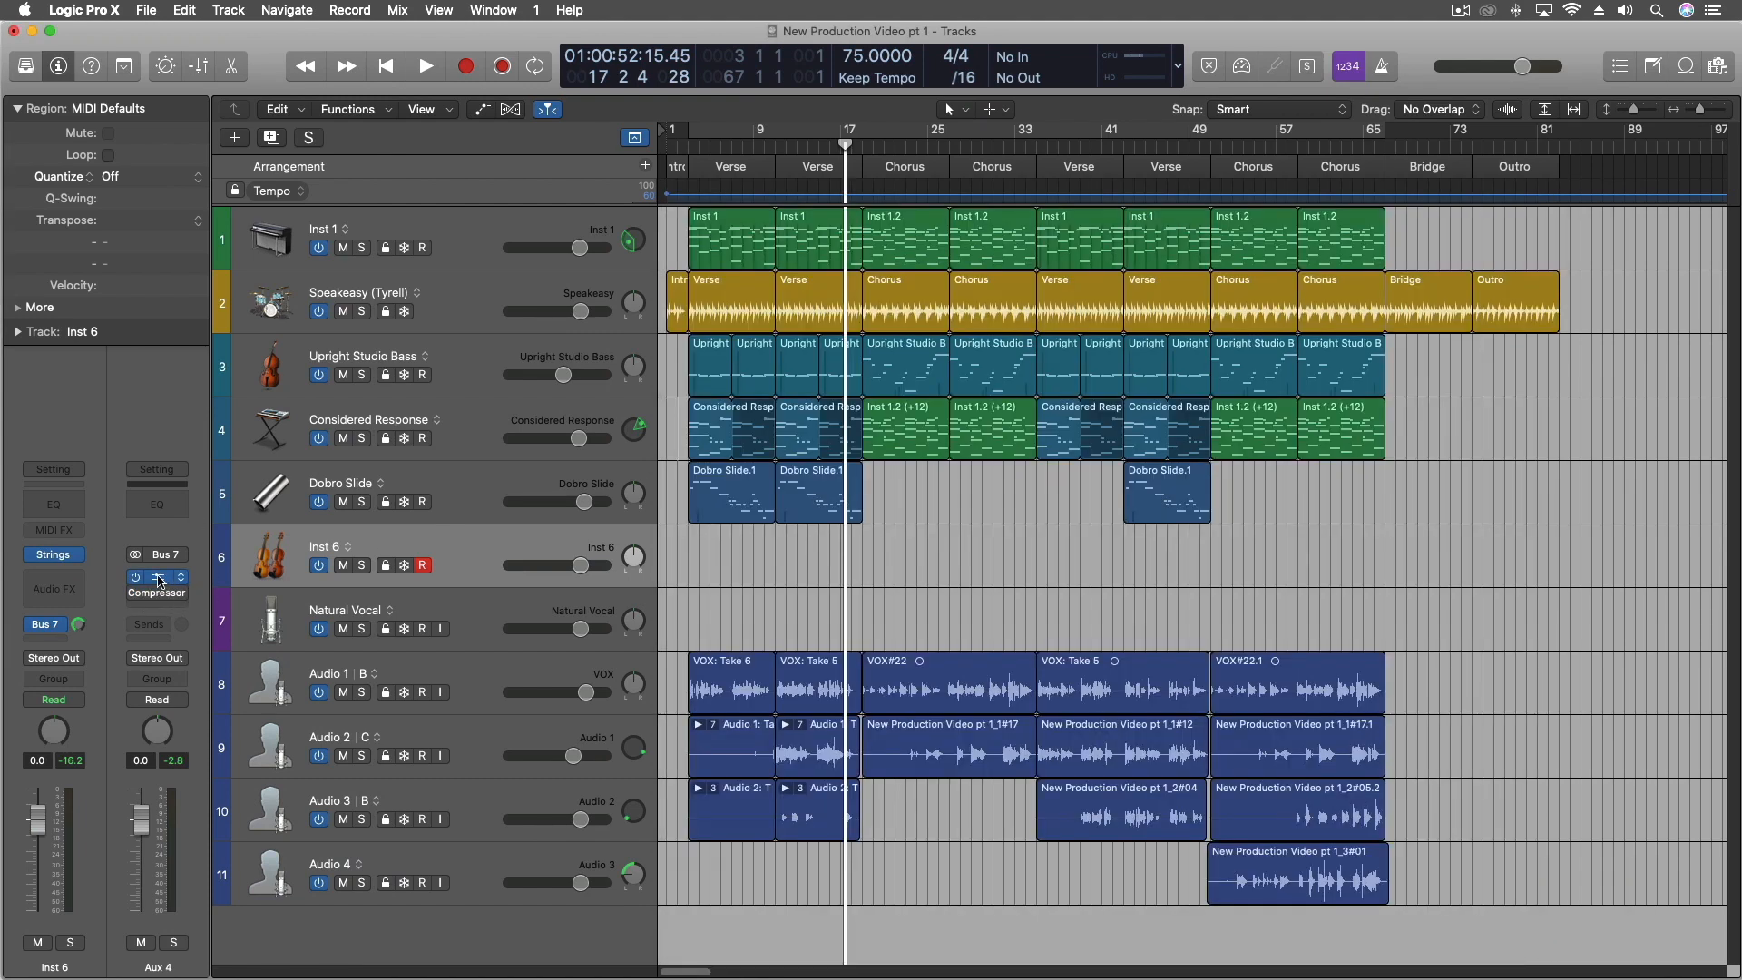
pyautogui.click(159, 582)
pyautogui.moveTo(1192, 240); pyautogui.dragTo(857, 131)
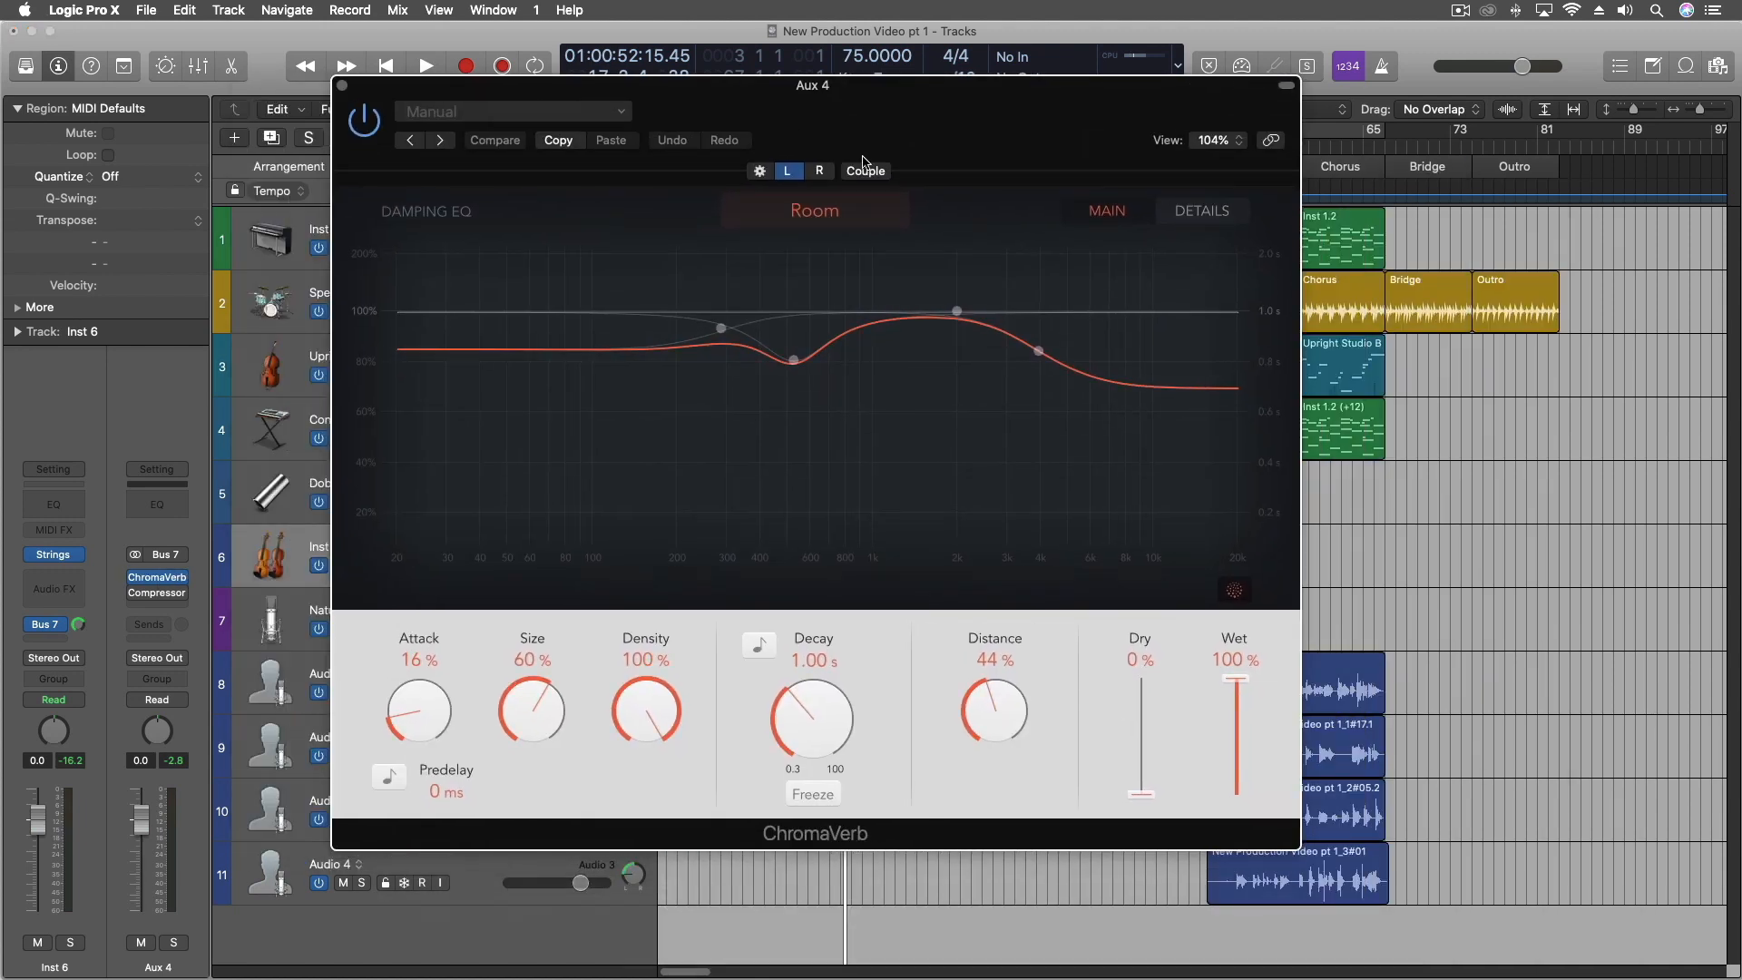
# Set ChromaVerb's dual mono configuration to Mid/Side and view the separate Mid and Side settings.
pyautogui.click(760, 172)
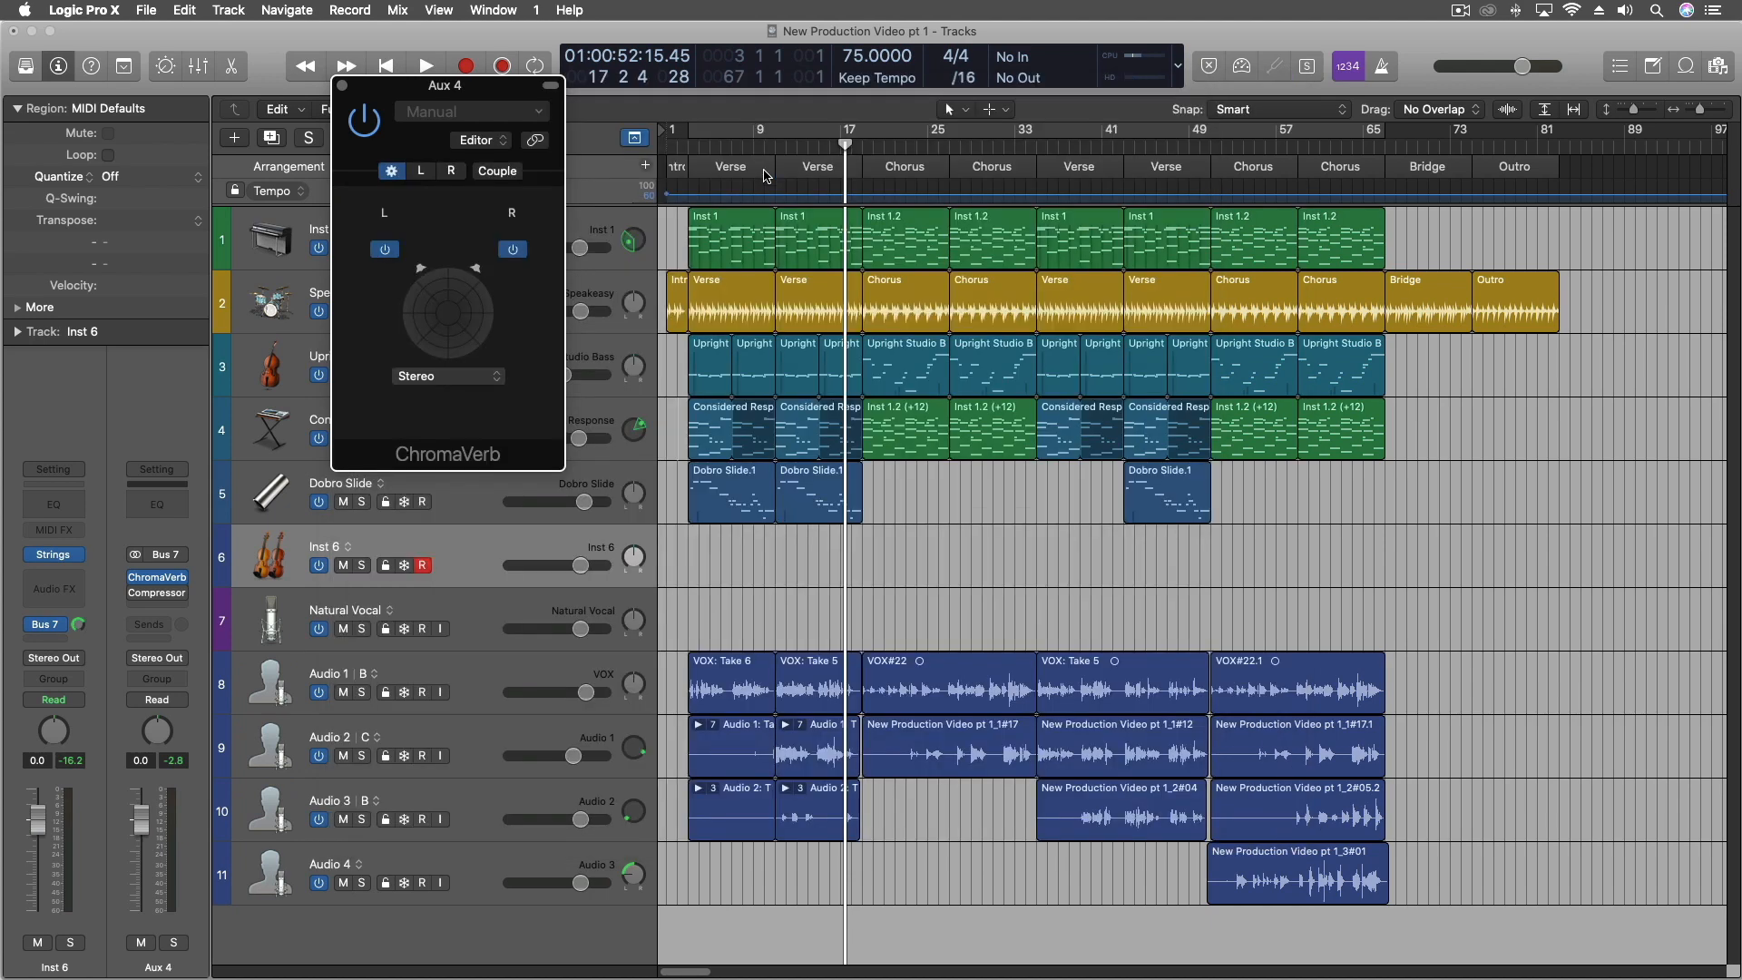
pyautogui.click(444, 378)
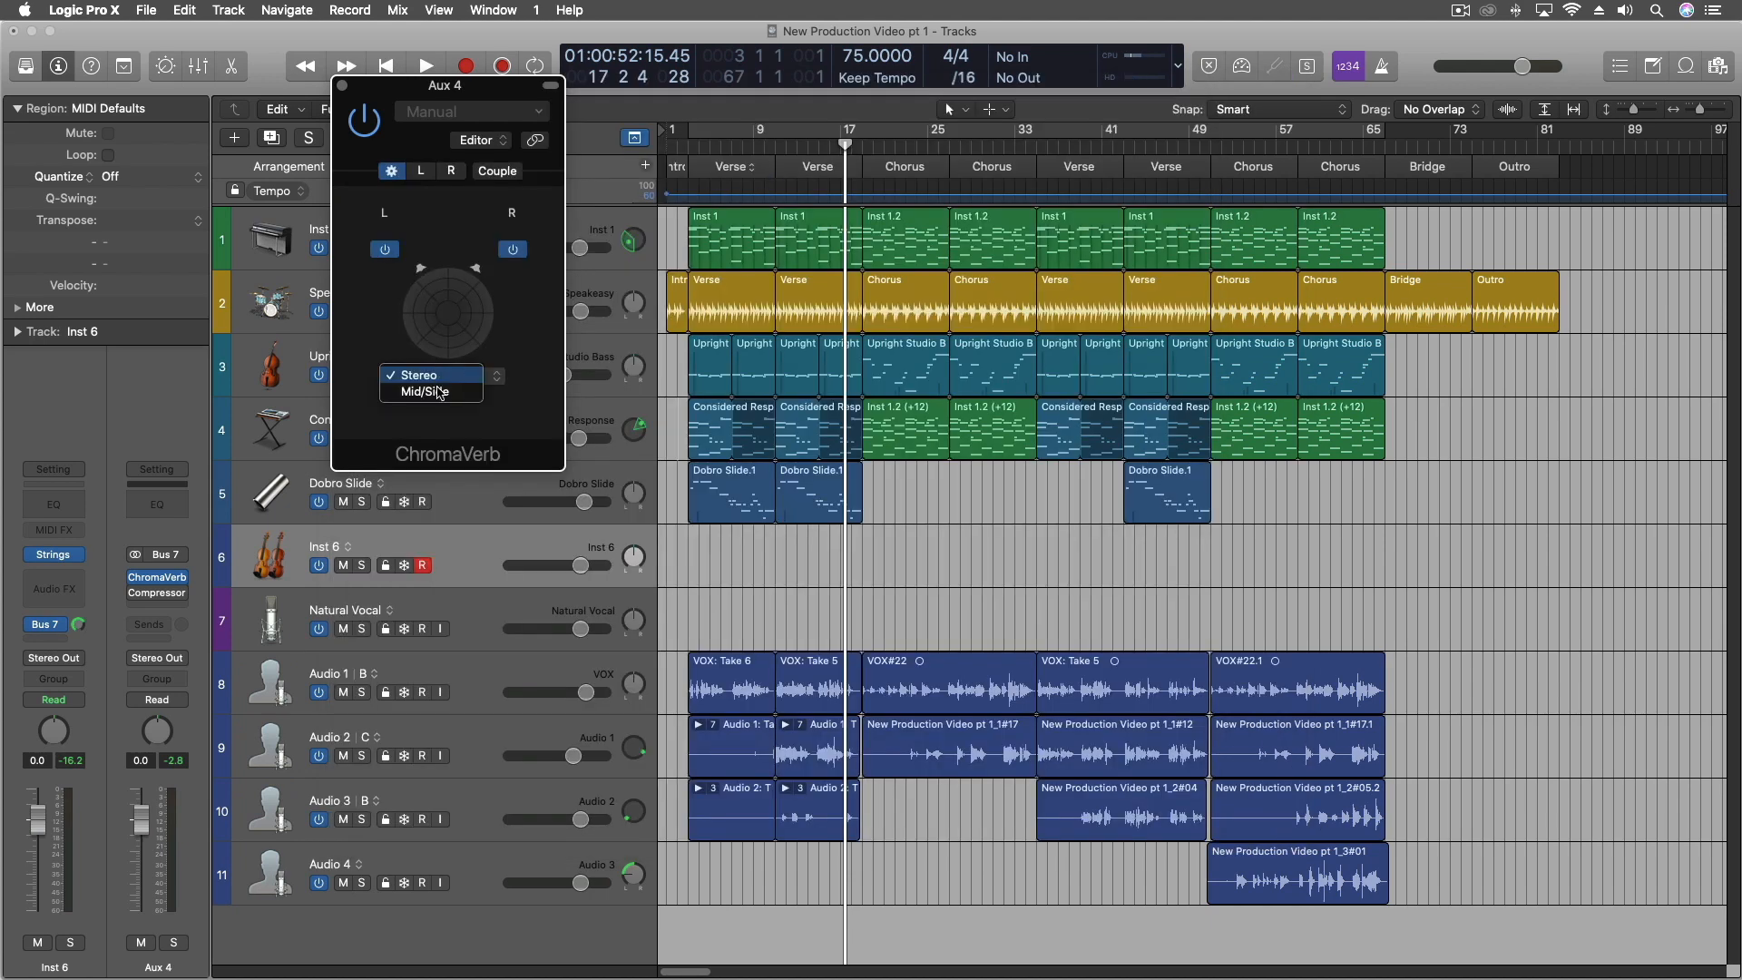
pyautogui.click(435, 396)
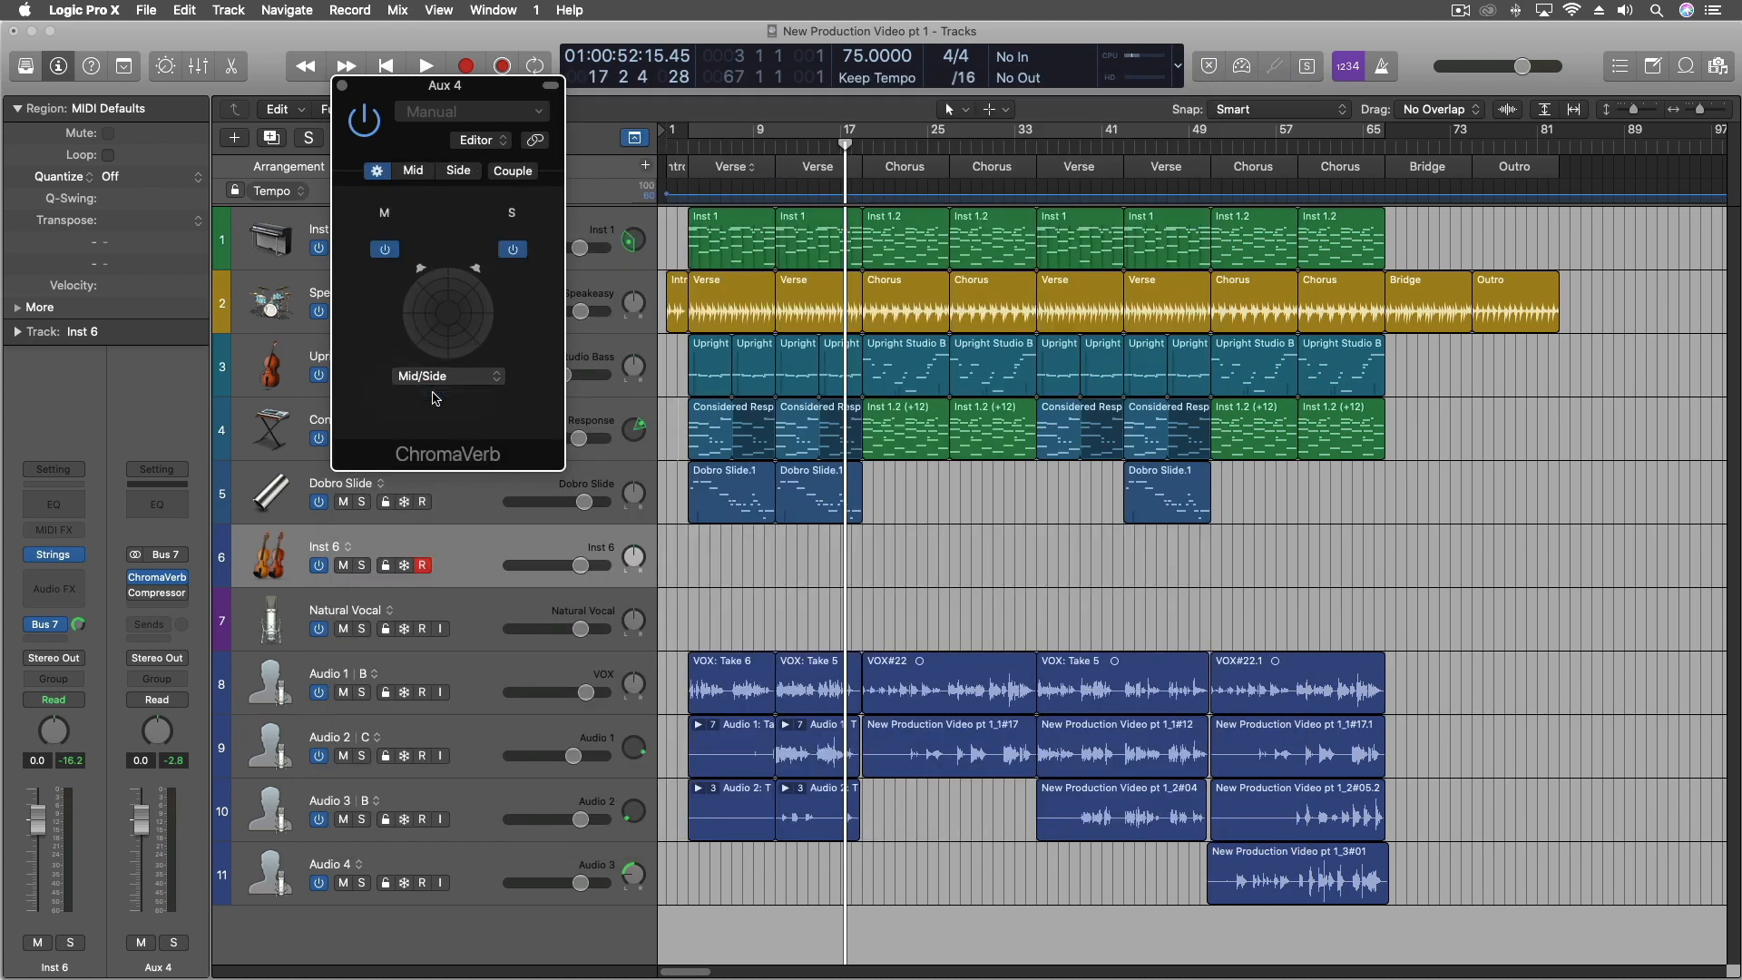
pyautogui.click(412, 171)
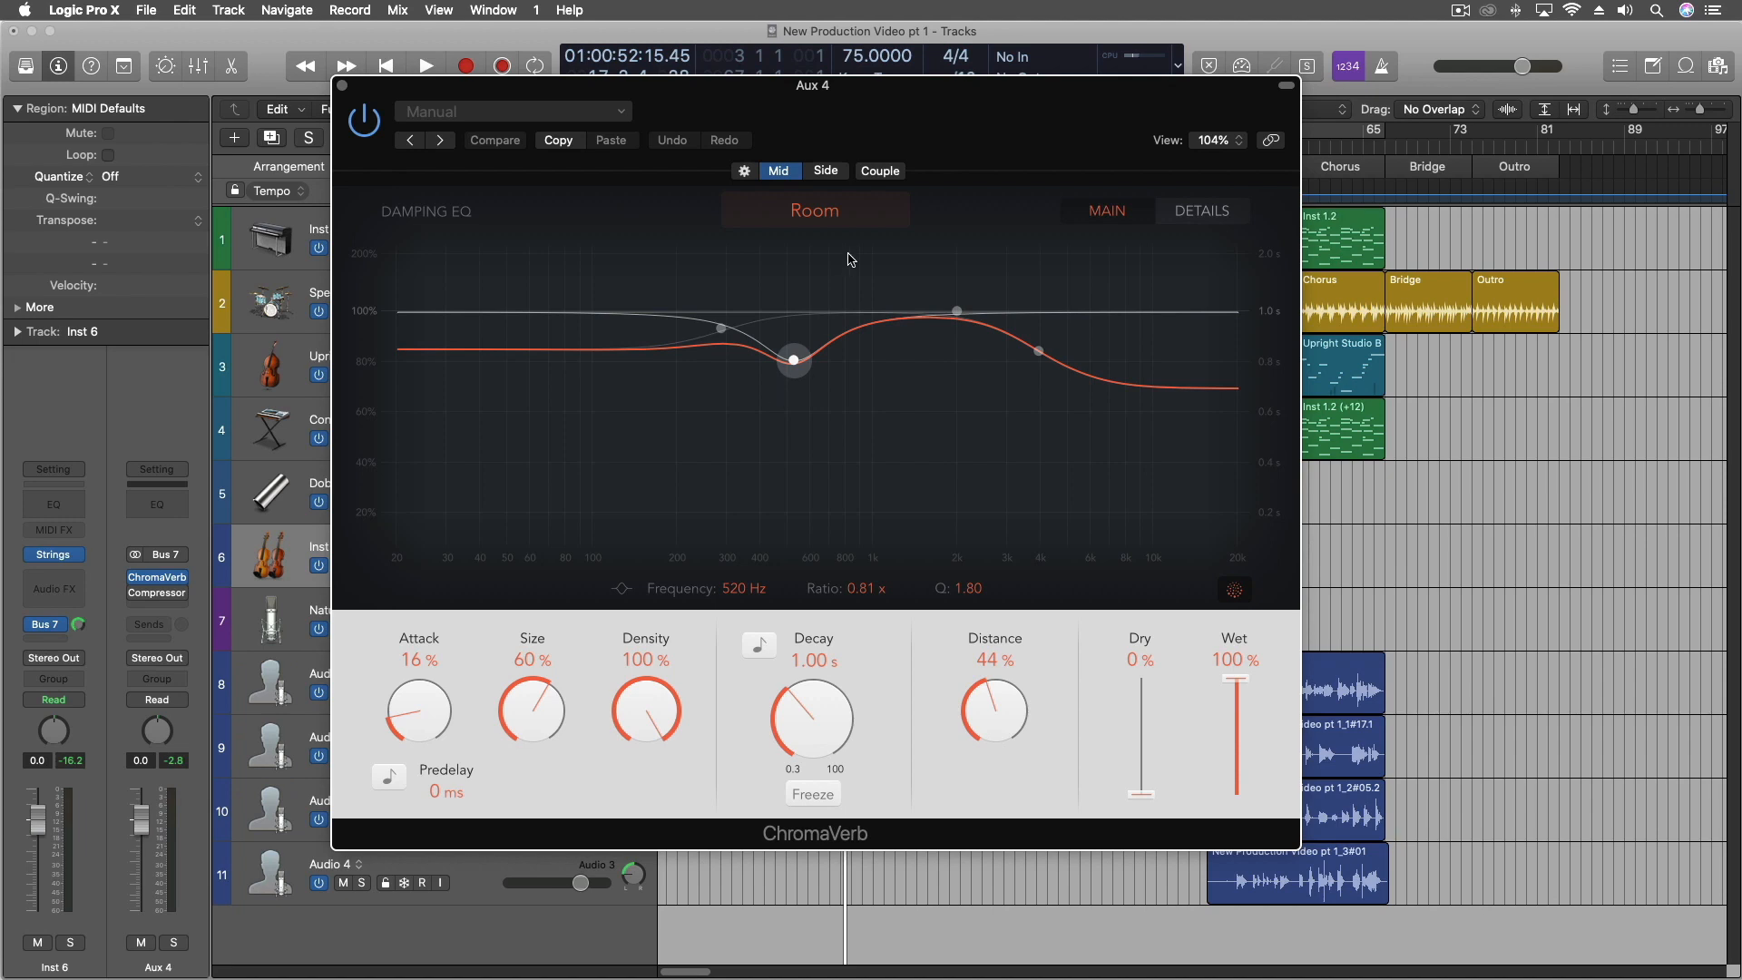
pyautogui.click(826, 171)
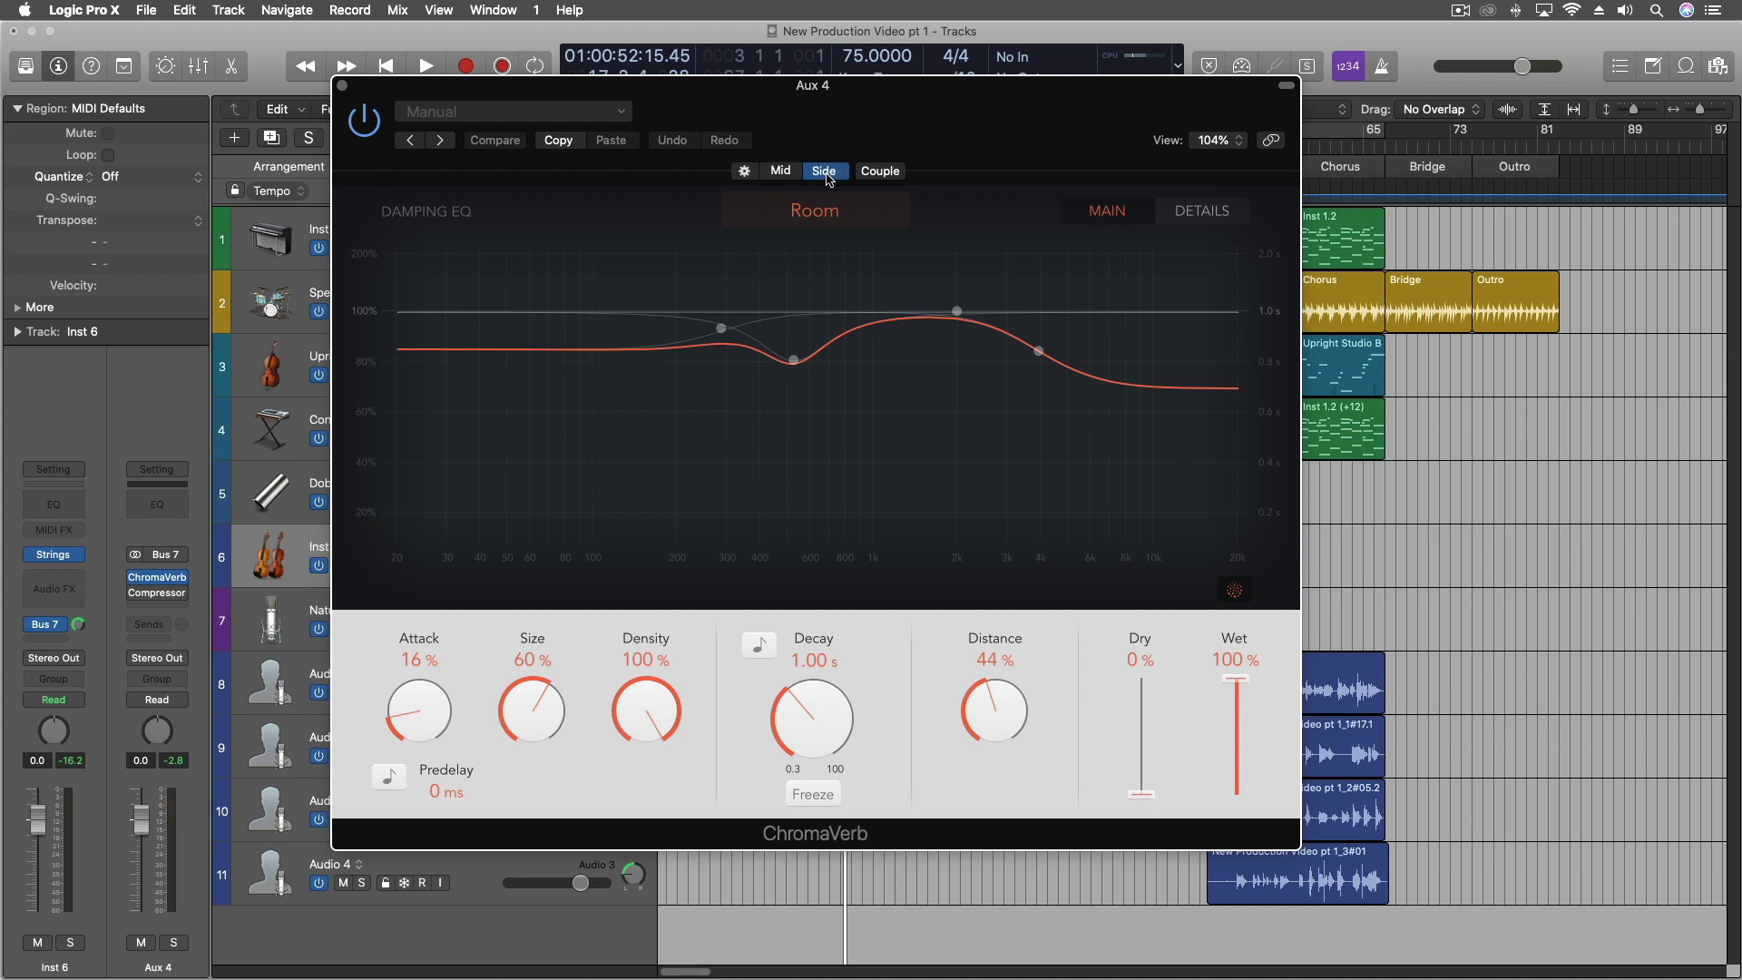
# View the room types available for ChromaVerb's Mid channel and set its Size to 34% and Distance to 28%.
pyautogui.click(780, 173)
pyautogui.click(810, 215)
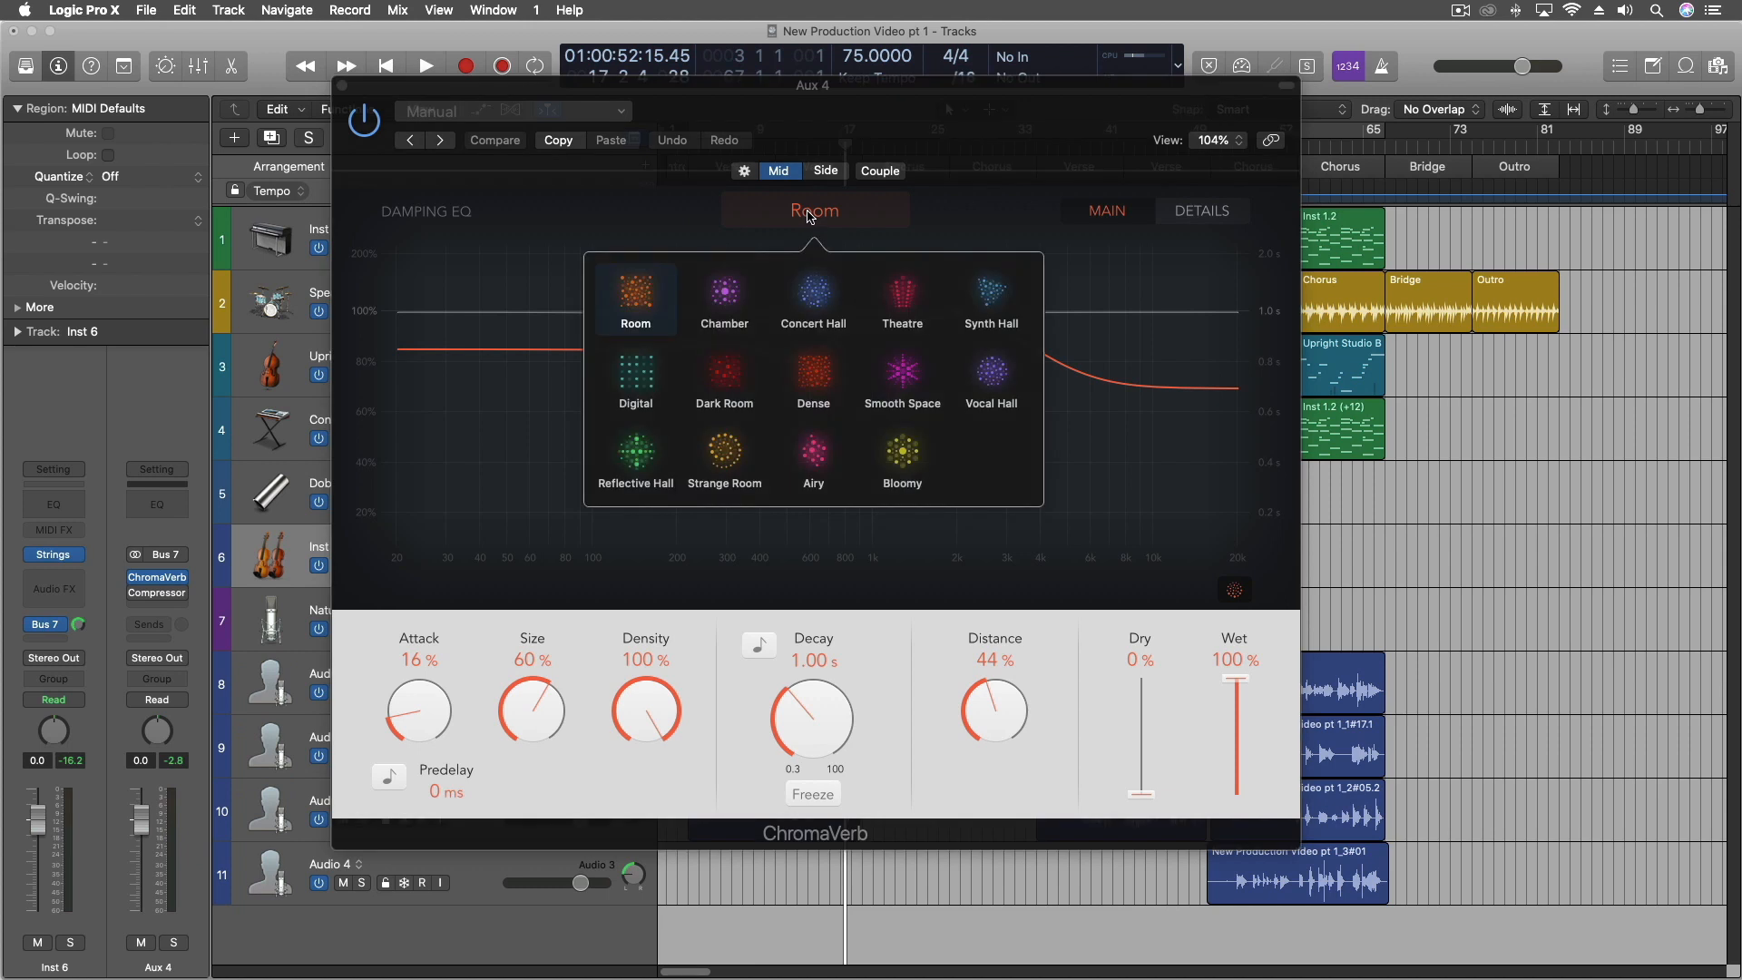
pyautogui.click(788, 117)
pyautogui.moveTo(534, 707); pyautogui.dragTo(608, 763)
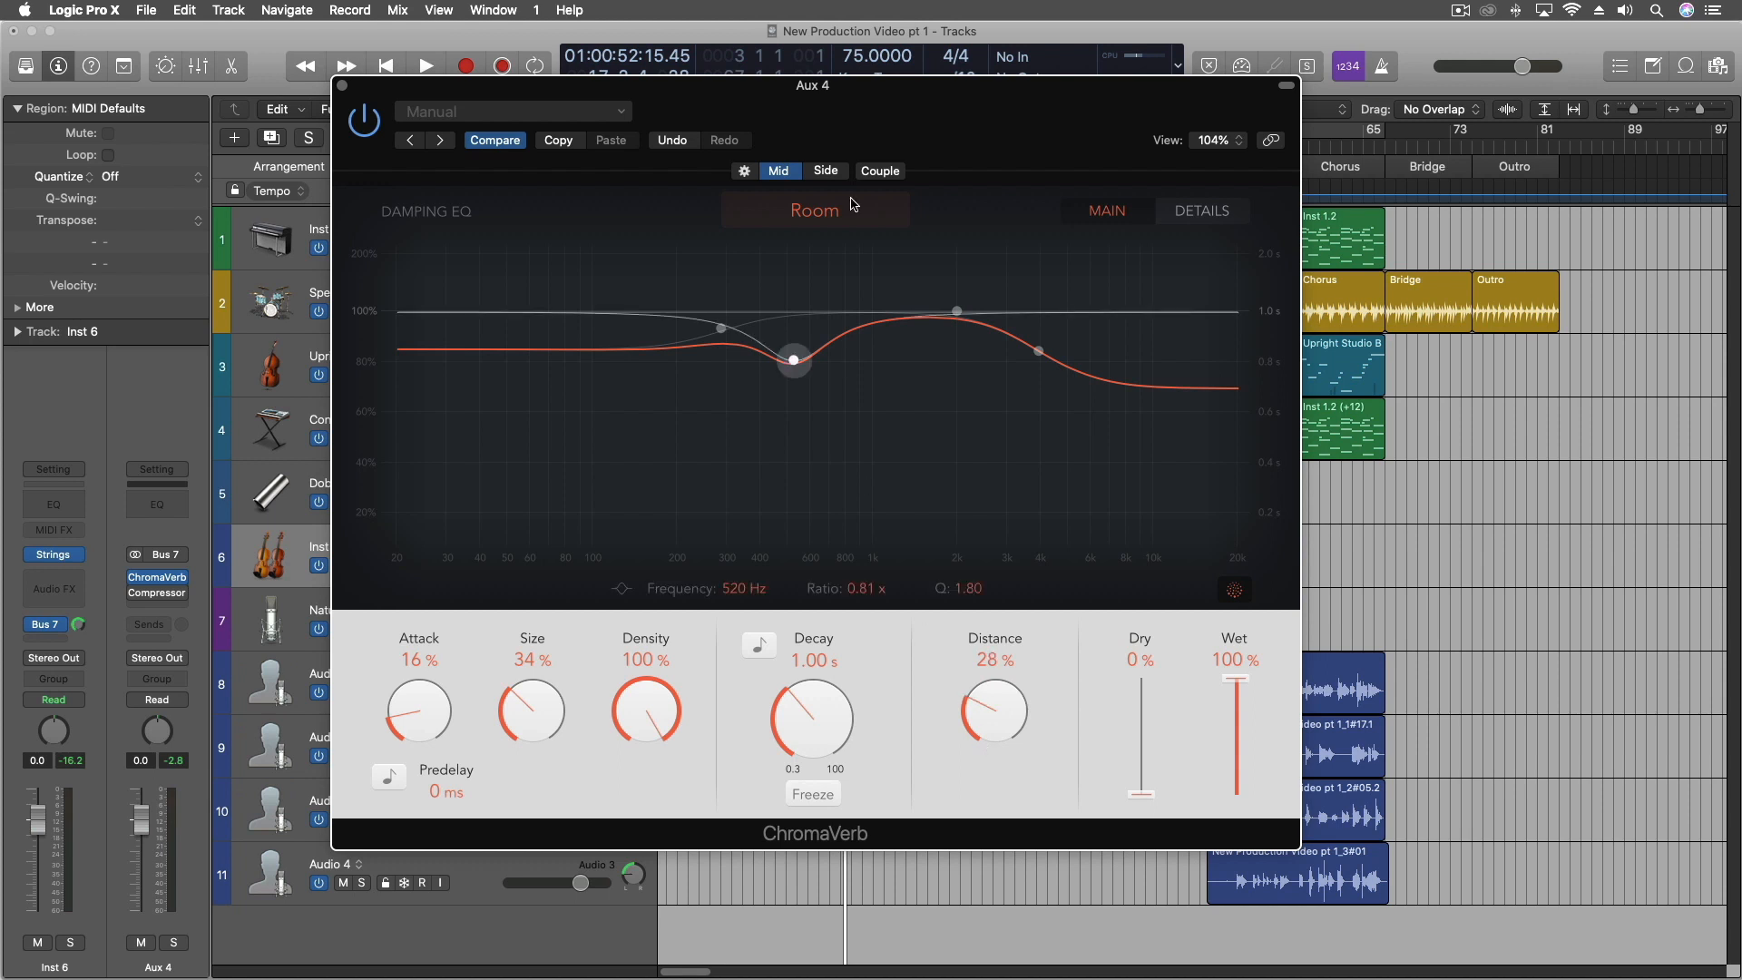
# Set ChromaVerb's Side channel to the Concert Hall room type with Size at 82% and Distance at 69%.
pyautogui.click(827, 174)
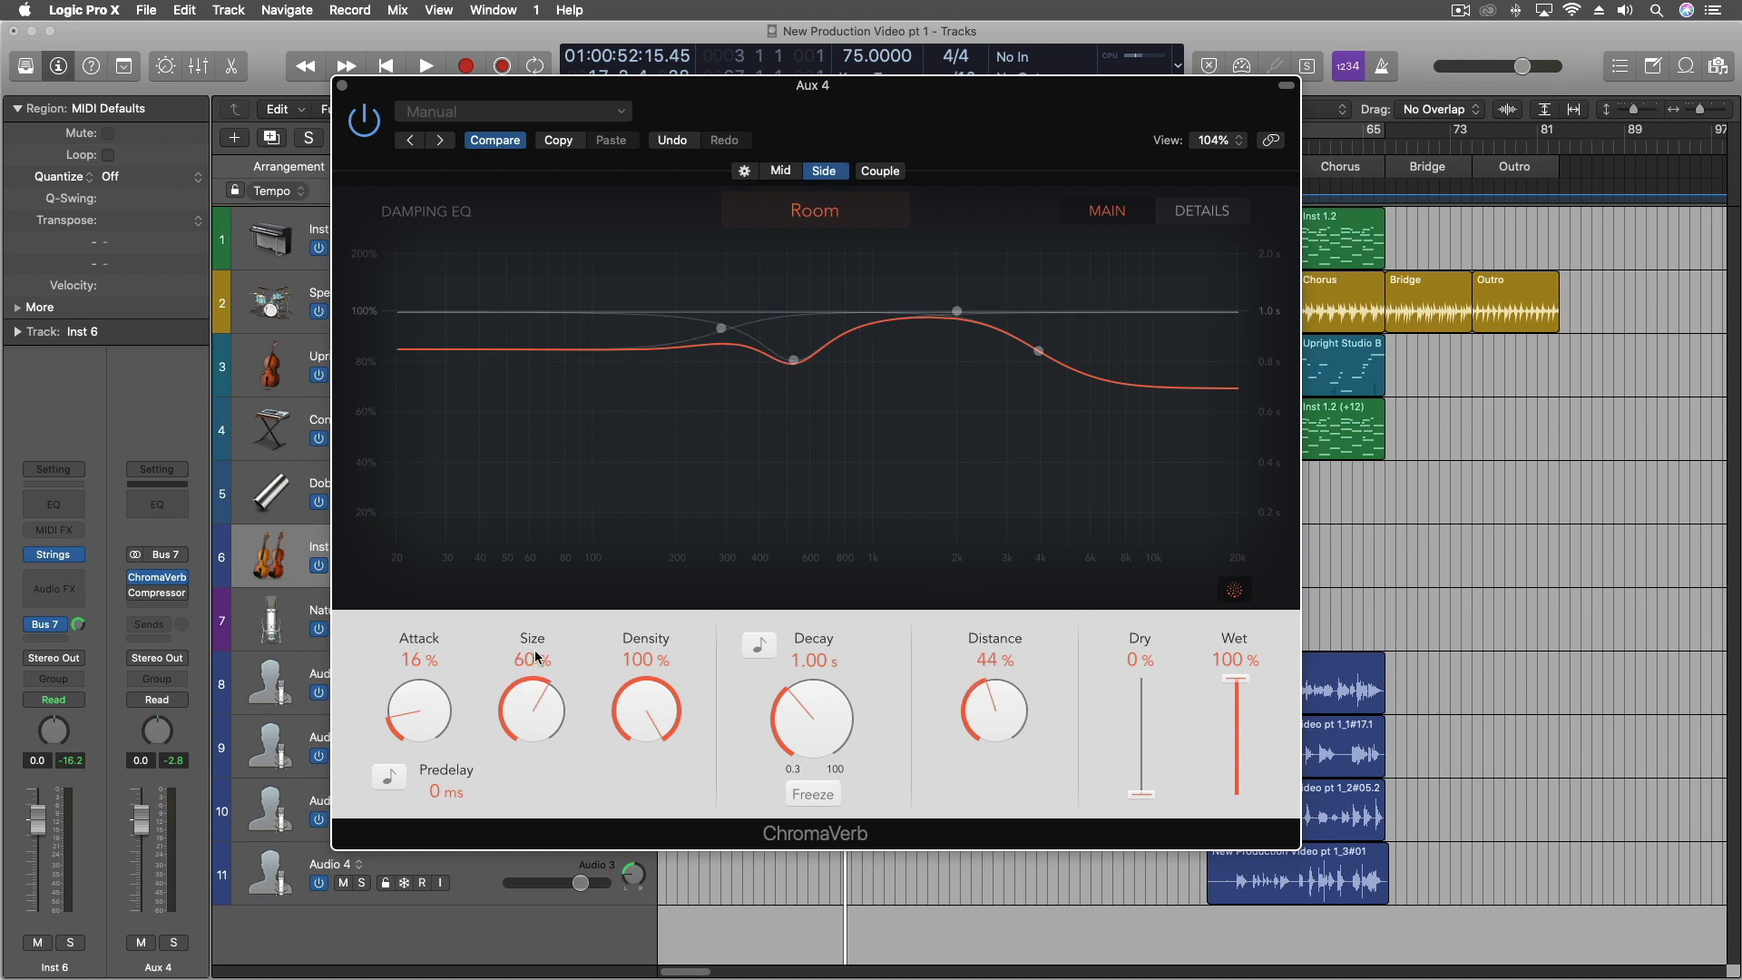
pyautogui.moveTo(533, 707); pyautogui.dragTo(542, 685)
pyautogui.moveTo(974, 707); pyautogui.dragTo(974, 641)
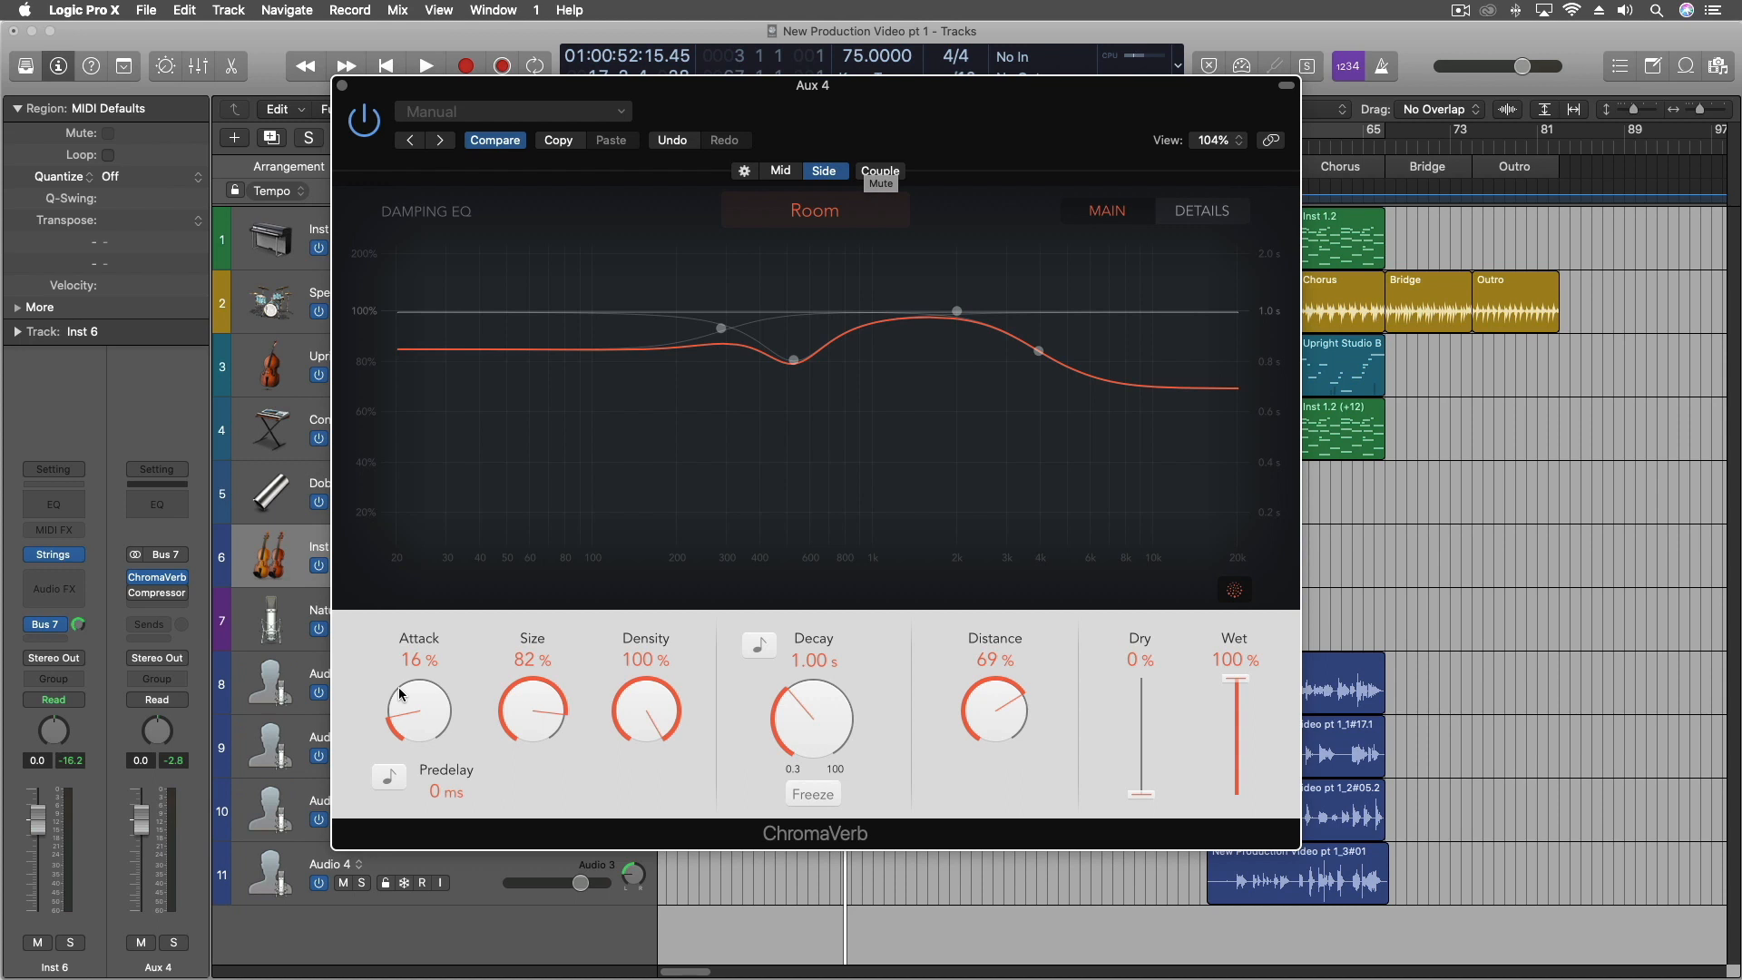
pyautogui.click(815, 213)
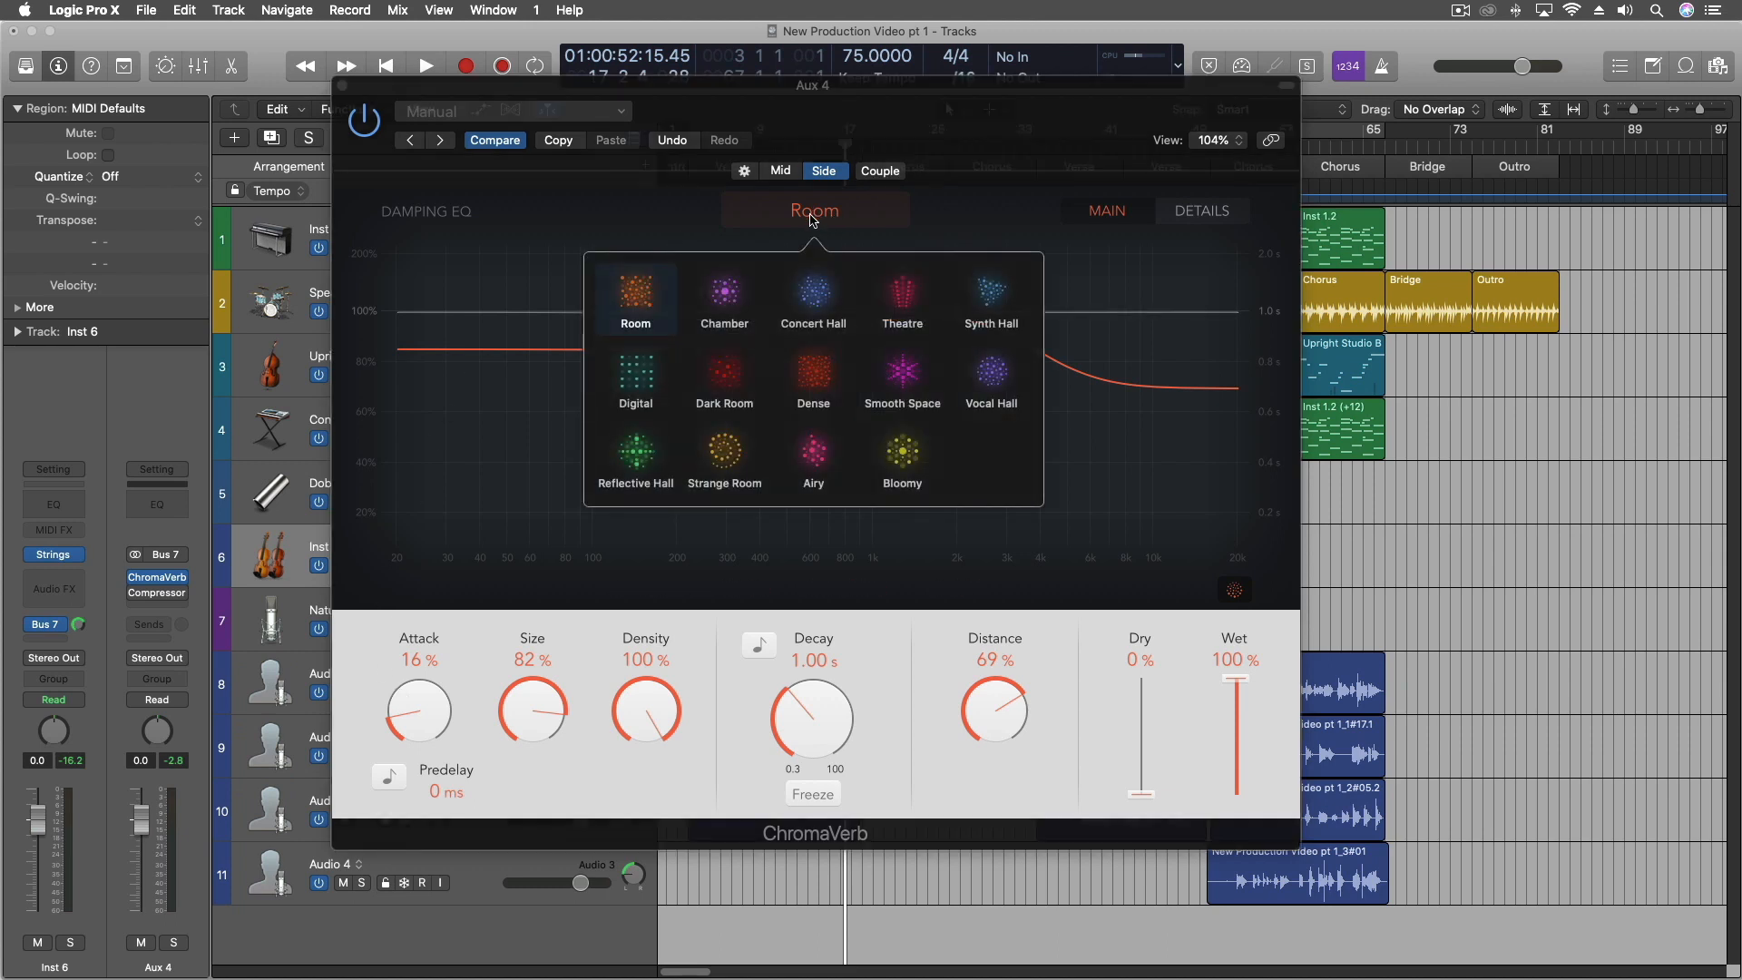
pyautogui.click(810, 296)
# Compare the Mid and Side reverbs, and set the Side channel's Size and Distance to 100% and Decay to 3.10 s.
pyautogui.click(780, 171)
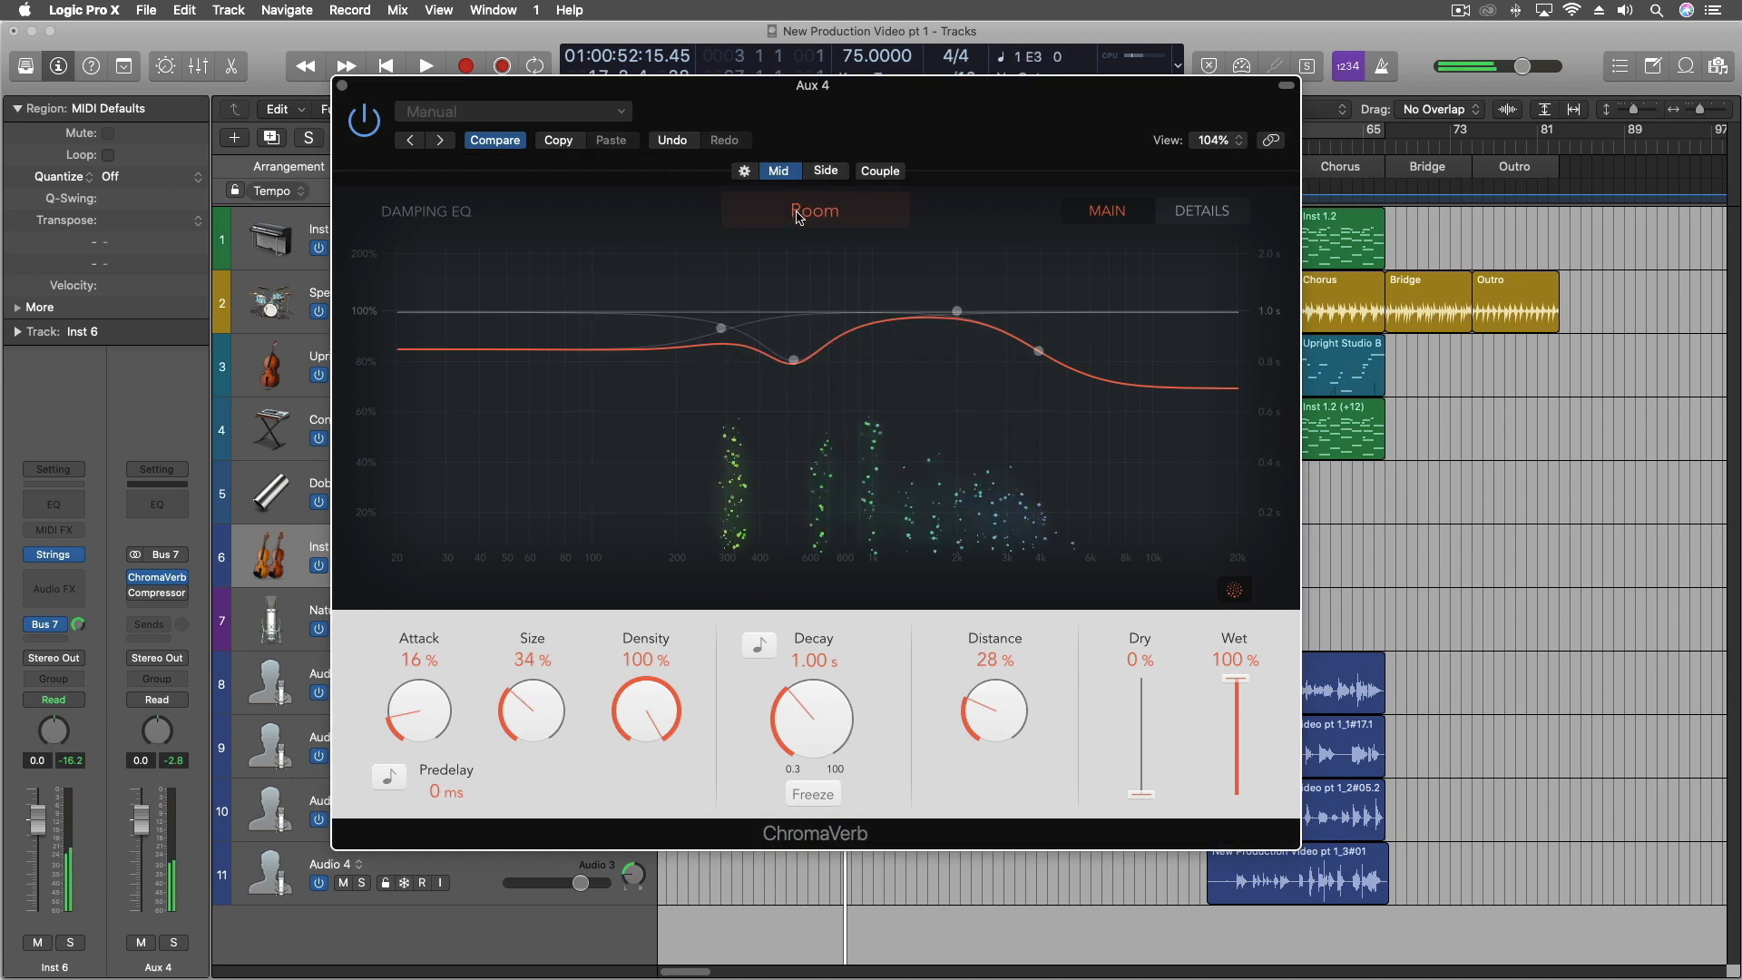
pyautogui.click(826, 174)
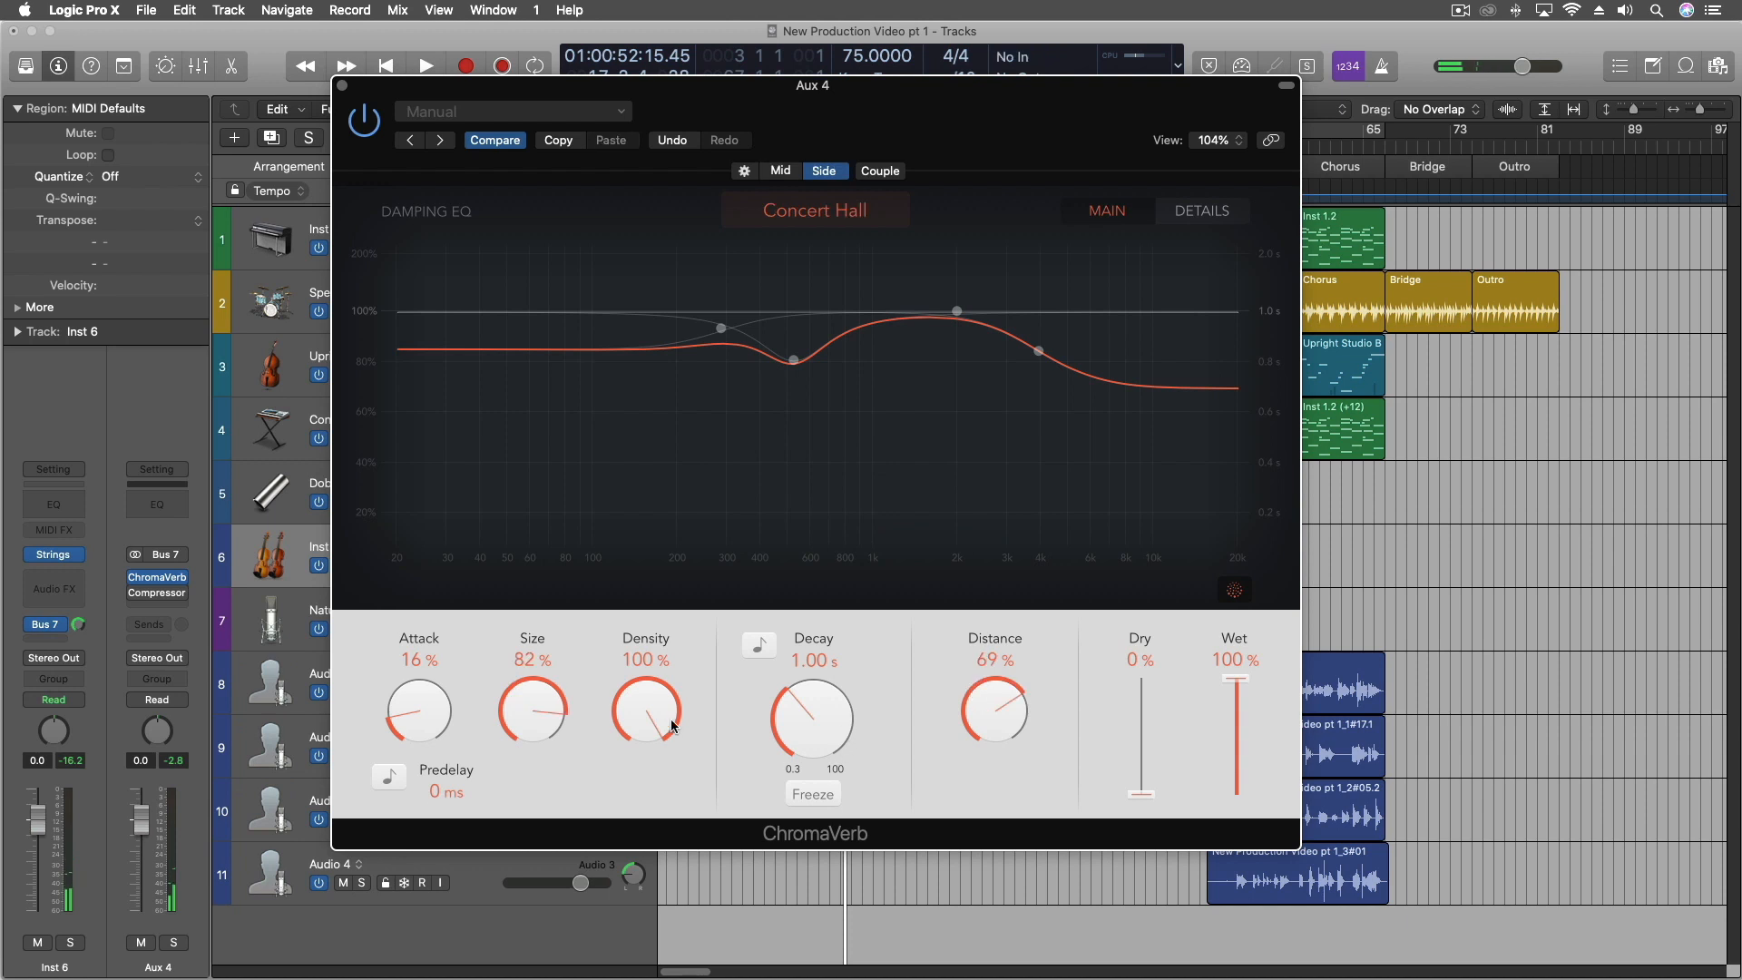
pyautogui.moveTo(537, 726); pyautogui.dragTo(526, 670)
pyautogui.moveTo(989, 733); pyautogui.dragTo(979, 607)
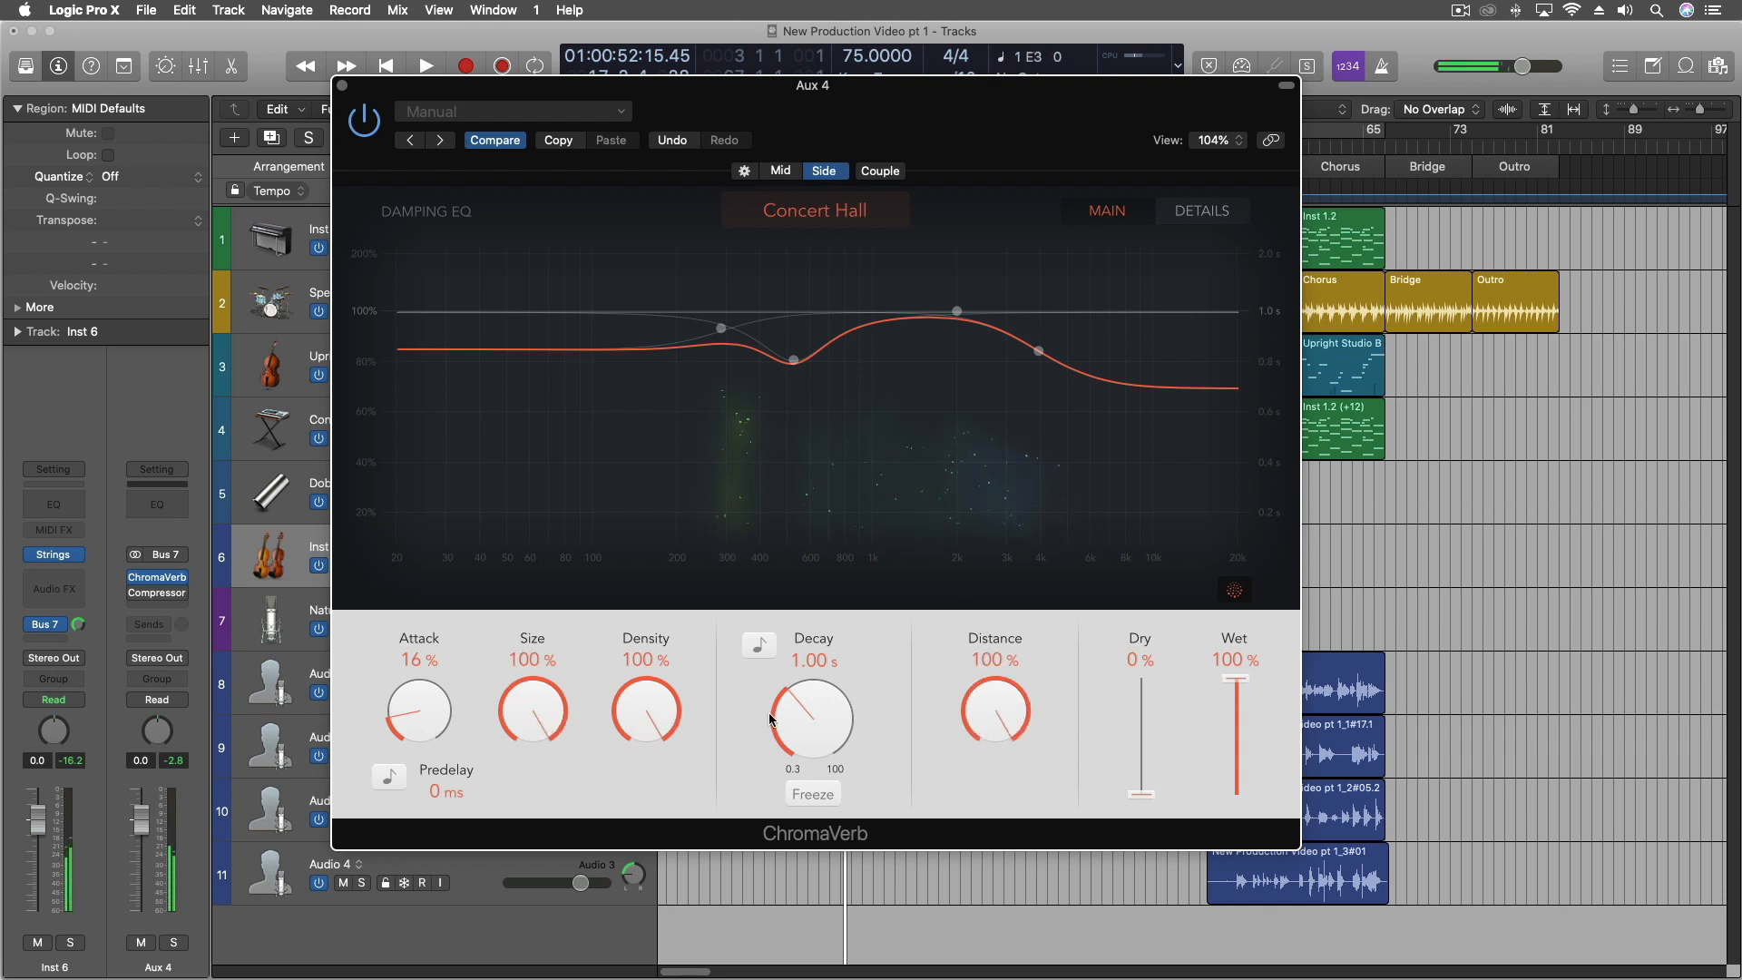
pyautogui.moveTo(797, 724); pyautogui.dragTo(788, 604)
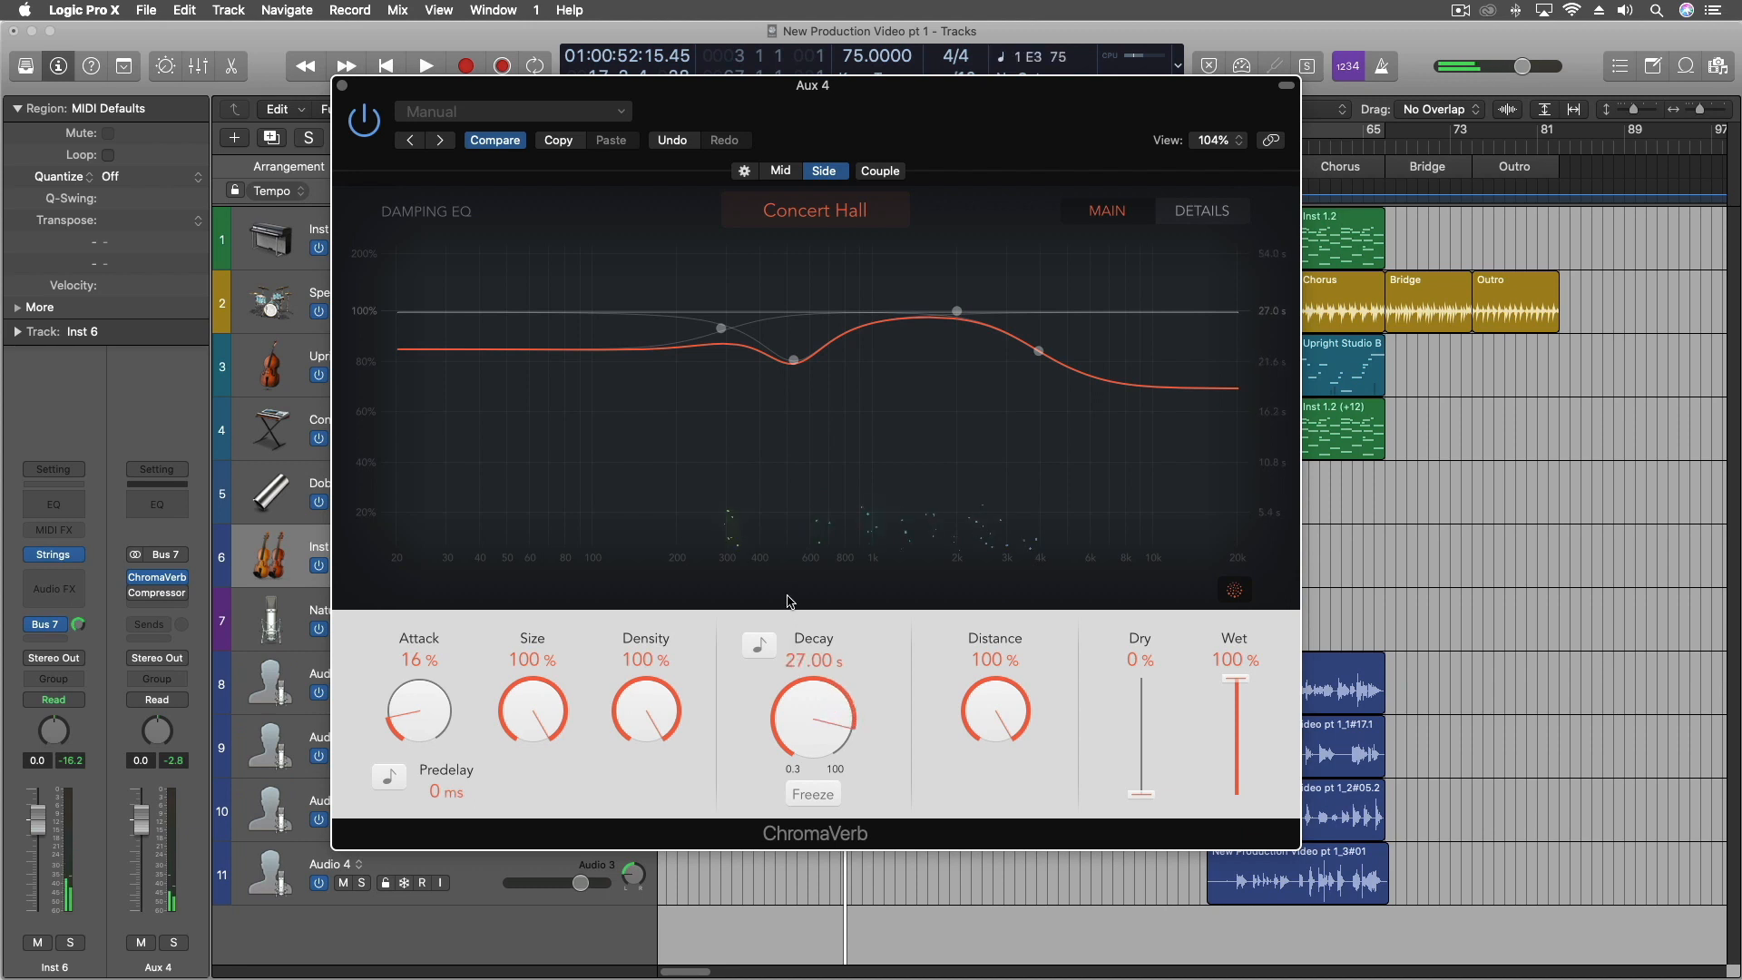
pyautogui.moveTo(804, 720)
pyautogui.mouseDown()
pyautogui.moveTo(807, 774)
pyautogui.moveTo(798, 743)
pyautogui.mouseUp()
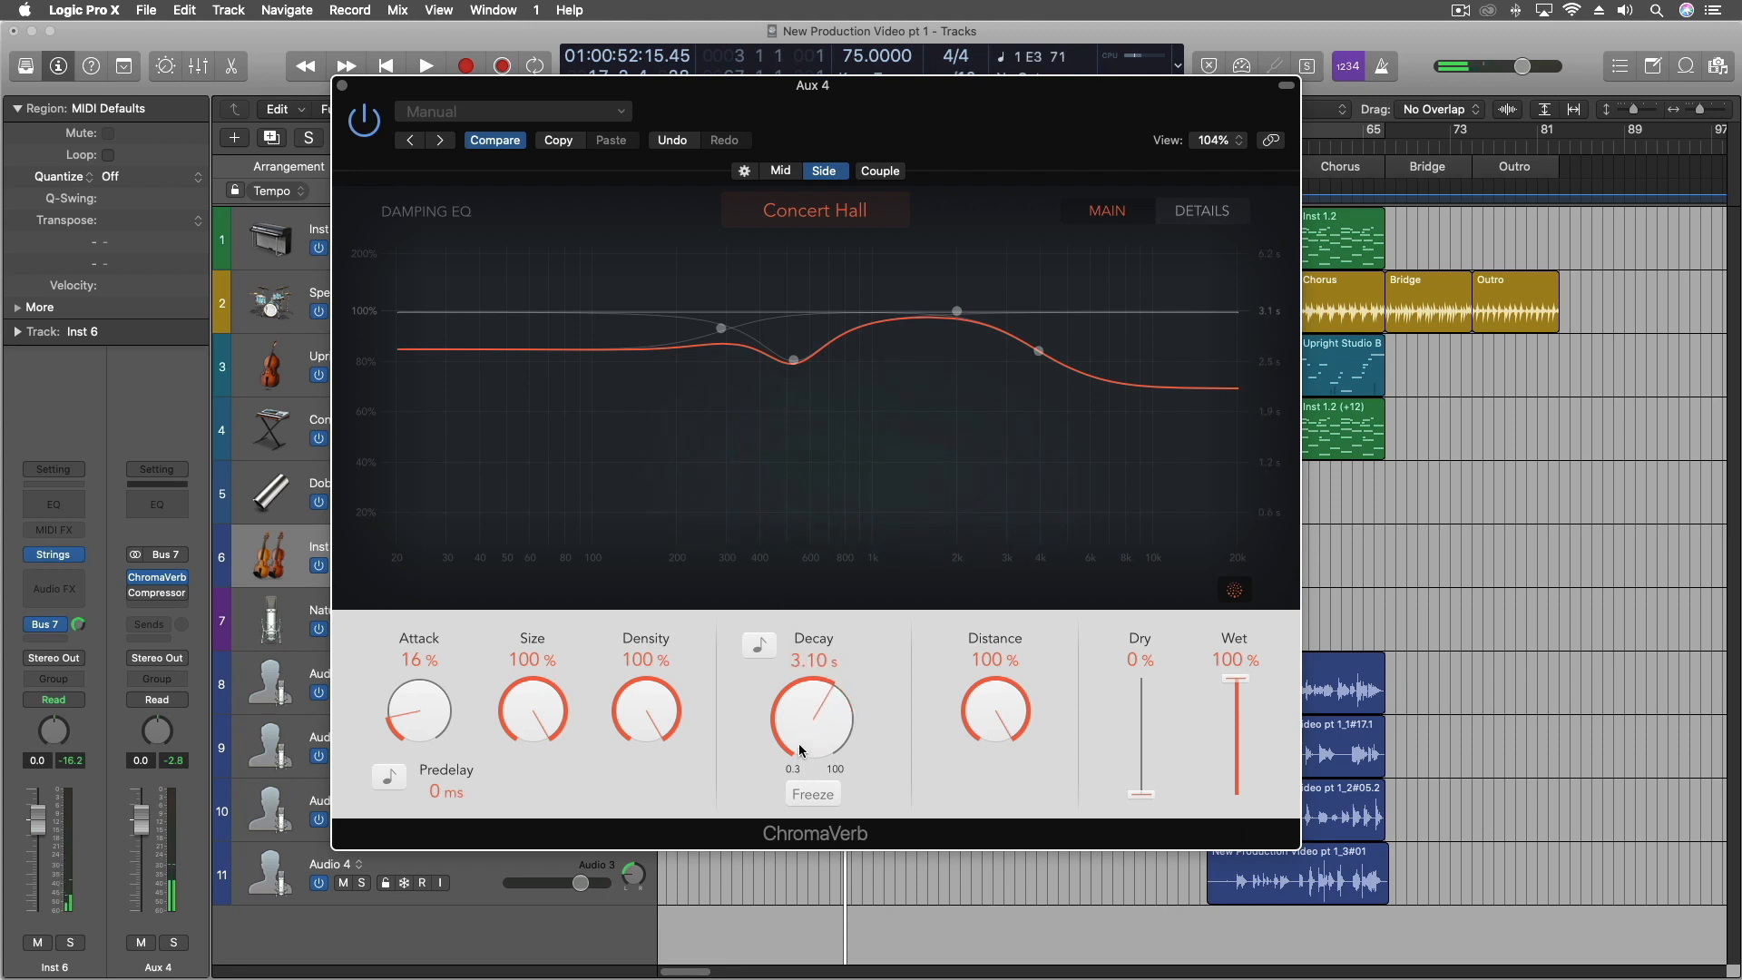
# Set ChromaVerb's Mid channel to a Size of 63% and a Distance of 60%.
pyautogui.click(782, 174)
pyautogui.moveTo(526, 719); pyautogui.dragTo(507, 639)
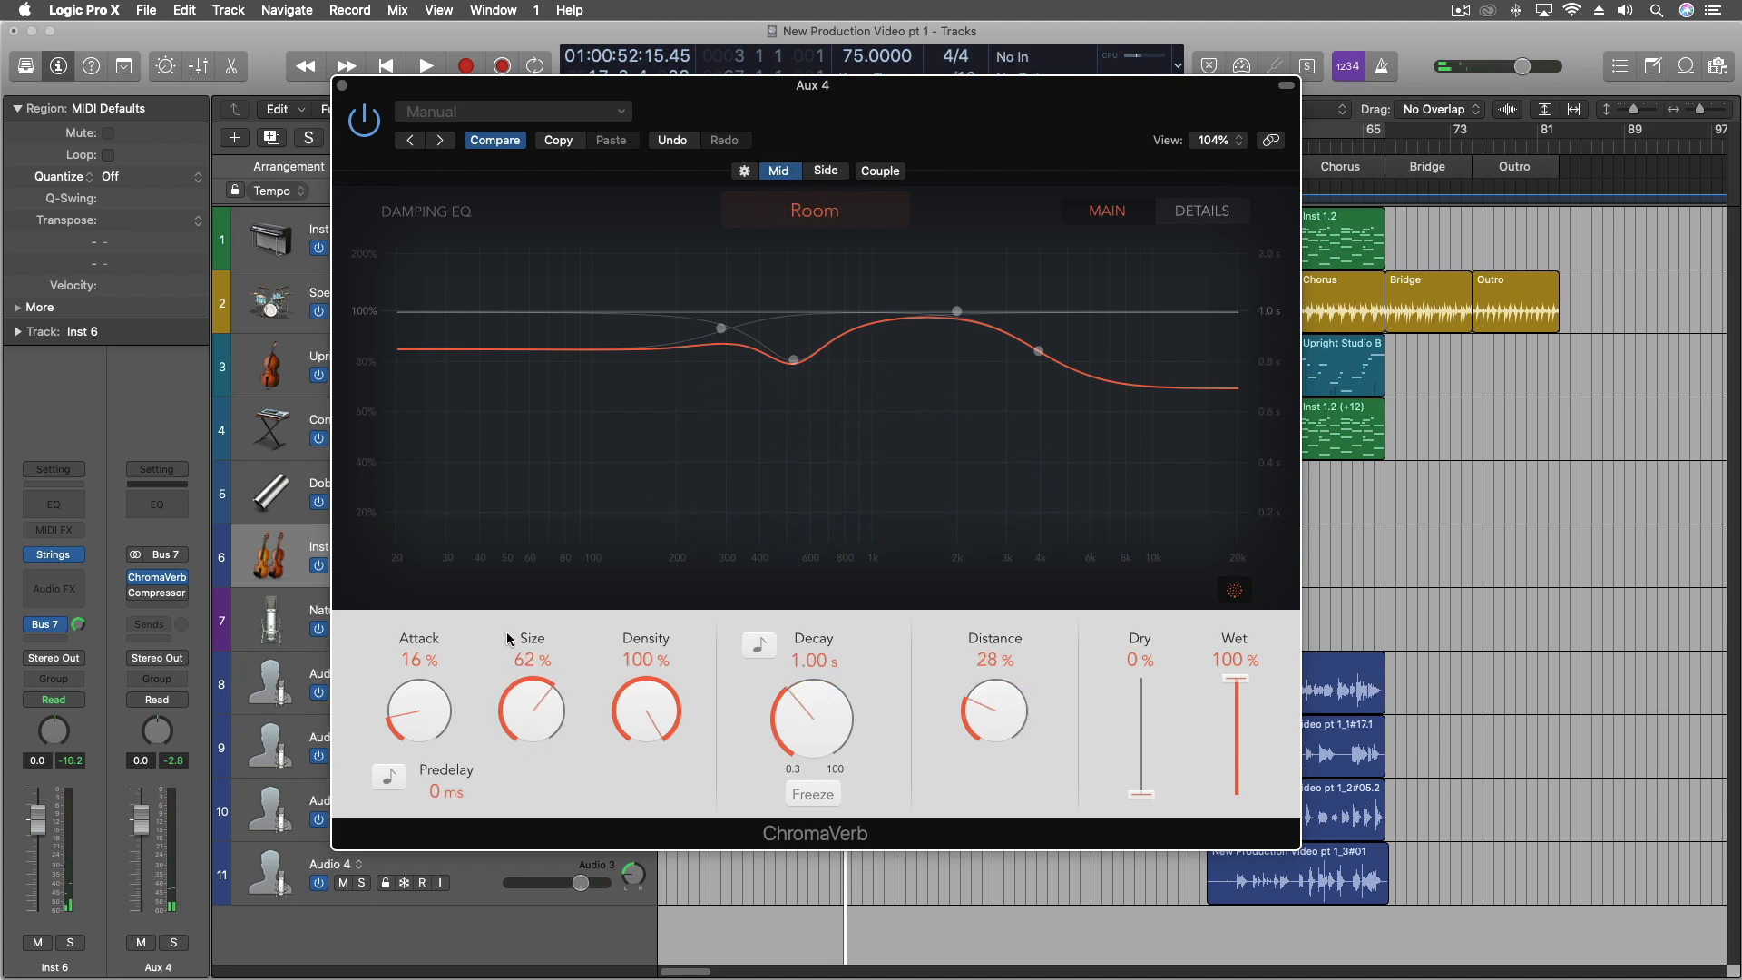
pyautogui.moveTo(980, 715); pyautogui.dragTo(887, 713)
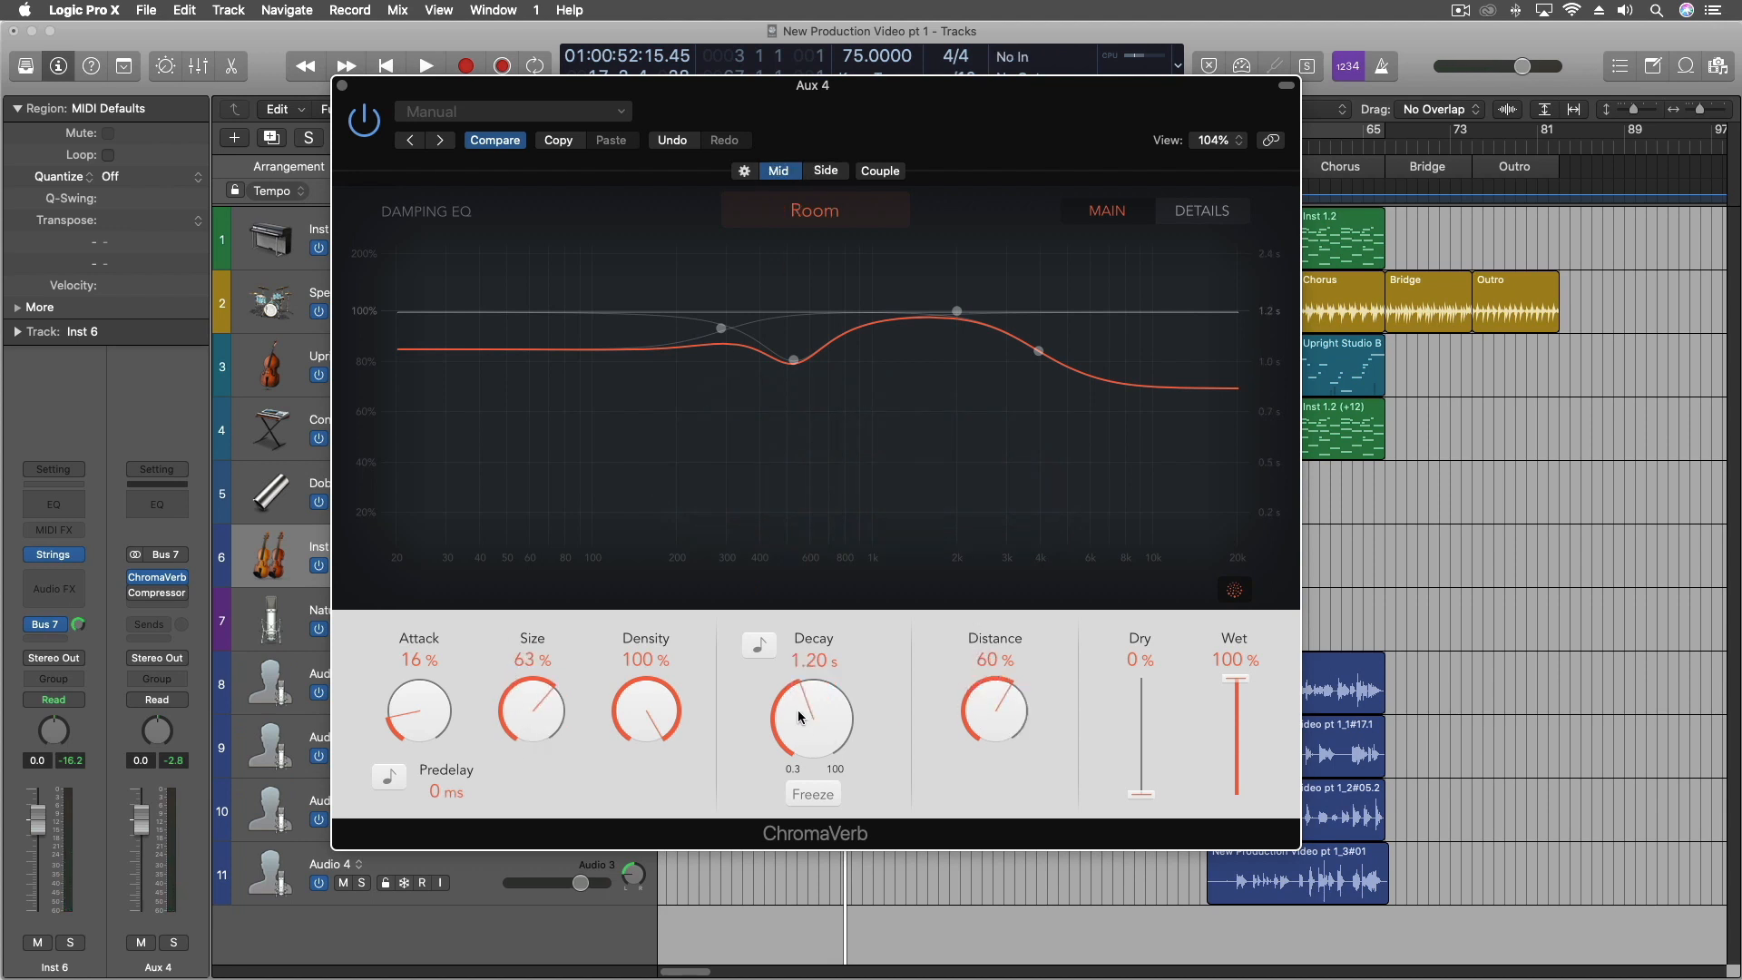